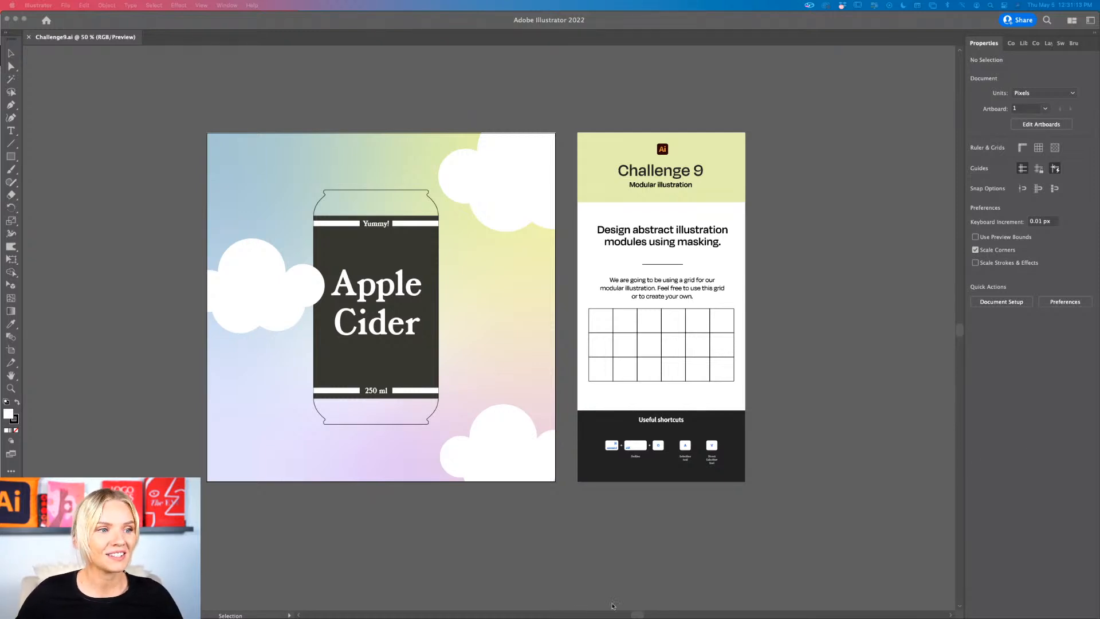
Step: Examine the Apple Cider can artwork and the Challenge 9 brief with its modular illustration grid
scroll(481, 468, left, 3)
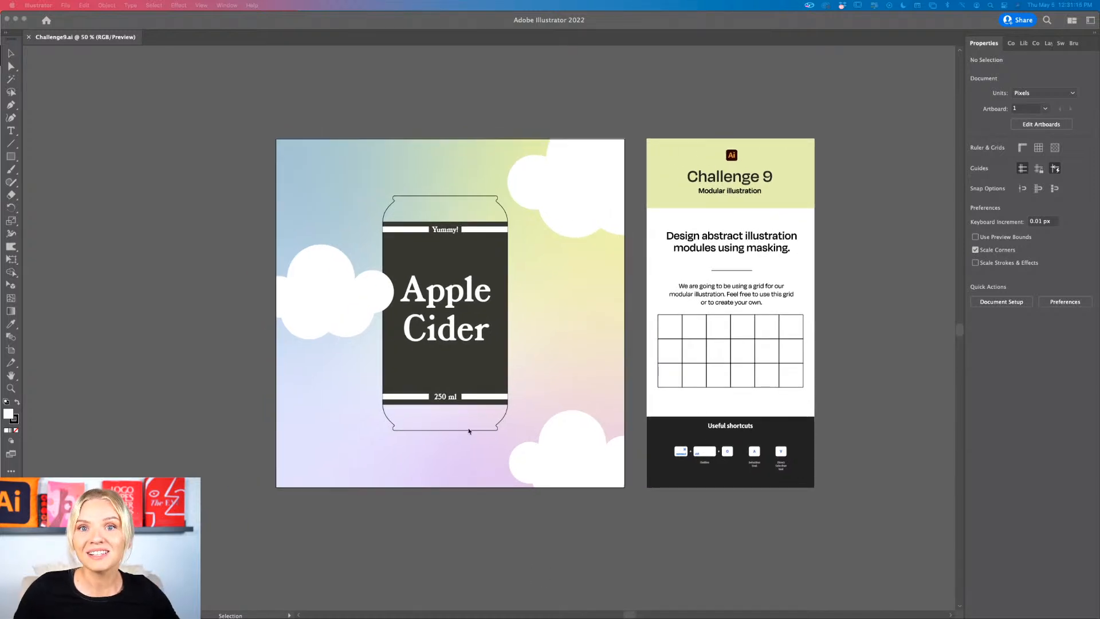
scroll(429, 374, up, 2)
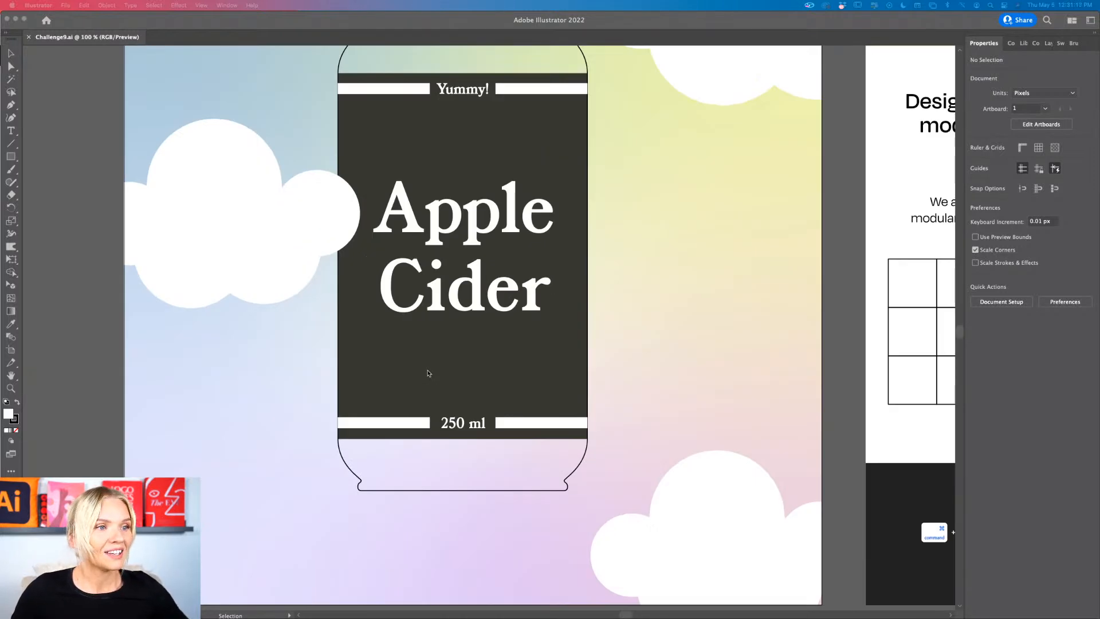
scroll(429, 374, down, 1)
scroll(429, 374, up, 1)
scroll(429, 373, up, 2)
scroll(429, 374, right, 2)
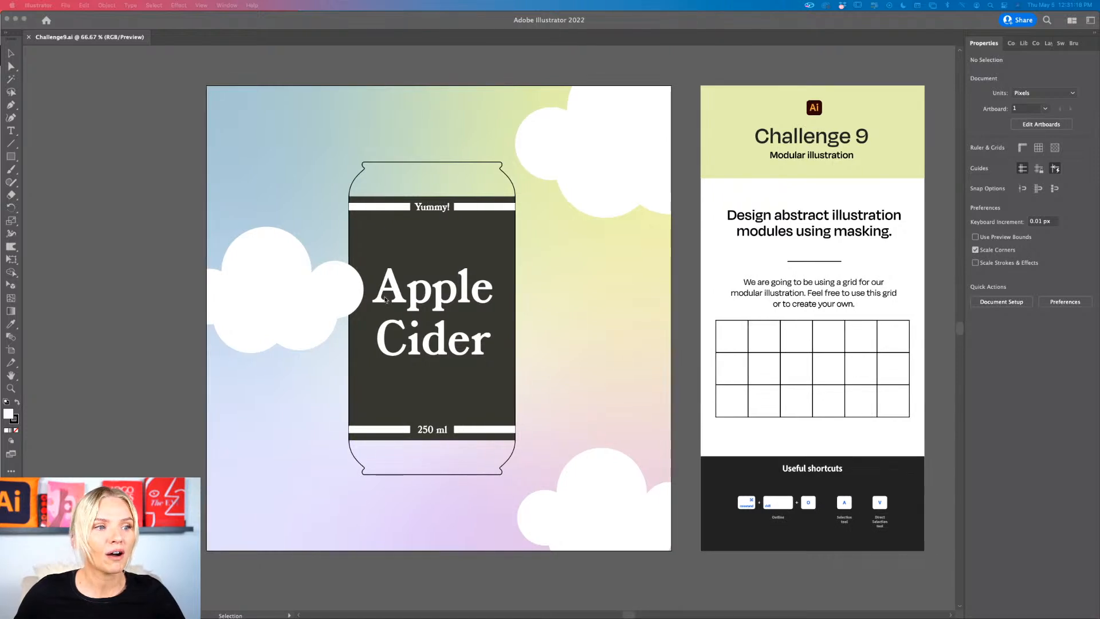
click(112, 358)
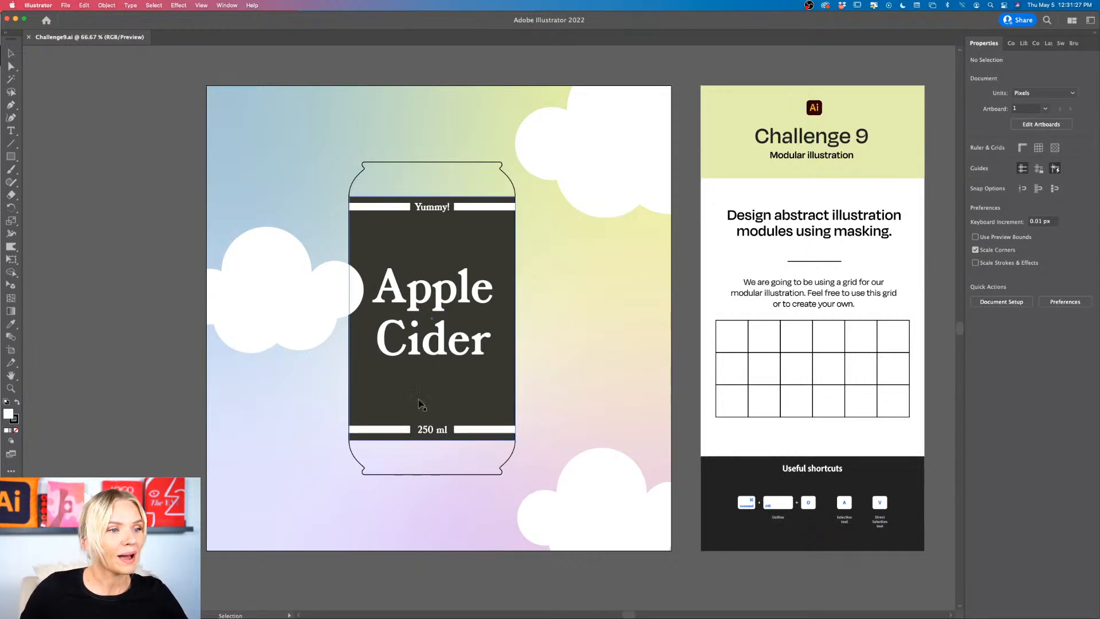
scroll(868, 365, right, 2)
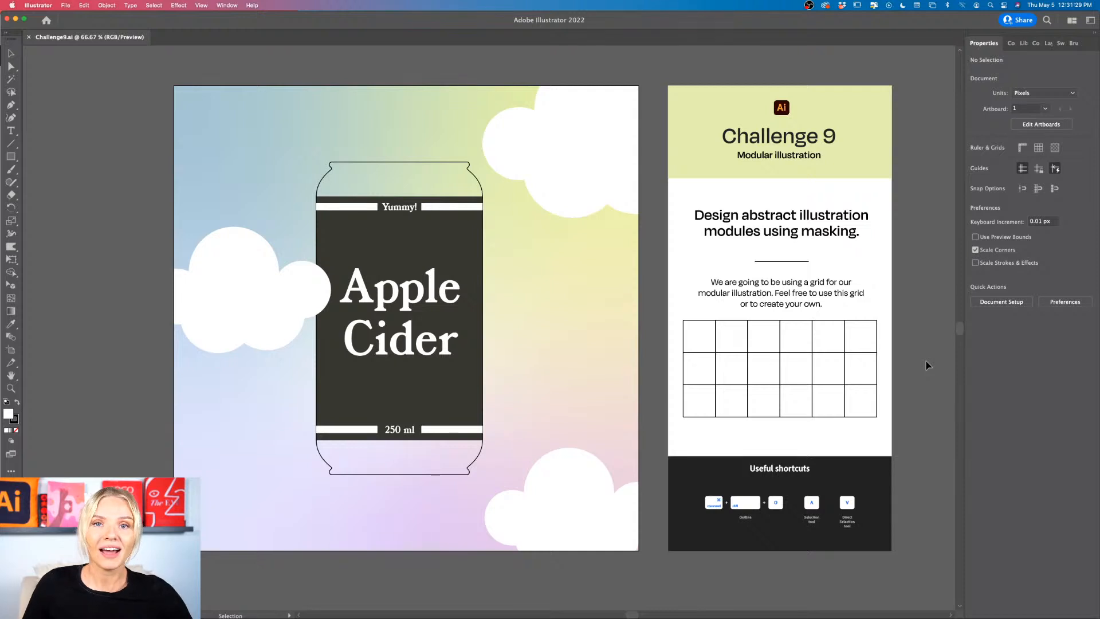
scroll(928, 366, right, 5)
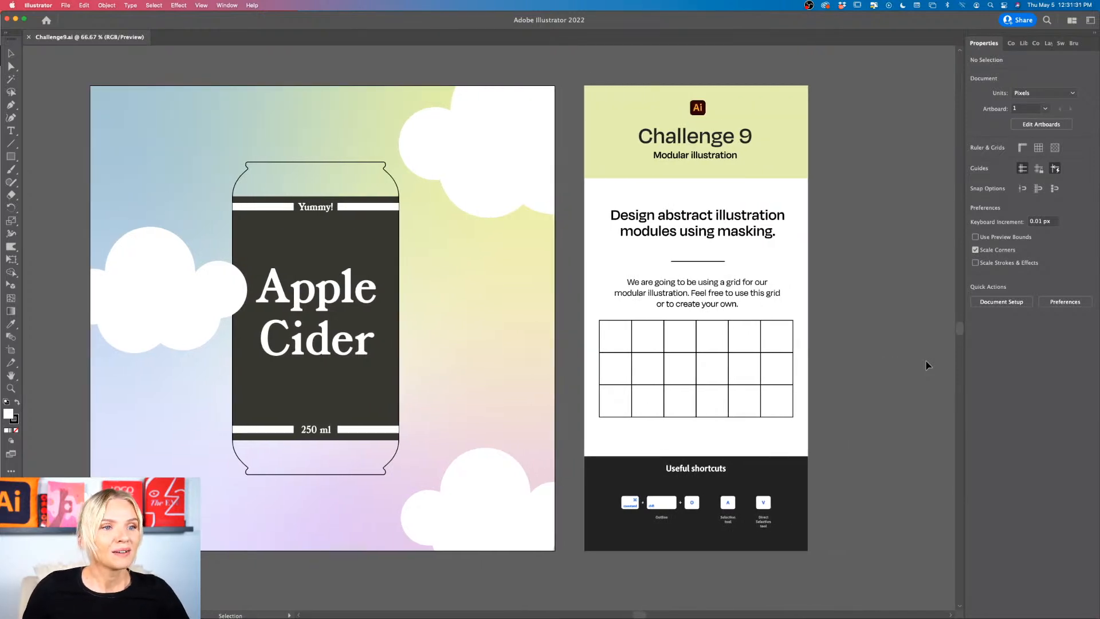
scroll(928, 366, right, 5)
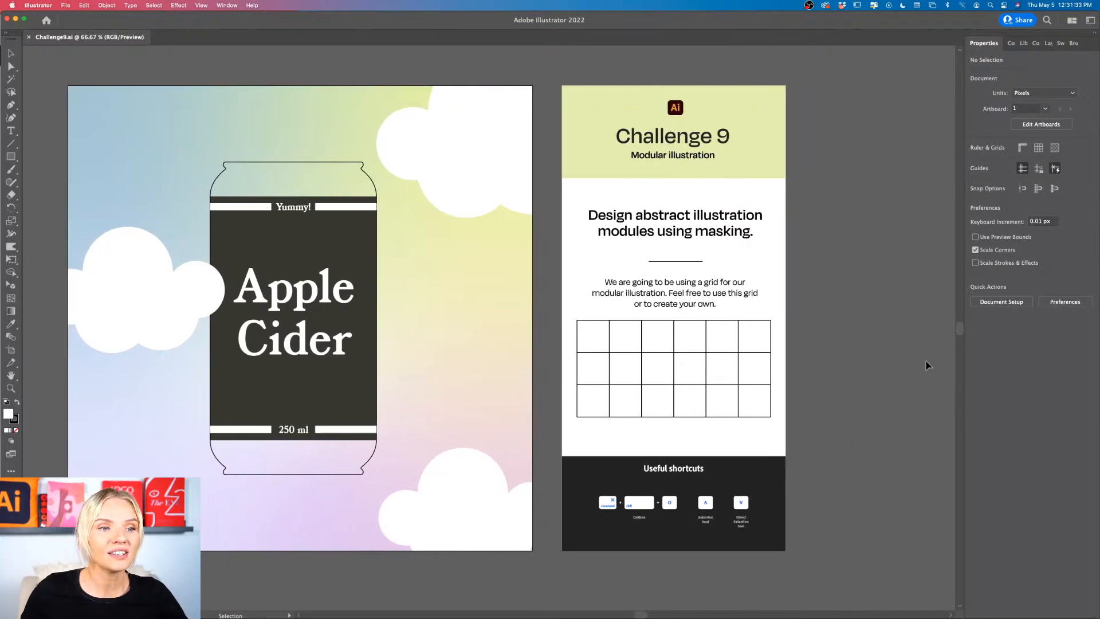
scroll(928, 366, left, 2)
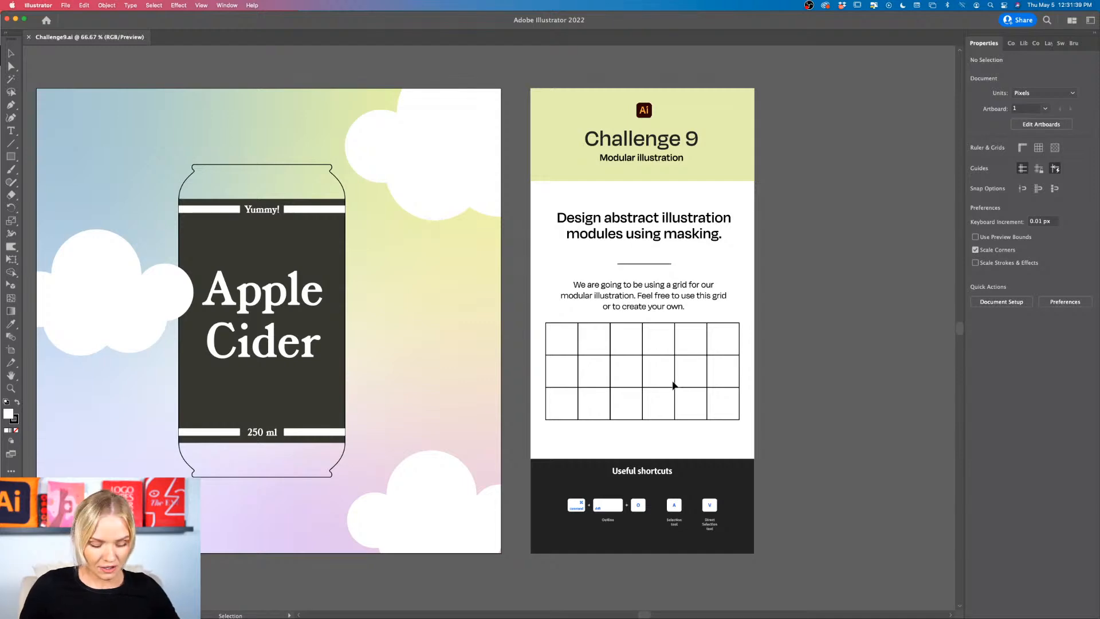
scroll(674, 385, up, 2)
scroll(673, 385, up, 1)
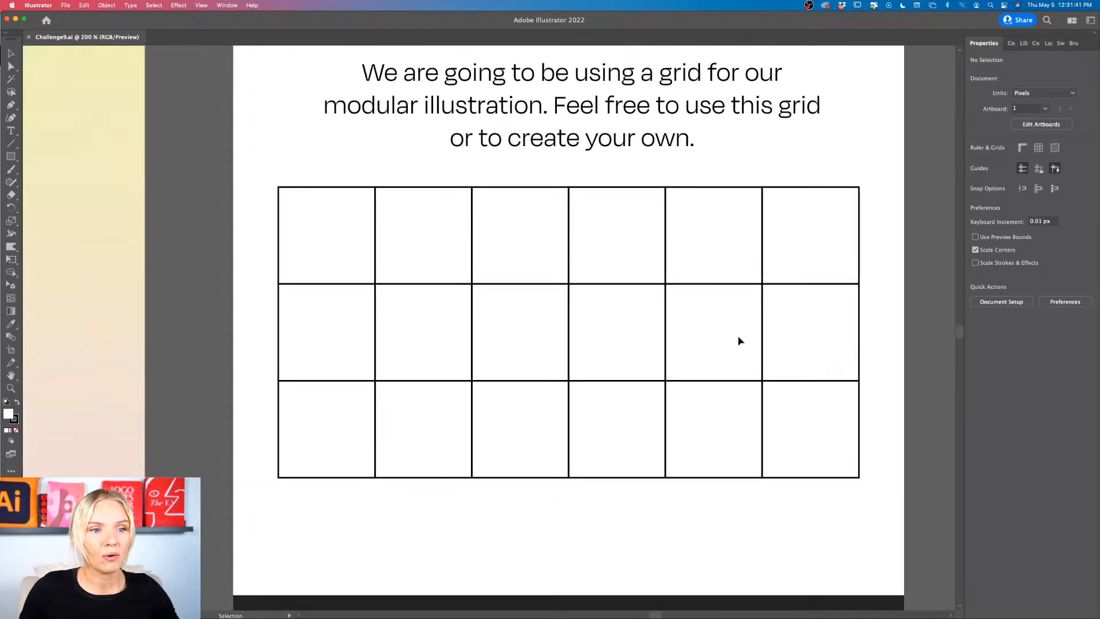
scroll(738, 342, down, 2)
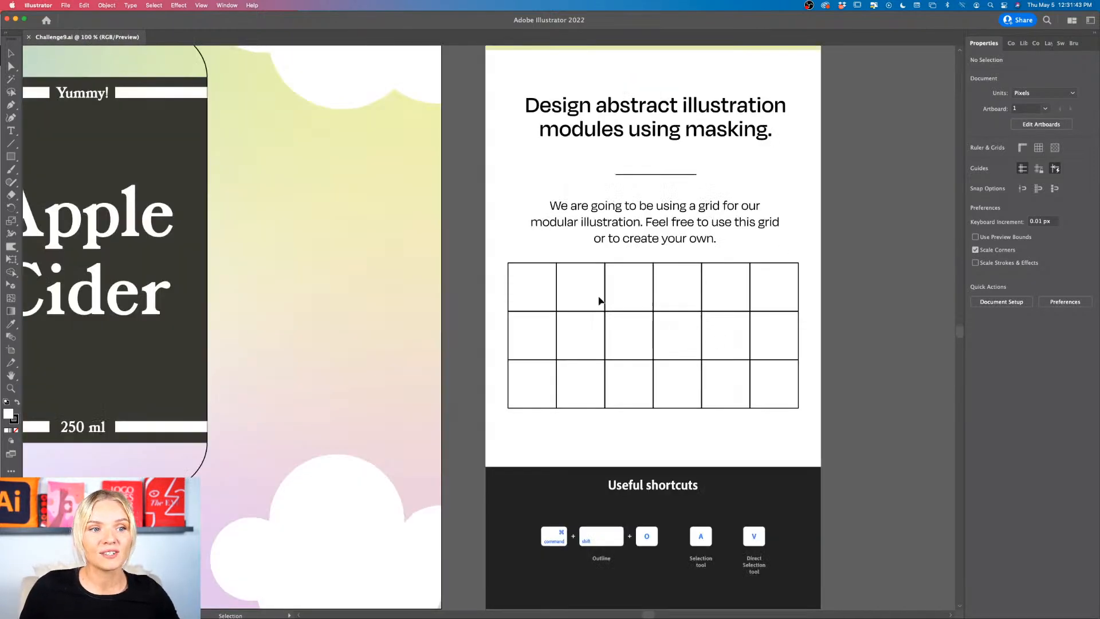
scroll(758, 344, right, 3)
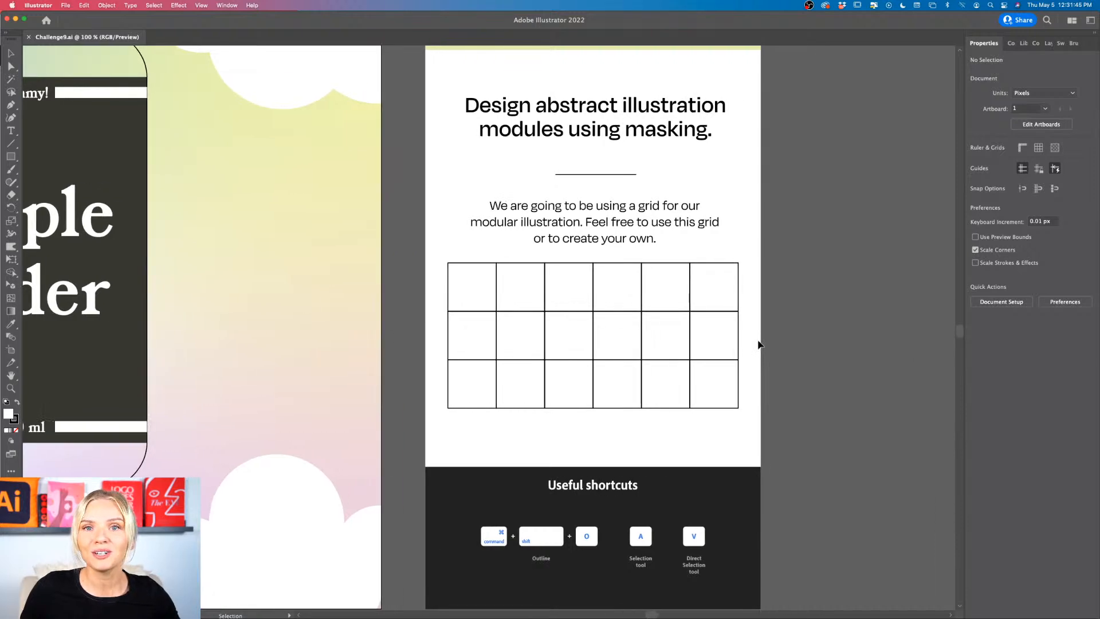
scroll(758, 344, down, 1)
scroll(762, 342, right, 2)
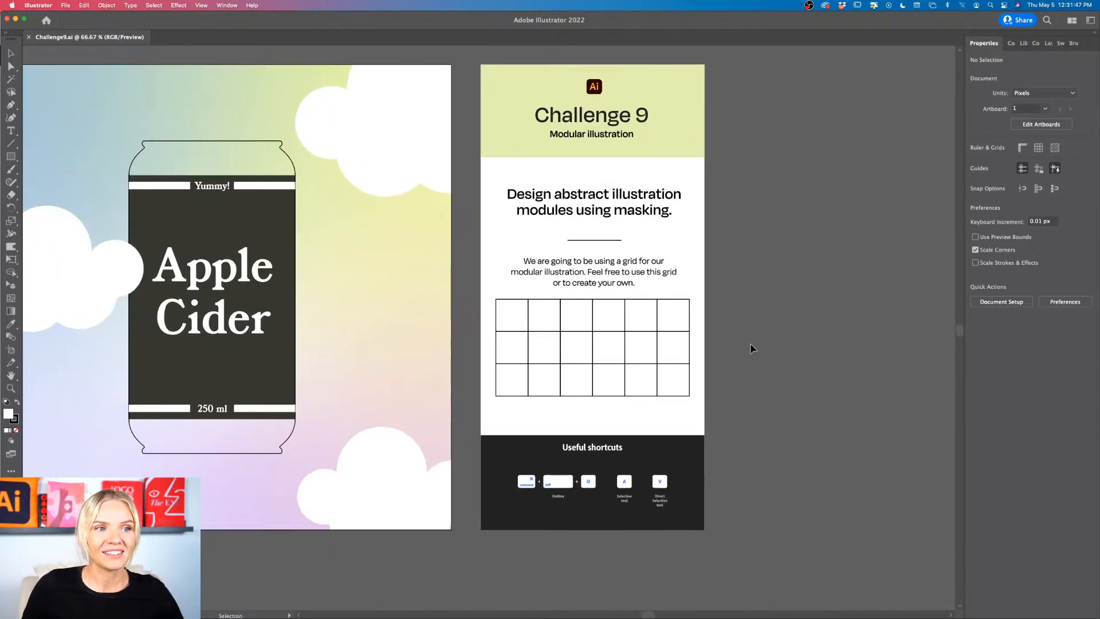
scroll(747, 345, right, 1)
Step: Switch to Safari and screenshot the green, yellow and brown palette from the Fashion section of Adobe Color Trends
mouse_move(534, 617)
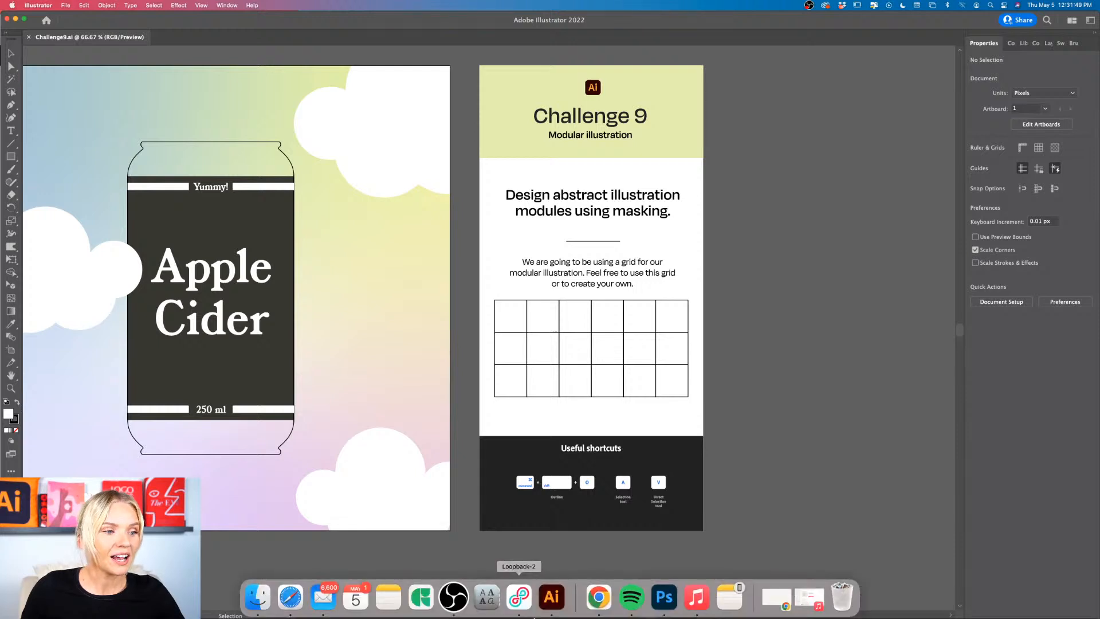
click(291, 597)
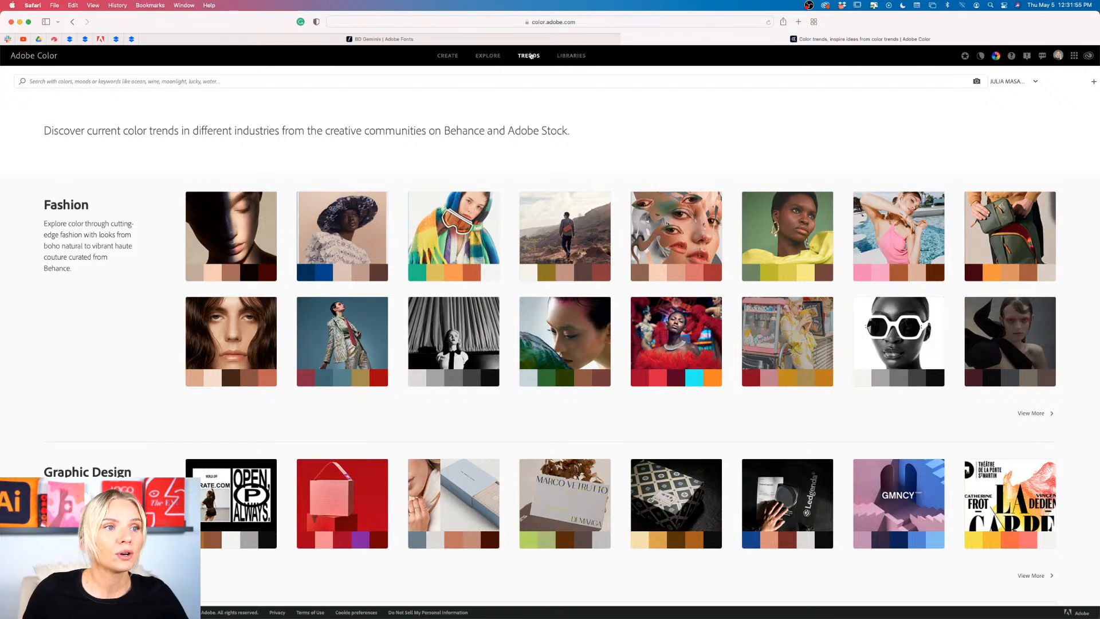
scroll(701, 142, down, 3)
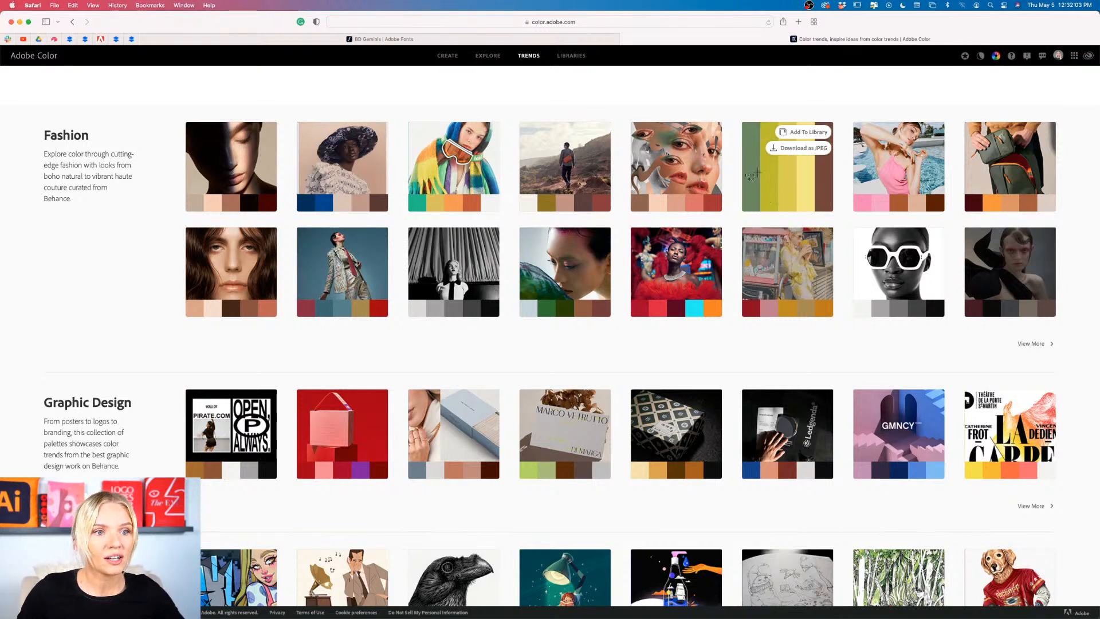
key(super+shift+4)
drag(741, 159, 832, 193)
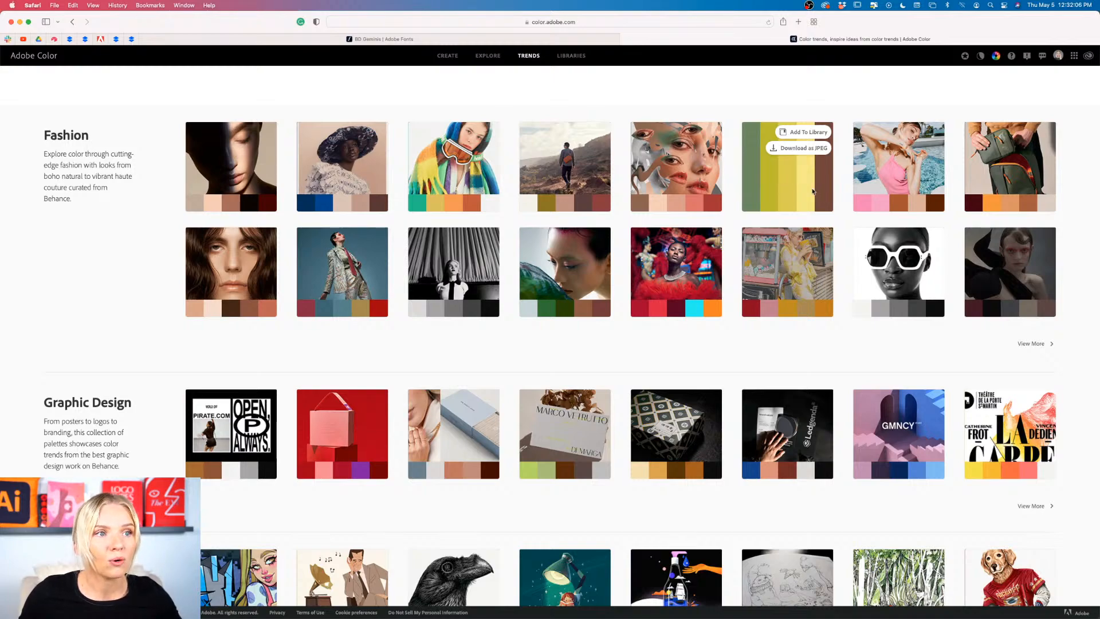
Step: Return to Illustrator and place the palette screenshot on the empty canvas beside the Challenge 9 artboard
click(20, 22)
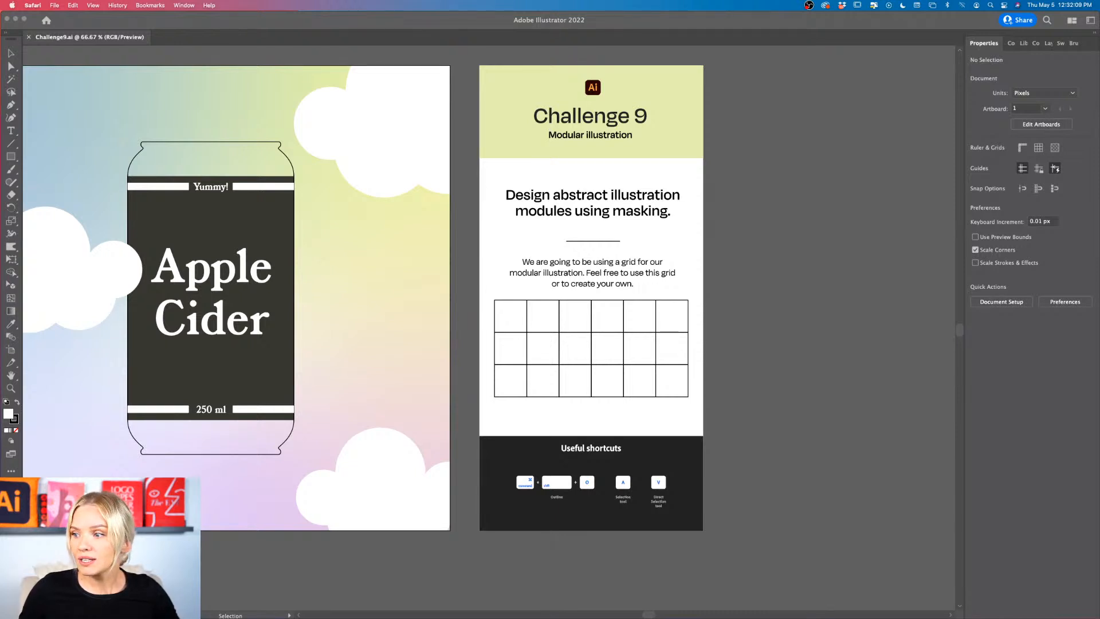
drag(1098, 309, 834, 278)
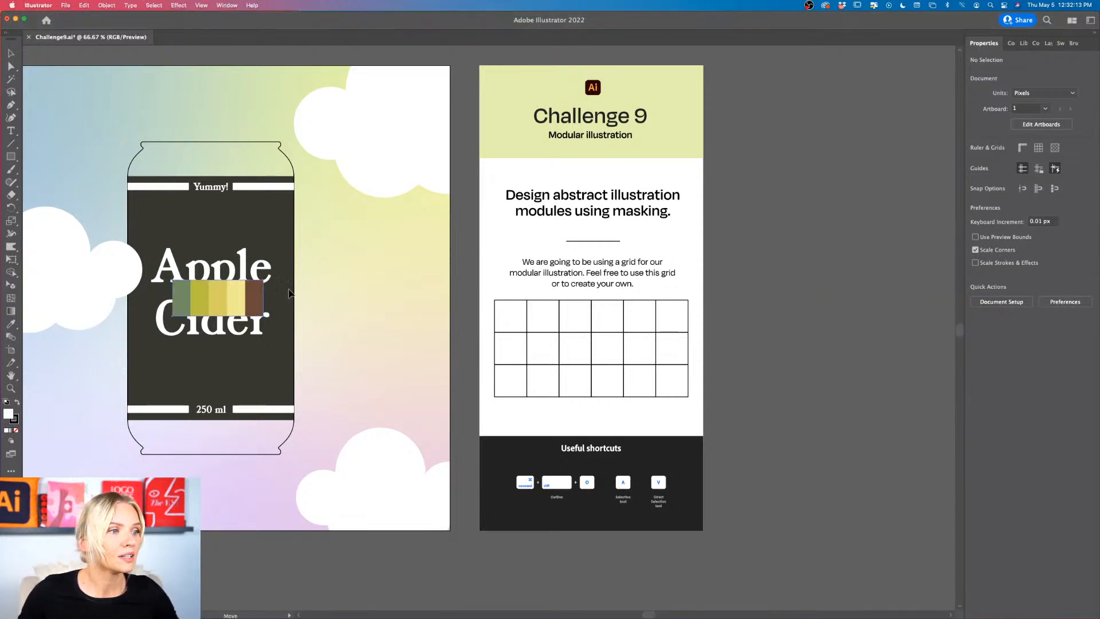
drag(249, 301, 824, 167)
click(795, 231)
Step: Draw a rectangle about 41 by 47 px beneath the palette's green swatch and fill it with that sampled green
scroll(800, 206, up, 1)
scroll(800, 207, right, 2)
scroll(799, 207, up, 2)
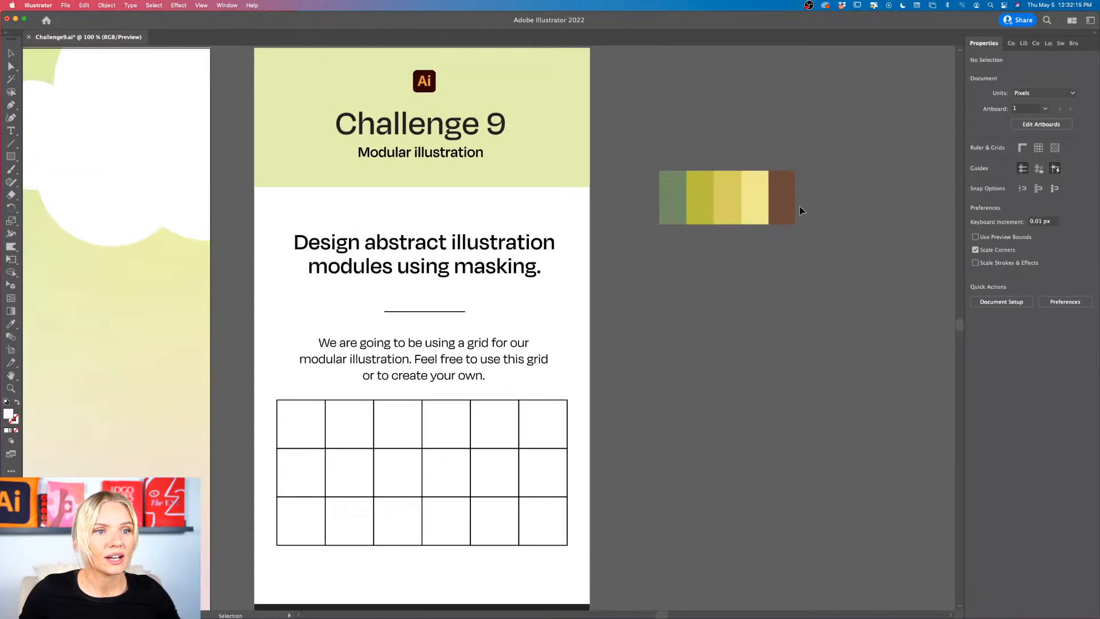
scroll(800, 209, up, 1)
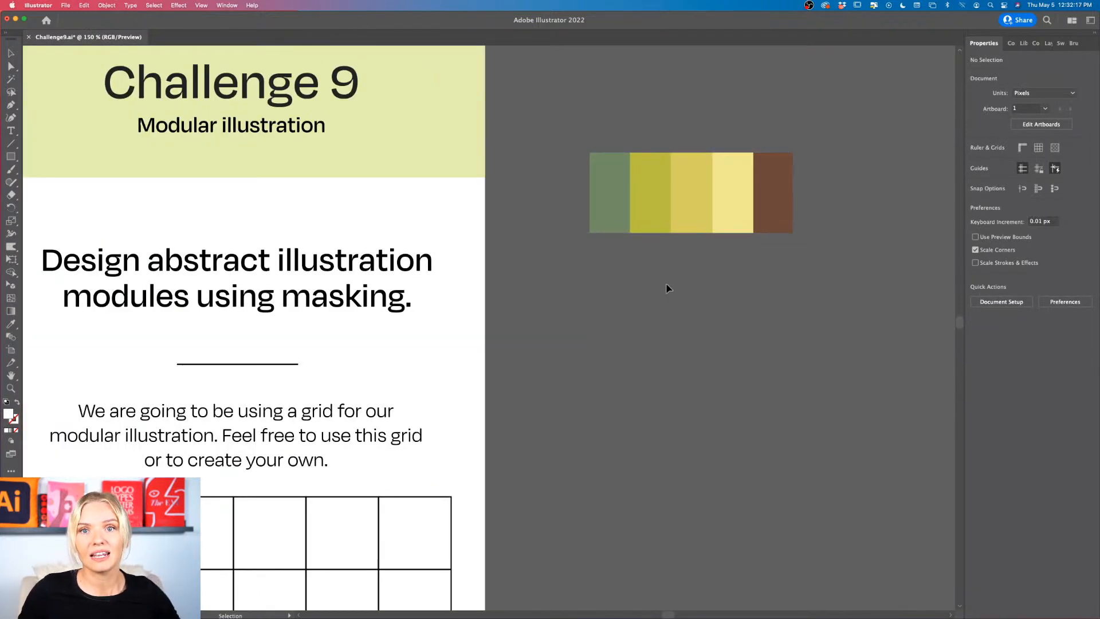
key(m)
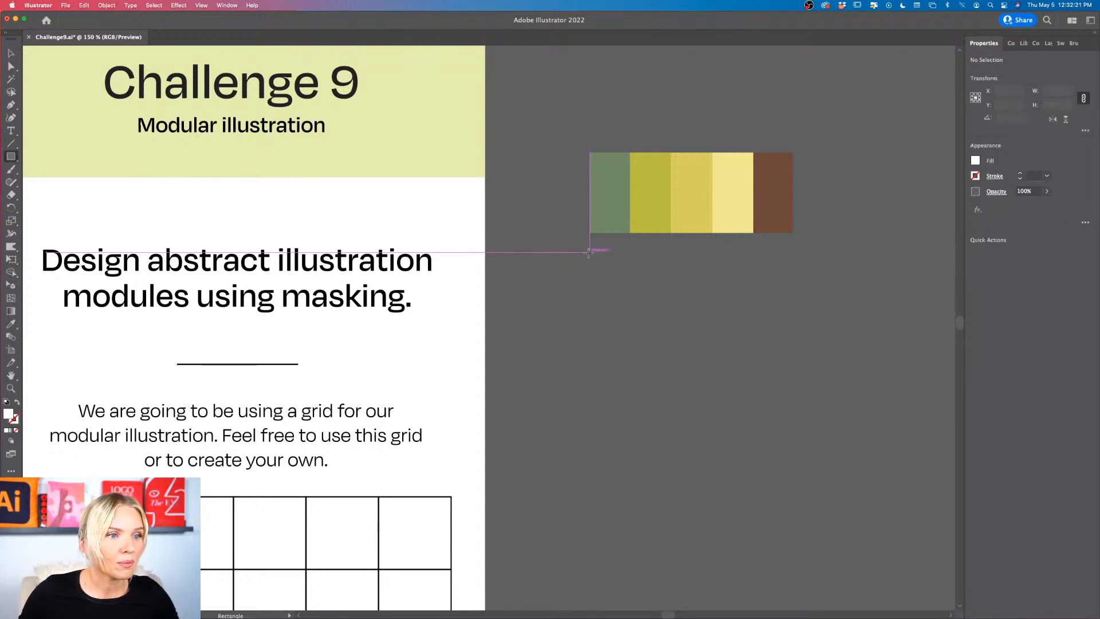
drag(590, 252, 629, 298)
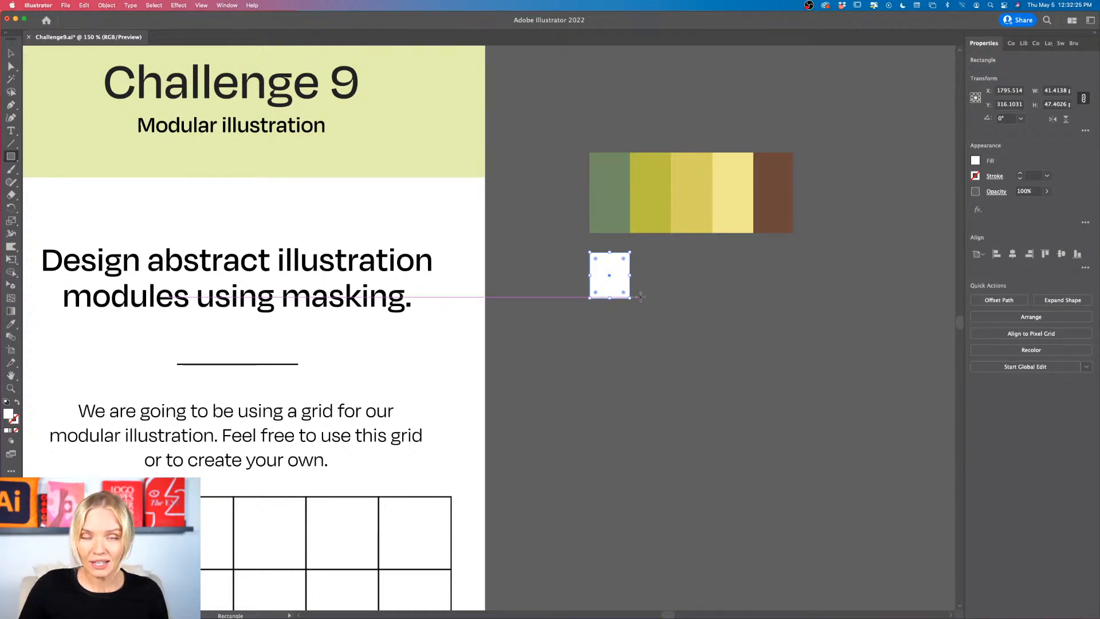
key(i)
click(613, 217)
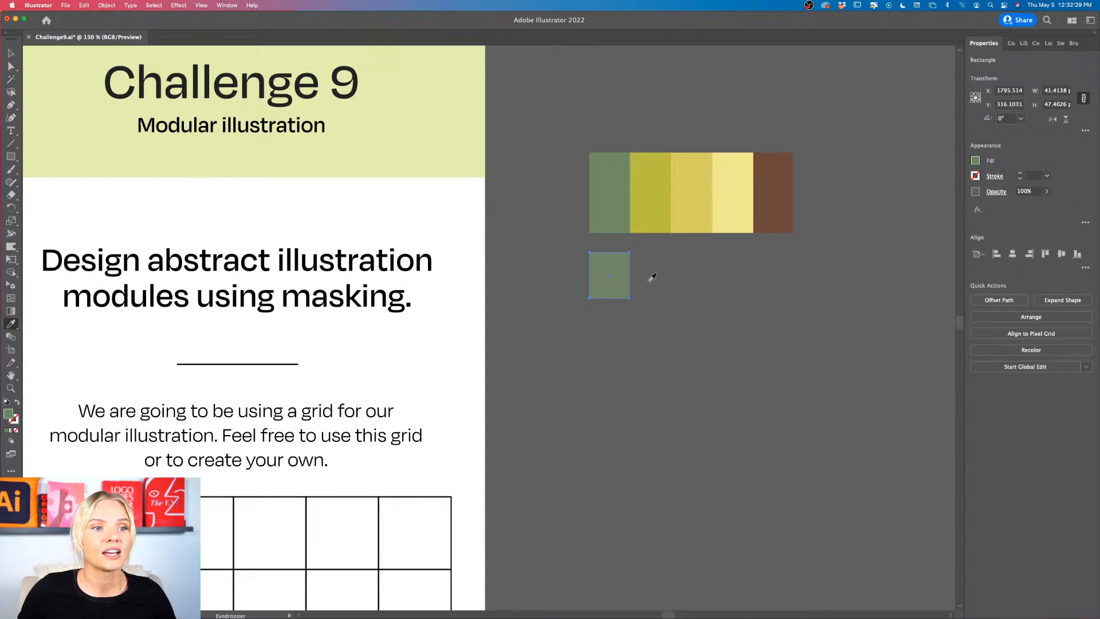
Step: Duplicate the green rectangle side by side to form a row of five beneath the palette
key(v)
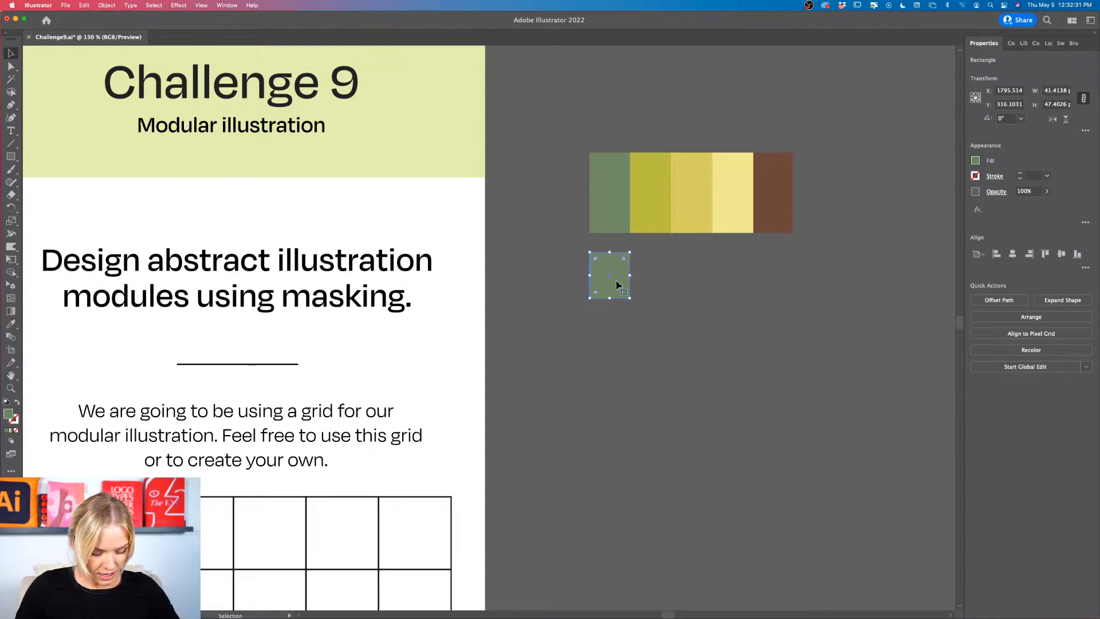
drag(616, 284, 659, 283)
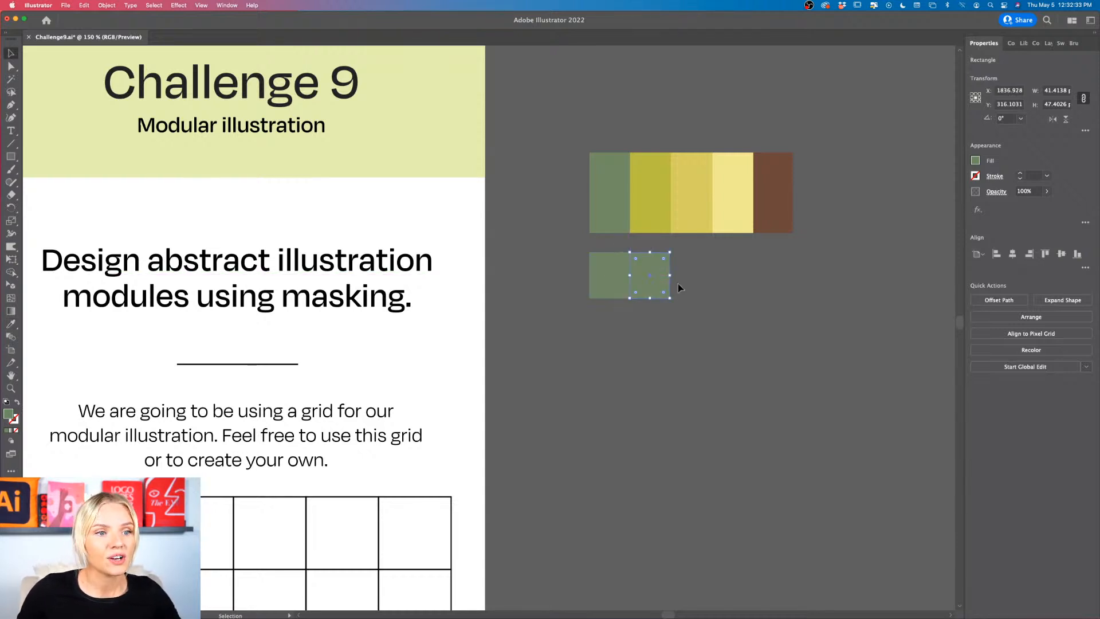
shift+click(615, 286)
drag(615, 285, 777, 288)
click(752, 290)
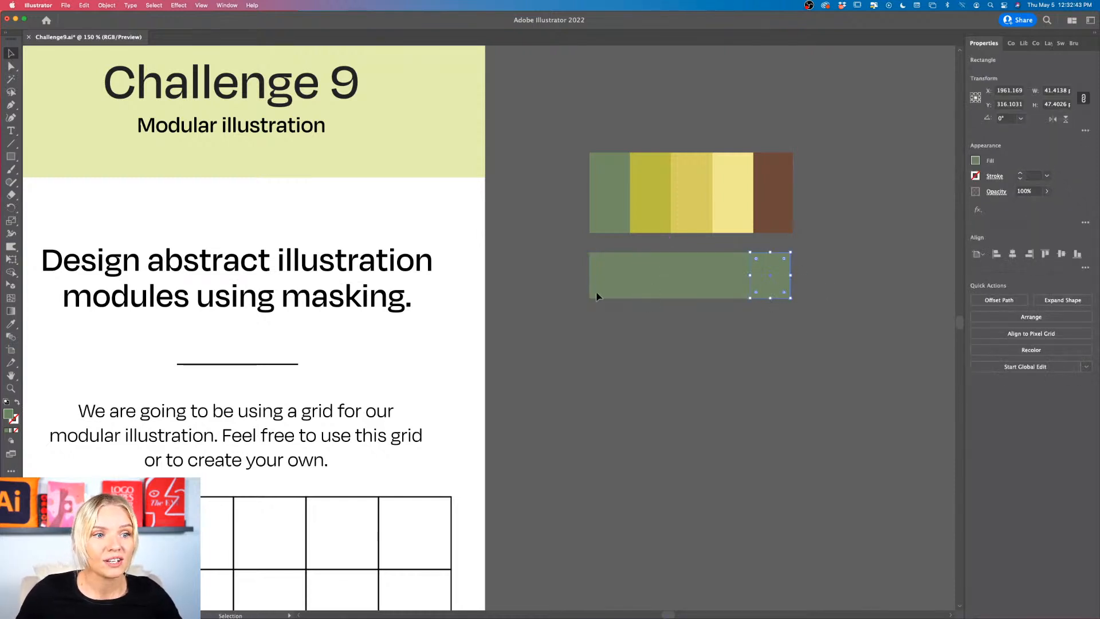
Step: Widen the five green rectangles to 42 px each so the row matches the palette's width
drag(596, 293, 596, 294)
drag(790, 275, 797, 280)
click(653, 285)
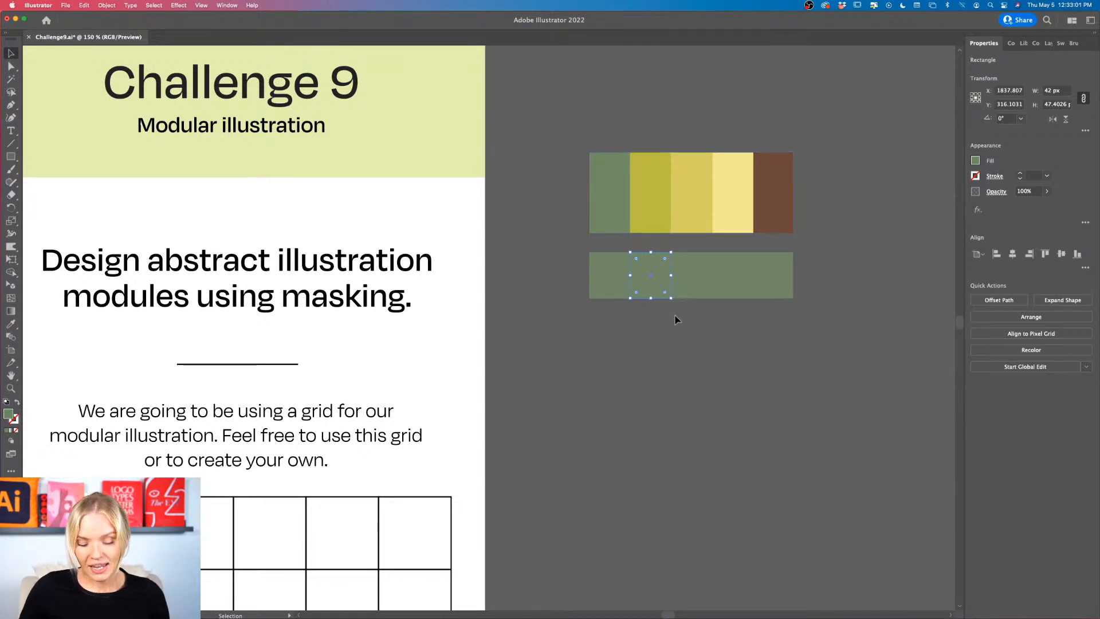
click(648, 303)
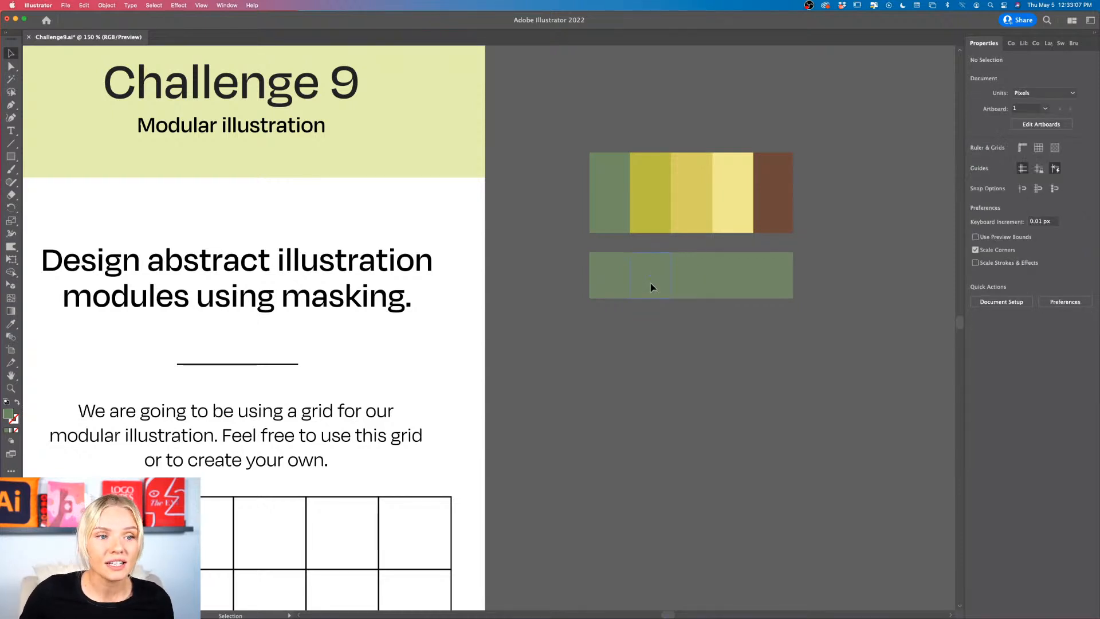
Step: Fill the second and third rectangles with the olive green and golden yellow sampled from the palette above
click(651, 287)
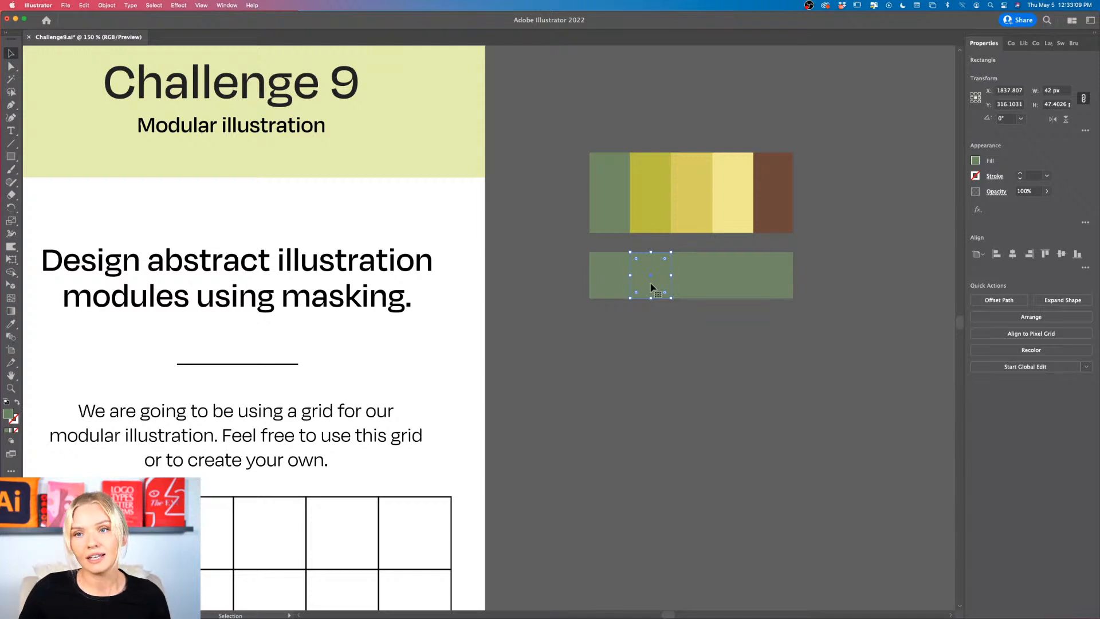
key(i)
click(653, 219)
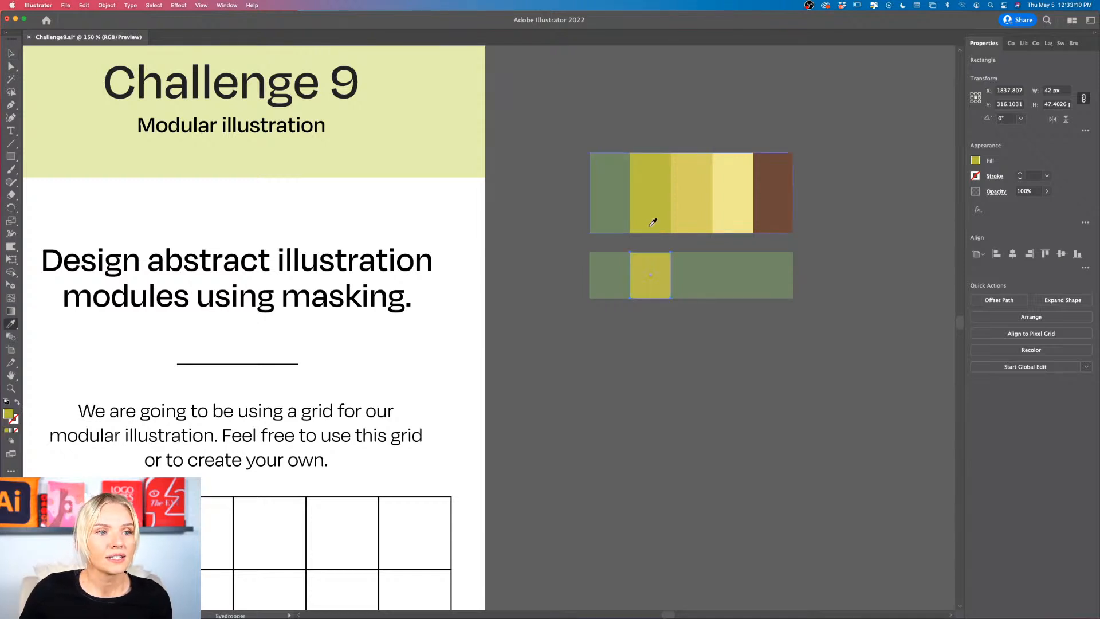
key(v)
click(687, 274)
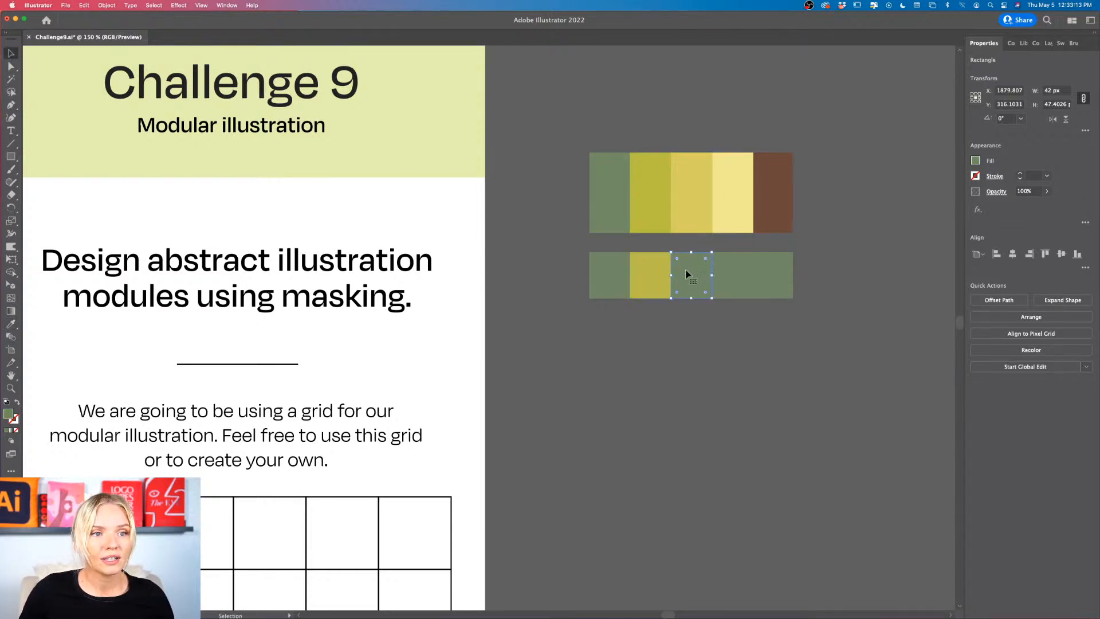
key(i)
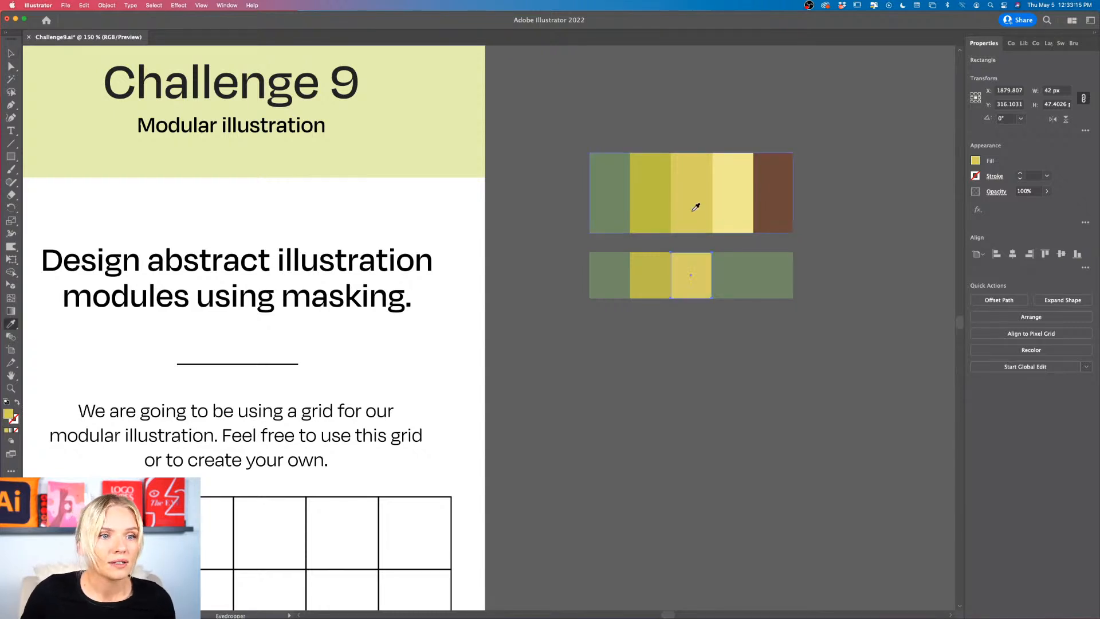
click(695, 207)
Step: Fill the fourth rectangle with the pale yellow sampled from the palette above
key(v)
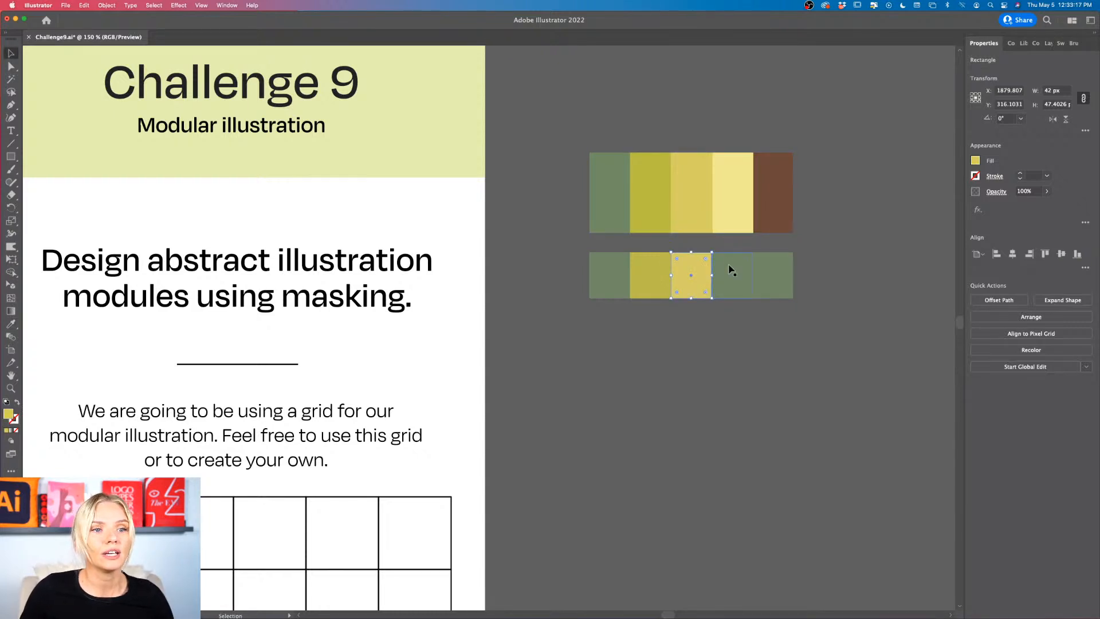
click(730, 269)
key(i)
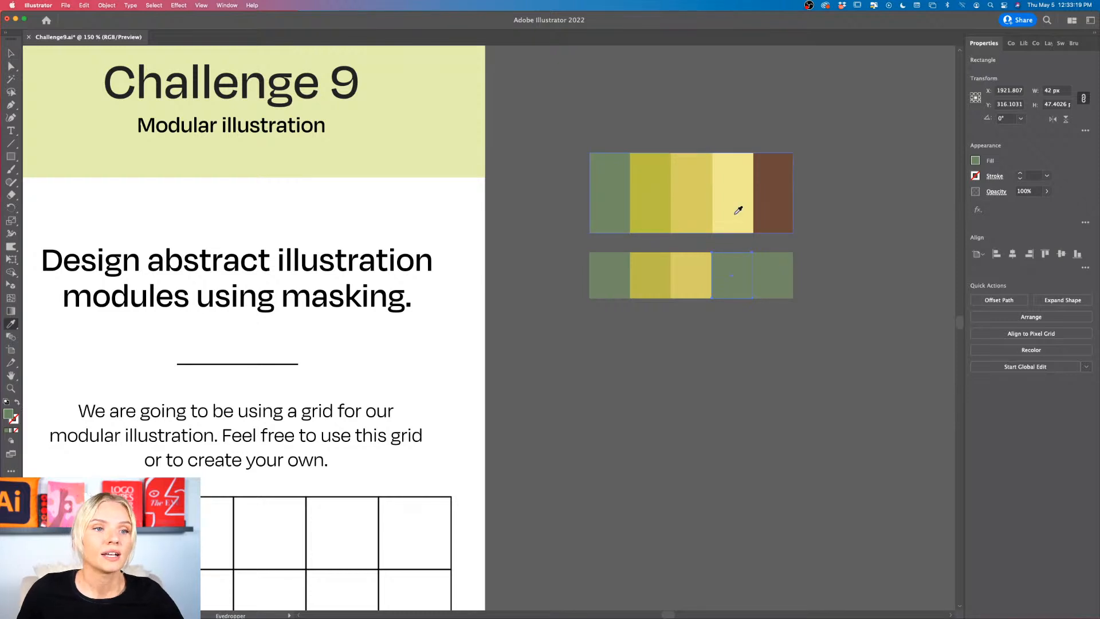
click(738, 211)
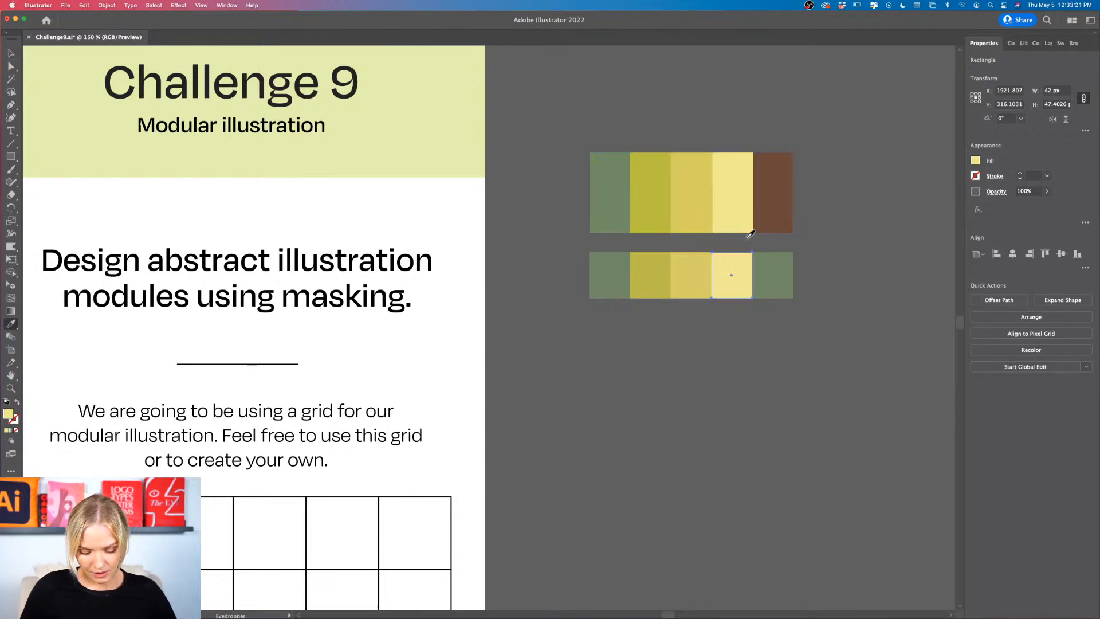
Step: Fill the fifth rectangle with the brown sampled from the palette above and deselect it
key(v)
click(773, 287)
key(i)
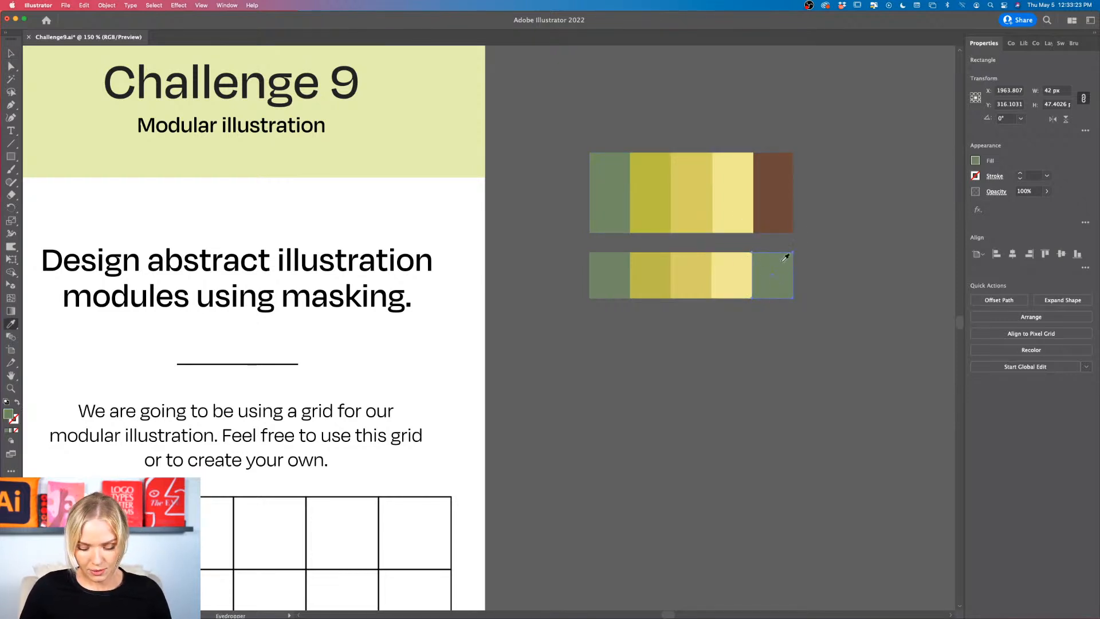
click(776, 182)
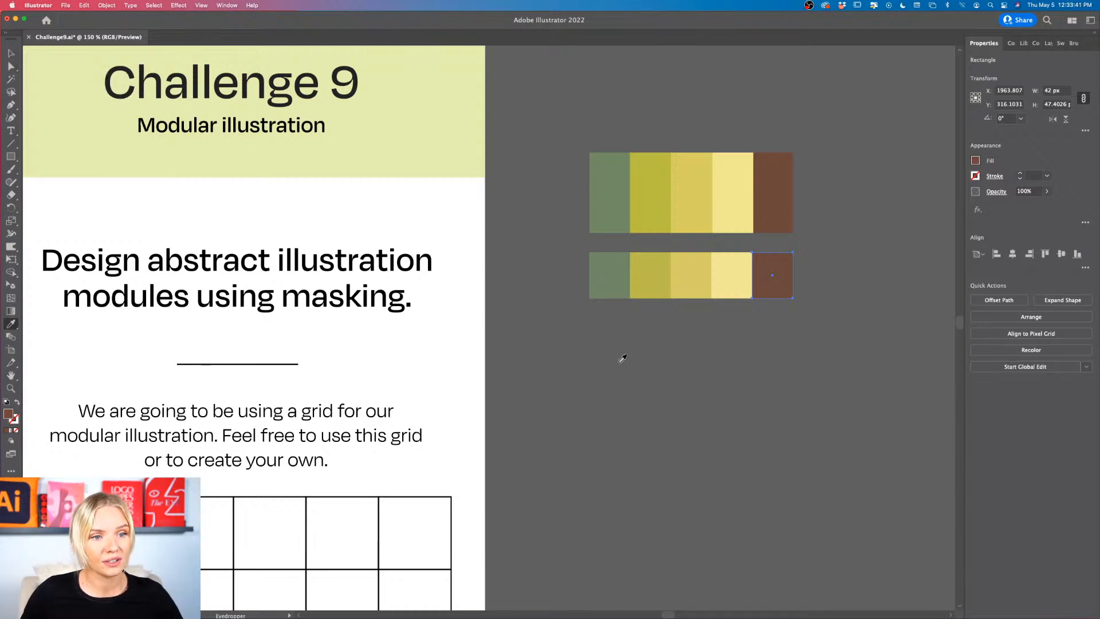
key(v)
click(710, 361)
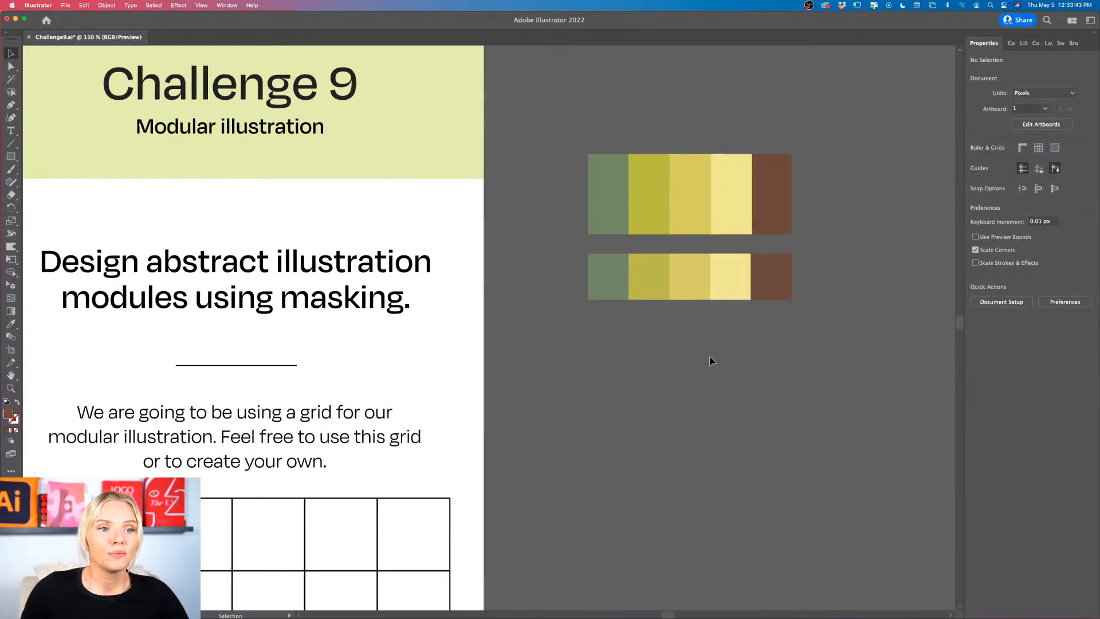
Step: Move the row of five swatches away from the original palette, down beside the challenge sheet's grid
scroll(710, 361, down, 5)
scroll(710, 361, left, 2)
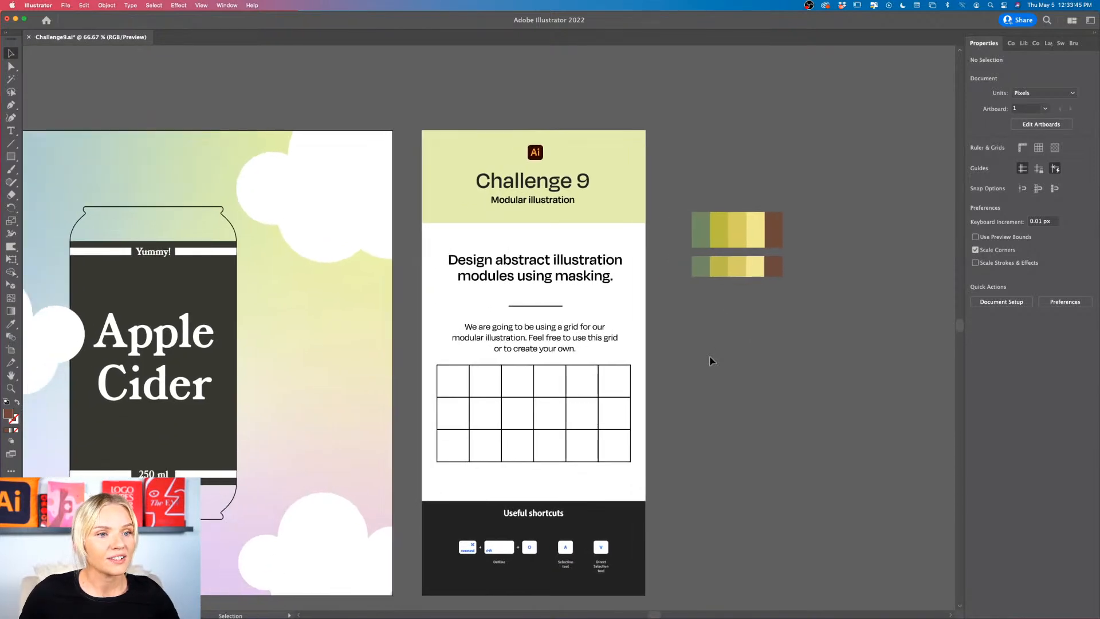
scroll(710, 361, right, 1)
scroll(710, 361, left, 2)
scroll(710, 361, down, 2)
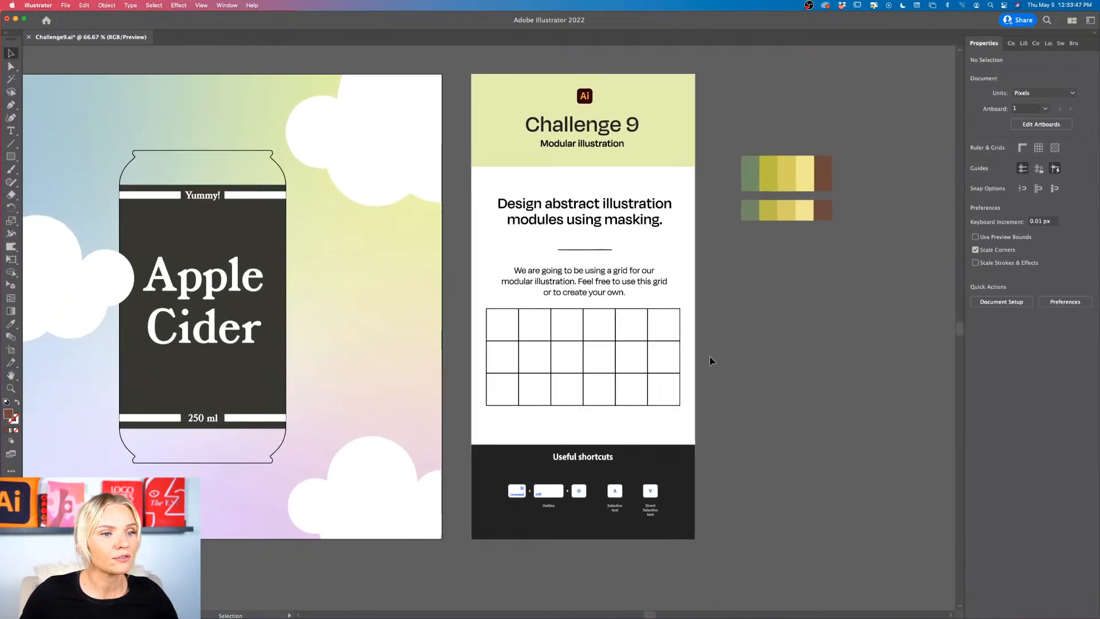
drag(825, 213, 785, 330)
click(786, 364)
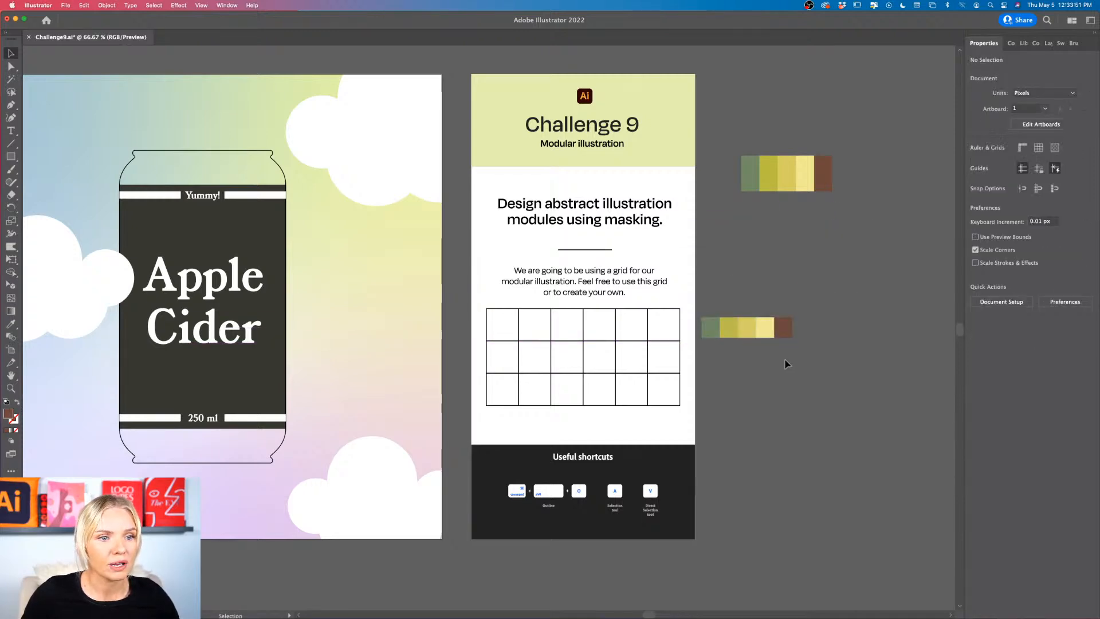
Step: Delete the original palette image and shift the swatch row slightly up beside the grid
scroll(786, 363, up, 4)
scroll(786, 364, down, 3)
scroll(787, 363, right, 4)
scroll(786, 363, up, 2)
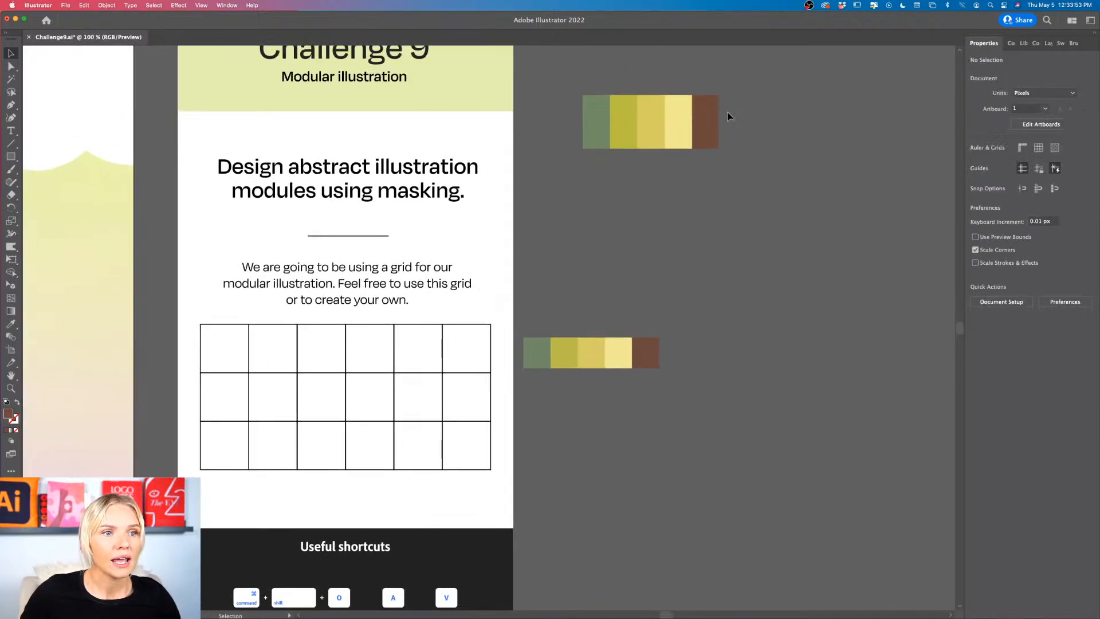
drag(727, 117, 579, 156)
key(Delete)
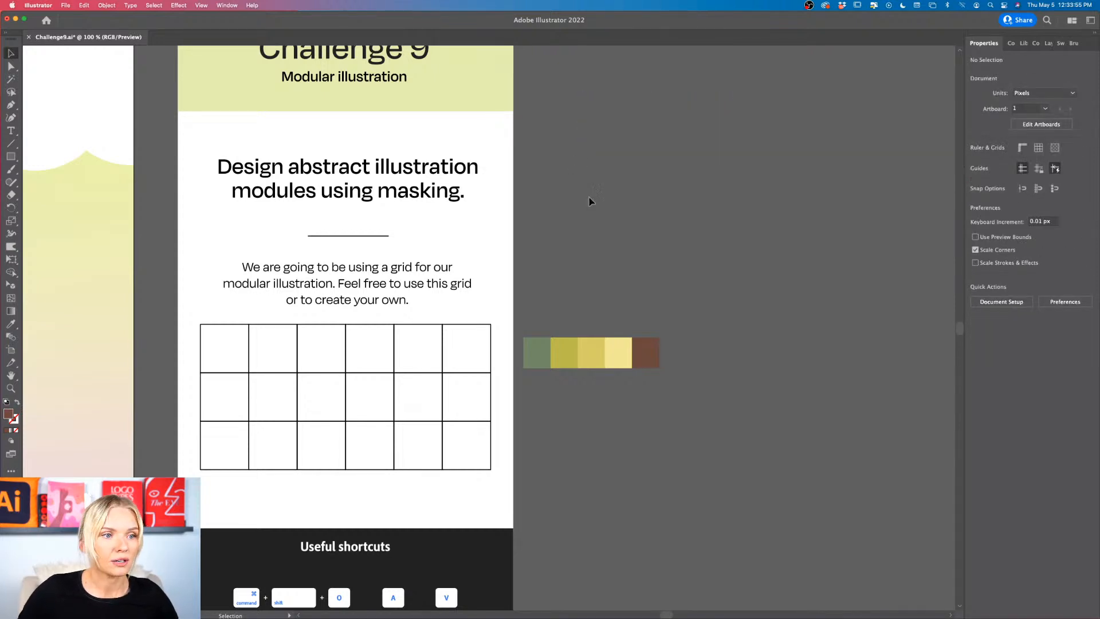
drag(559, 362, 568, 330)
click(580, 353)
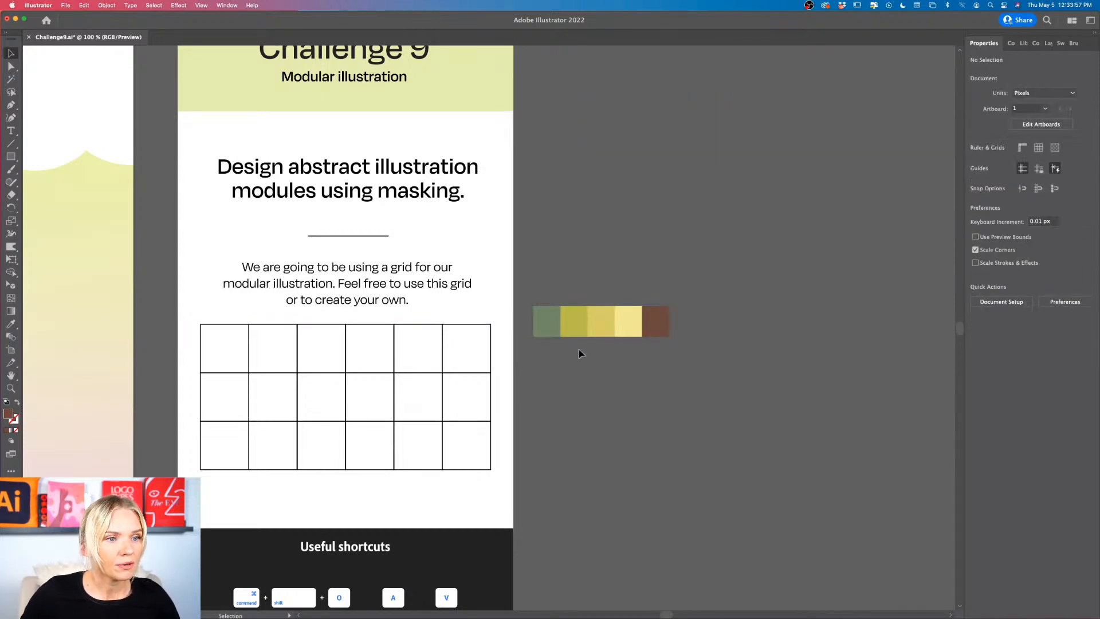
Step: Duplicate the brown swatch directly below itself and fill the copy with orange F46A4A
drag(655, 326, 657, 358)
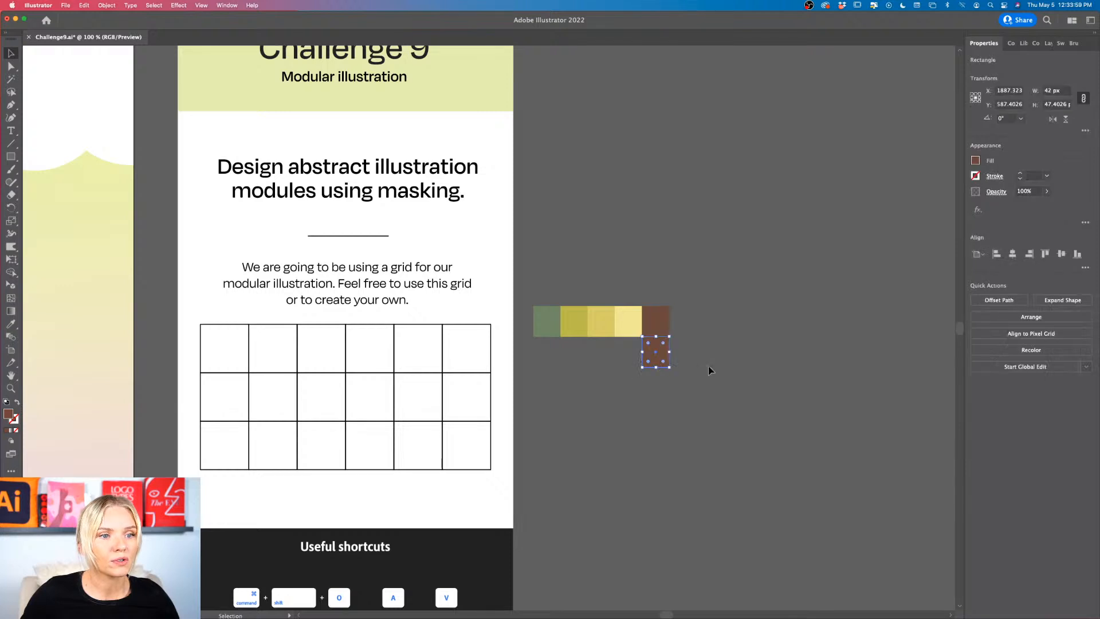
scroll(658, 373, up, 3)
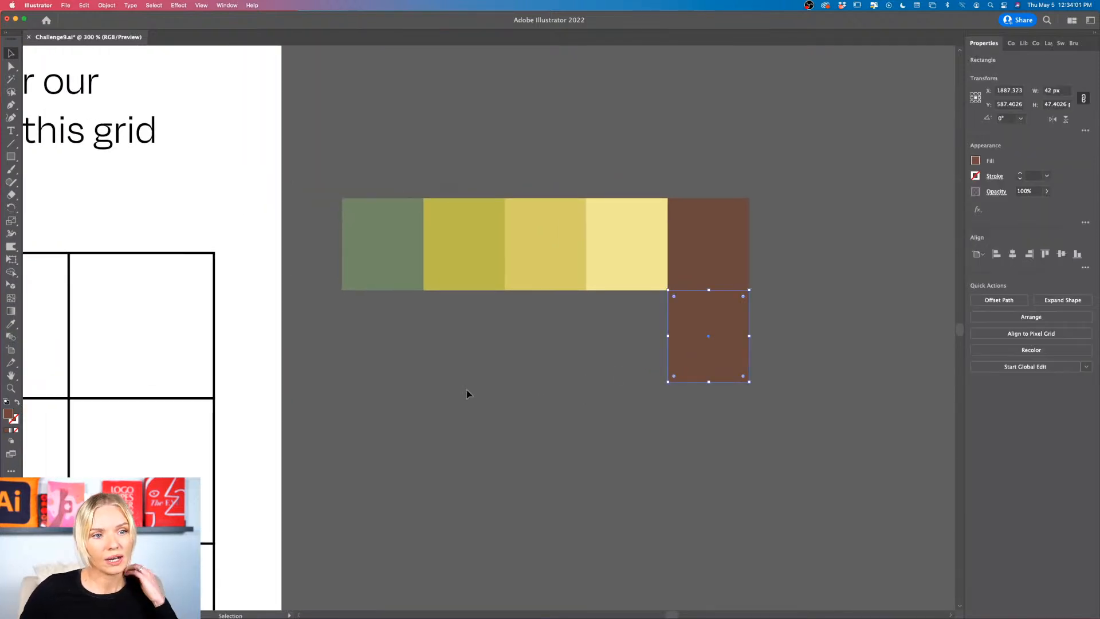
double_click(9, 414)
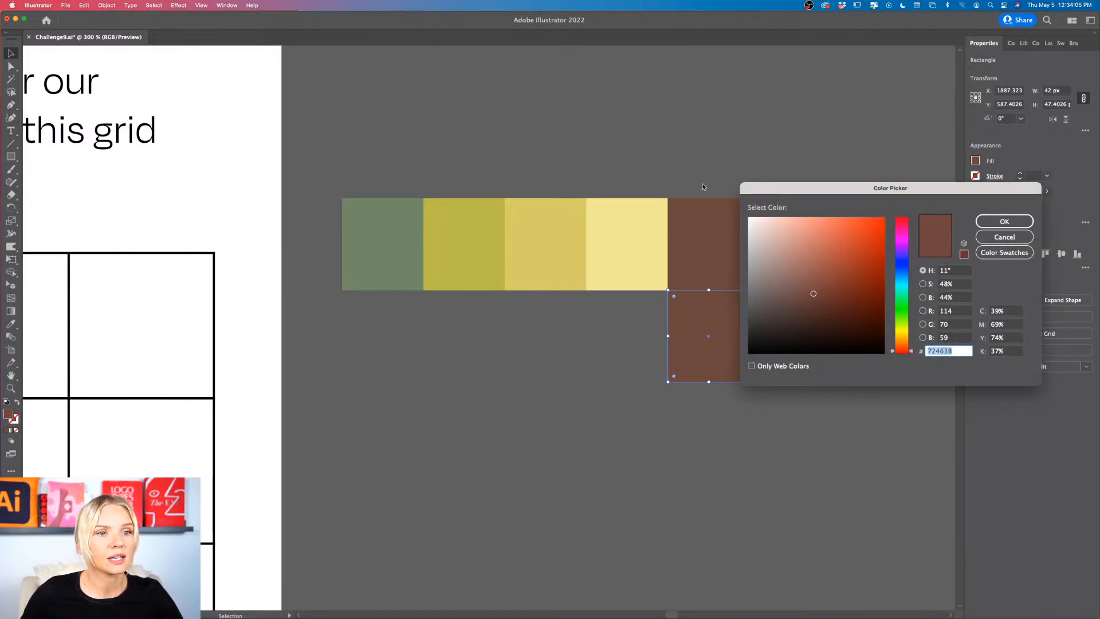
drag(875, 240, 843, 222)
drag(901, 352, 900, 352)
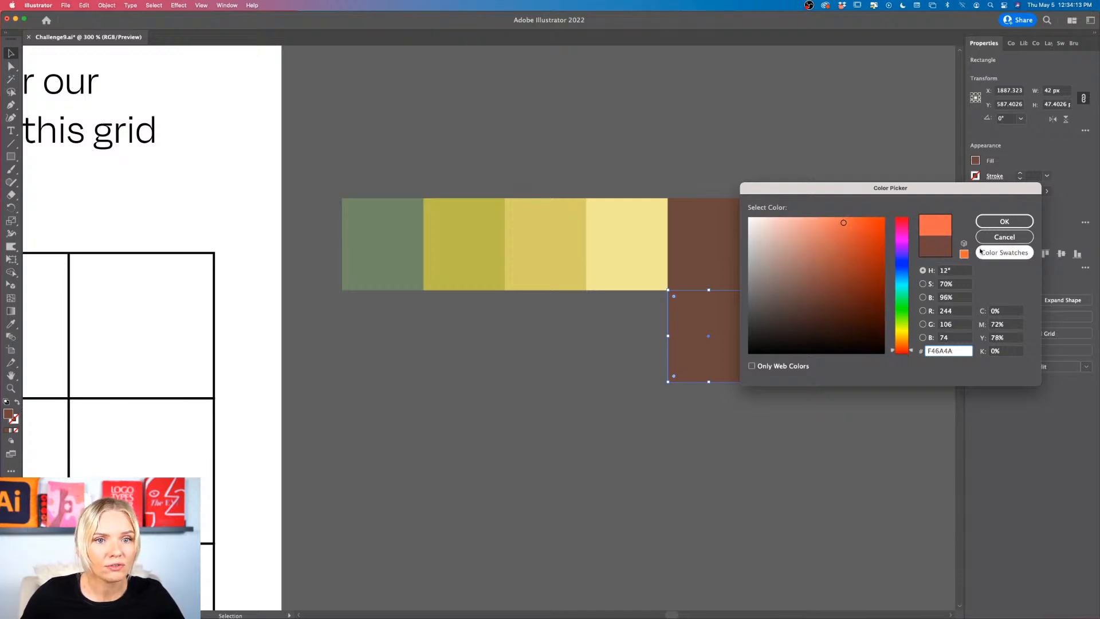
click(1004, 221)
click(830, 384)
scroll(830, 383, left, 2)
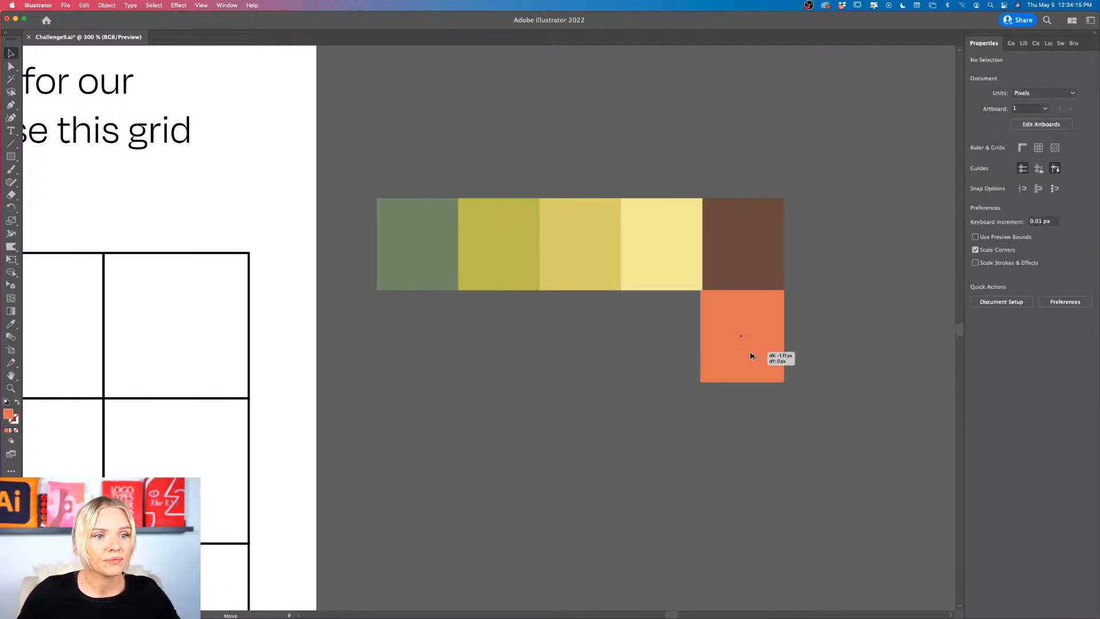
Step: Duplicate the orange swatch under the pale yellow one and fill the copy with light pink F49D8C
drag(753, 355, 673, 356)
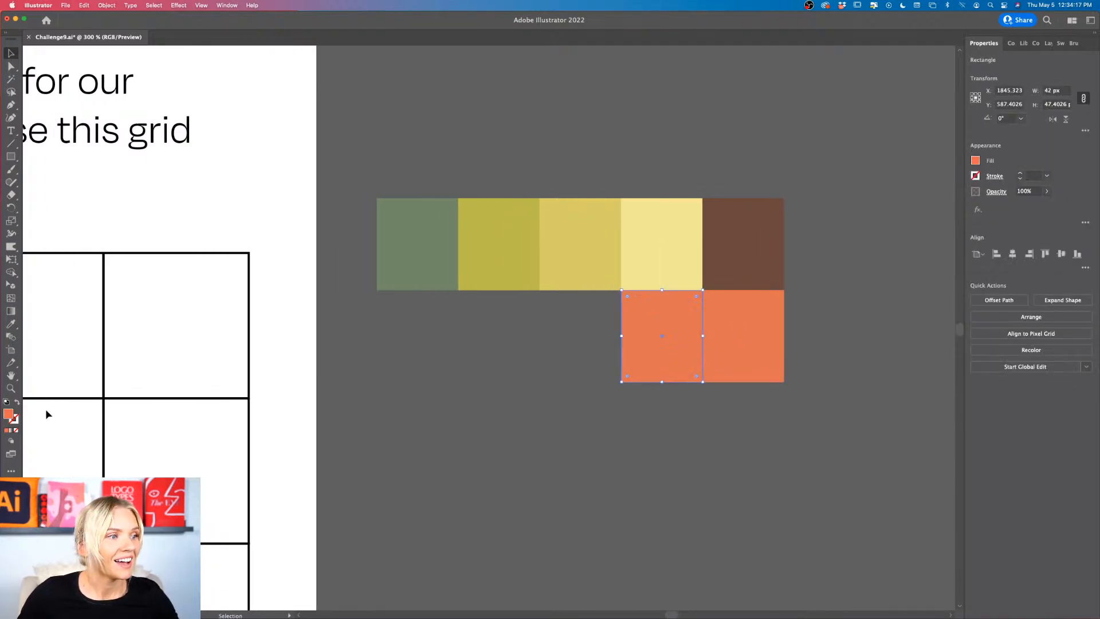
double_click(8, 414)
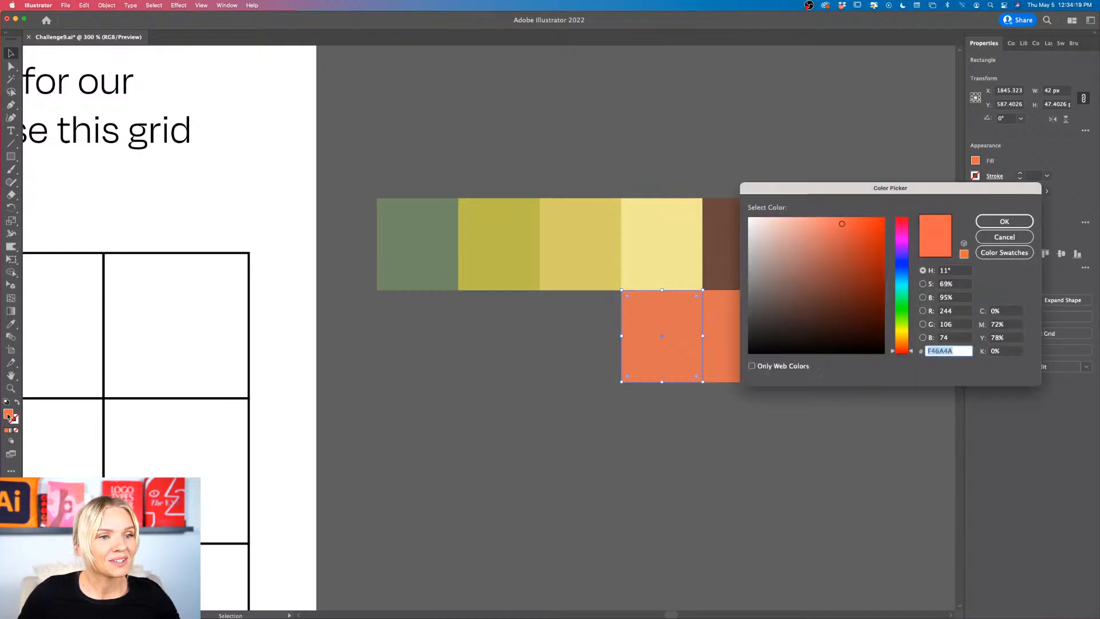
click(809, 225)
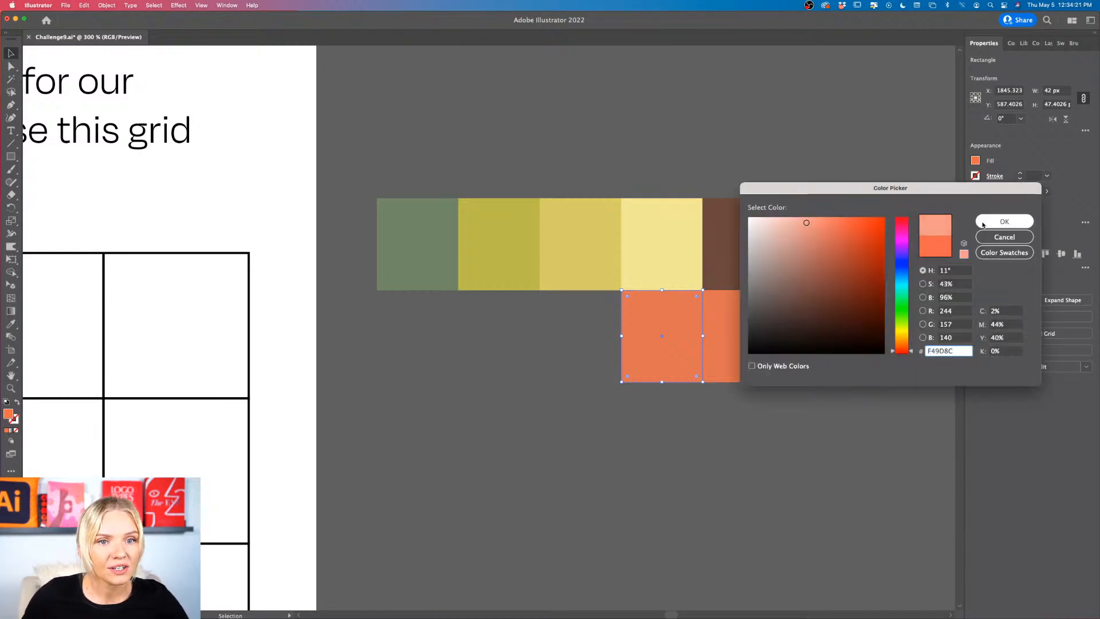
click(1004, 221)
click(796, 391)
scroll(796, 391, down, 1)
scroll(796, 391, down, 1)
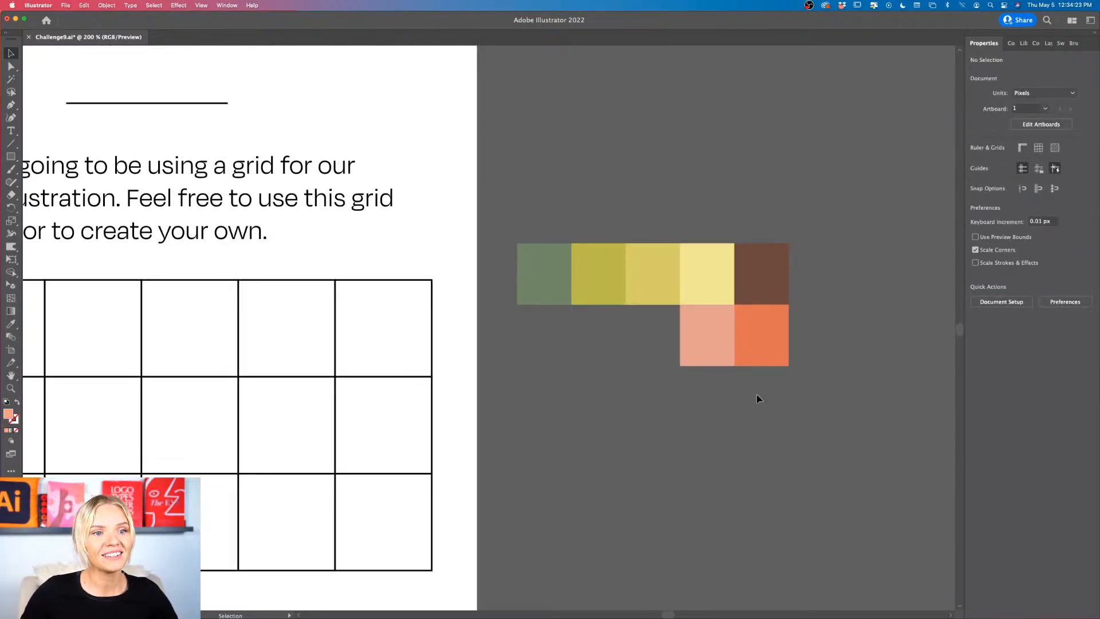
Step: Move the pink and orange swatches up to the end of the row, directly after the brown one
drag(733, 383, 823, 284)
click(830, 367)
scroll(830, 366, down, 1)
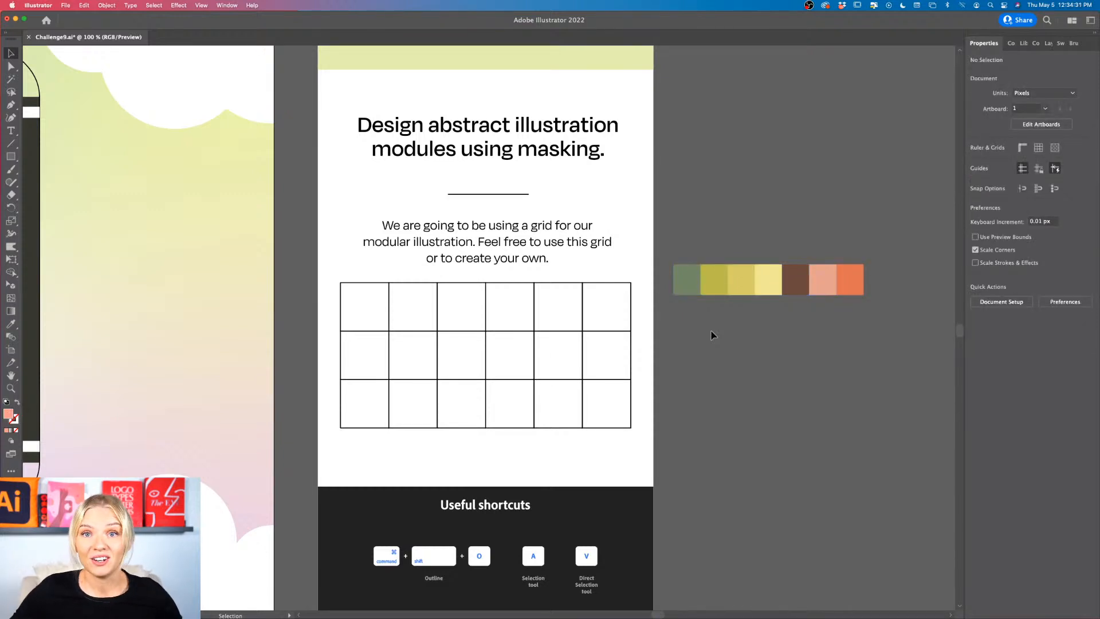
Step: Switch to Adobe Color in Safari, capture a screenshot of the red-costume photo in the Fashion trends, and minimize the browser
mouse_move(713, 607)
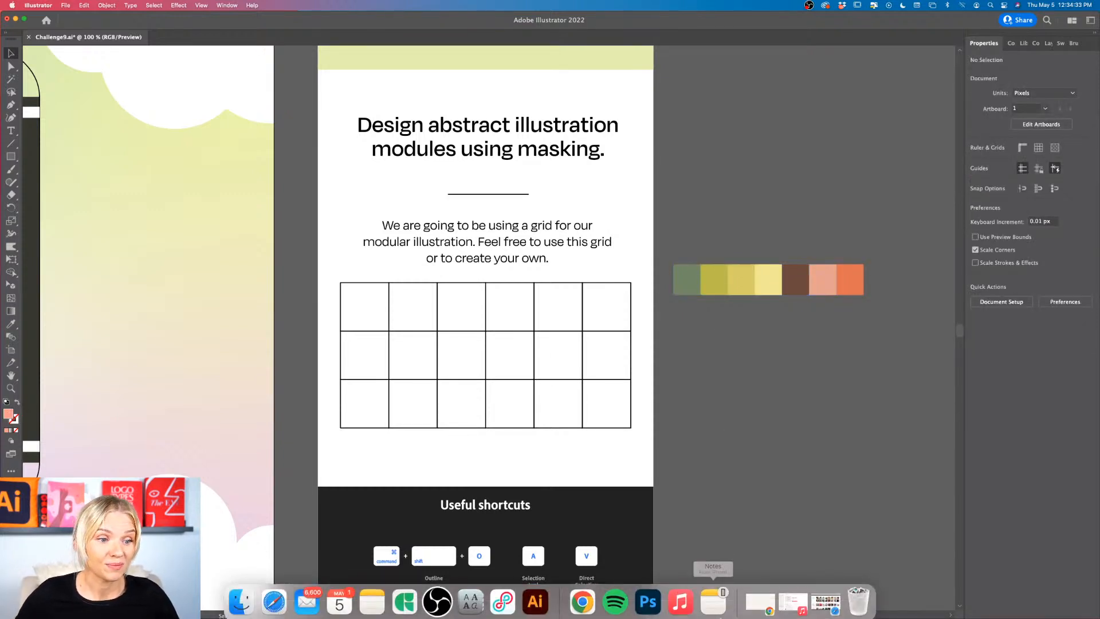
click(265, 604)
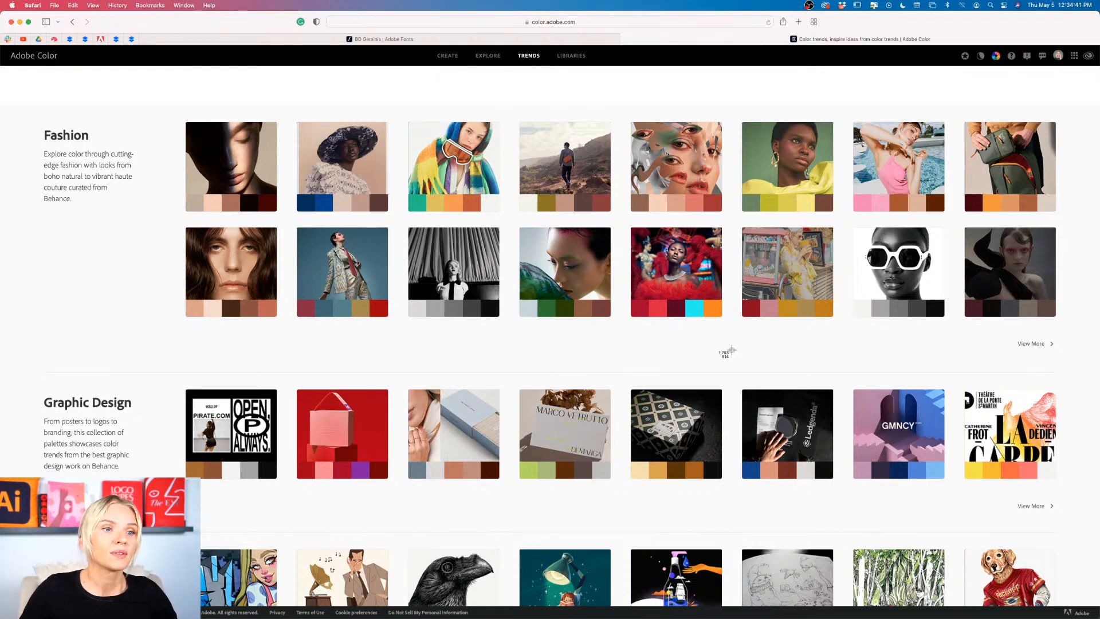
key(super+shift+4)
drag(632, 228, 721, 296)
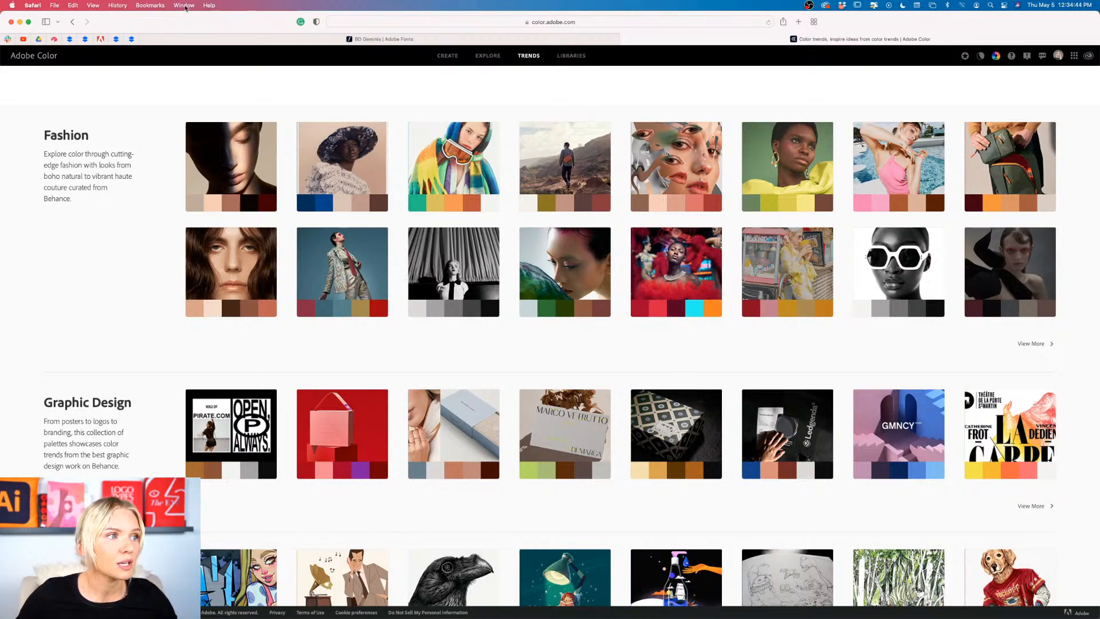
click(19, 22)
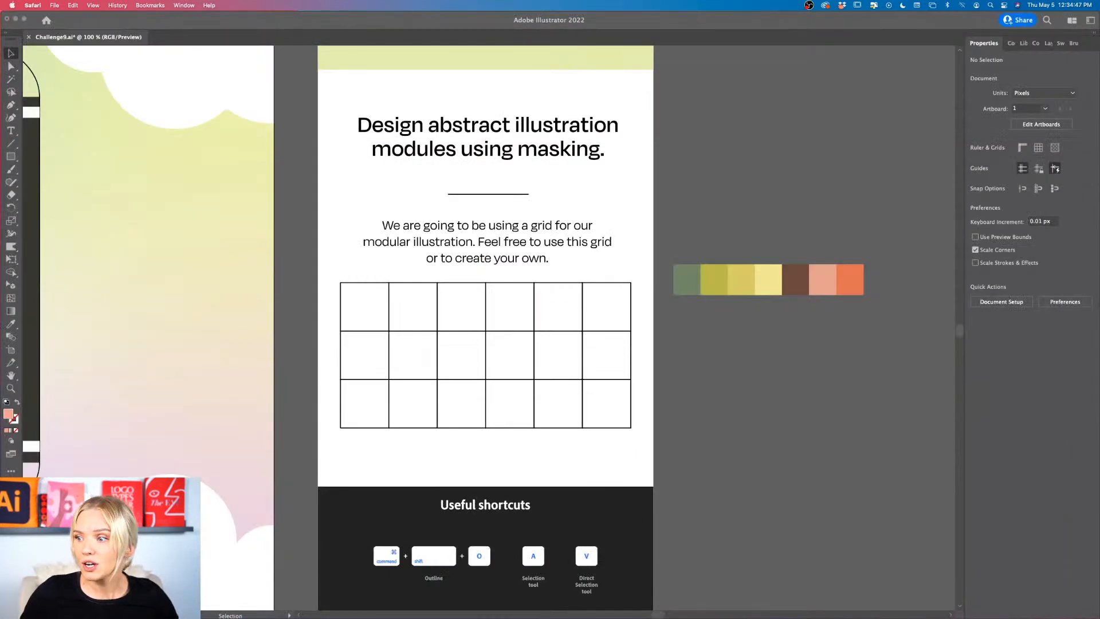
Step: Place the captured photo in the Illustrator document and move it beside the challenge sheet, above the swatch row
drag(1025, 564, 716, 372)
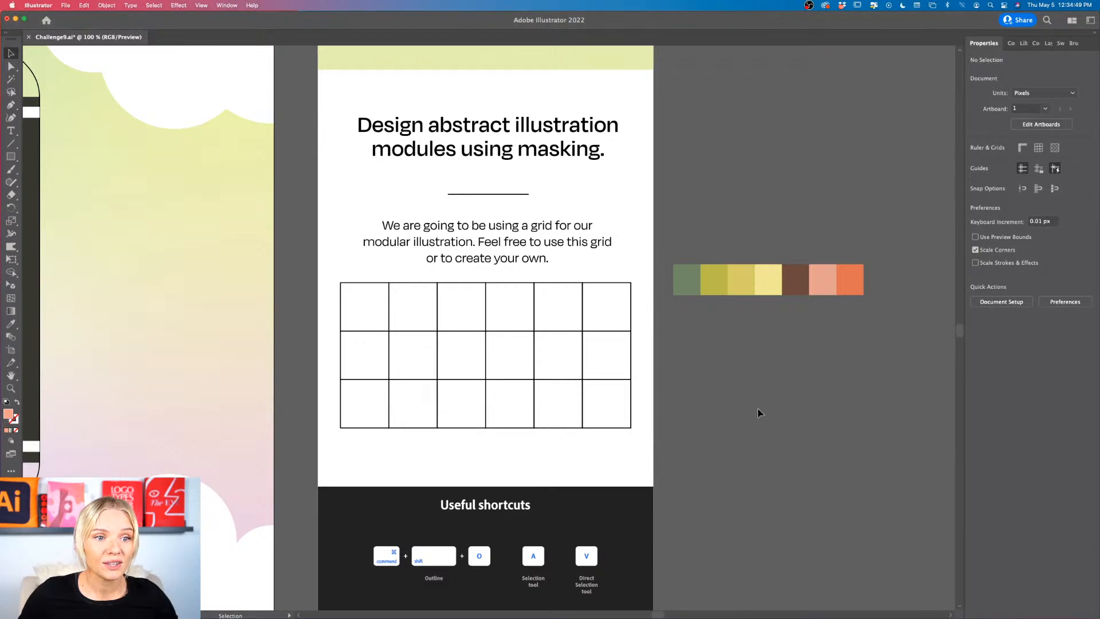
scroll(760, 411, down, 1)
scroll(762, 412, down, 2)
drag(485, 373, 783, 312)
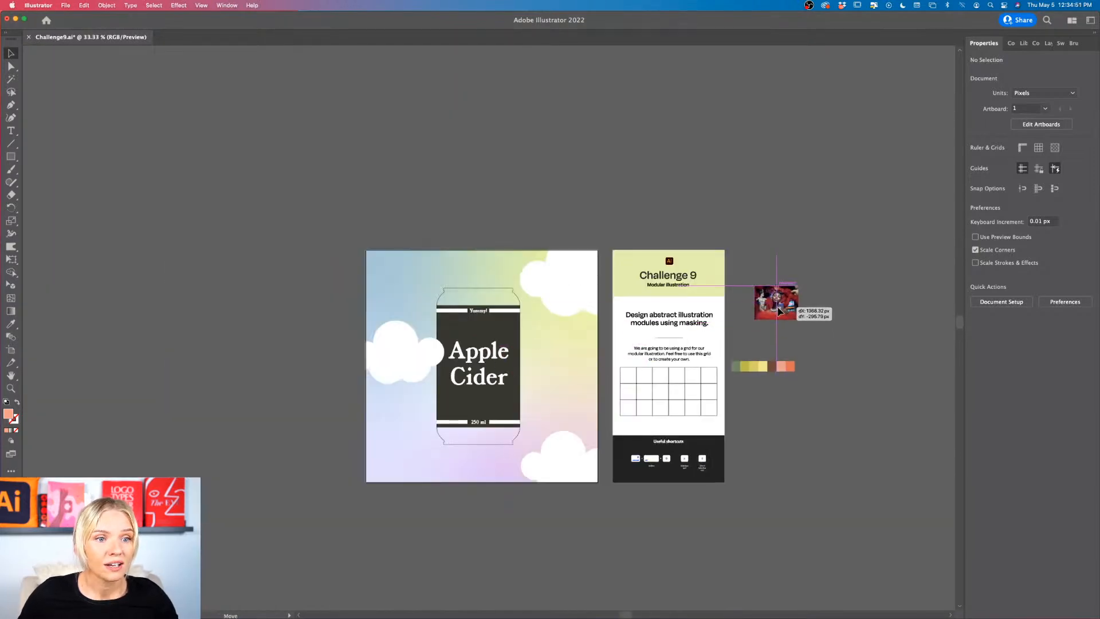
scroll(784, 312, up, 2)
scroll(779, 309, up, 4)
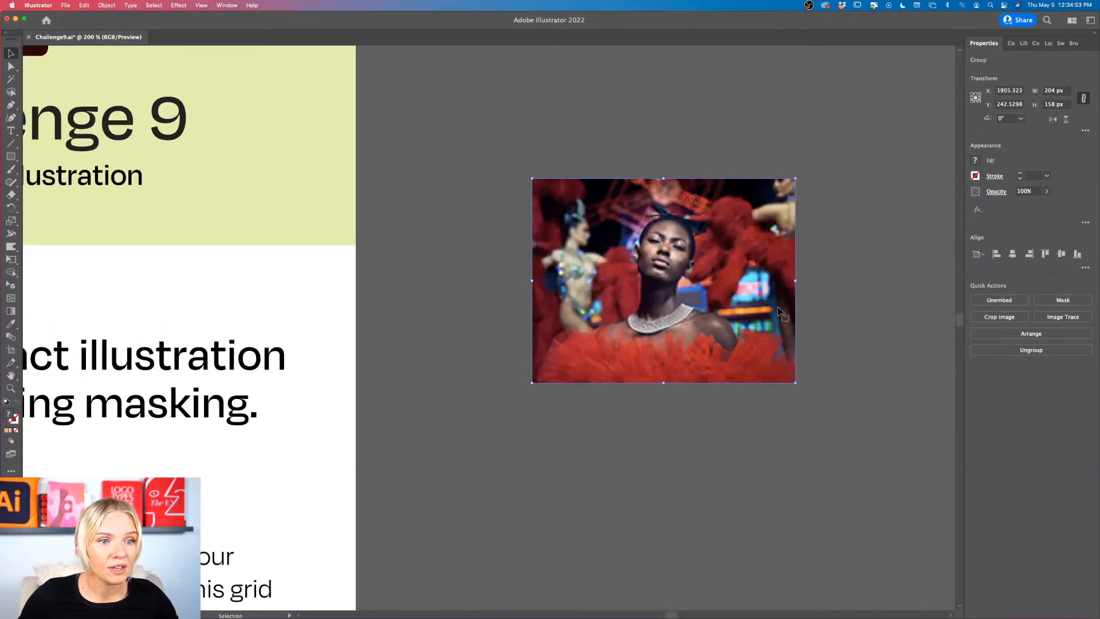
Step: Duplicate the seven-swatch row just beneath the photo and fill its first swatch with dark maroon sampled from the photo
scroll(779, 311, down, 1)
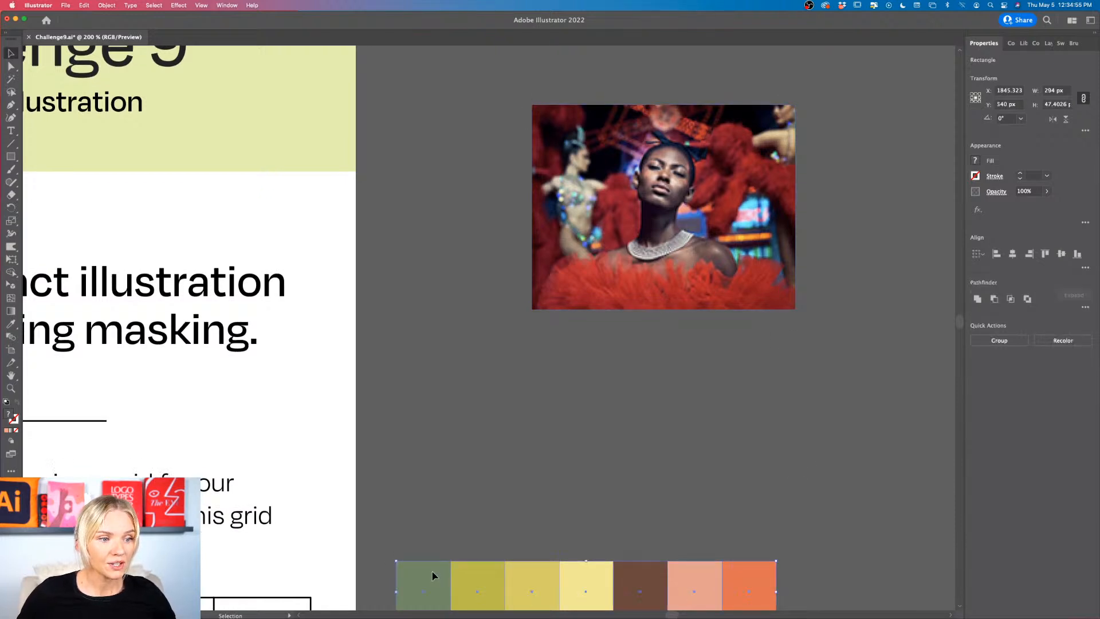
drag(431, 574, 491, 350)
click(488, 386)
key(i)
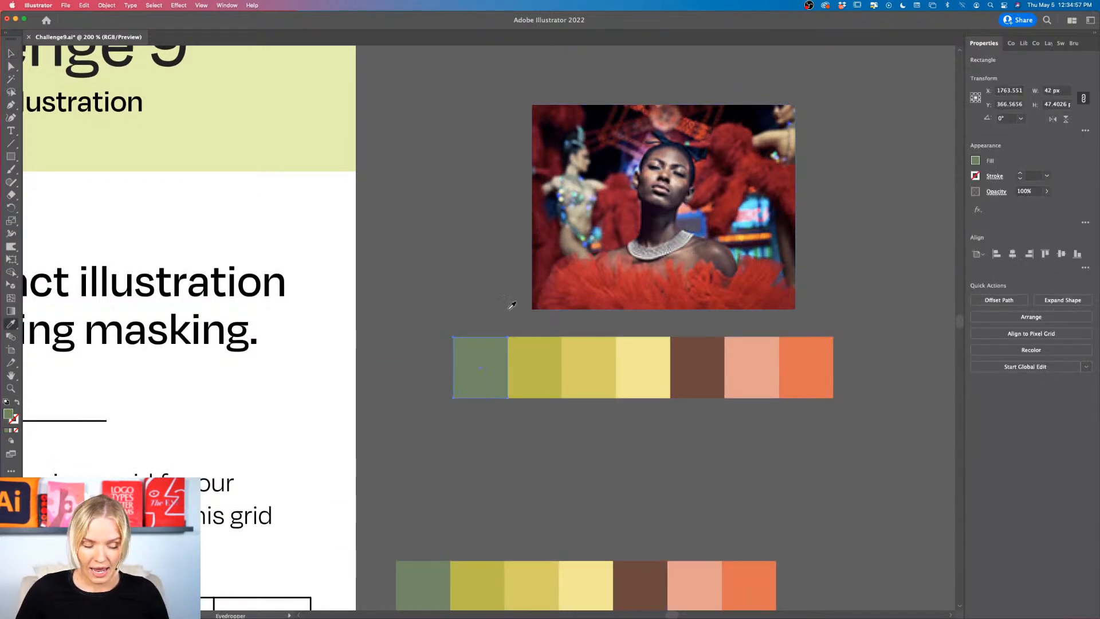
click(539, 243)
Step: Fill the second and third swatches under the photo with the beige and bright blue sampled from it
key(v)
click(528, 361)
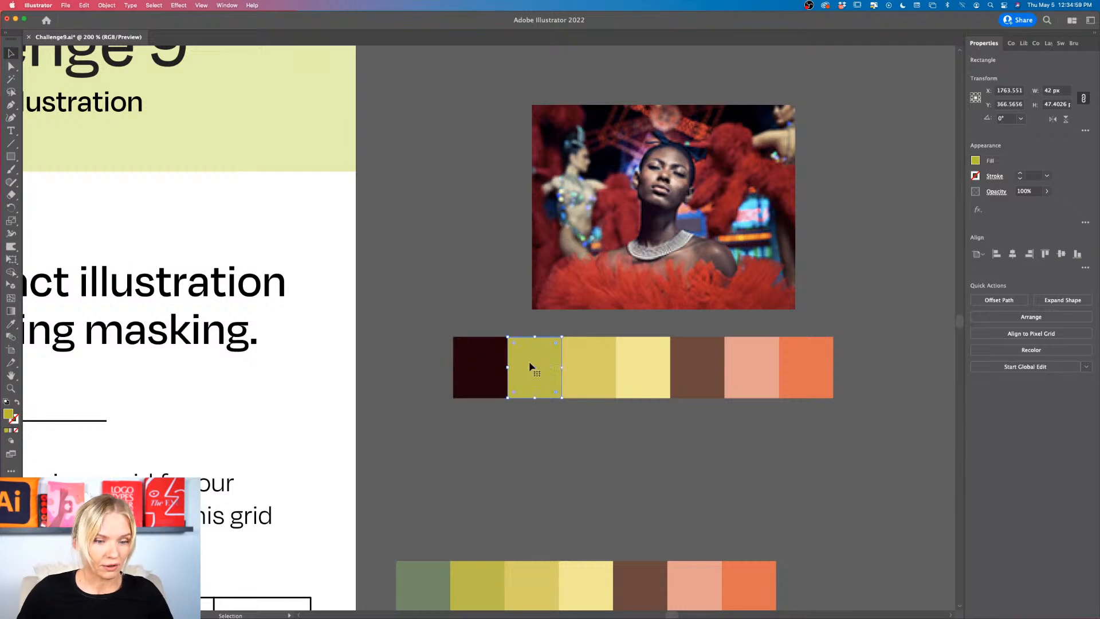
key(i)
click(577, 215)
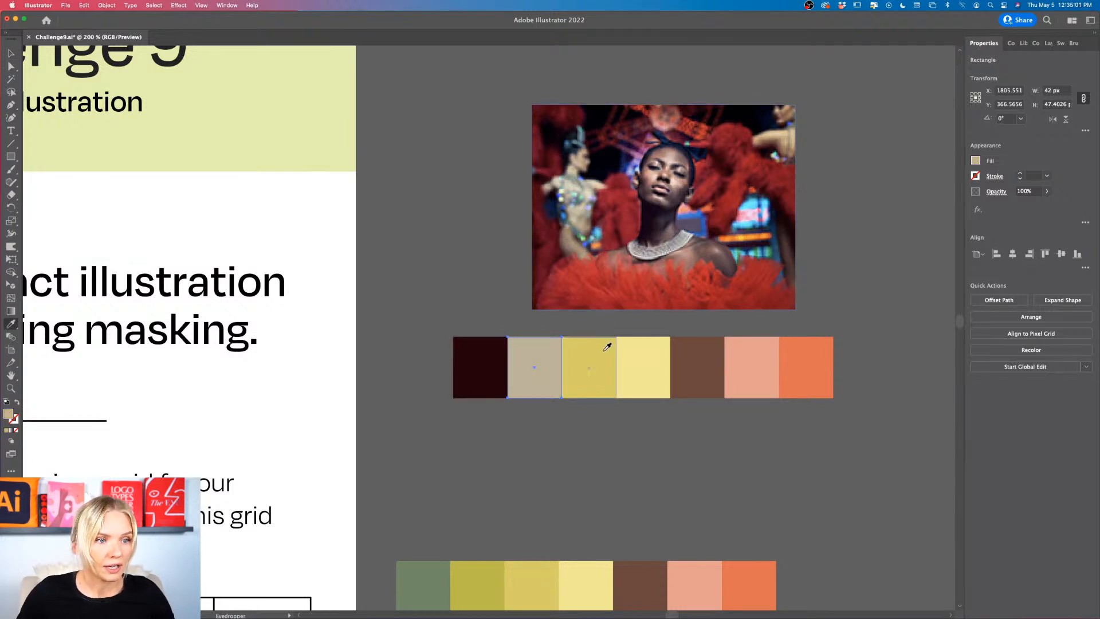
key(v)
click(590, 366)
key(i)
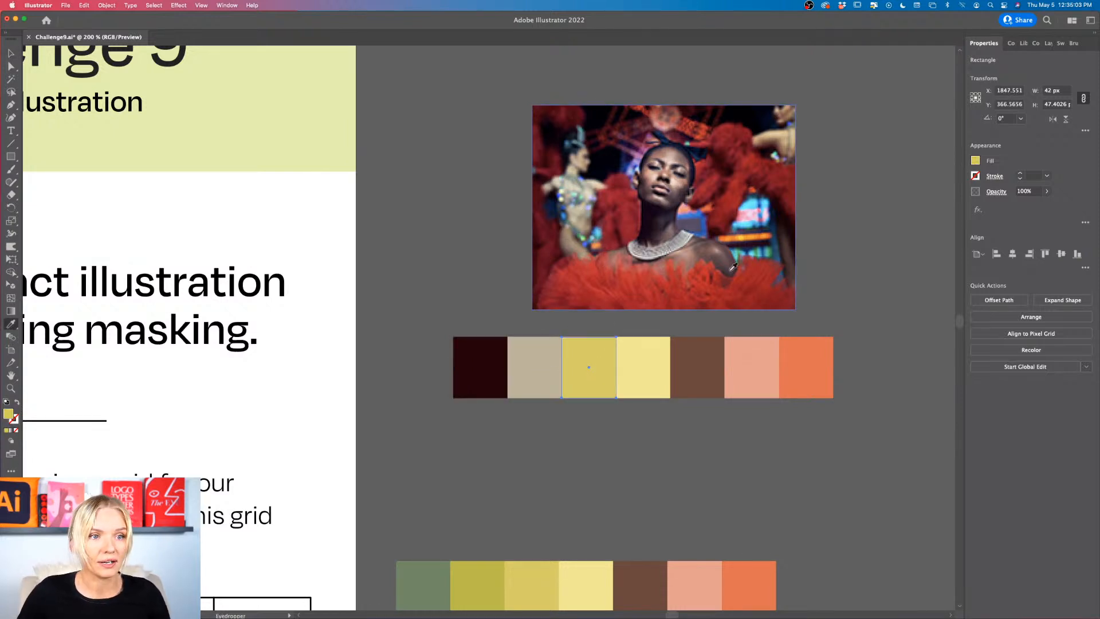
click(752, 225)
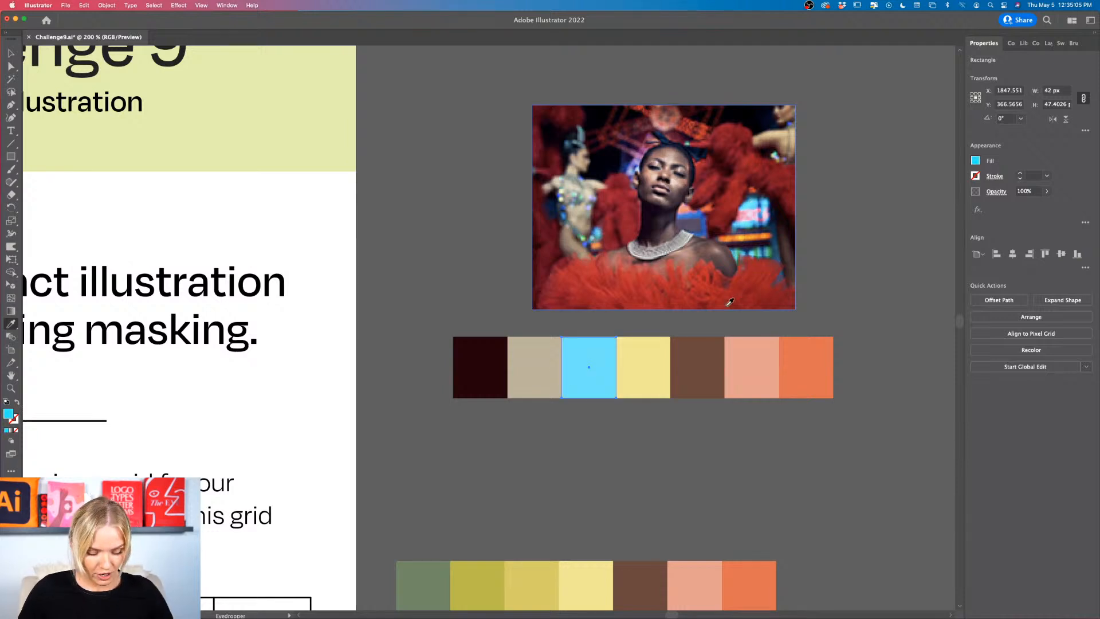
Step: Fill the fourth swatch under the photo with the dark purple sampled from the photo
key(v)
click(643, 364)
key(i)
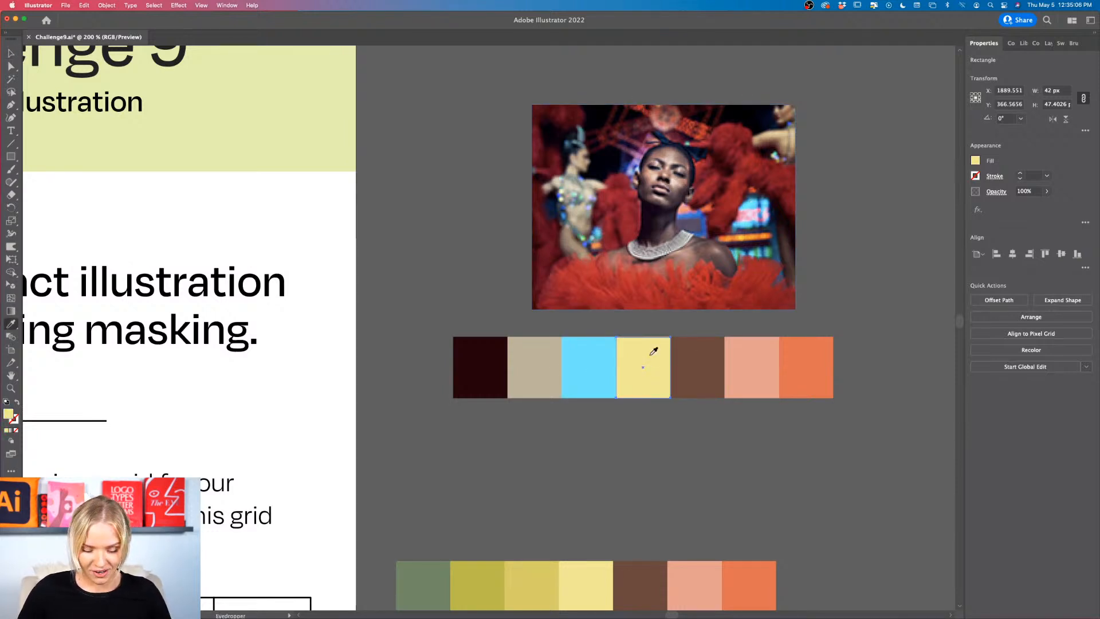
click(664, 213)
key(v)
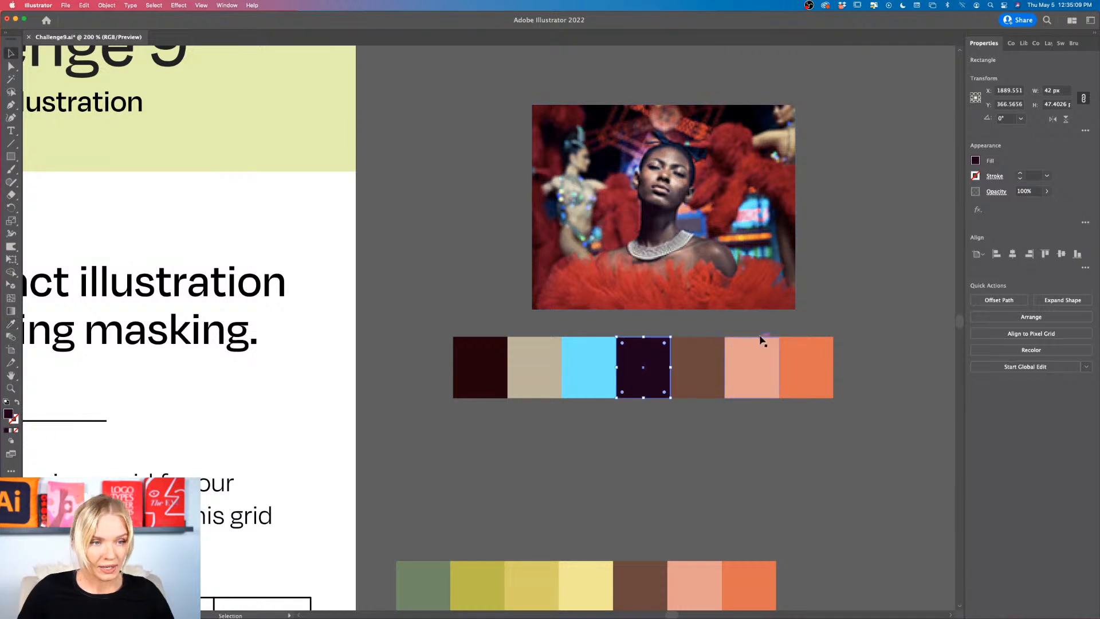
Step: Delete the sample photo together with the swatch row beneath it
drag(798, 243, 446, 376)
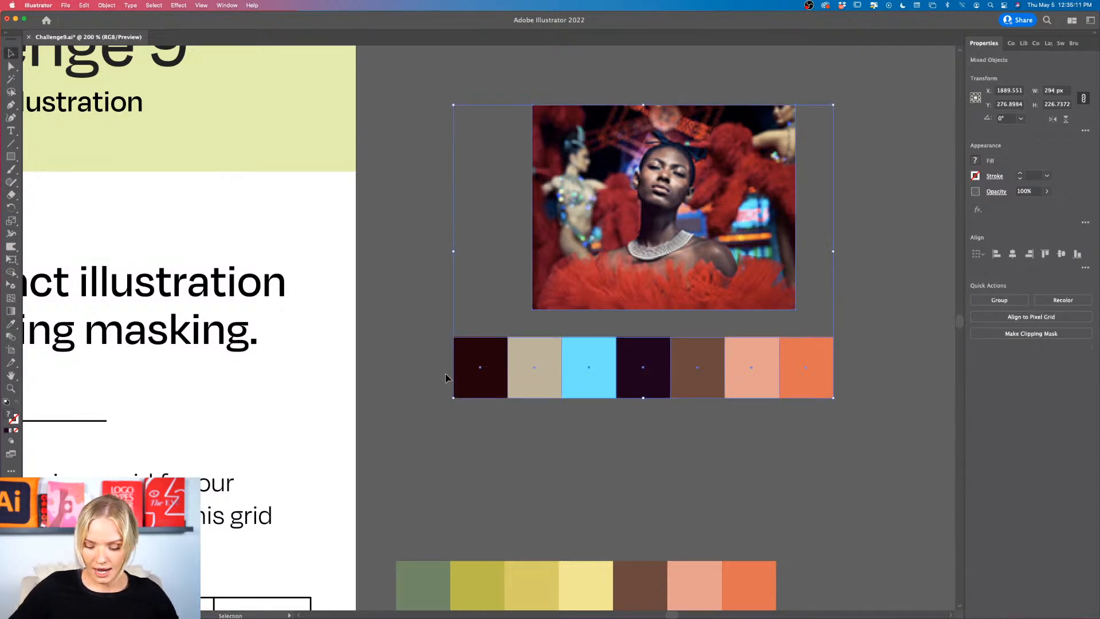
key(Delete)
scroll(447, 376, down, 1)
scroll(447, 378, down, 4)
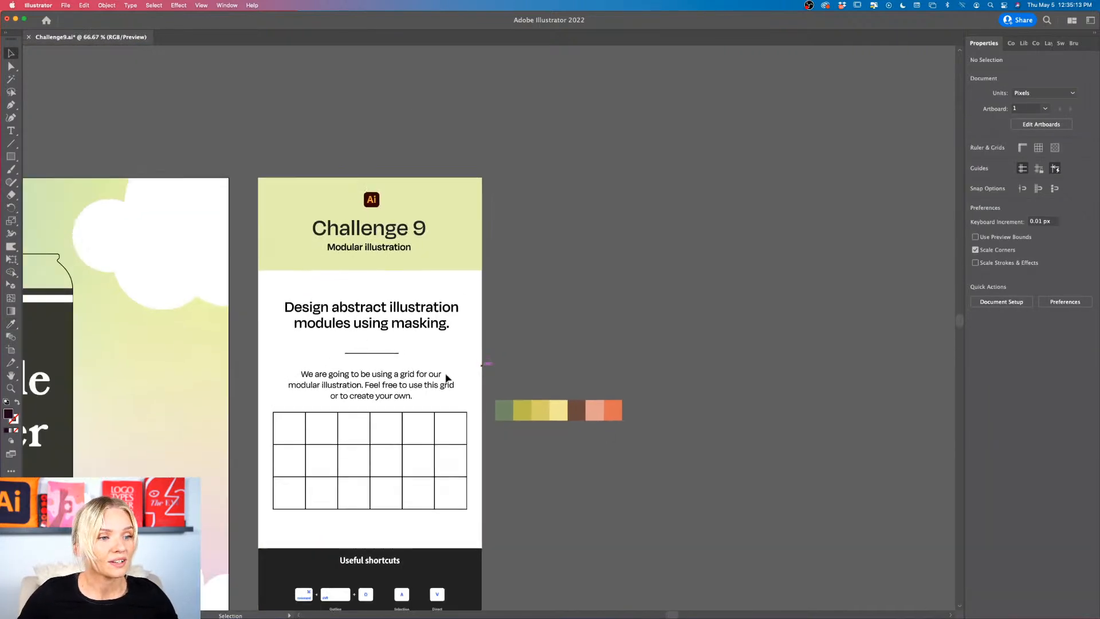
Step: Move the six-by-three grid off the challenge sheet to the empty canvas just beneath the seven-color swatch row
scroll(447, 378, left, 5)
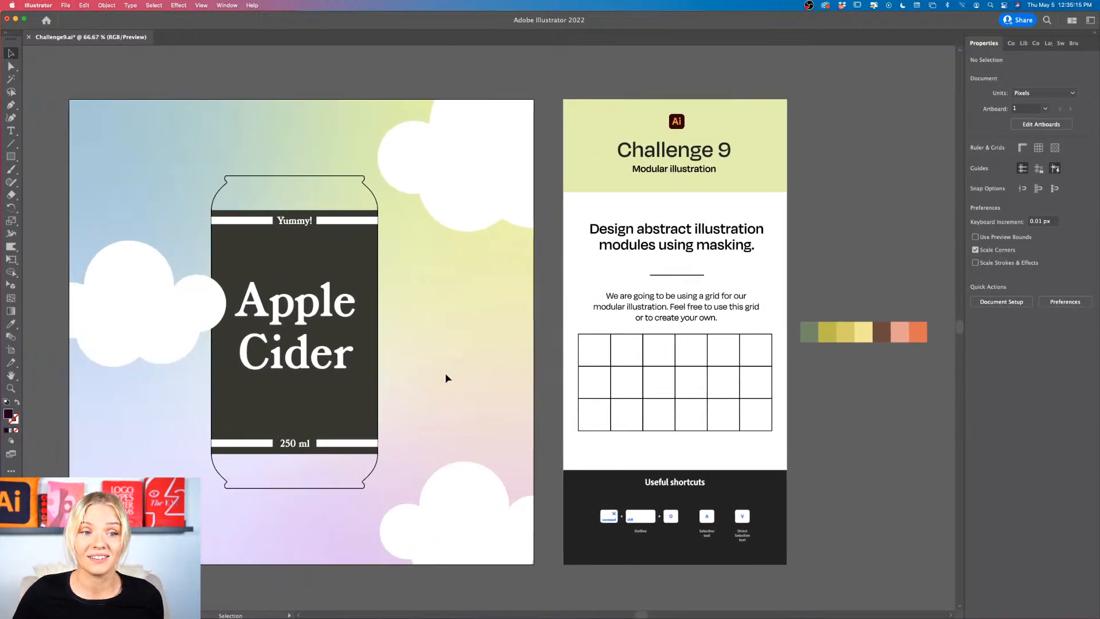
scroll(447, 378, right, 5)
scroll(447, 378, right, 2)
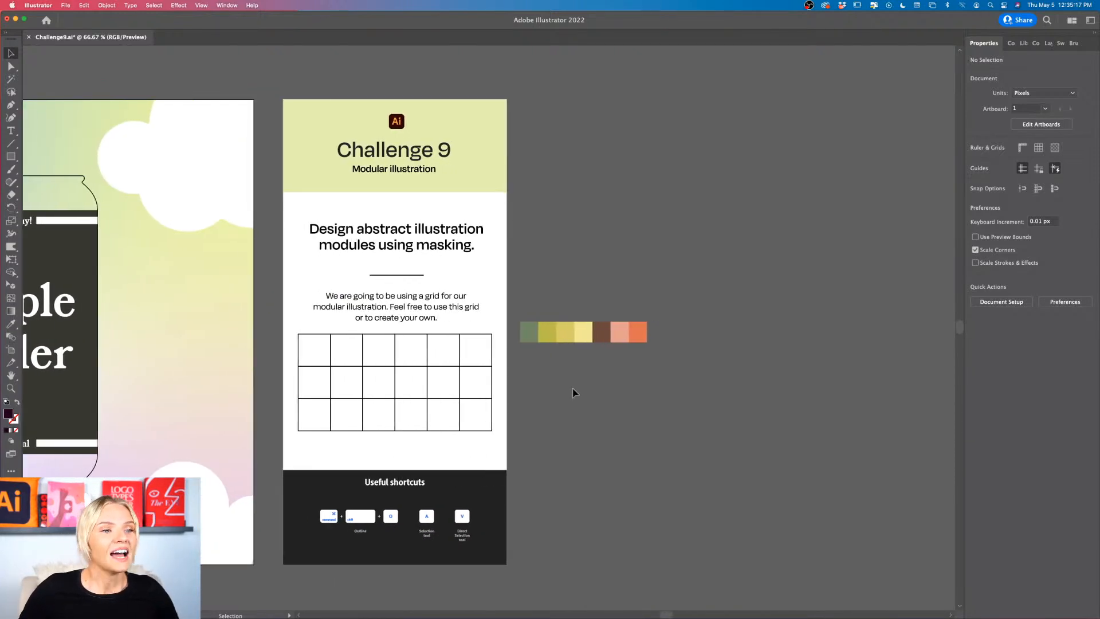
scroll(575, 392, up, 4)
scroll(575, 392, left, 2)
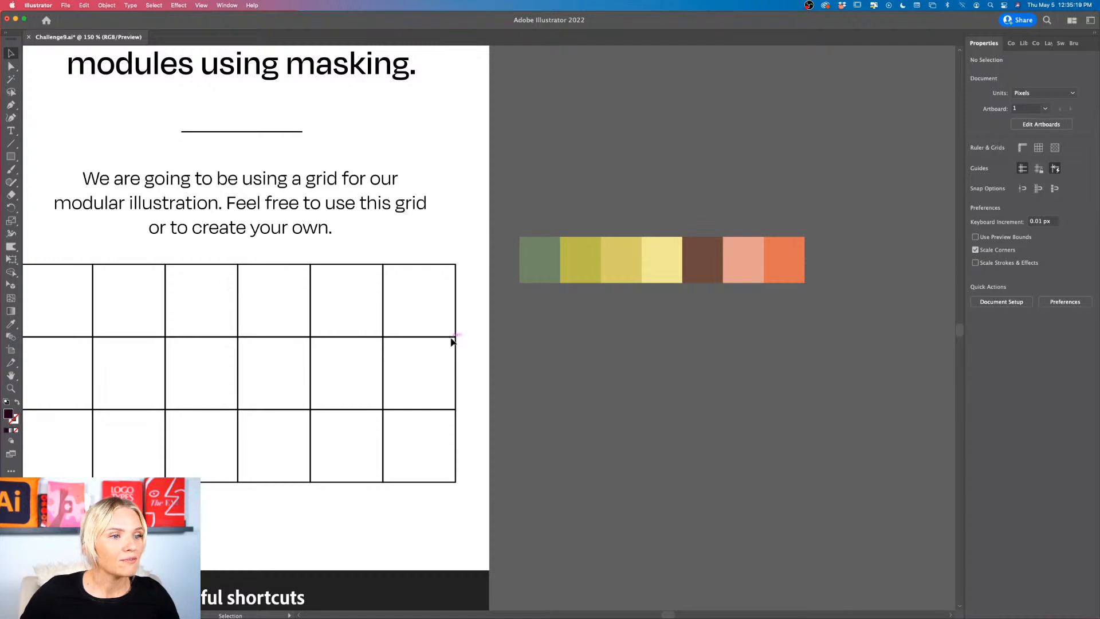
scroll(408, 355, left, 3)
scroll(408, 355, down, 2)
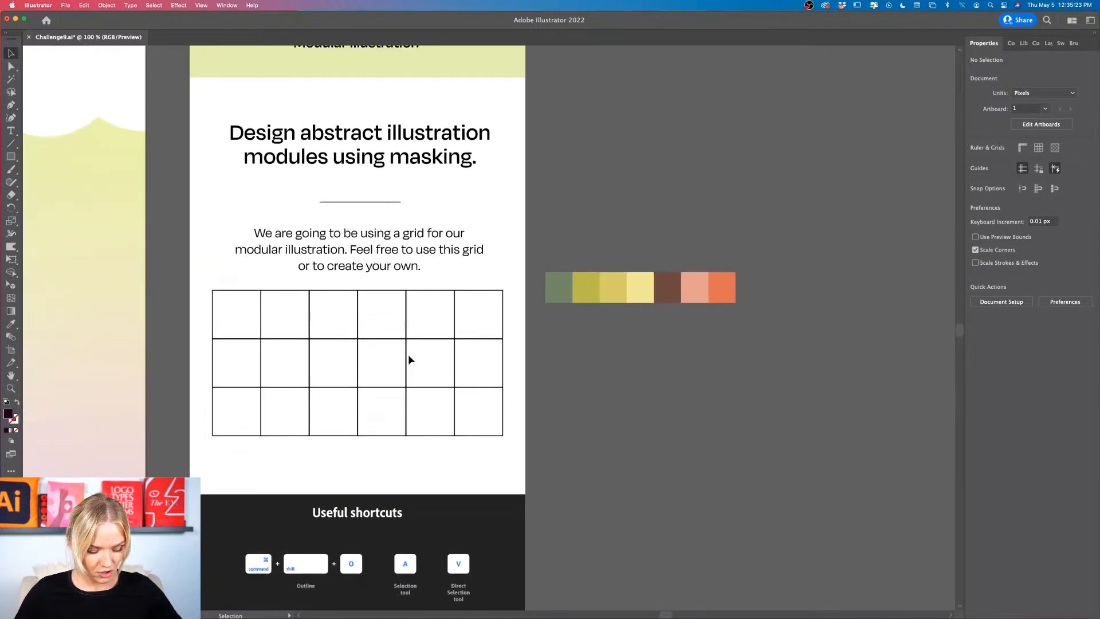
key(super+a)
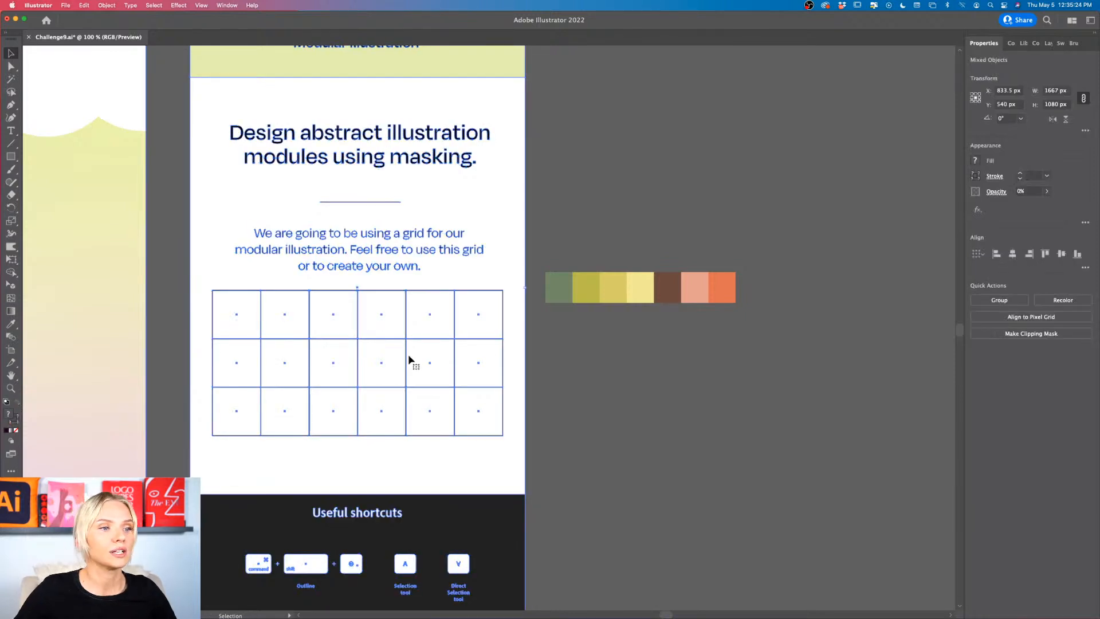
click(570, 397)
click(496, 389)
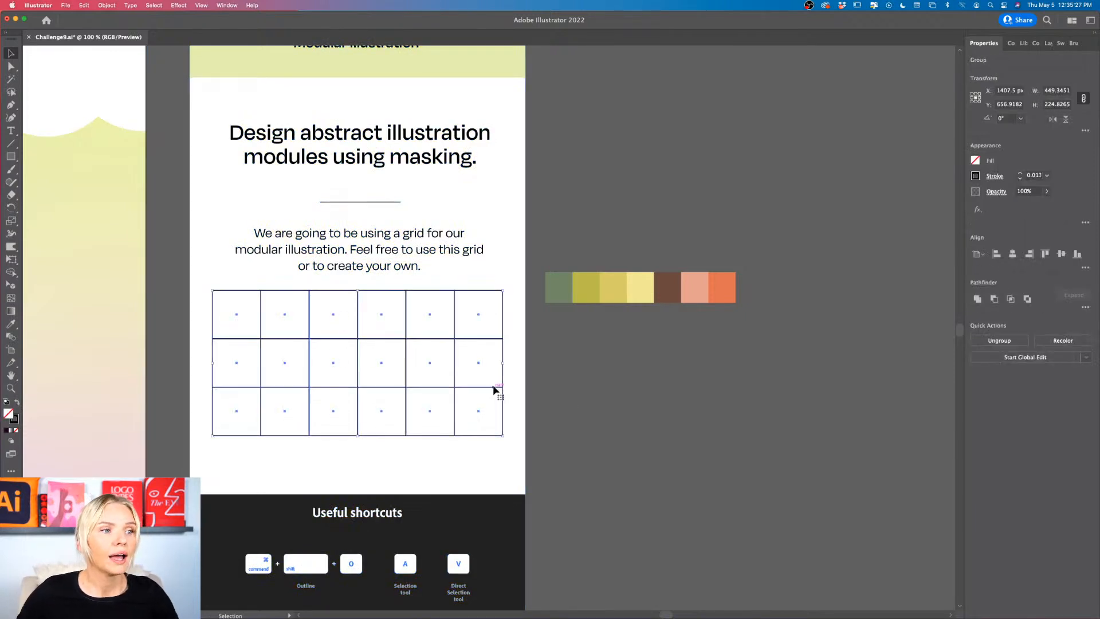
drag(494, 390, 826, 417)
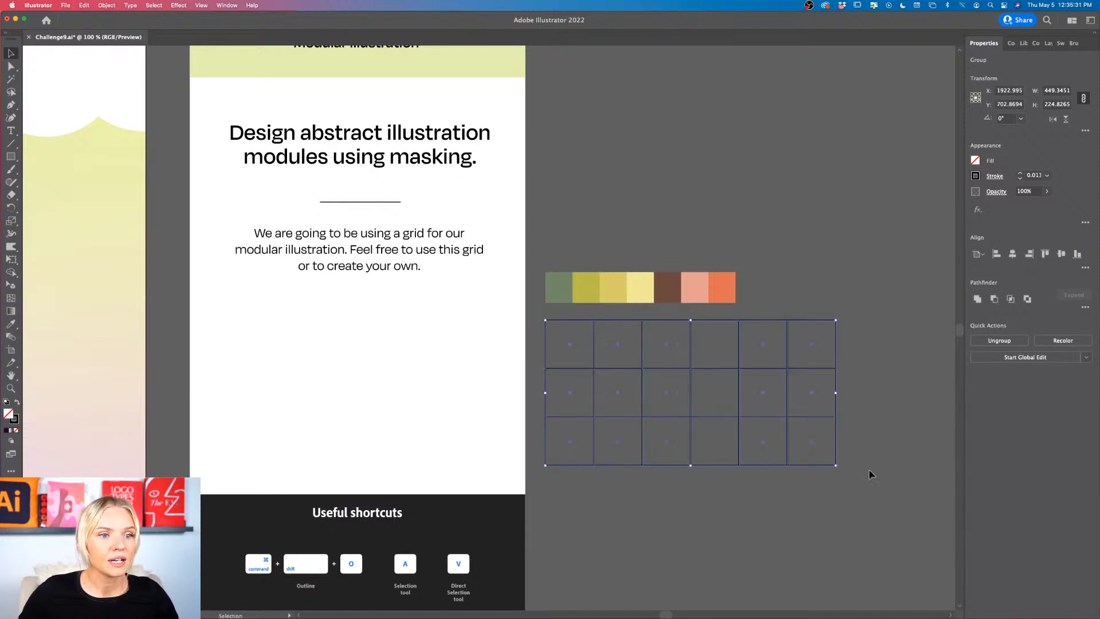
click(852, 457)
Step: Examine the grid's cells beside the swatch row and compare them with the Apple Cider can artwork
scroll(852, 455, up, 2)
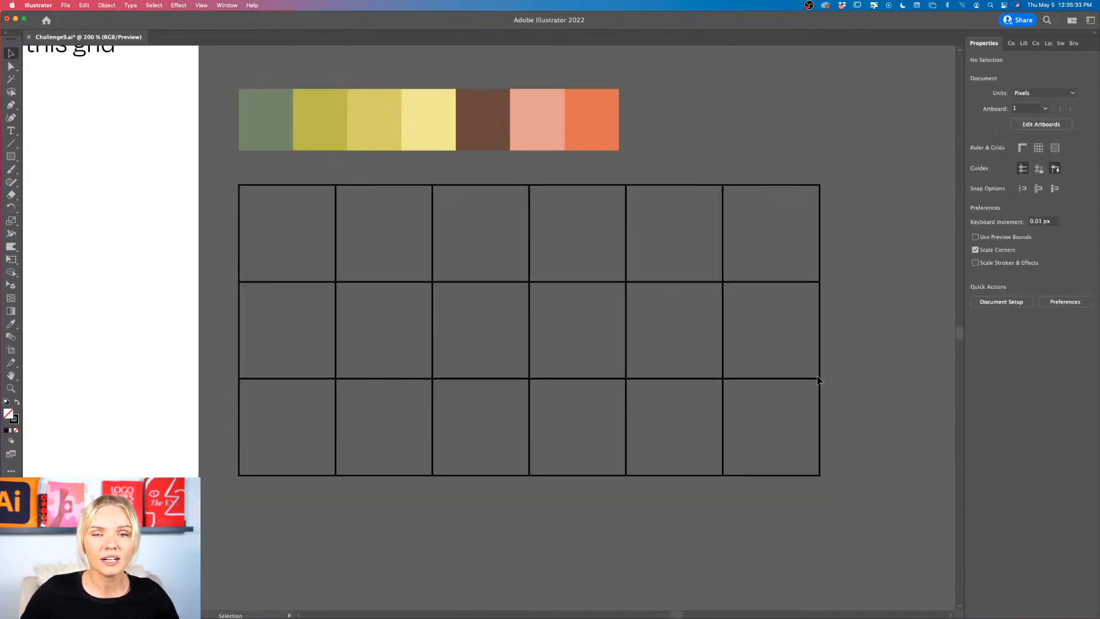
scroll(818, 379, down, 4)
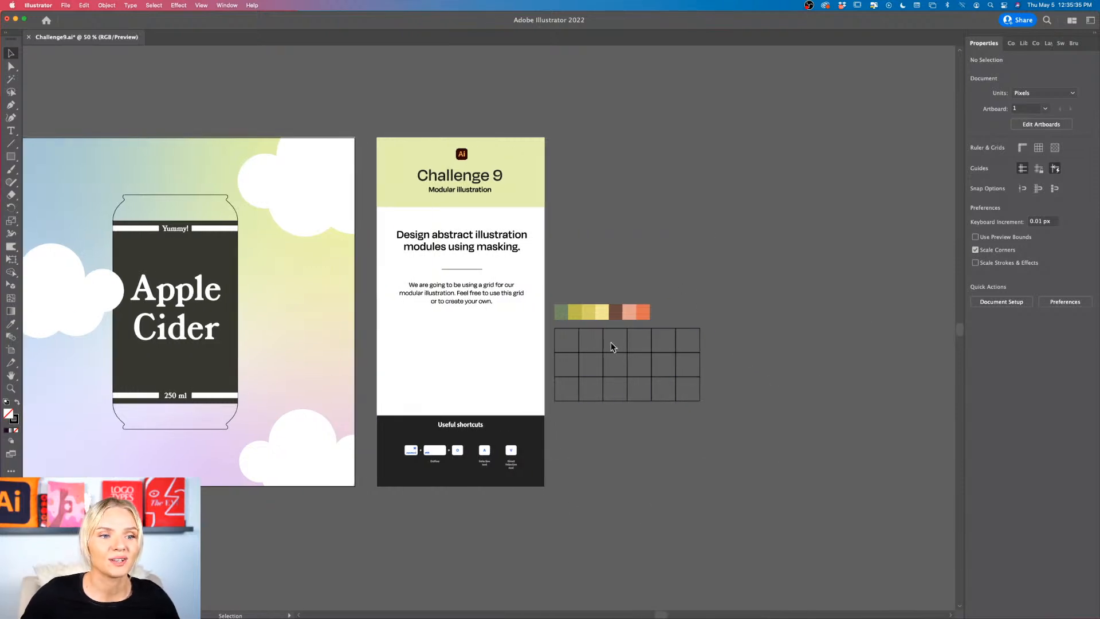
scroll(713, 331, up, 2)
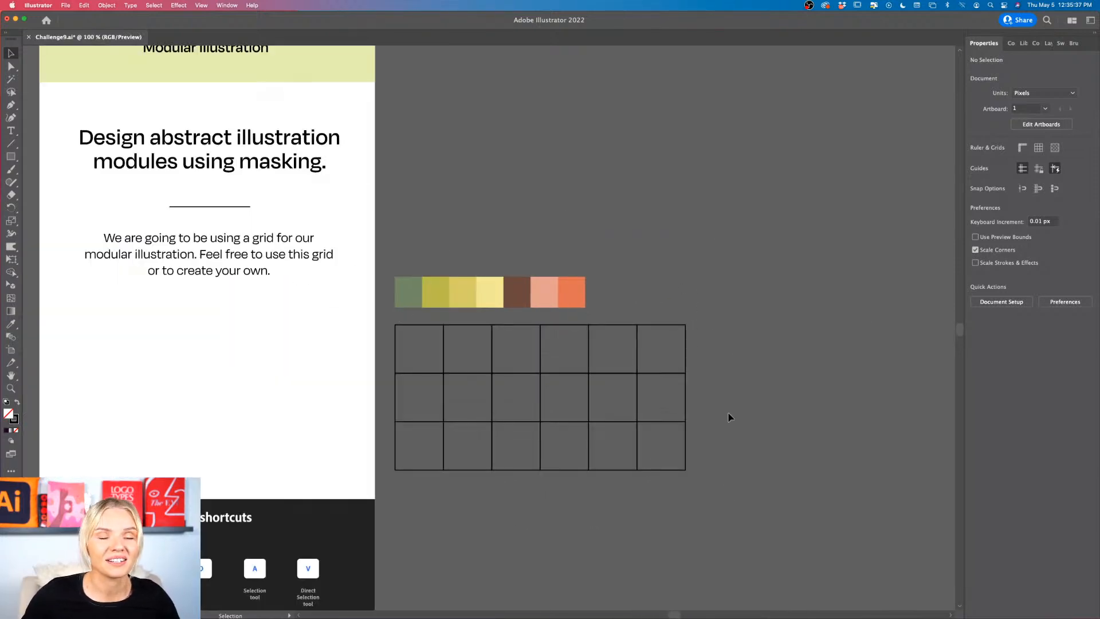
scroll(729, 421, down, 2)
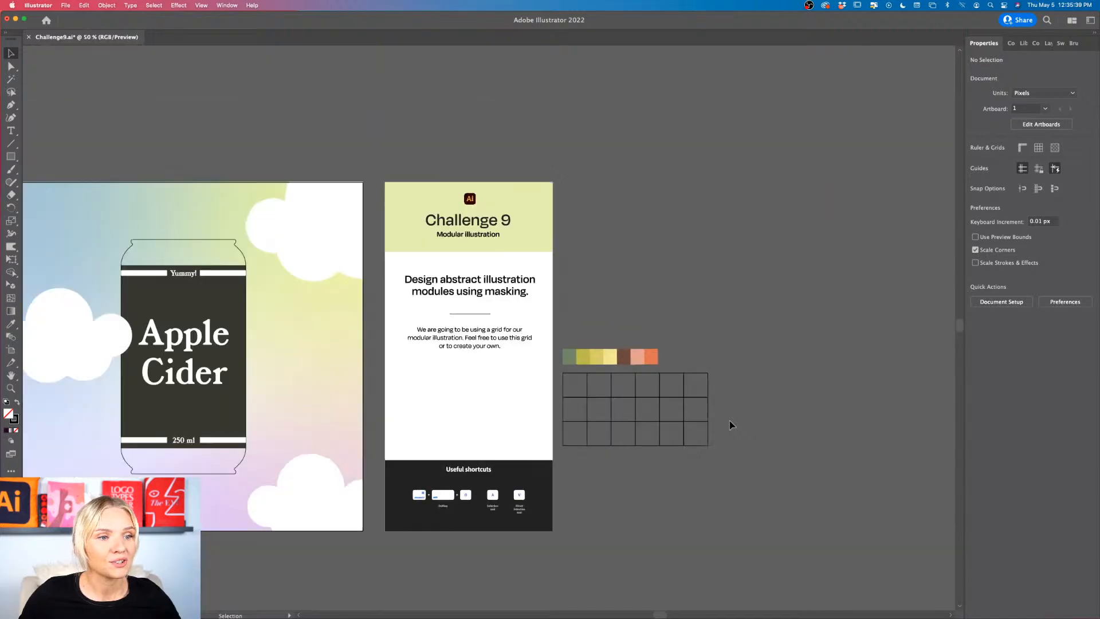
scroll(730, 421, right, 2)
scroll(685, 421, up, 2)
scroll(486, 428, up, 1)
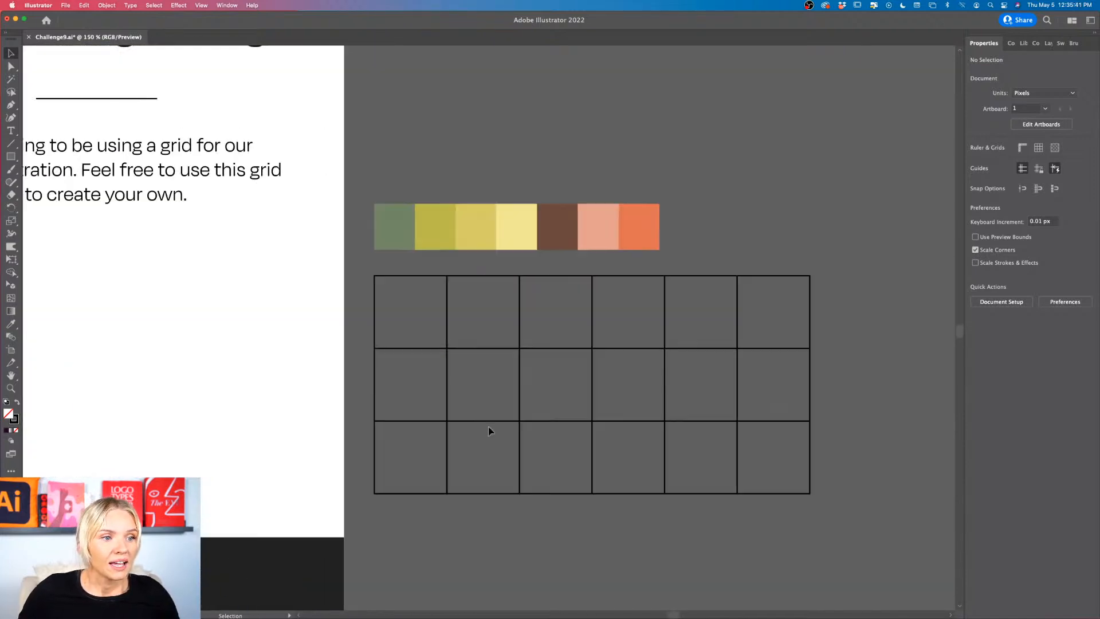
click(514, 418)
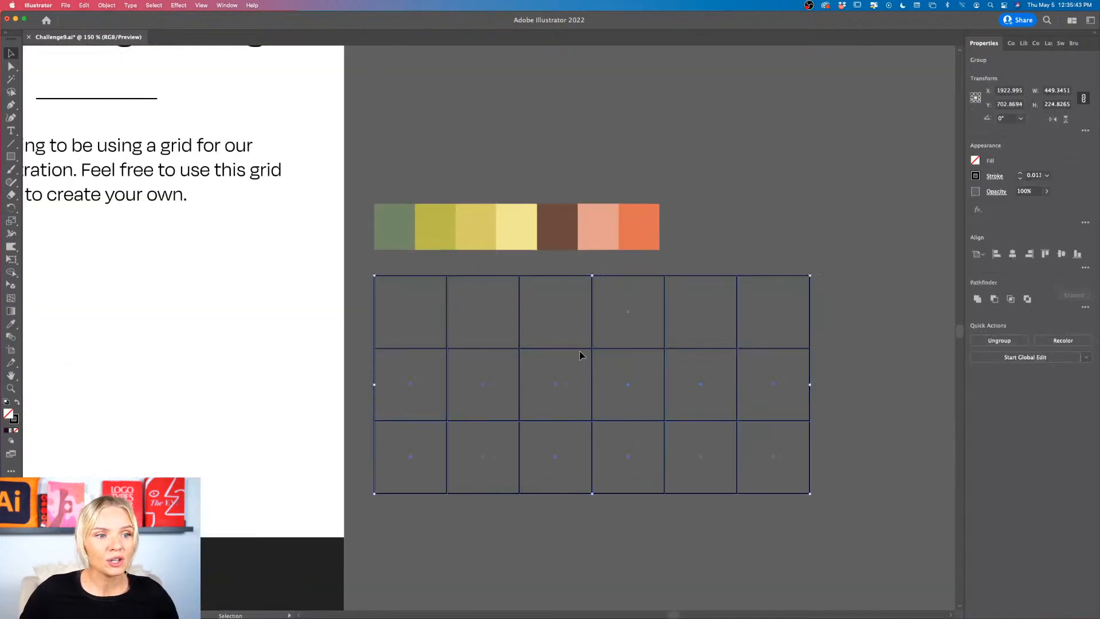
key(shift+super+a)
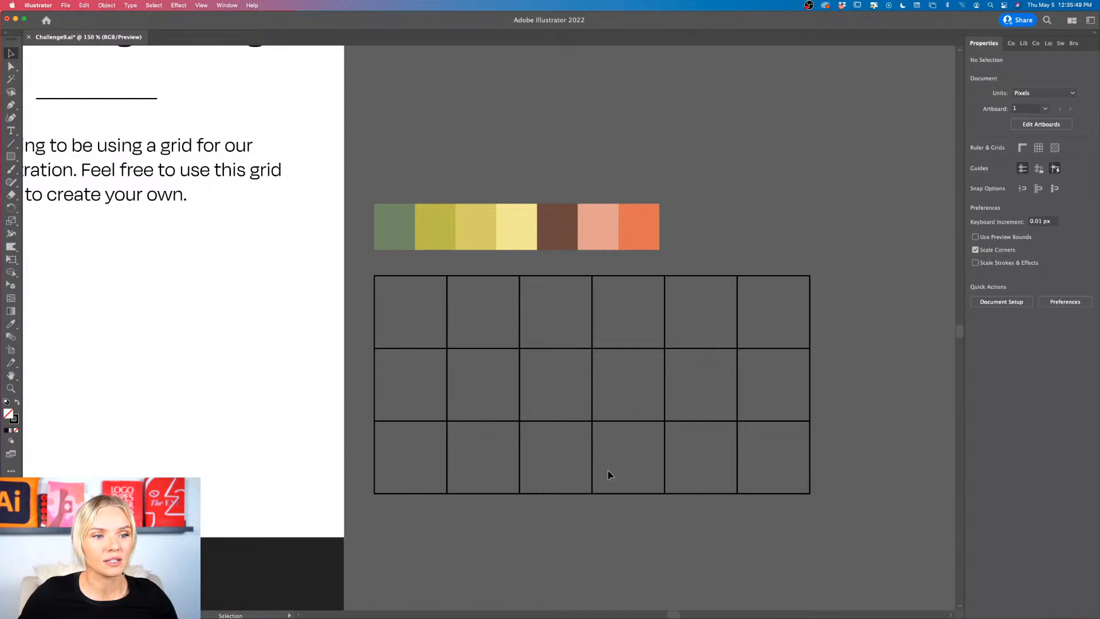
scroll(609, 474, left, 3)
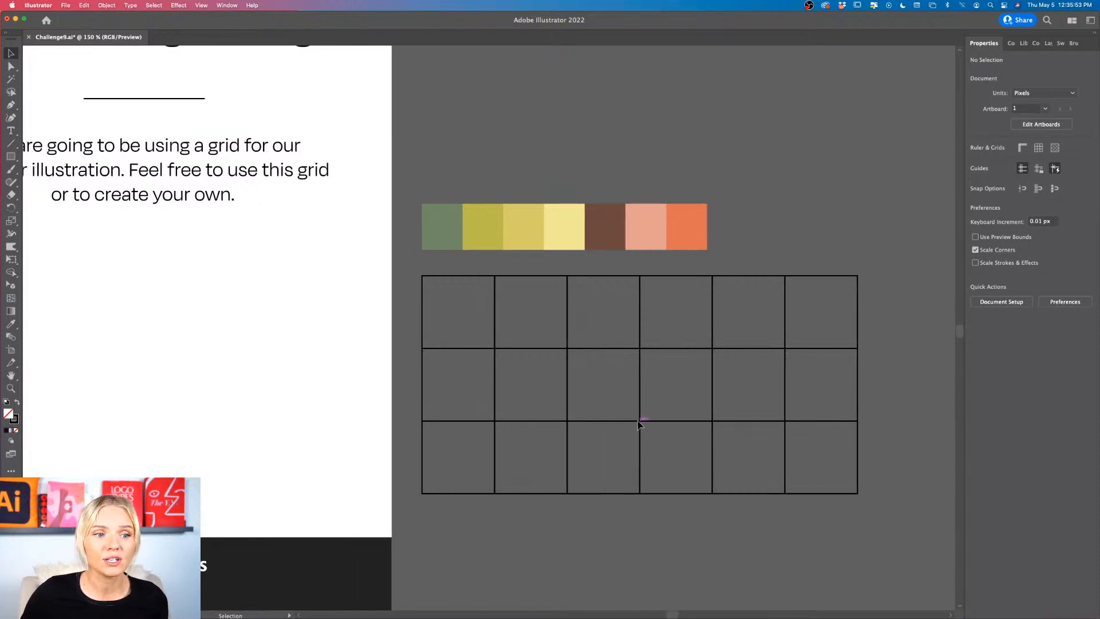
scroll(640, 421, left, 2)
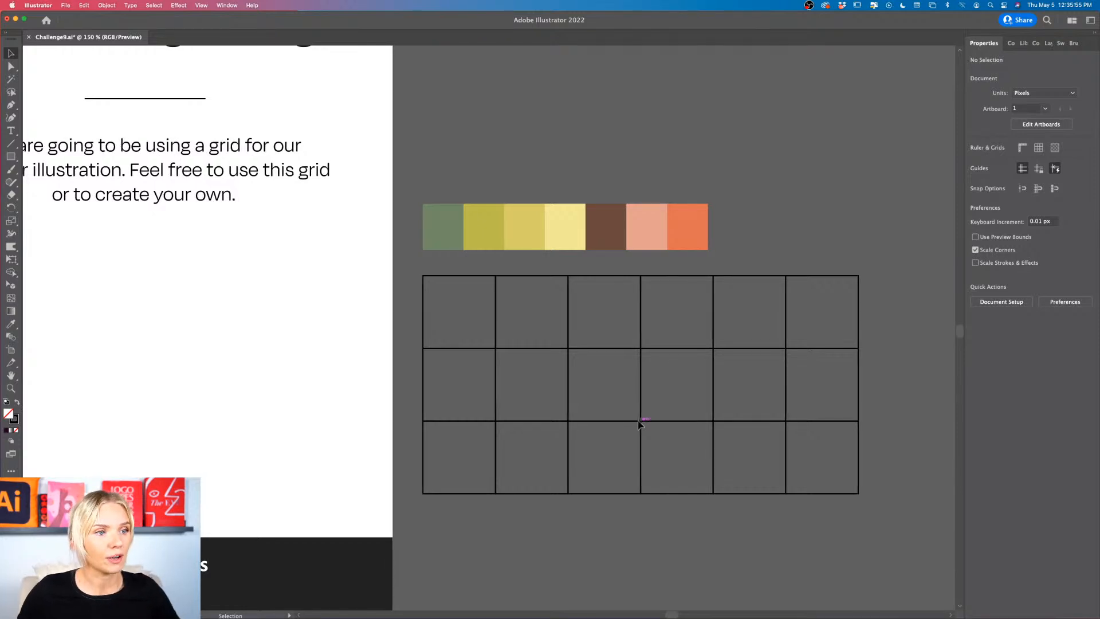
Step: Draw a circle about 75 px in diameter that fits exactly inside the grid's first cell of the top row
scroll(640, 421, up, 2)
scroll(507, 305, up, 2)
scroll(507, 309, down, 2)
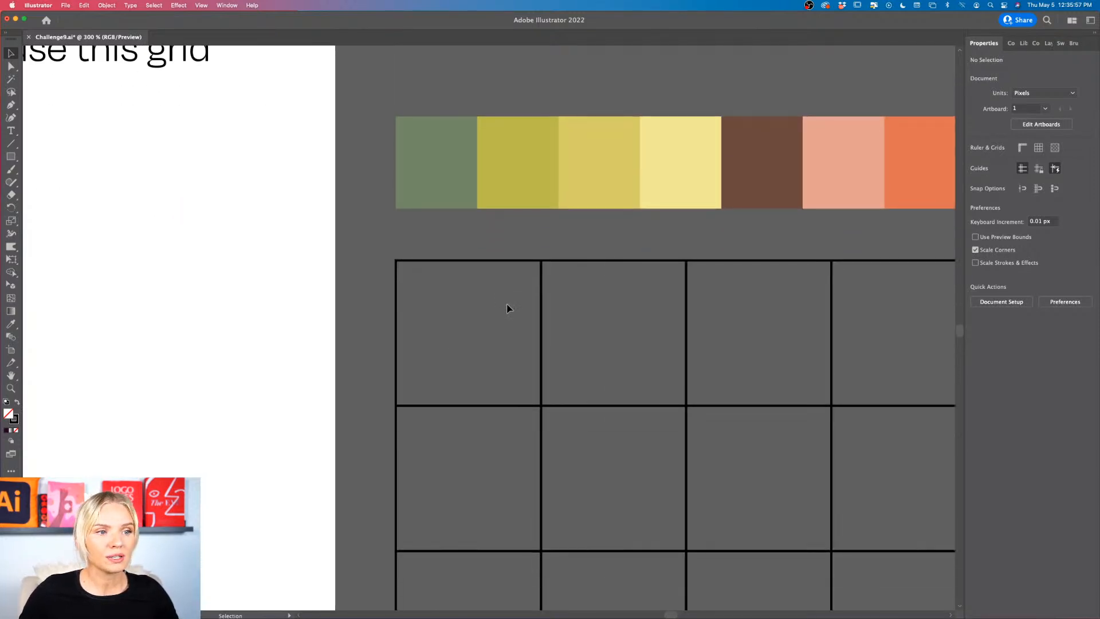
scroll(507, 308, up, 1)
scroll(508, 308, down, 1)
drag(10, 156, 57, 184)
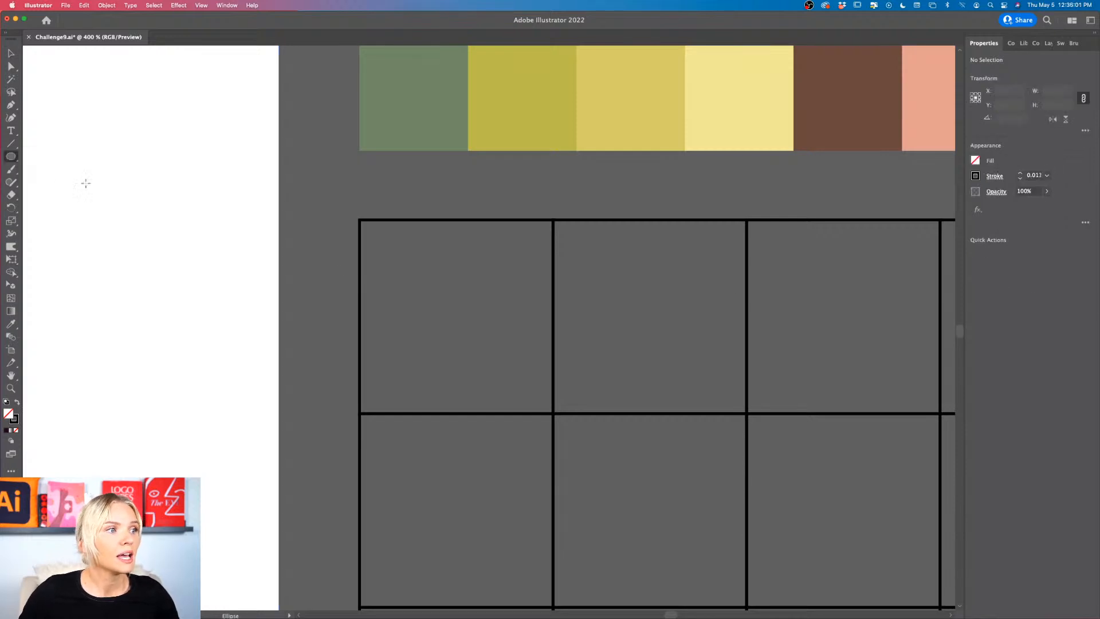
drag(456, 220, 496, 412)
key(v)
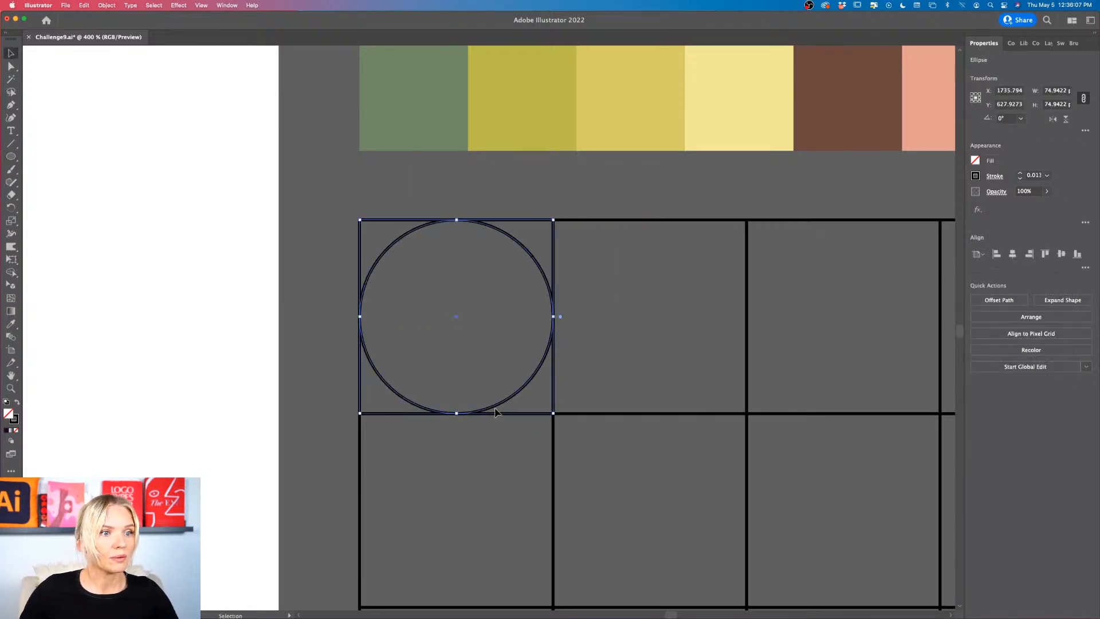
Step: Fill the circle in the first grid cell with the brown sampled from the swatch row
key(super+minus)
scroll(495, 413, right, 1)
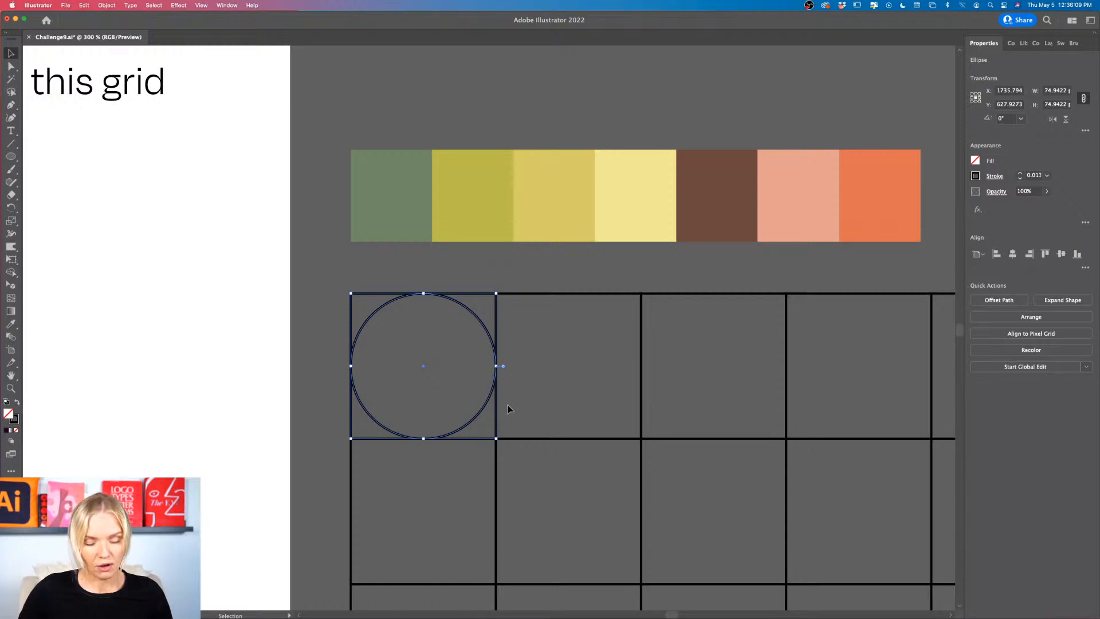
click(540, 331)
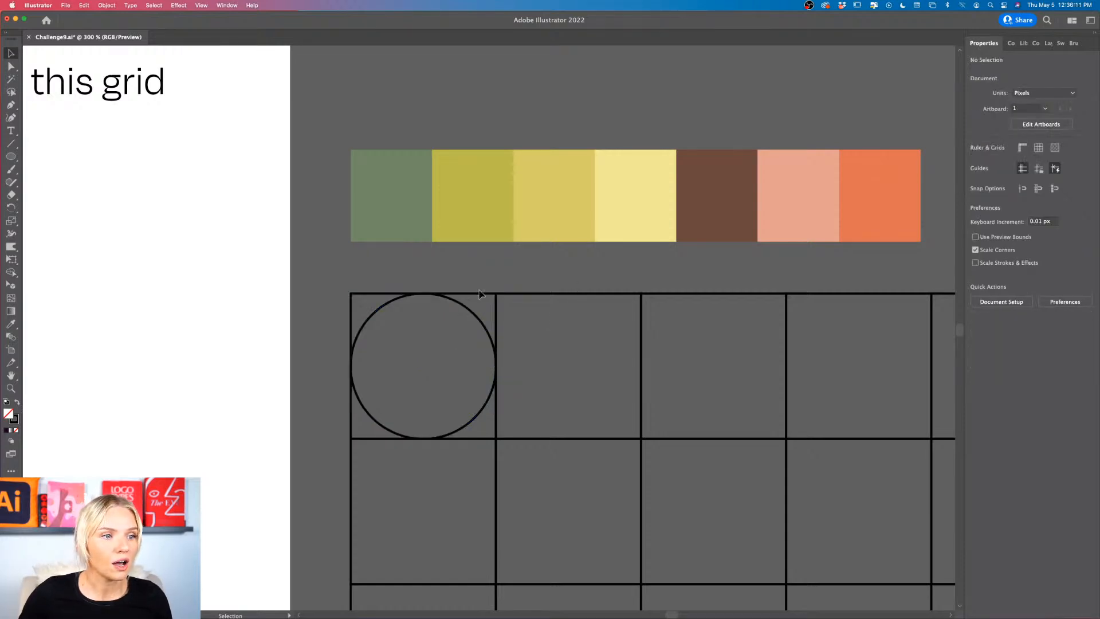
drag(478, 290, 446, 341)
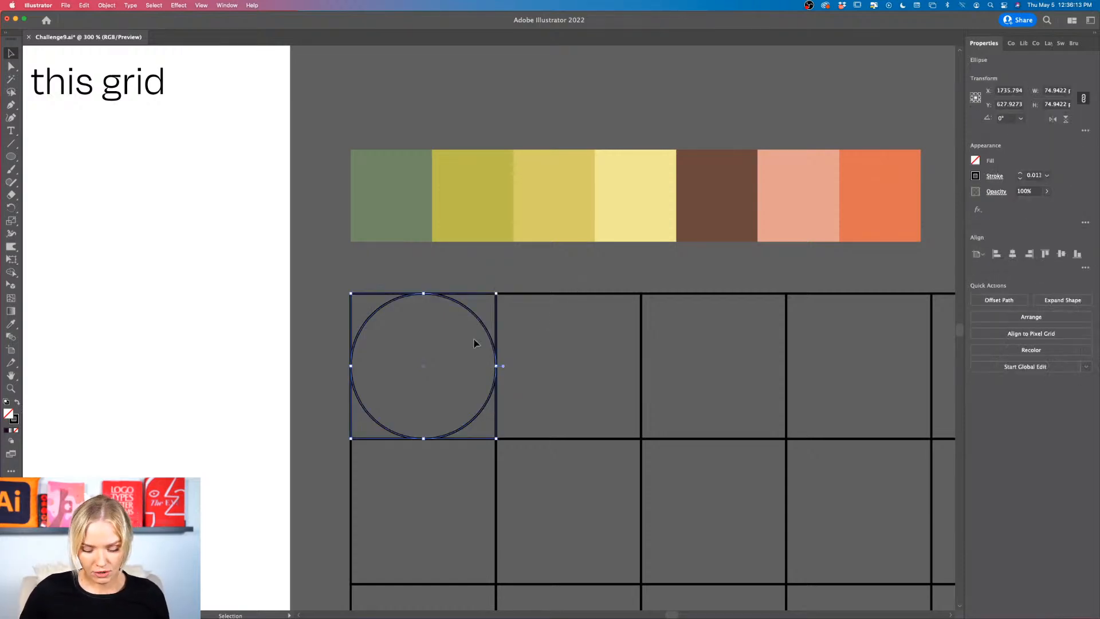
key(i)
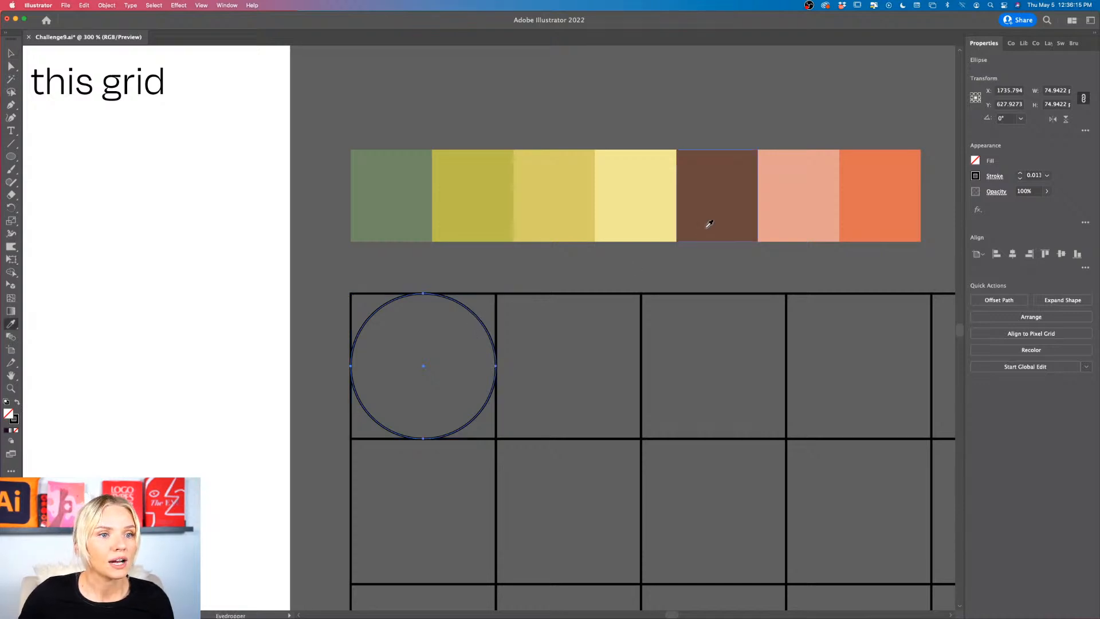
click(710, 224)
scroll(558, 345, left, 3)
key(v)
click(577, 355)
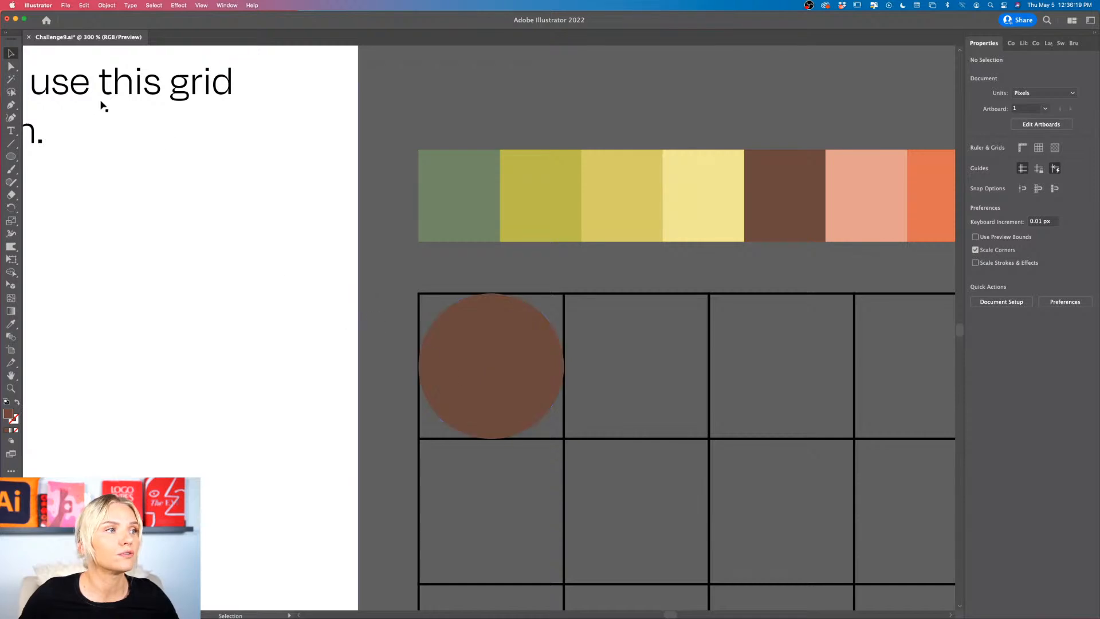
Step: Draw a square about 75 px wide that covers the grid's first cell exactly
click(12, 156)
drag(14, 158, 49, 153)
drag(417, 293, 564, 439)
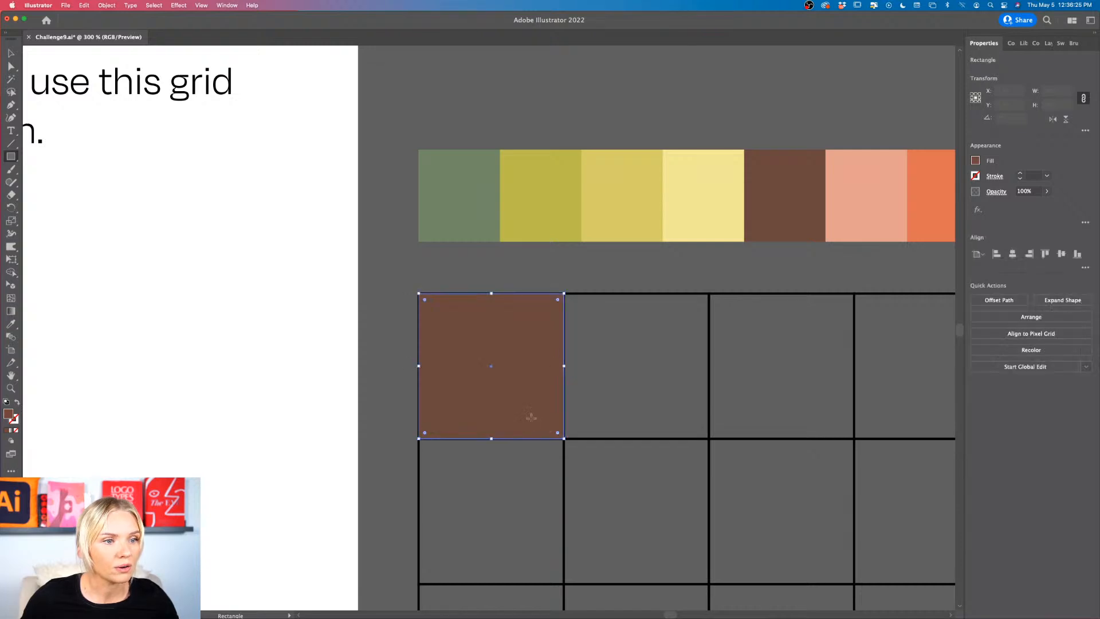
scroll(523, 409, up, 1)
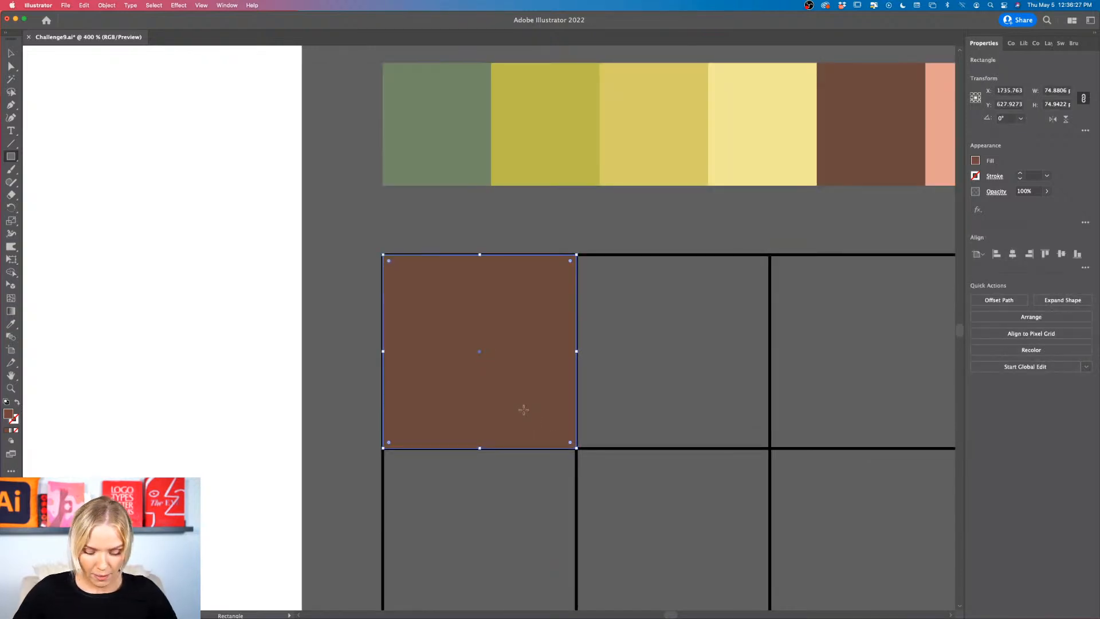
Step: Send the new square to the back so it sits behind the circle in the first cell
key(shift+super+bracketleft)
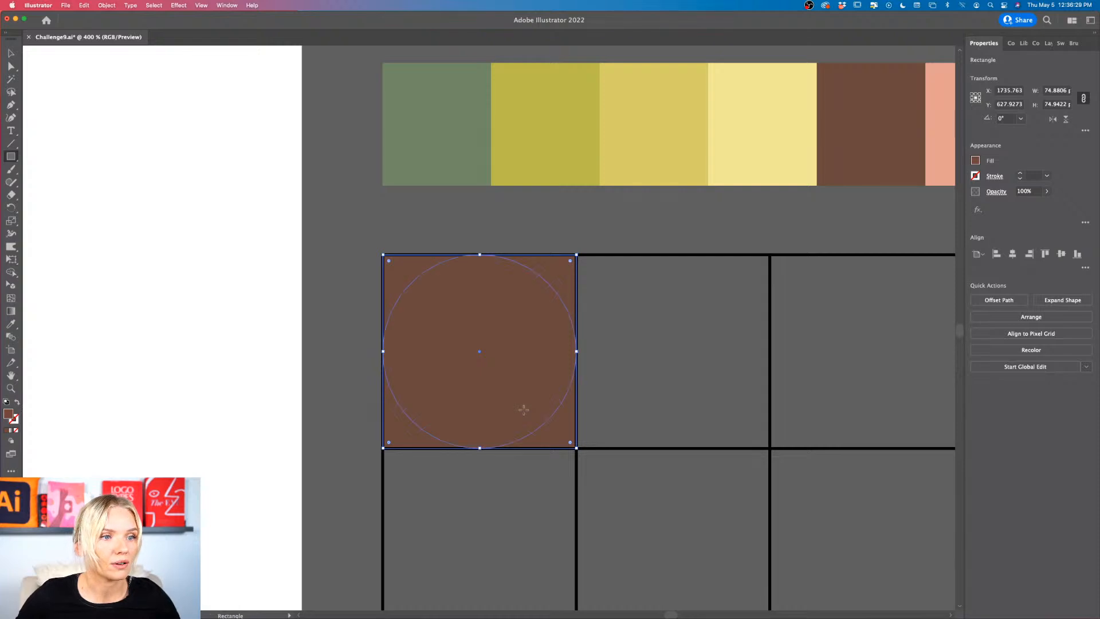
right_click(553, 437)
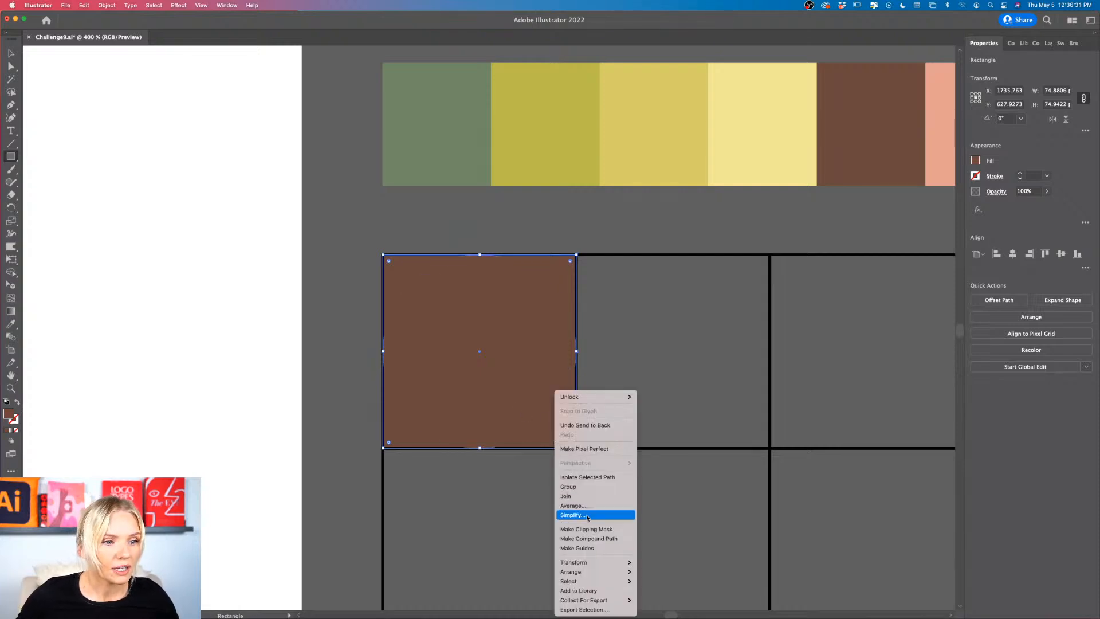
mouse_move(596, 573)
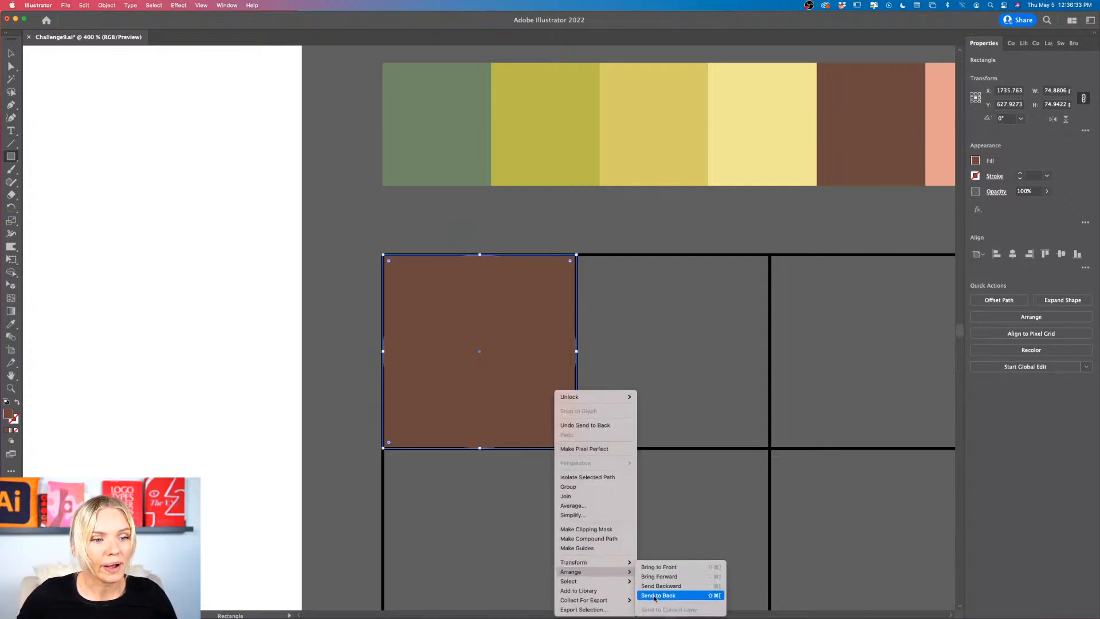
click(655, 596)
Step: Fill the background square in the first cell with the pale yellow sampled from the swatch row
scroll(545, 349, up, 3)
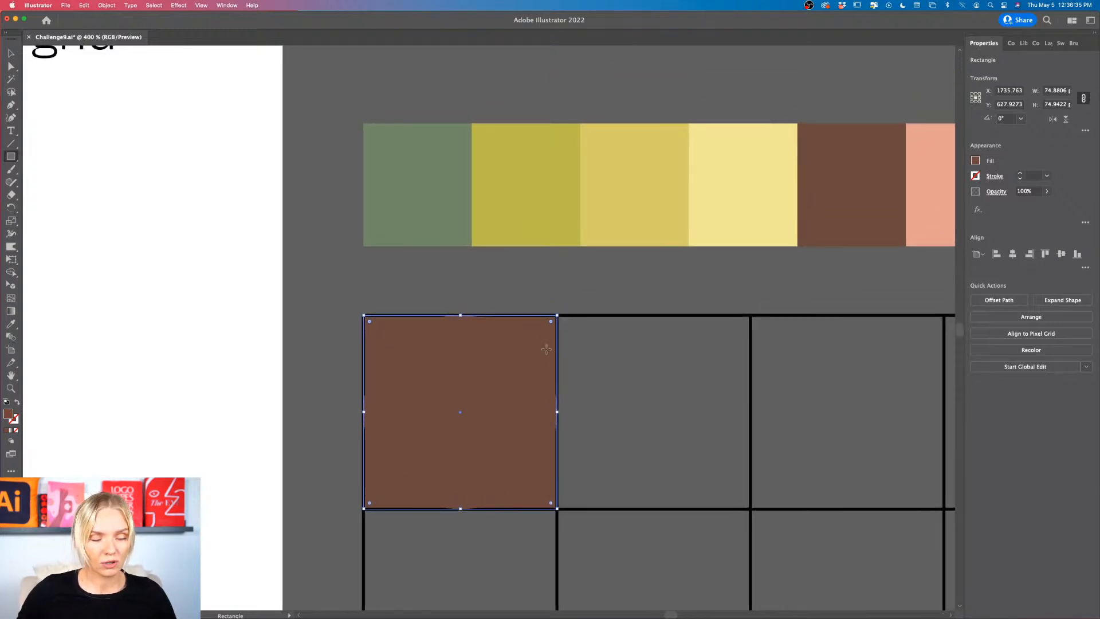
key(i)
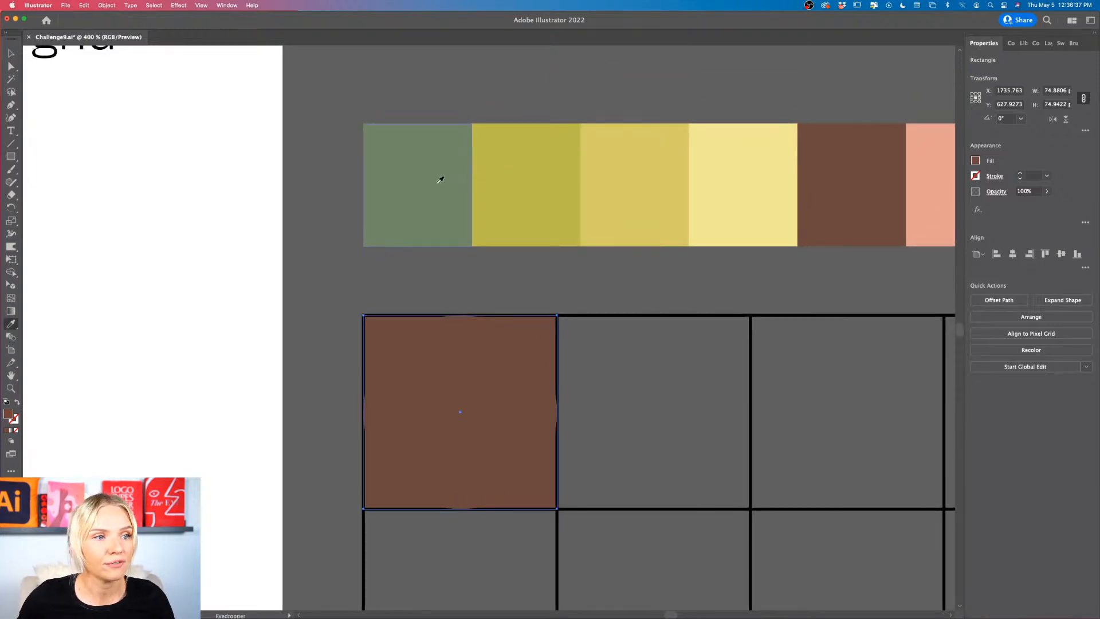
click(442, 177)
click(590, 159)
click(729, 183)
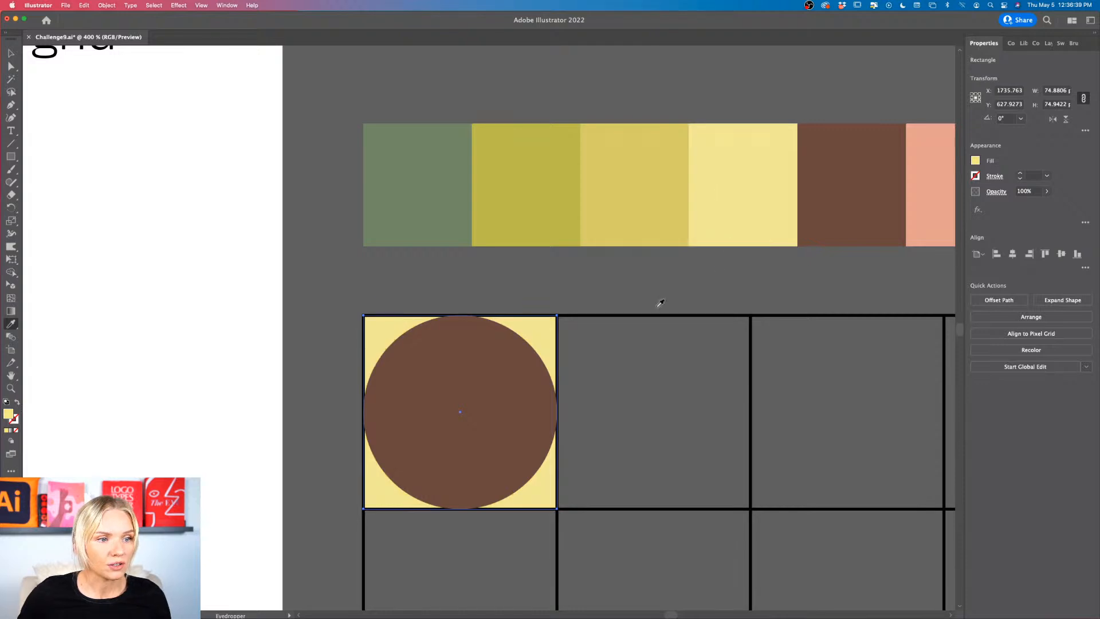
key(v)
click(627, 383)
scroll(627, 382, down, 2)
scroll(627, 382, right, 3)
scroll(627, 383, down, 2)
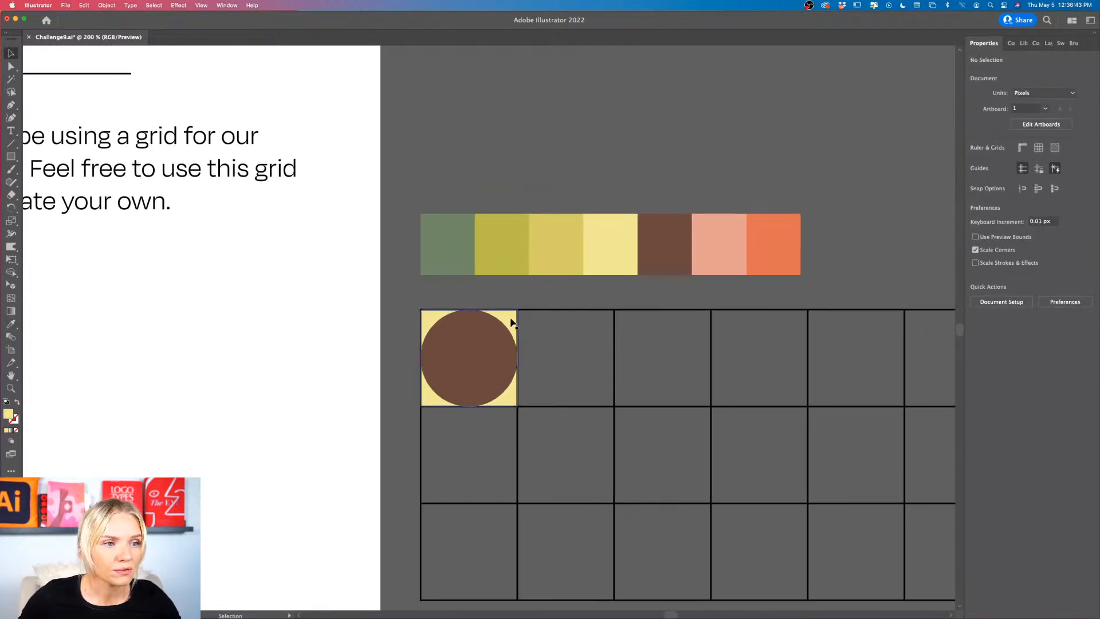
Step: Duplicate the pale yellow square into the grid's second cell and fill the copy with the orange sampled from the swatch row
scroll(512, 323, up, 2)
drag(511, 322, 657, 321)
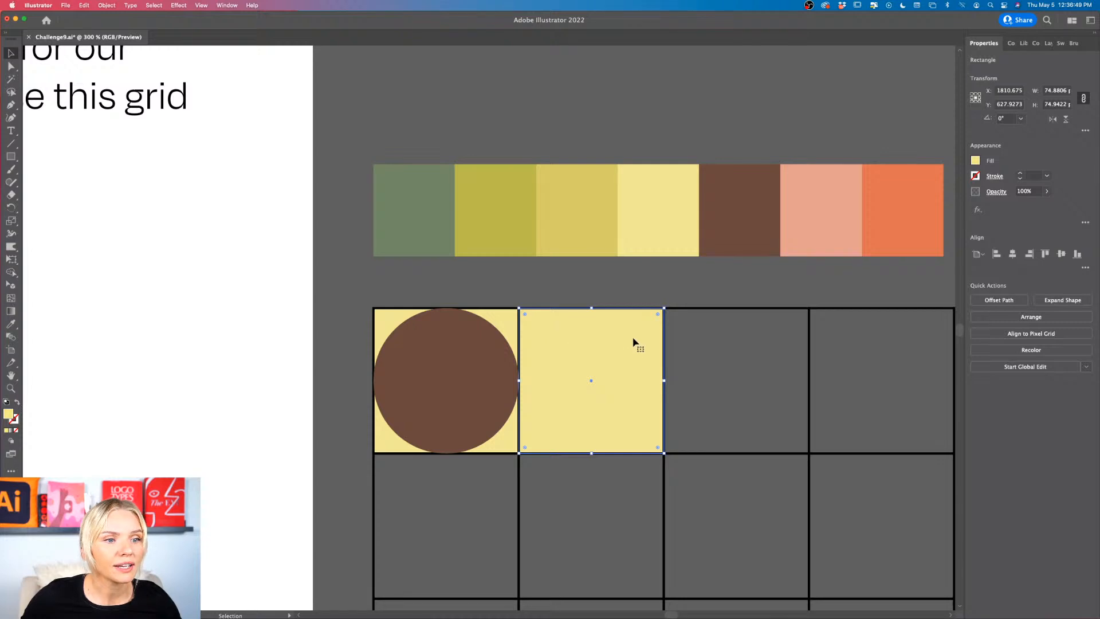
scroll(712, 345, right, 2)
key(i)
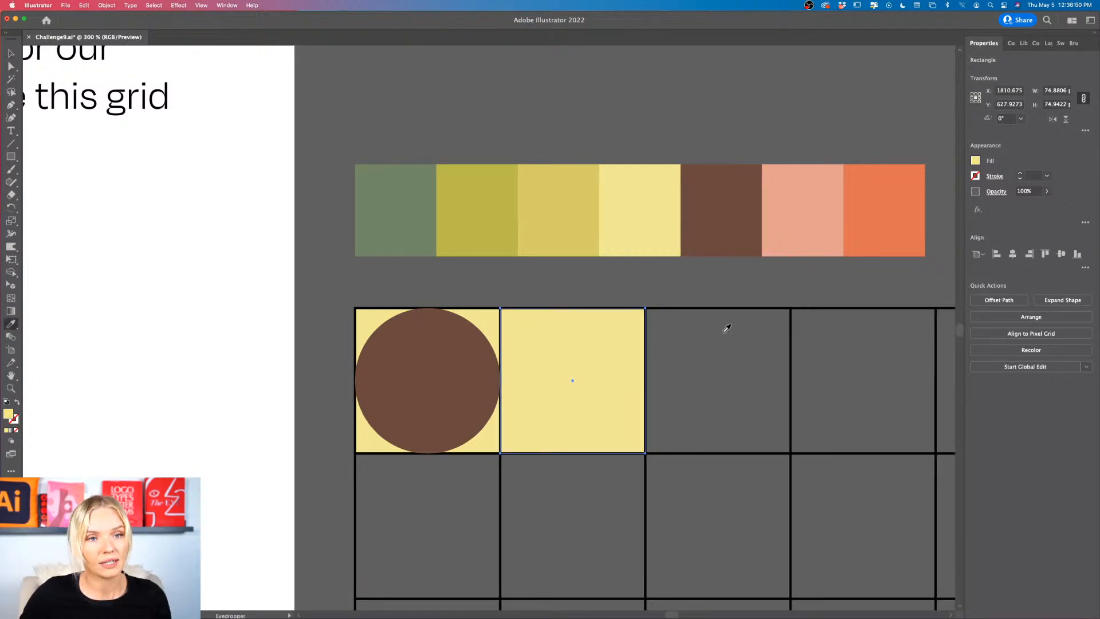
click(880, 209)
key(v)
click(729, 386)
scroll(729, 385, left, 4)
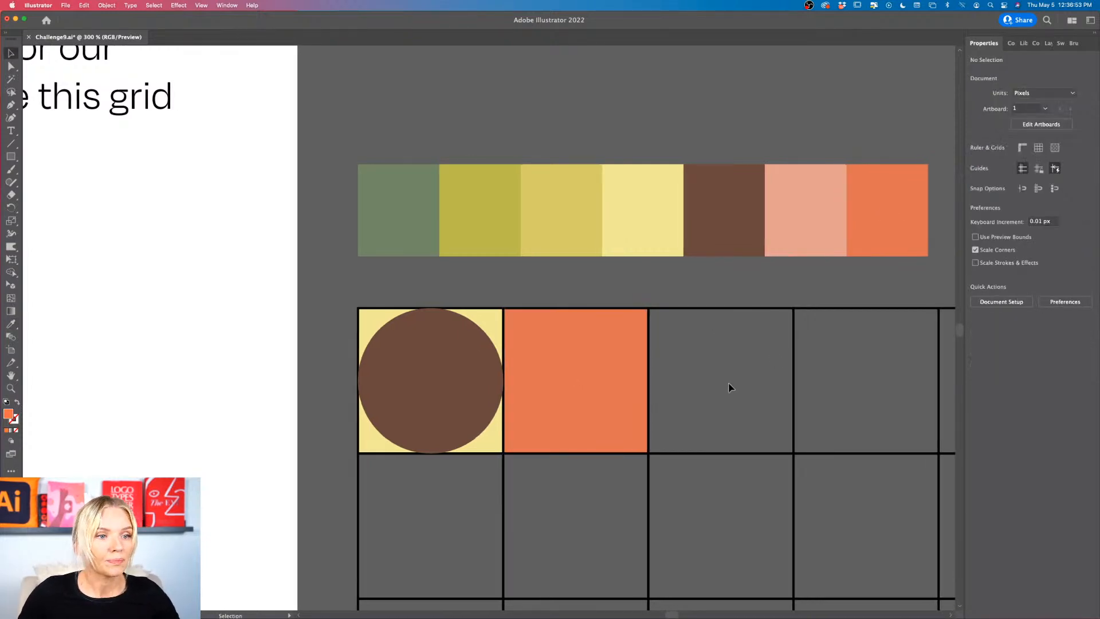
Step: Draw a circle about 75 px wide centred on the right edge of the orange second cell, matching the cell's height
scroll(713, 387, down, 2)
scroll(700, 386, up, 1)
scroll(700, 386, right, 1)
scroll(700, 388, right, 2)
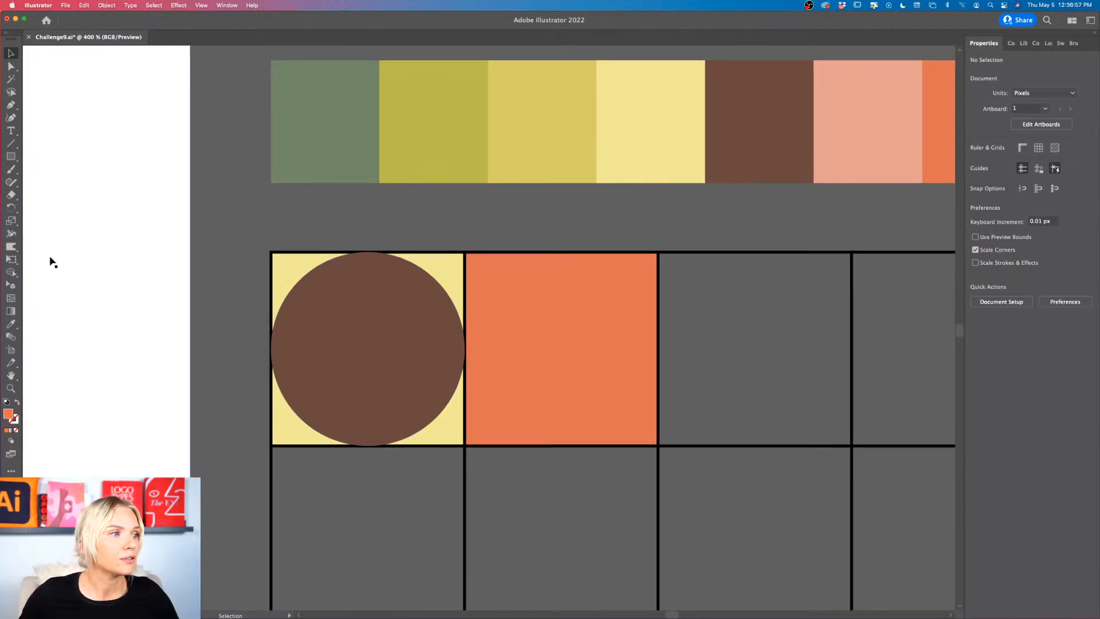
click(10, 157)
click(10, 157)
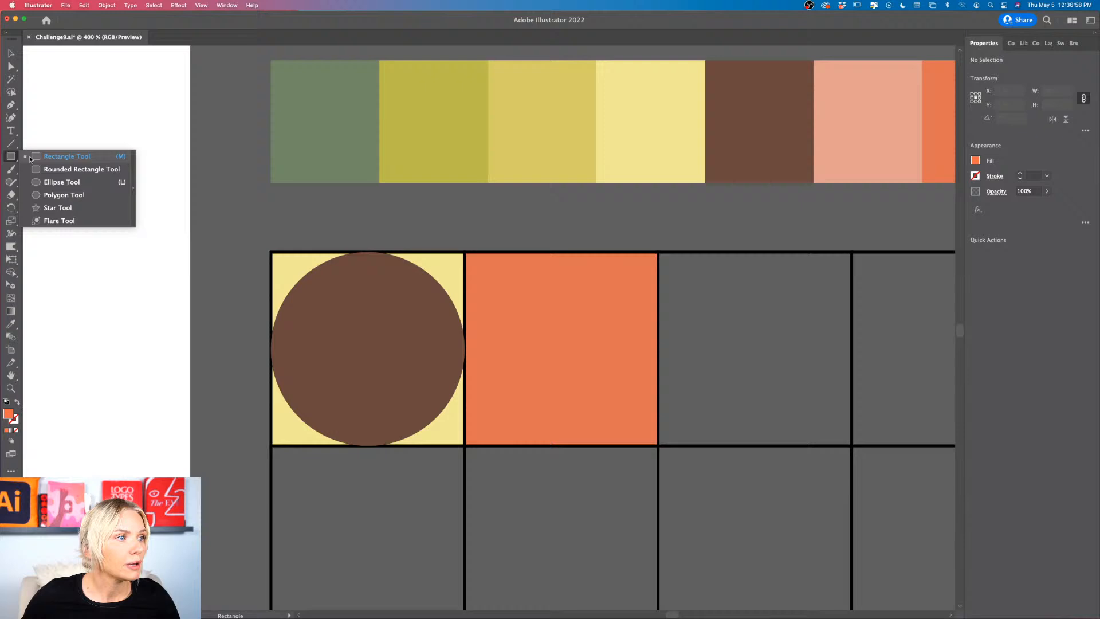
click(60, 182)
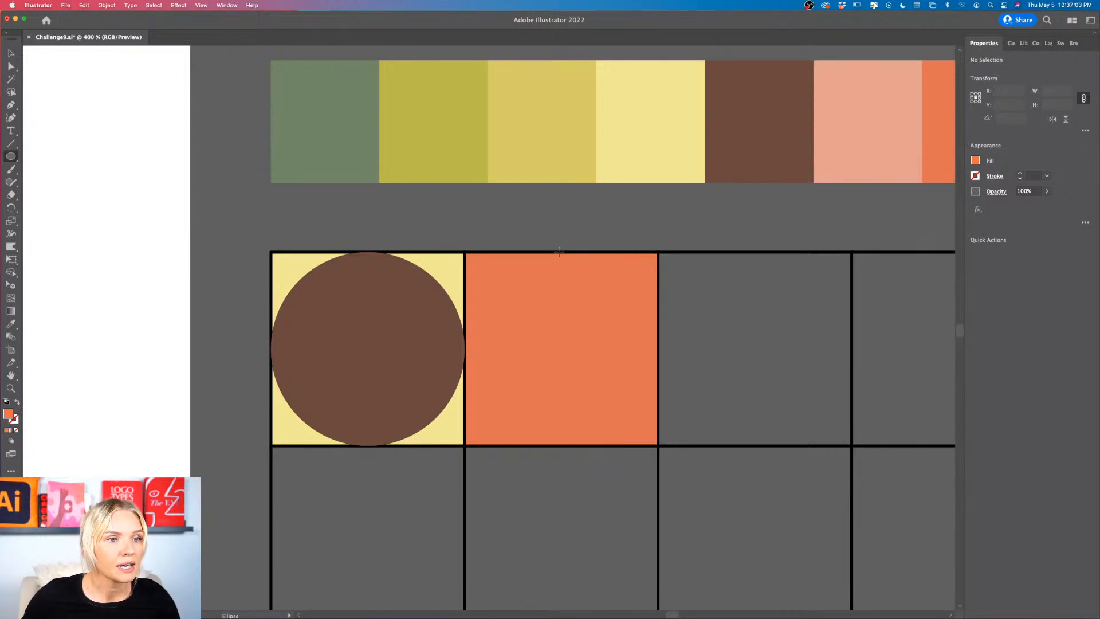
drag(559, 252, 752, 445)
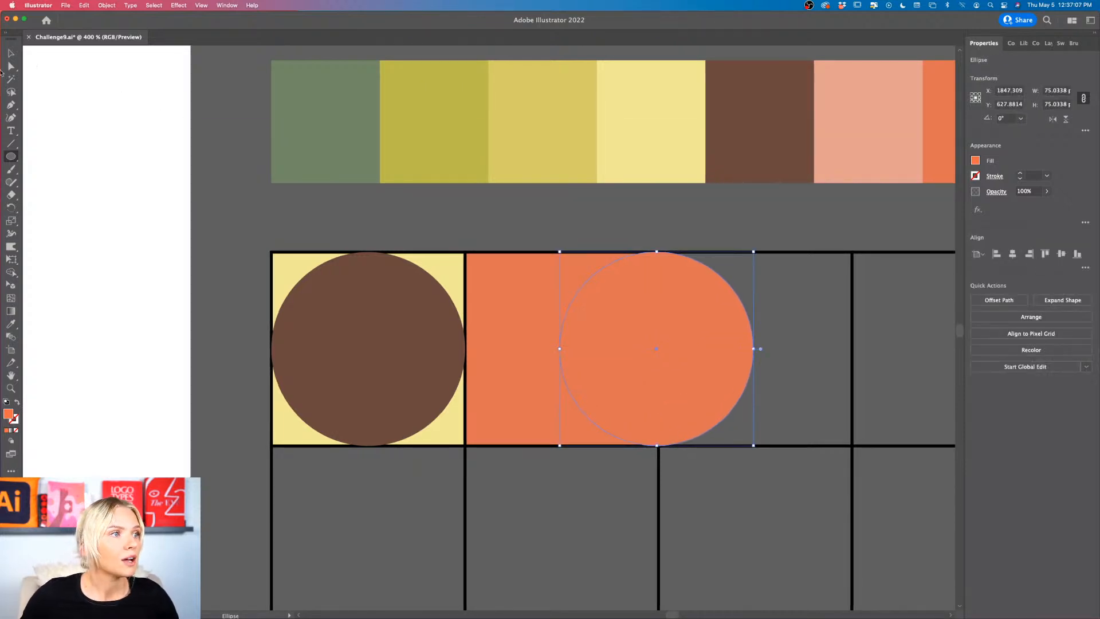
Step: Delete the circle's right anchor point so only the half inside the orange cell is left
click(11, 66)
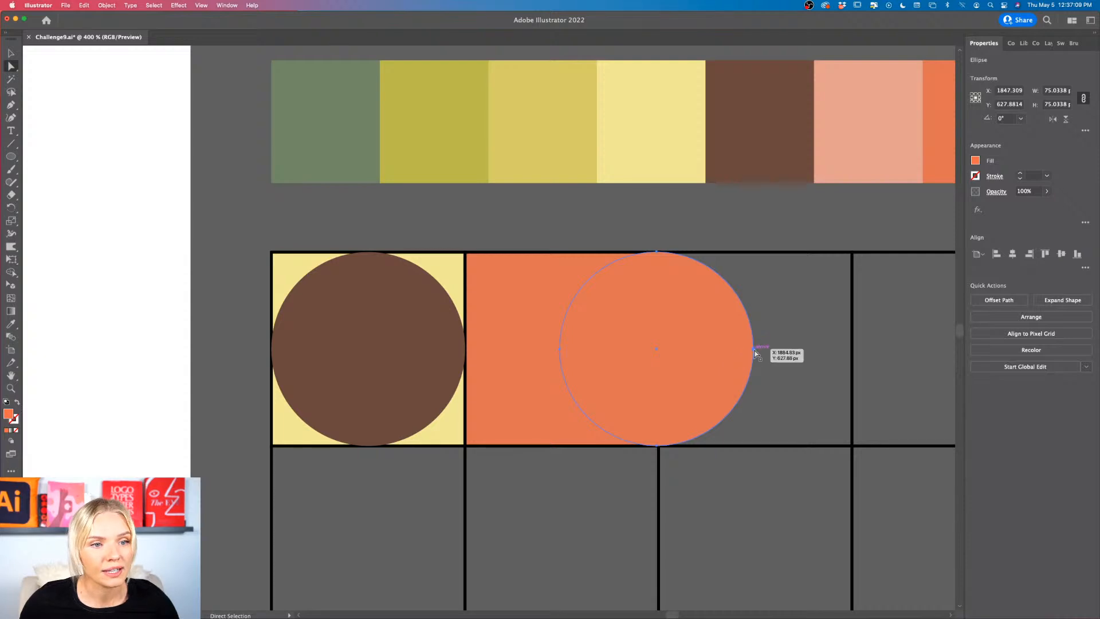
click(754, 350)
key(Delete)
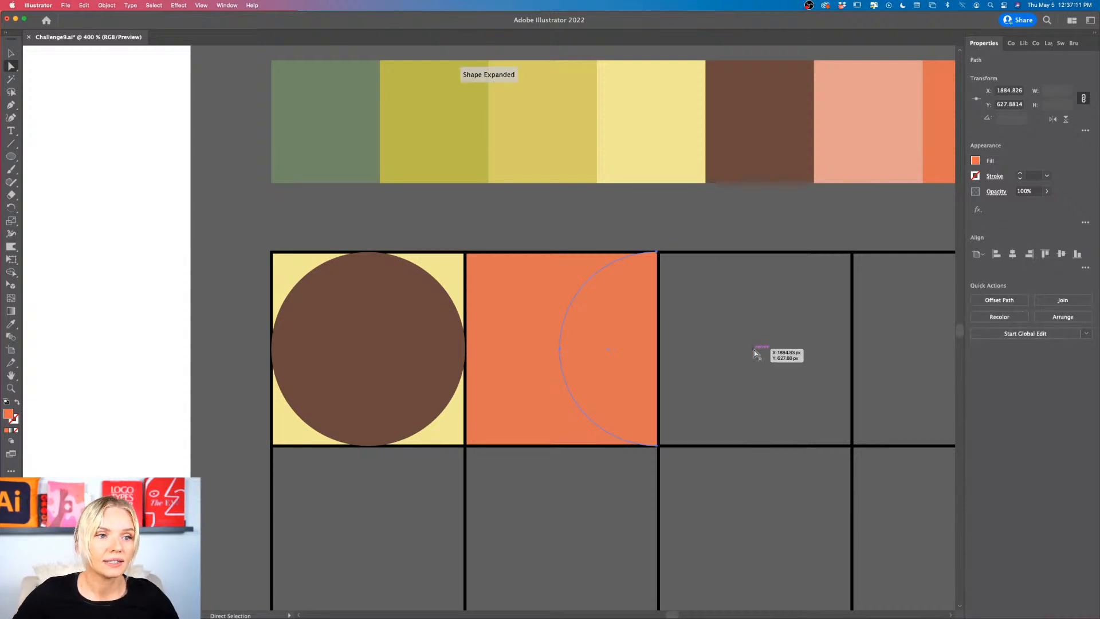
Step: Fill the half circle in the second cell with the olive green sampled from the swatch row
scroll(753, 349, up, 2)
scroll(754, 350, right, 2)
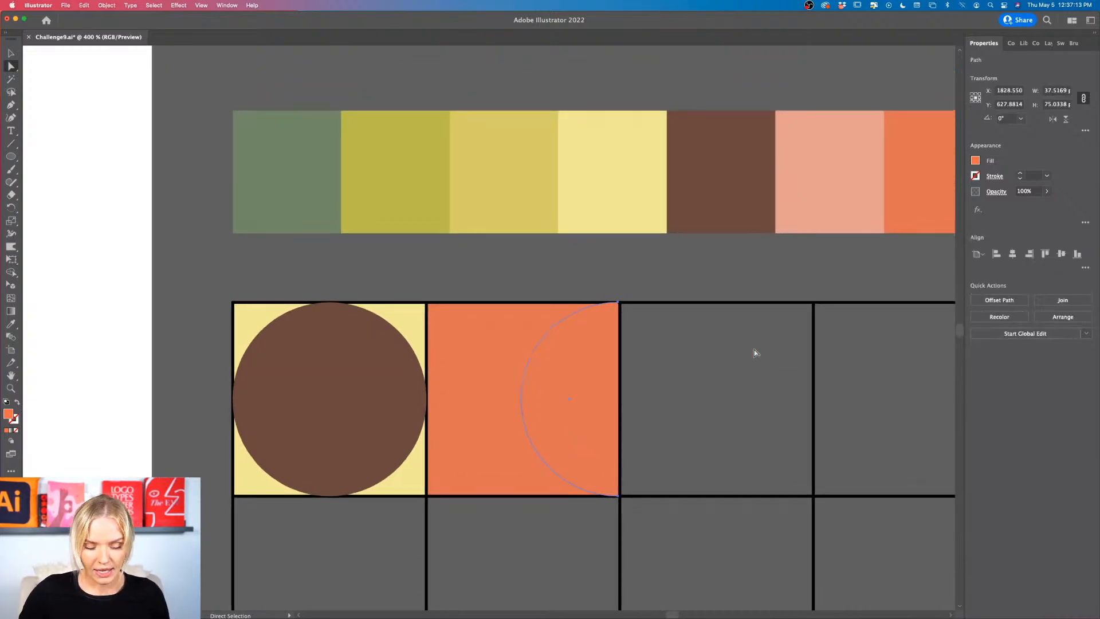
key(i)
click(419, 184)
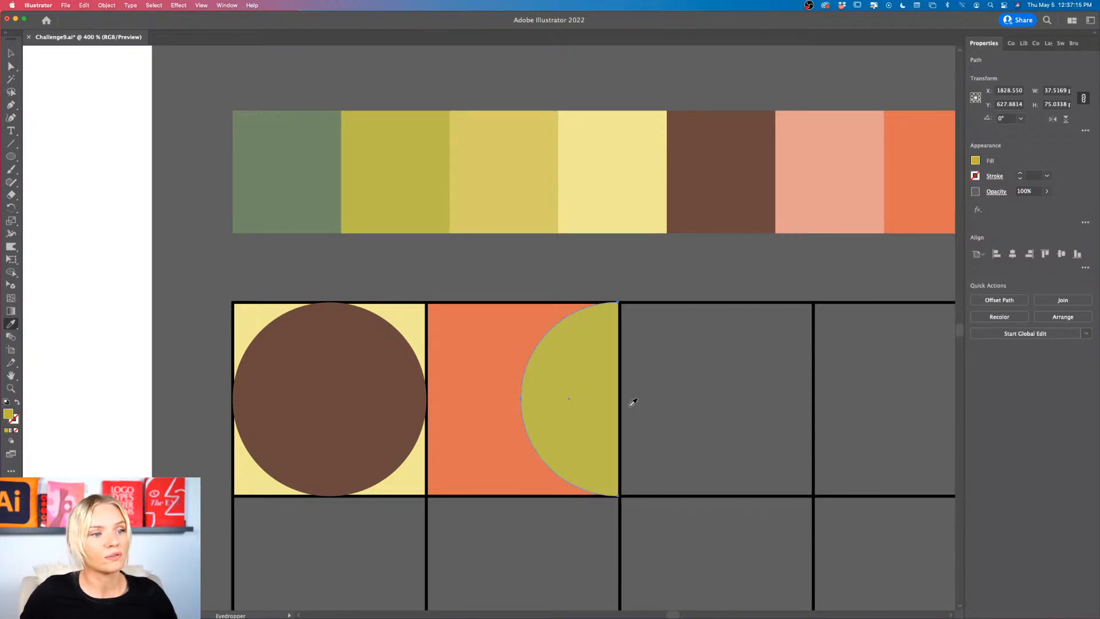
key(v)
click(697, 424)
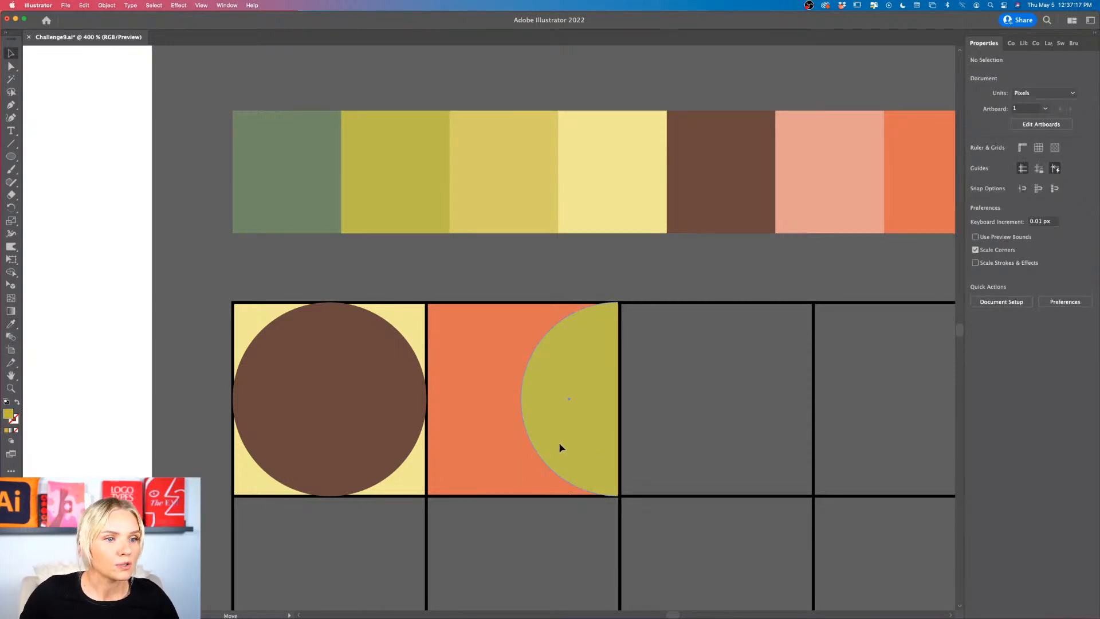
Step: Duplicate the olive half circle, rotate the copy 180° and place it against the left edge of the second cell
scroll(689, 443, down, 1)
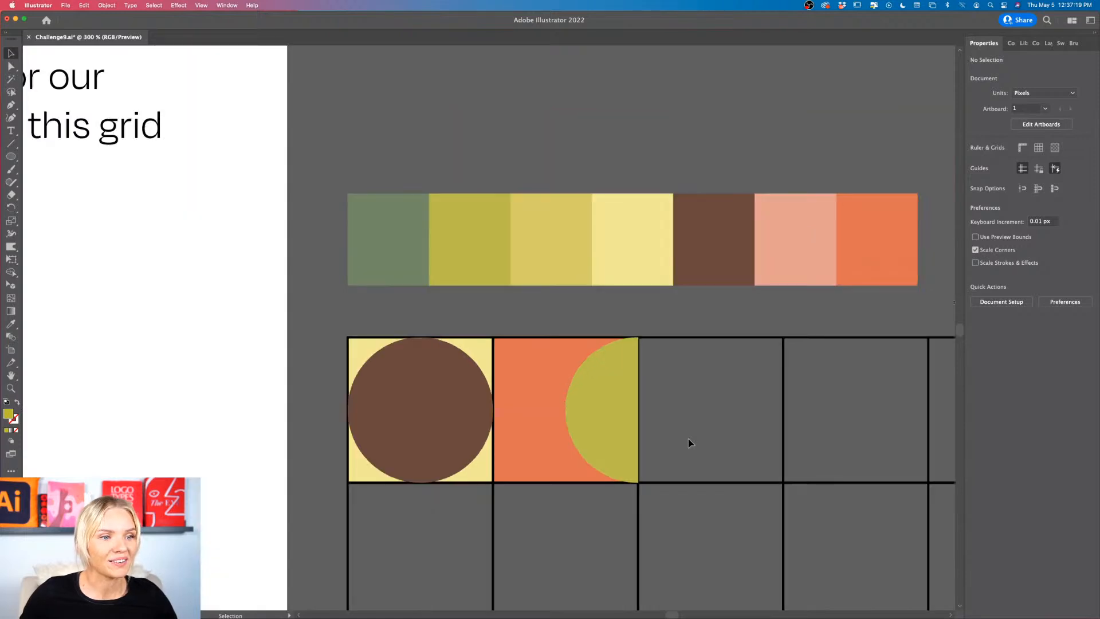
drag(616, 437, 698, 434)
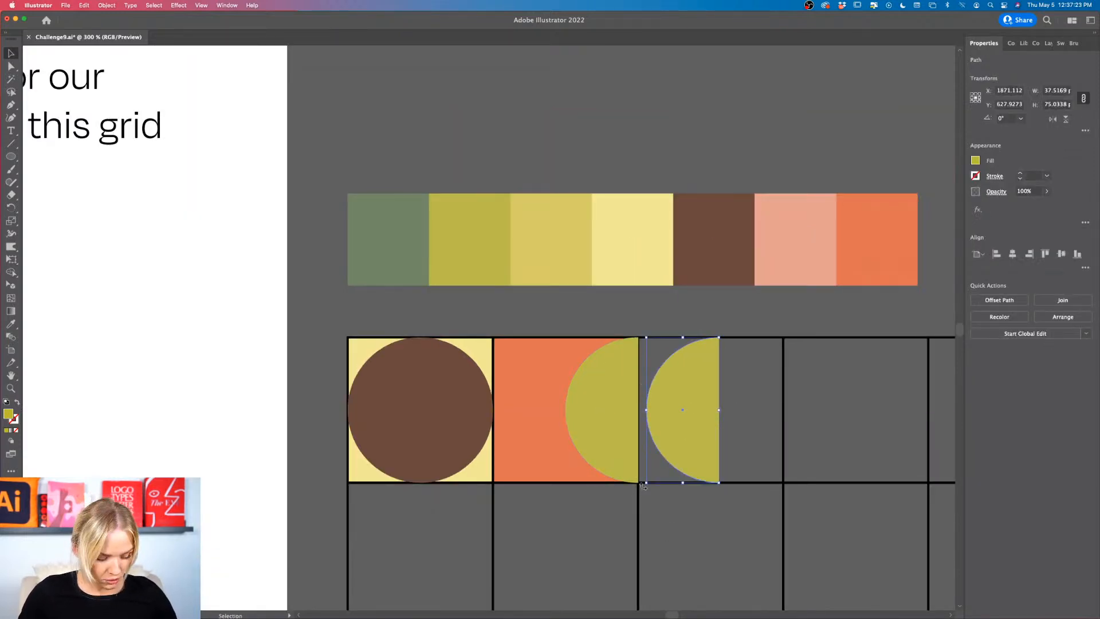
drag(642, 485, 754, 361)
scroll(702, 396, down, 1)
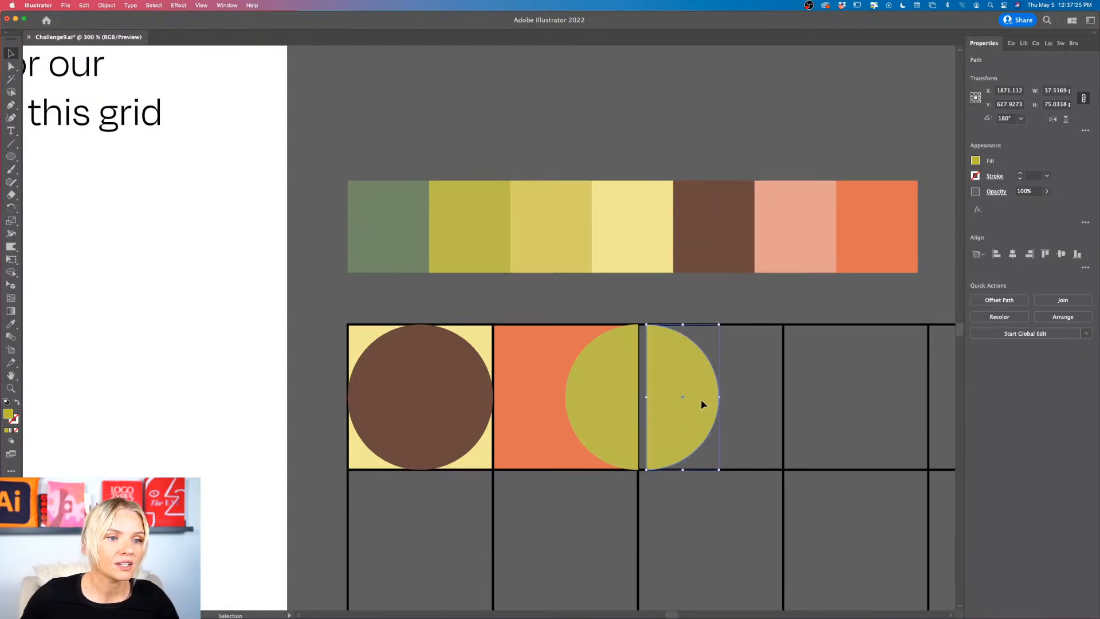
drag(700, 399, 548, 398)
click(695, 422)
scroll(695, 422, right, 2)
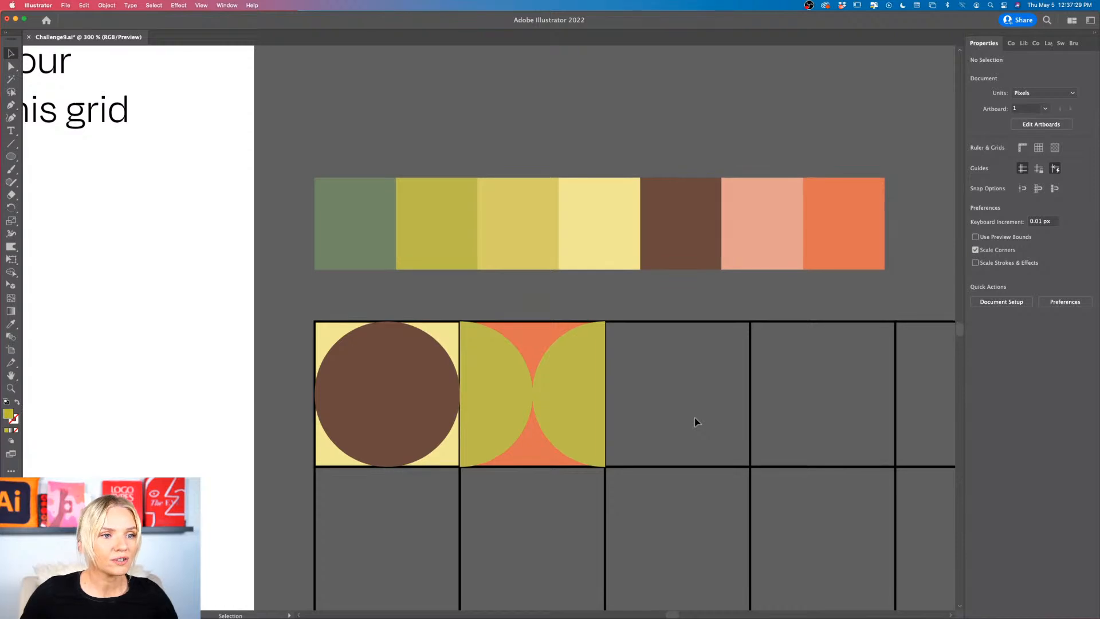
Step: Copy the orange square and its right half circle into the third cell and rotate them 90° clockwise so the half circle sits at the bottom
scroll(695, 419, up, 1)
click(471, 471)
shift+click(527, 438)
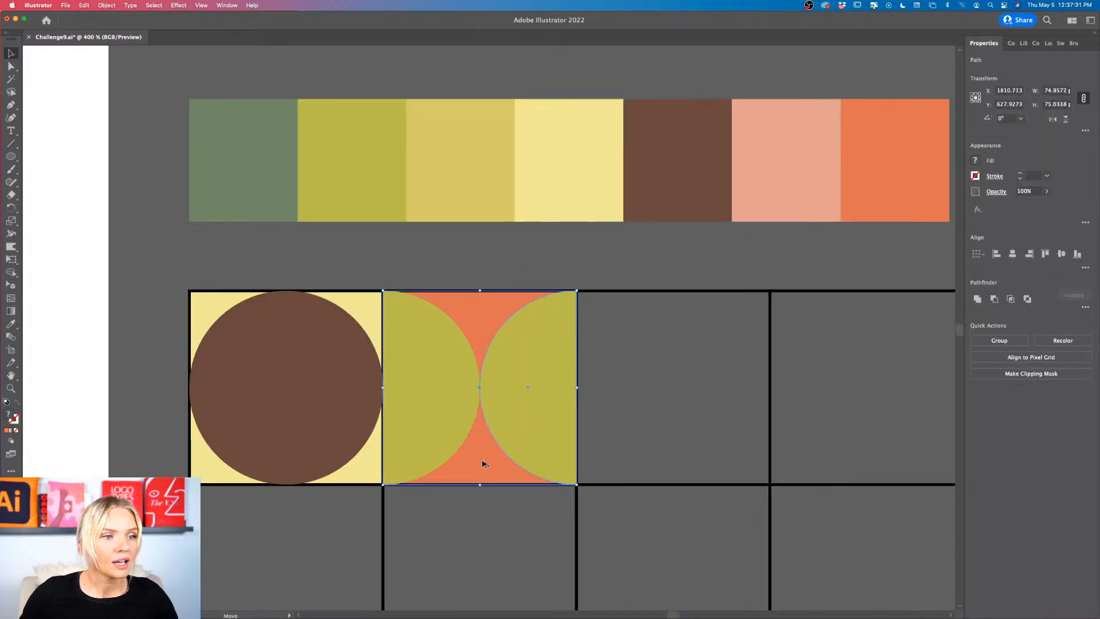
alt+drag(483, 464, 678, 463)
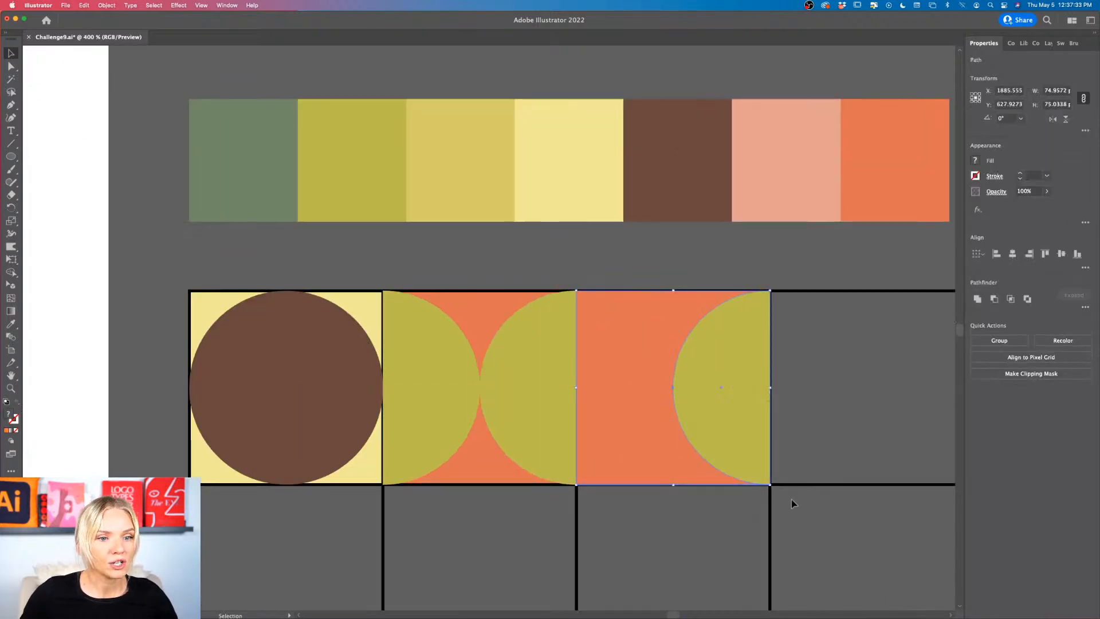
drag(773, 490, 630, 486)
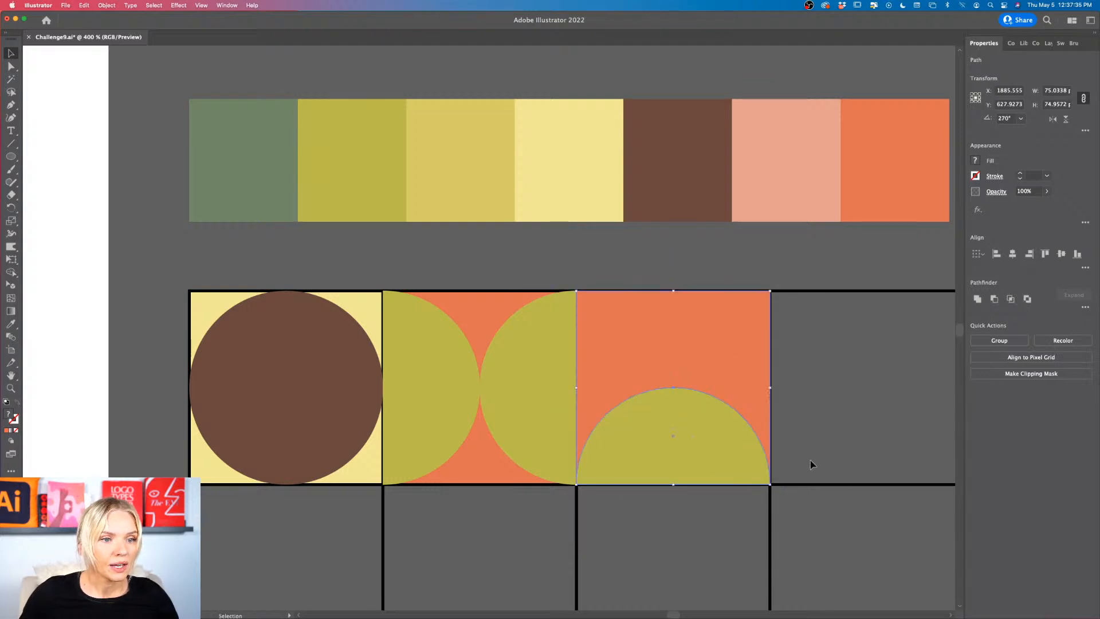
click(810, 459)
Step: Fill the third cell's background square with the brown sampled from the swatch row
click(709, 439)
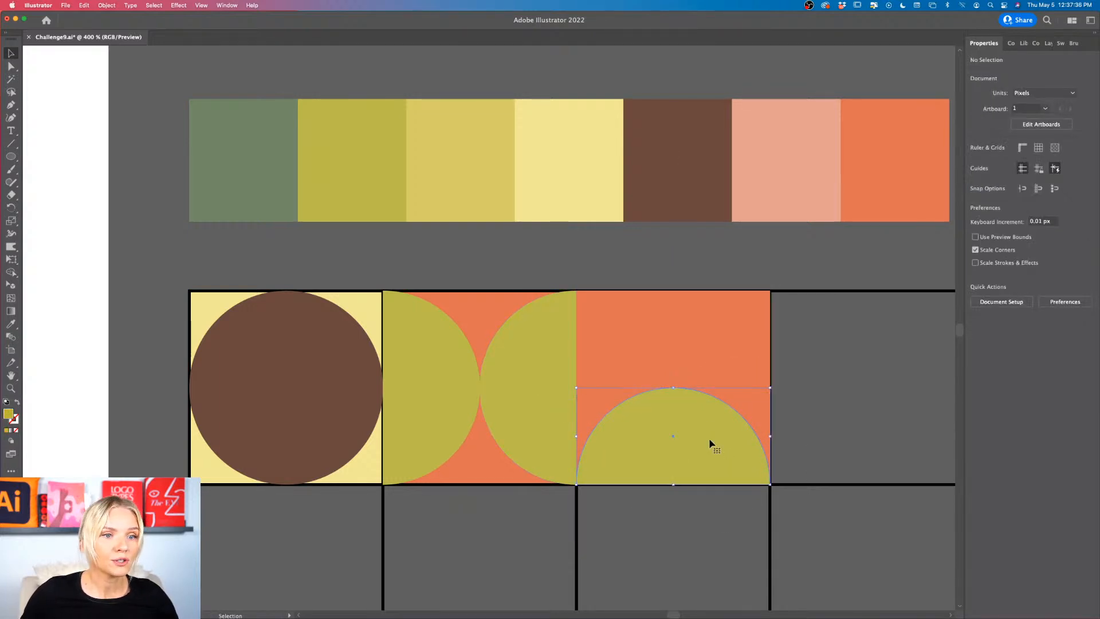
click(737, 319)
click(720, 195)
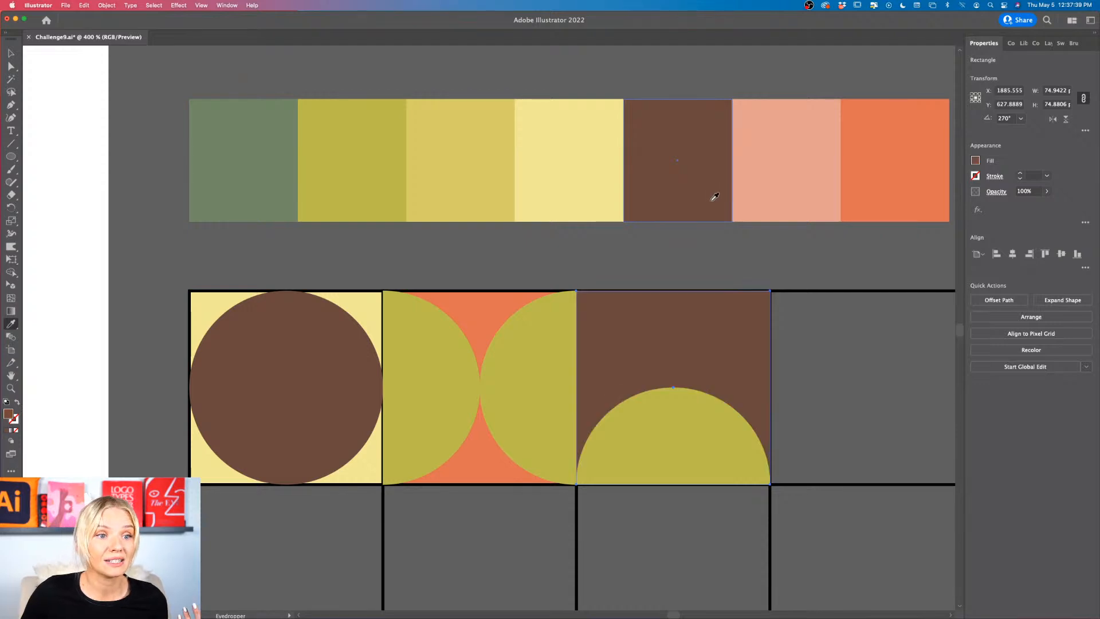
key(v)
Step: Fill the half circle in the third cell with the pink sampled from the swatch row
click(749, 434)
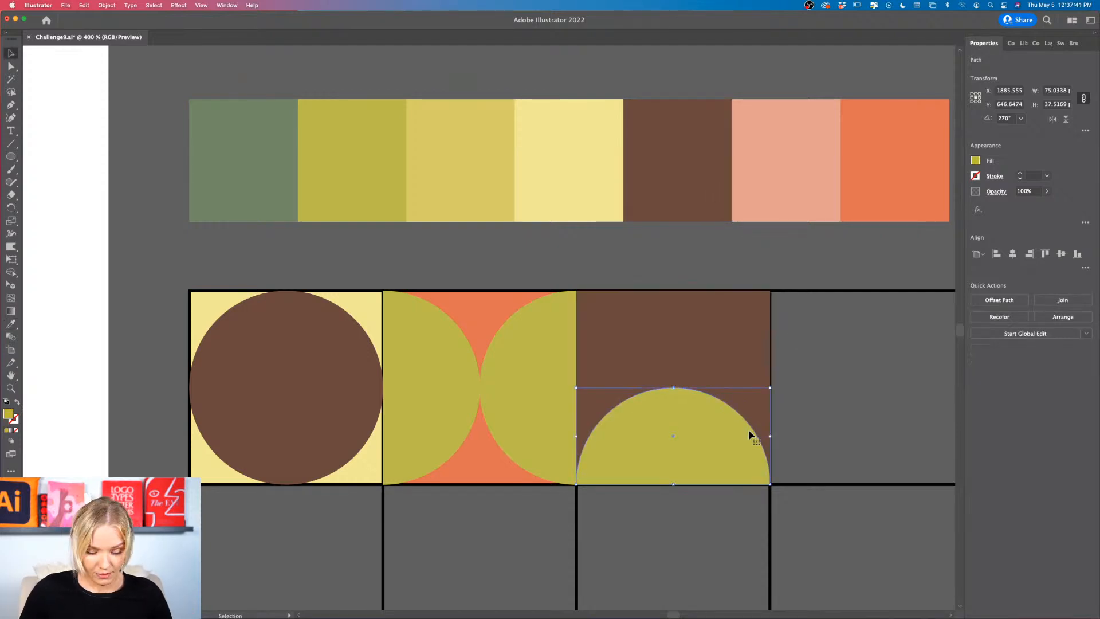
key(i)
click(790, 194)
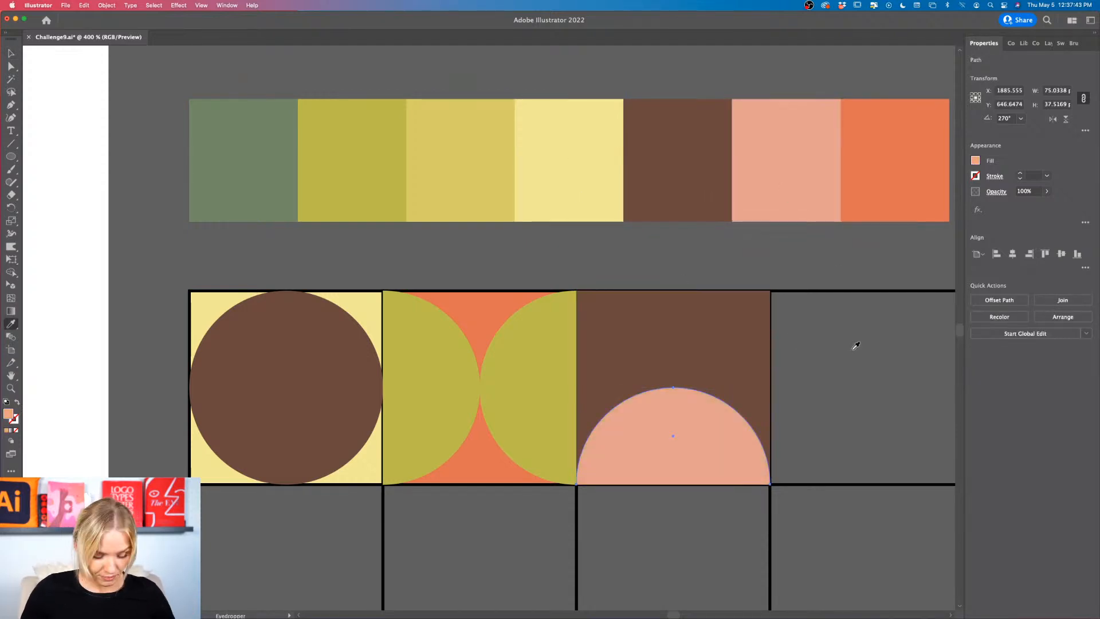
key(v)
click(854, 346)
key(super+minus)
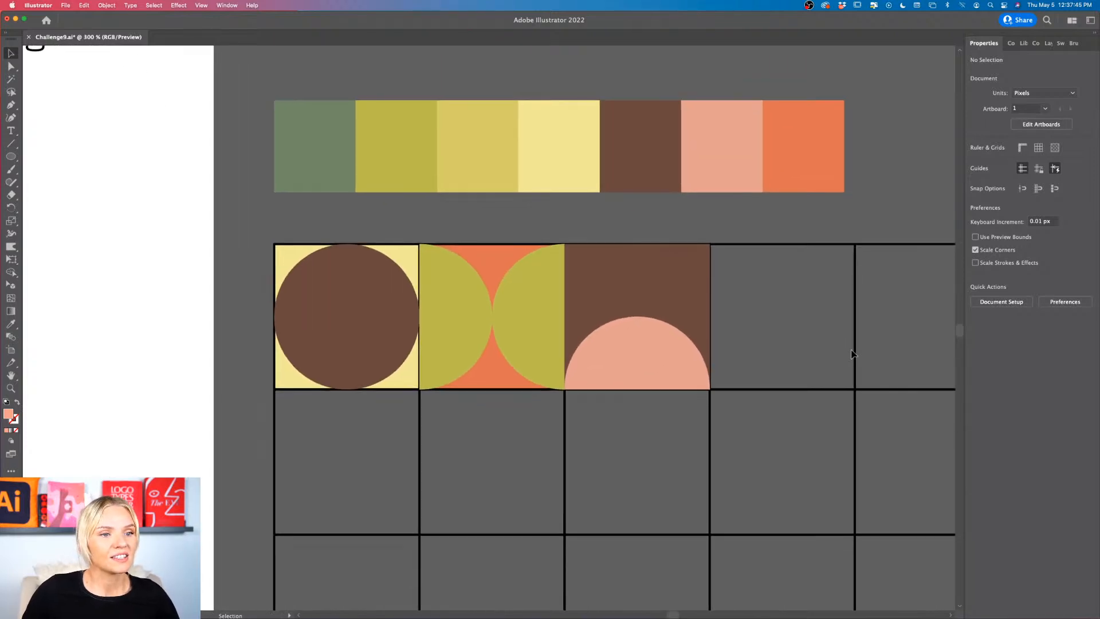
Step: Move the brown and pink tile to the first row's sixth cell and the orange and olive tile to the fourth cell
key(super+equal)
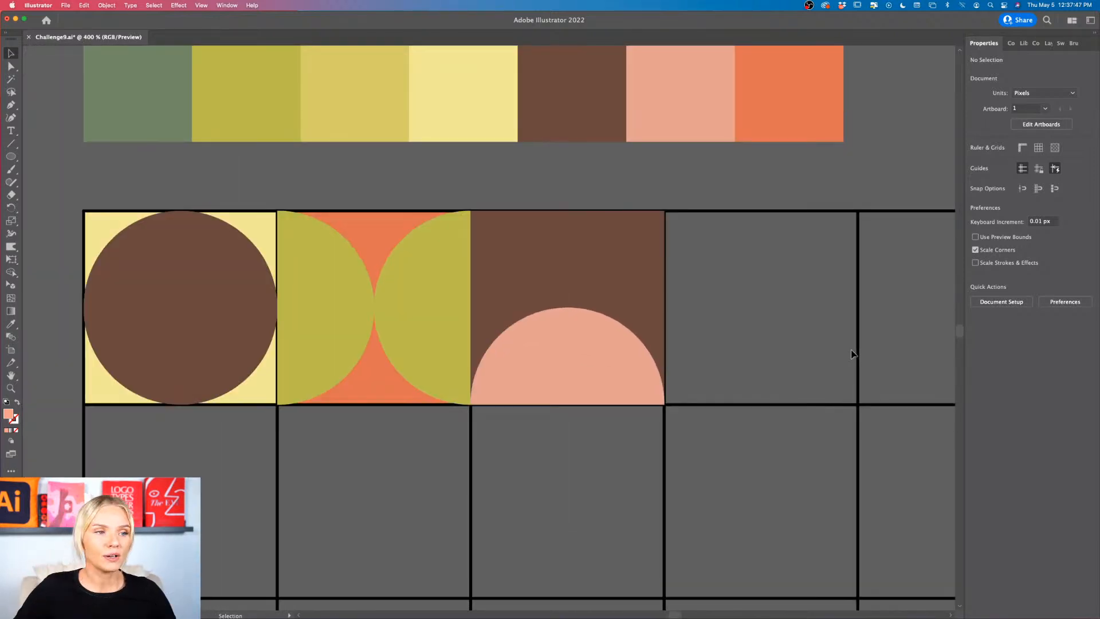
scroll(851, 354, down, 6)
scroll(756, 354, up, 4)
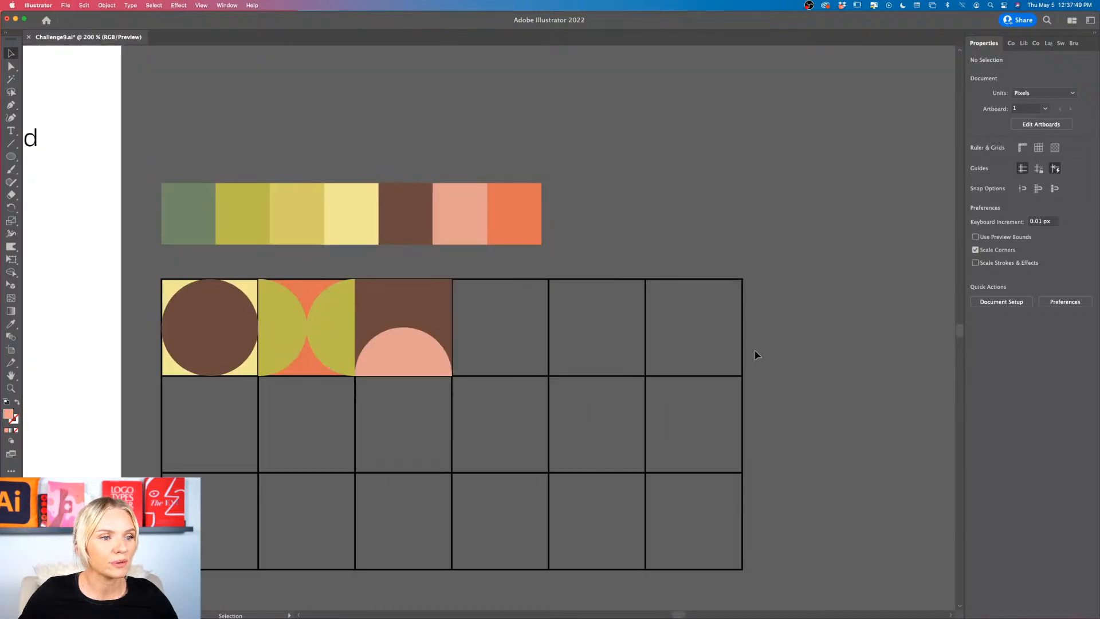
scroll(756, 353, down, 2)
click(452, 270)
drag(441, 305, 730, 308)
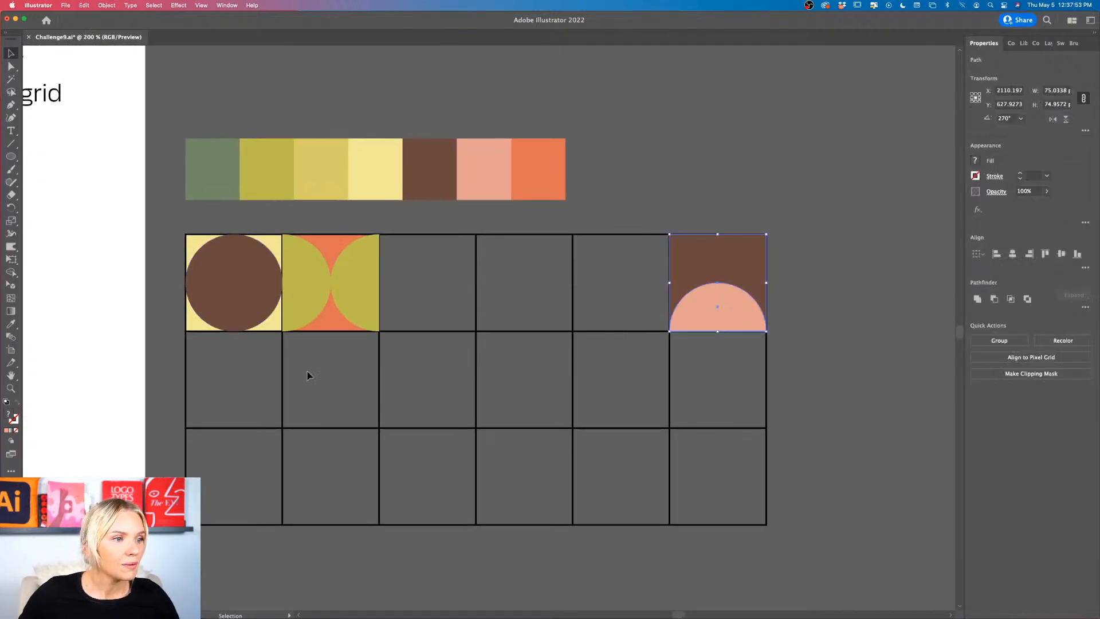
drag(367, 274, 540, 296)
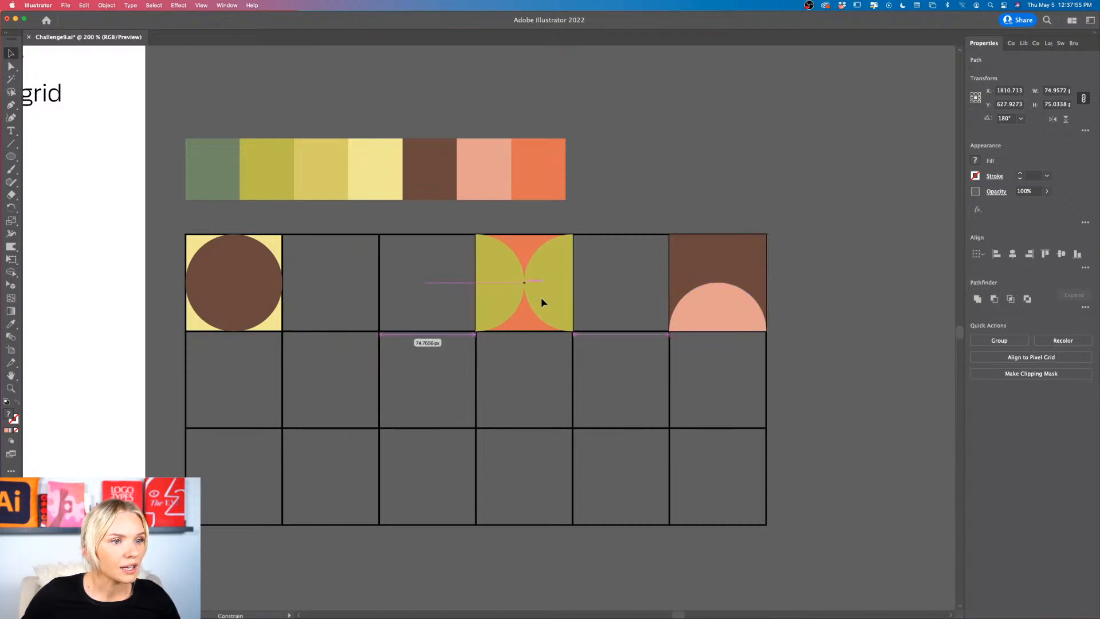
Step: Duplicate the orange background square of the fourth cell into the empty fifth cell
key(super+equal)
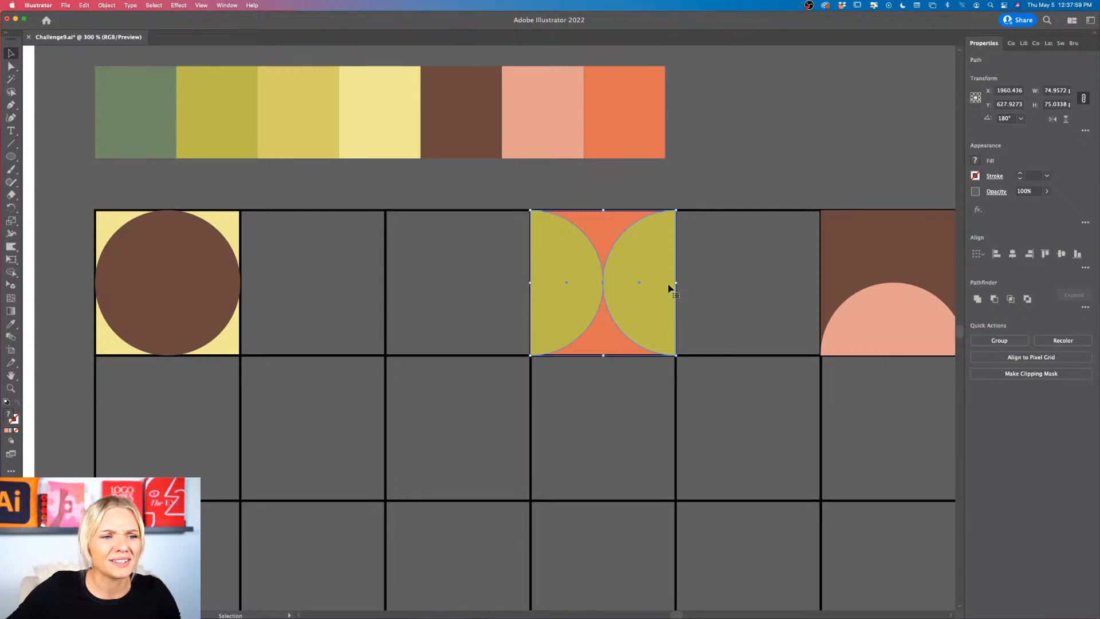
click(717, 292)
scroll(688, 321, left, 2)
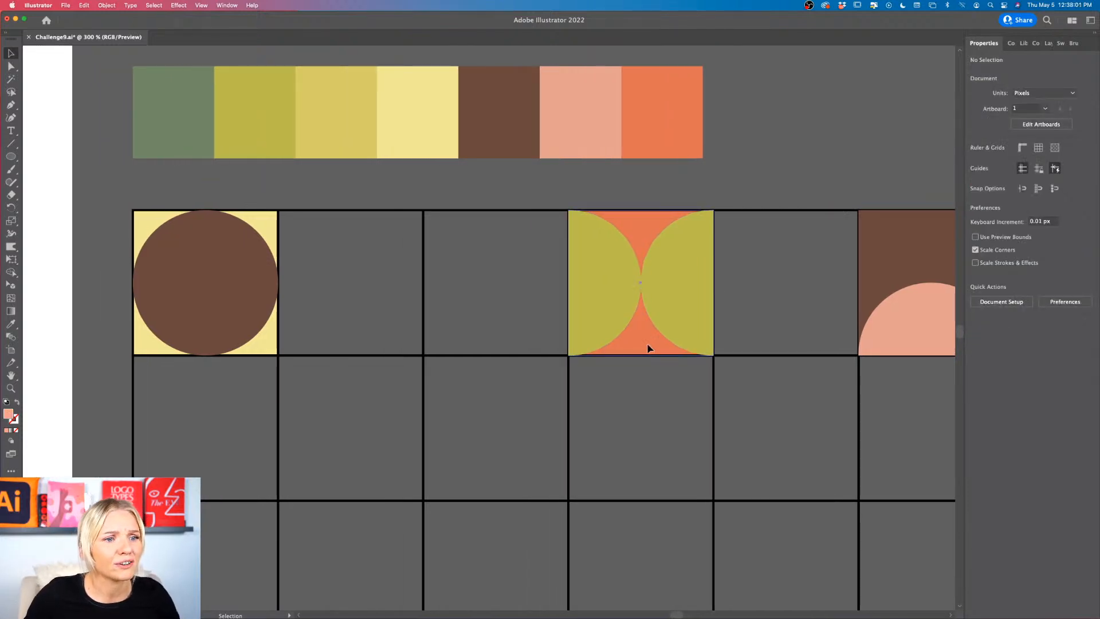
click(647, 347)
drag(640, 344, 786, 343)
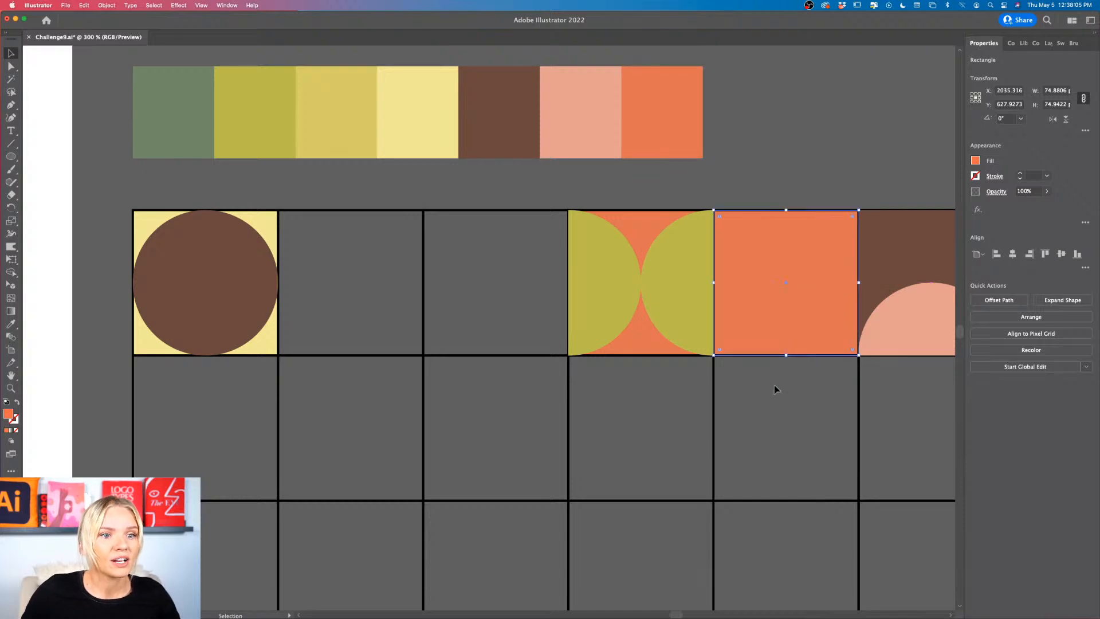
Step: Fill the square in the fifth cell with the dark green sampled from the swatch row
scroll(770, 388, up, 2)
scroll(771, 389, left, 2)
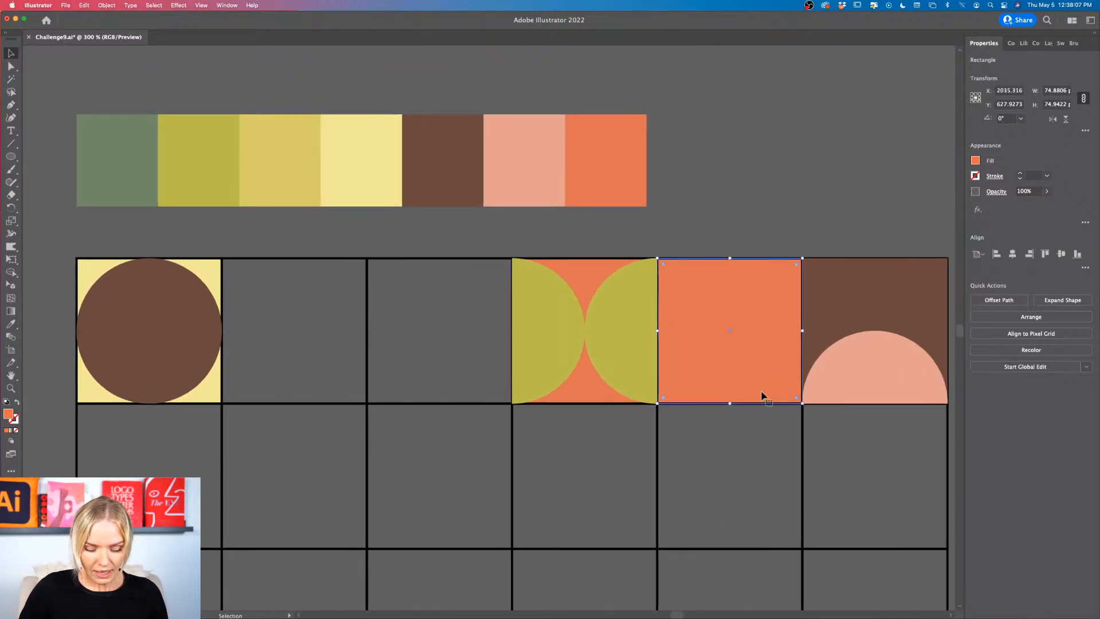
key(i)
click(137, 172)
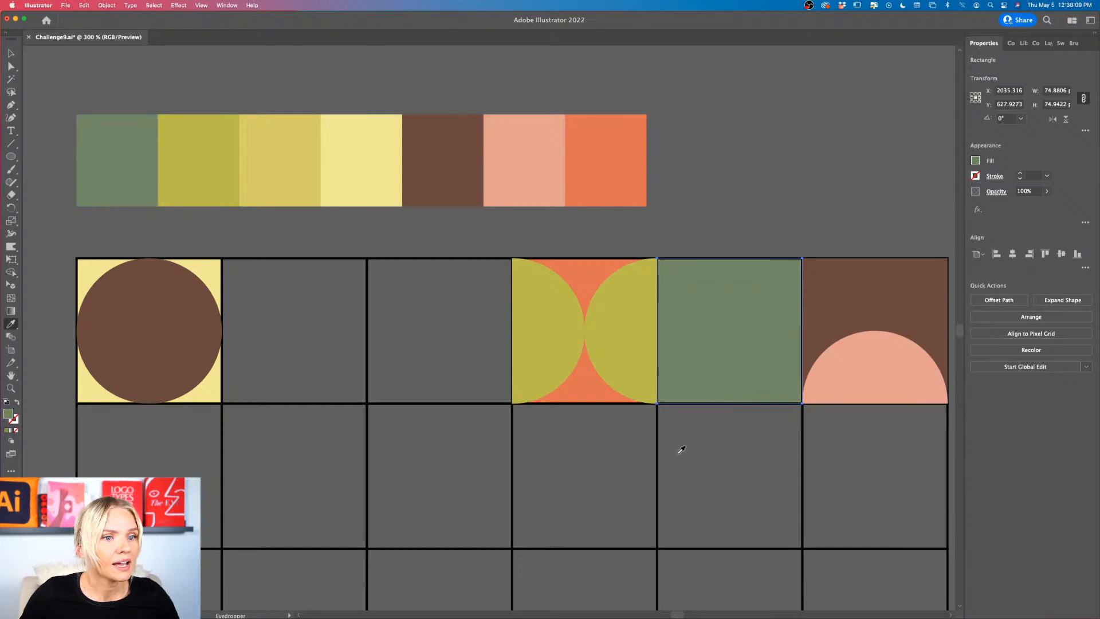
key(v)
click(725, 448)
Step: Activate the Polygon tool for adding a shape to the green tile in the fifth cell
key(super+equal)
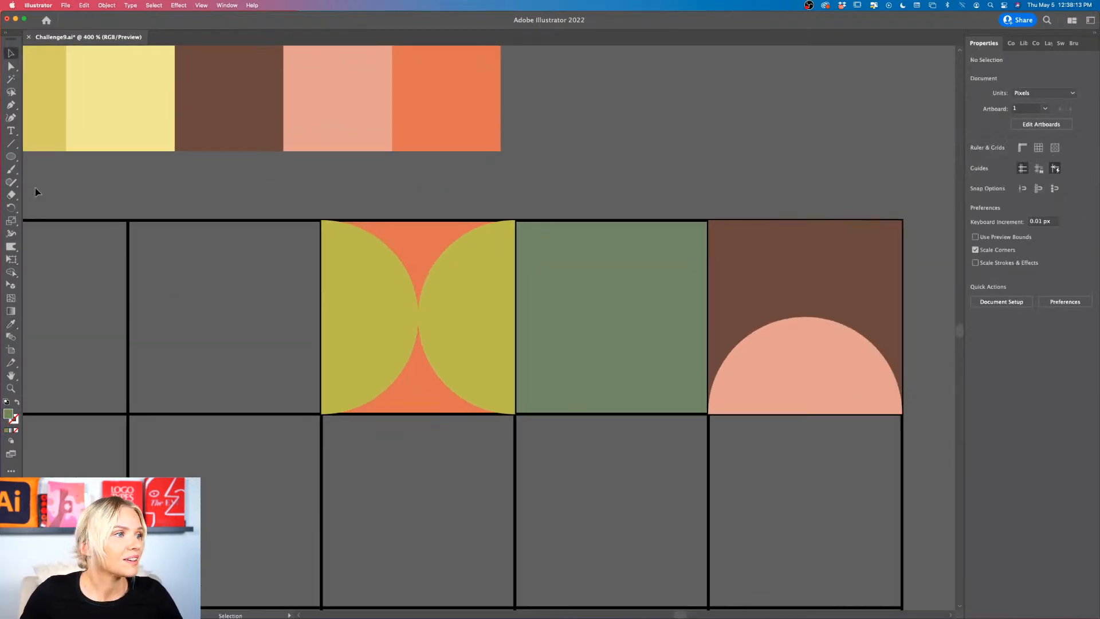
click(10, 157)
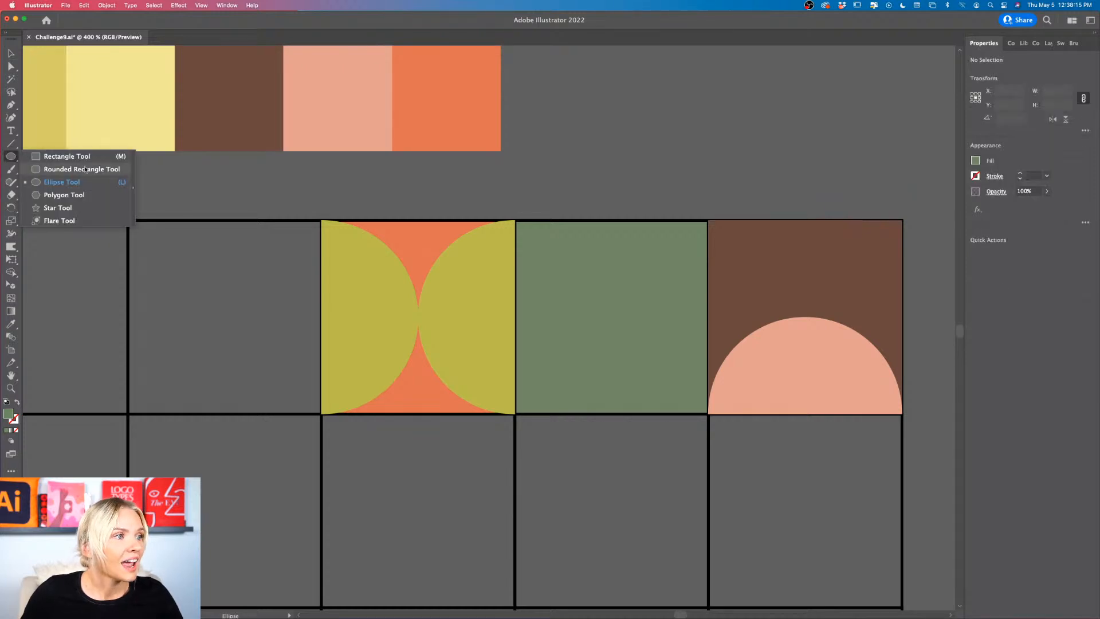
click(76, 196)
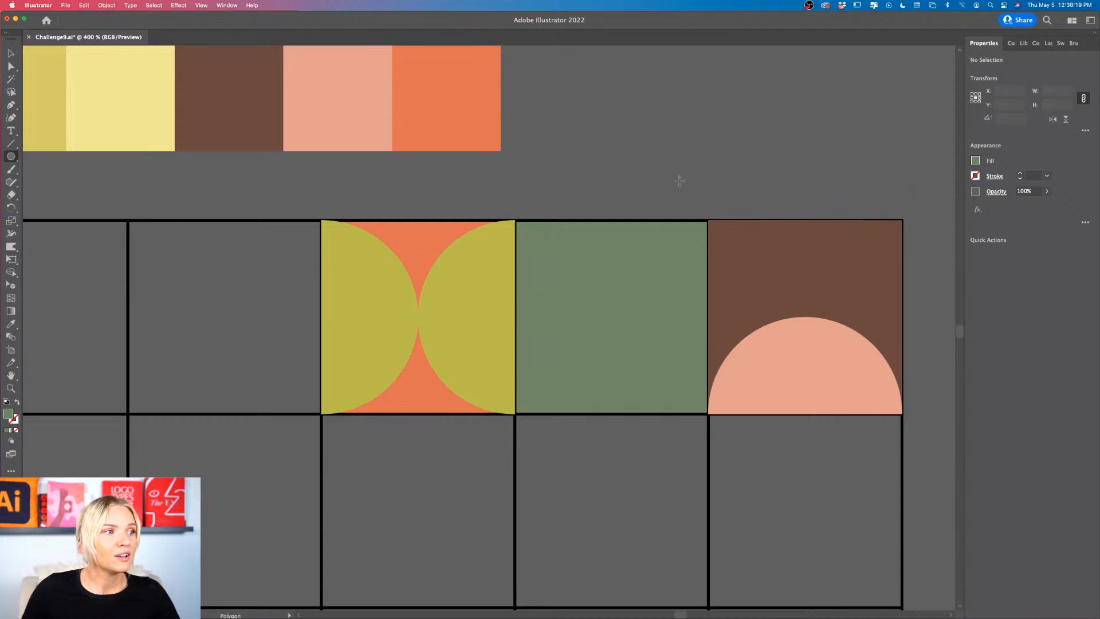
scroll(596, 124, down, 2)
drag(546, 246, 633, 333)
key(super+z)
scroll(634, 333, down, 5)
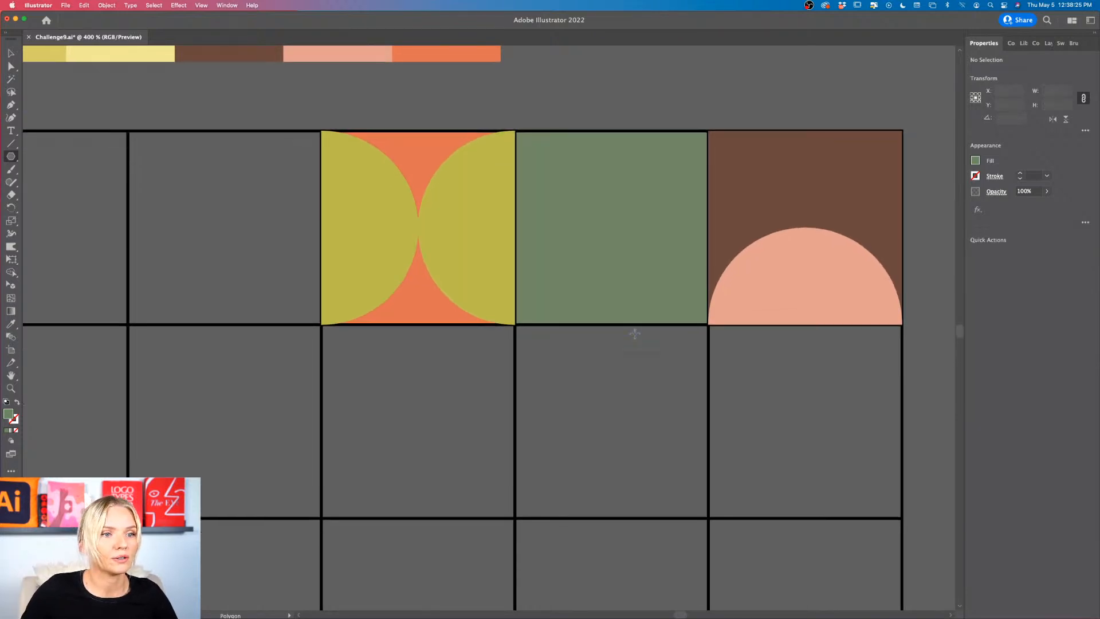
scroll(546, 341, down, 5)
scroll(545, 337, right, 5)
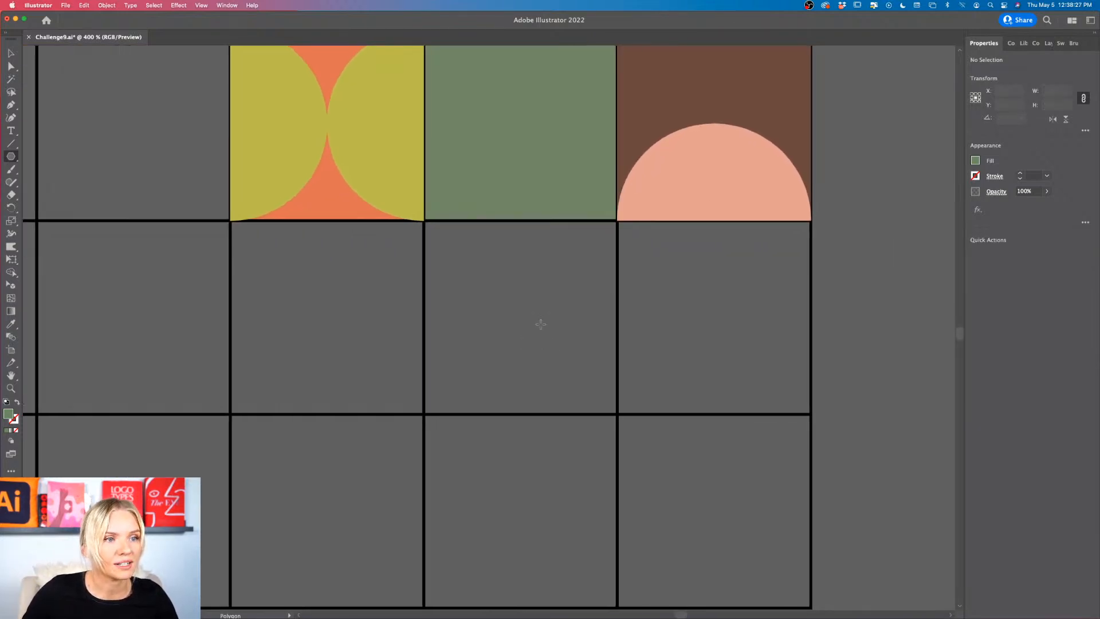
drag(475, 257, 581, 405)
key(super+z)
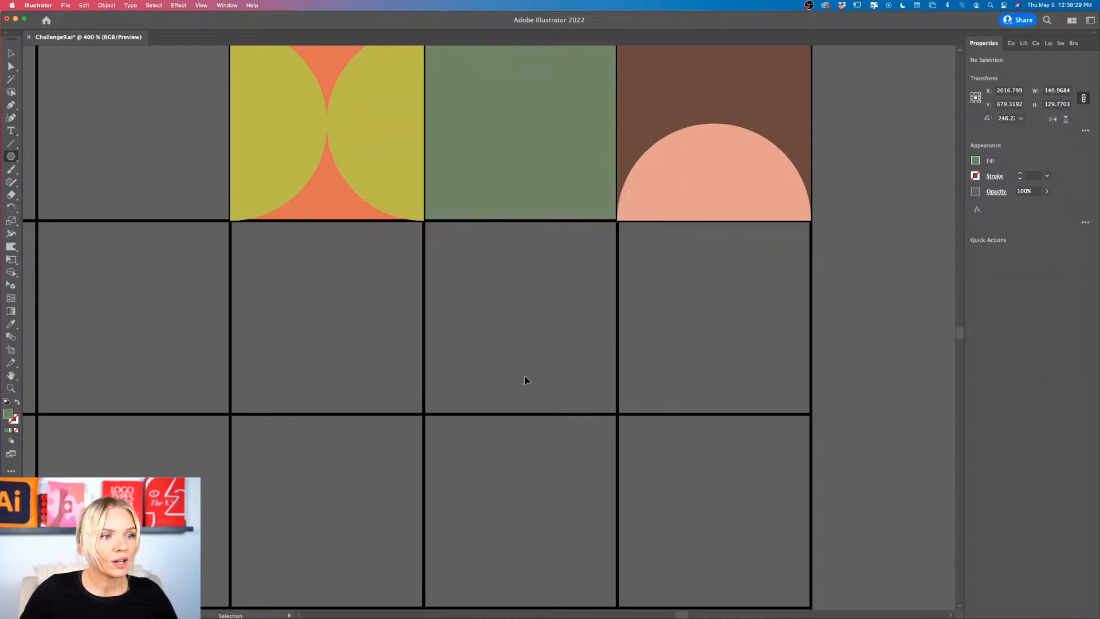
Step: Draw a green polygon over the grid and reduce it to three sides, making a triangle about 142 px wide
drag(449, 312, 617, 453)
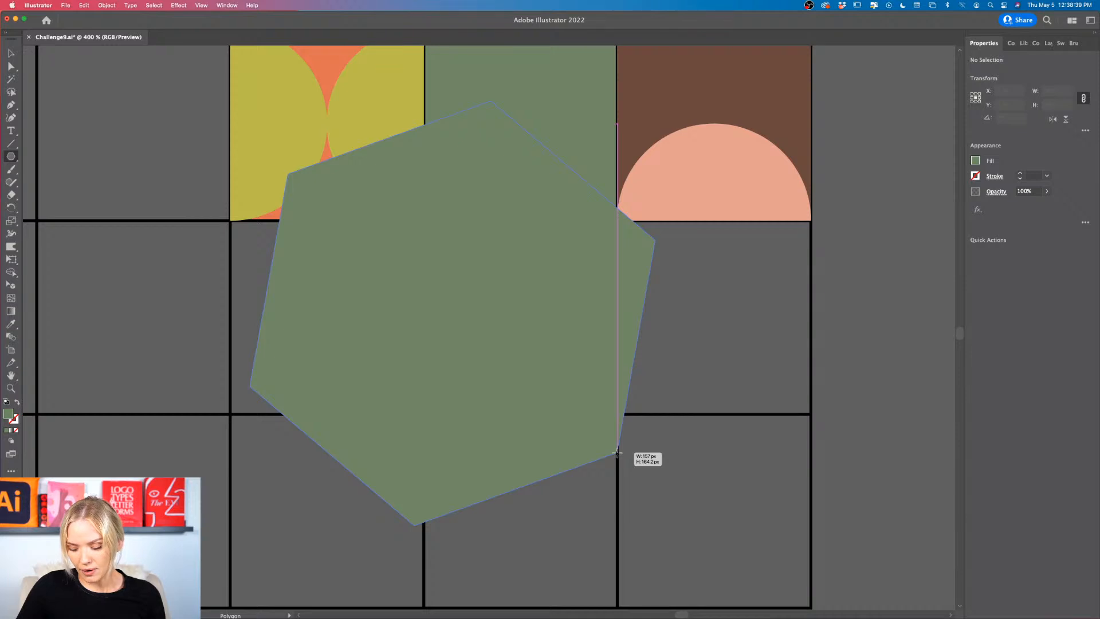
key(Down)
drag(617, 453, 617, 452)
key(Down)
key(Down)
key(Up)
key(Up)
key(Up)
key(Up)
key(Up)
key(Up)
key(Up)
key(Down)
key(Down)
key(Down)
key(Down)
key(Down)
key(Down)
key(Down)
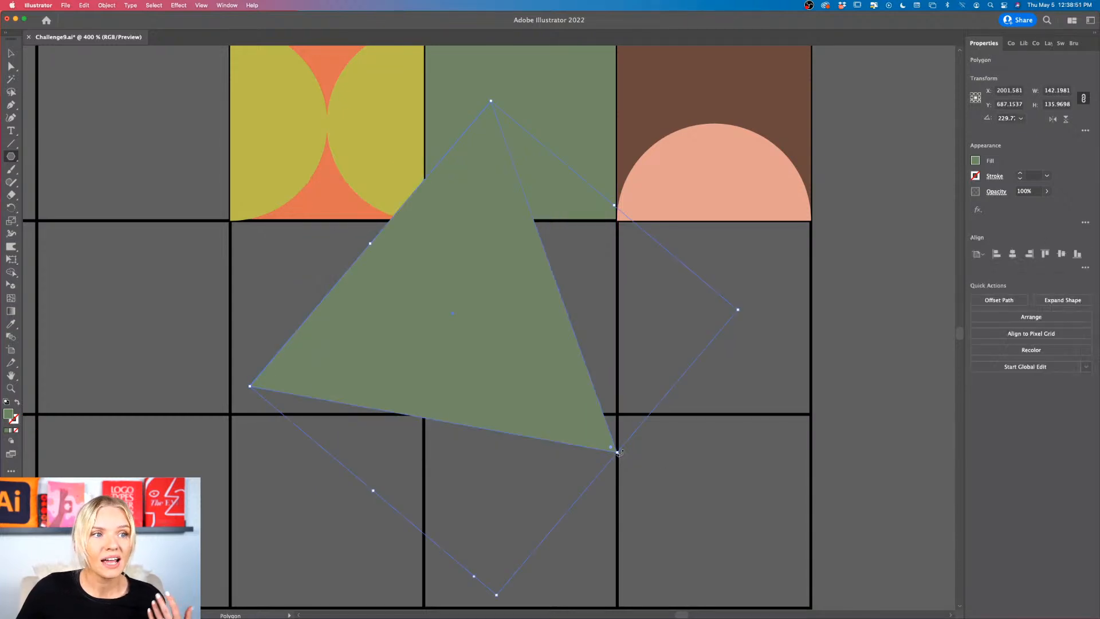
Step: Rotate the triangle upright so its base is horizontal and one corner points straight up
scroll(618, 453, up, 2)
scroll(619, 452, left, 2)
scroll(622, 452, down, 2)
key(v)
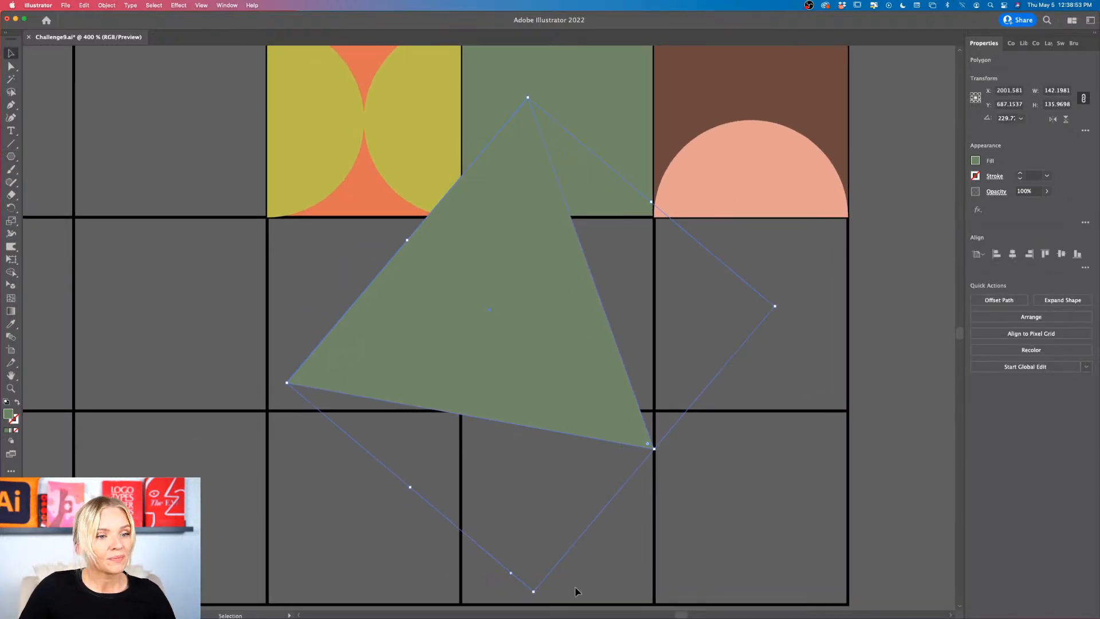
drag(528, 597, 638, 153)
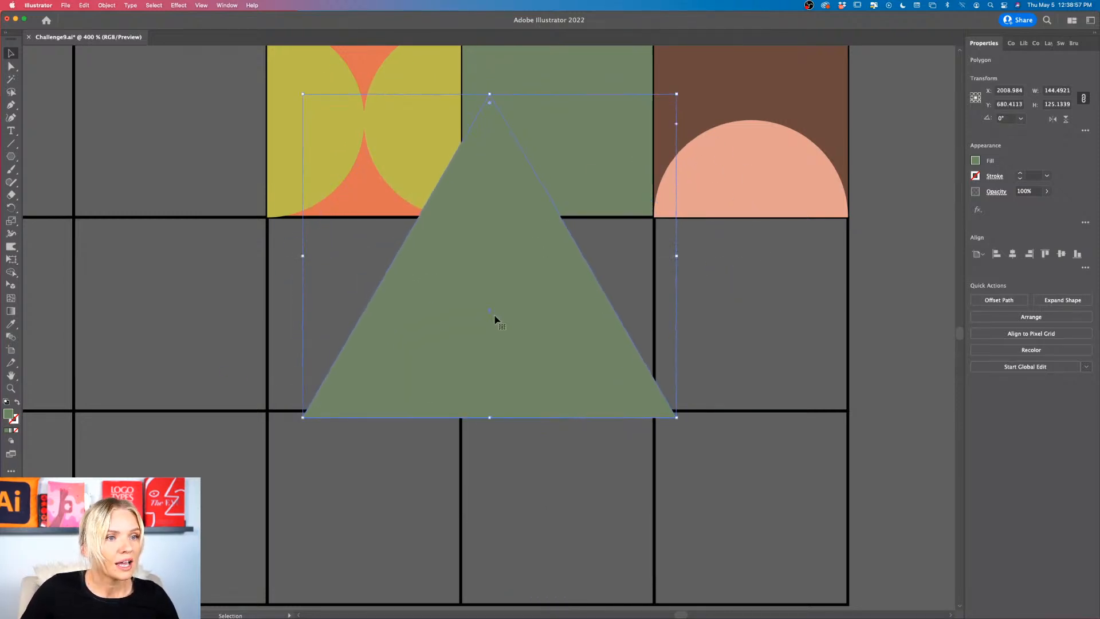
Step: Scale the triangle proportionally to about 75 px wide, centered in the fifth cell with its base on the cell's lower edge
drag(496, 319, 562, 236)
scroll(562, 236, up, 3)
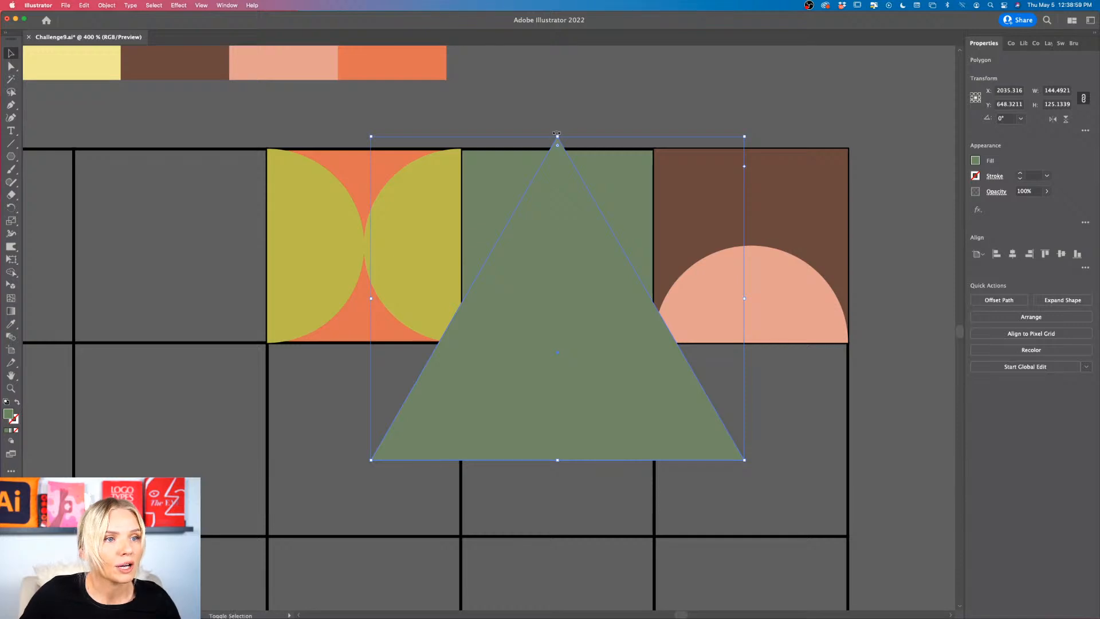
drag(558, 136, 558, 326)
drag(560, 432, 559, 311)
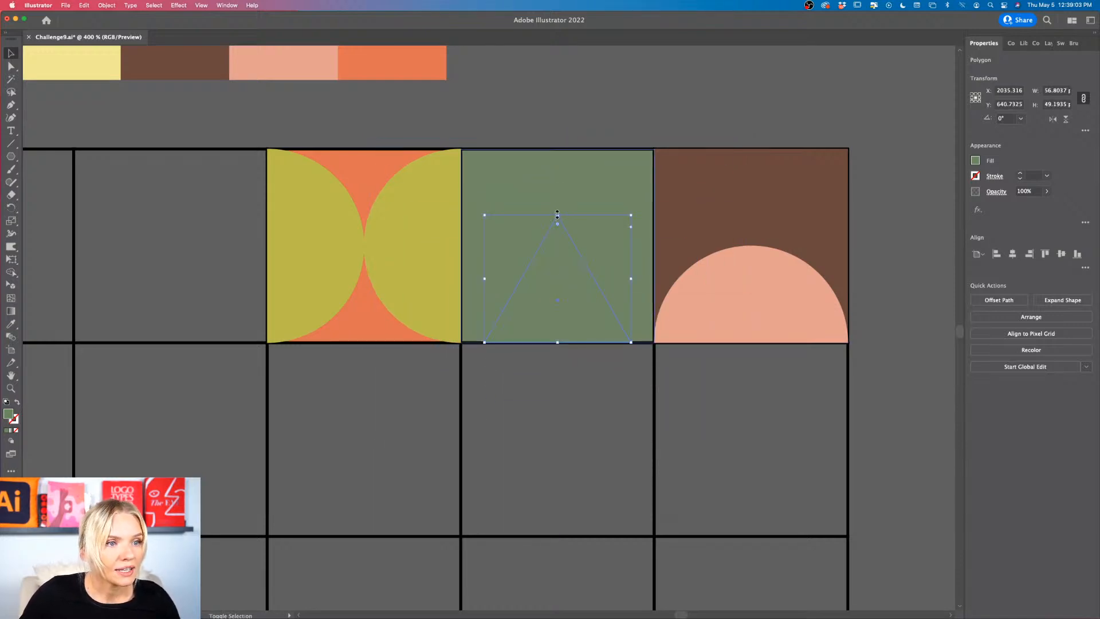
drag(558, 215, 558, 177)
scroll(559, 178, up, 3)
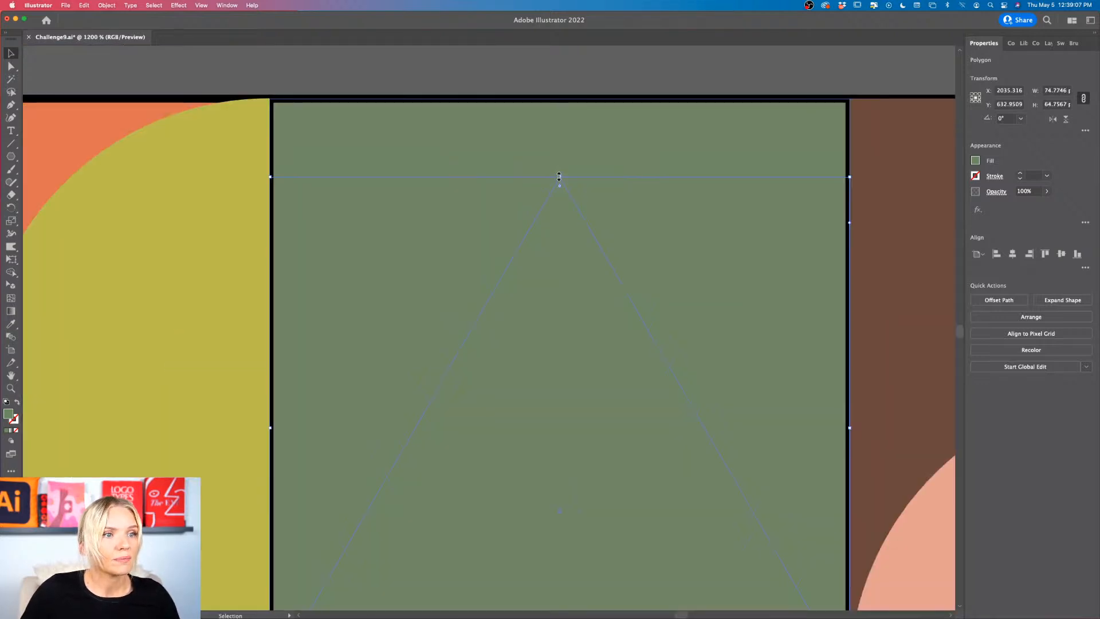
Step: Fill the triangle in the fifth cell with the olive sampled from the neighboring half circle
scroll(559, 178, down, 2)
click(579, 98)
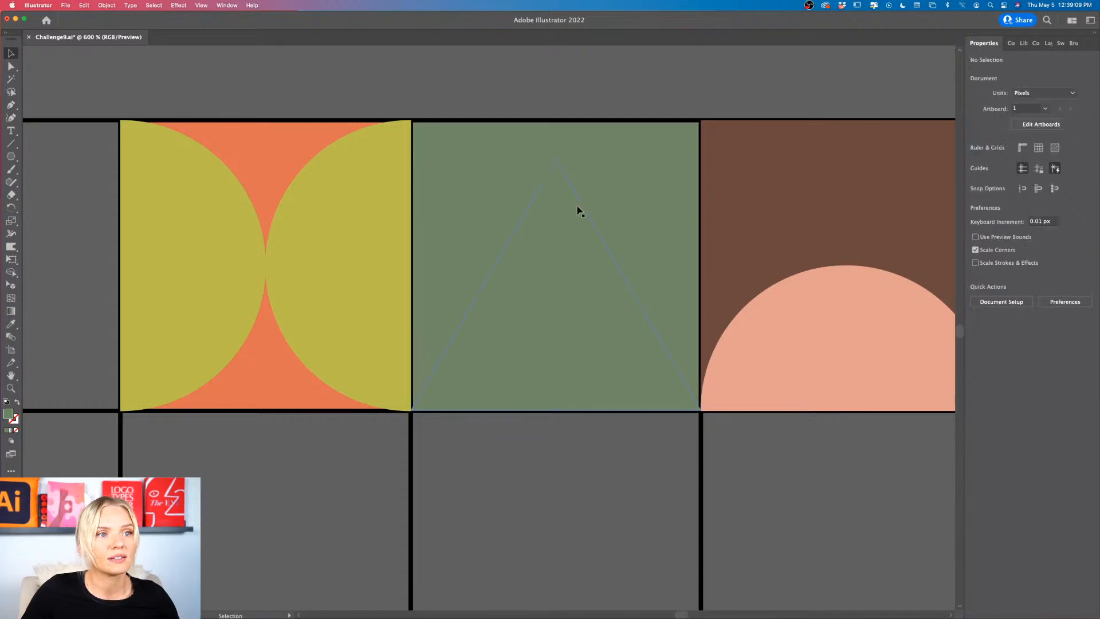
click(575, 220)
scroll(593, 238, right, 2)
key(i)
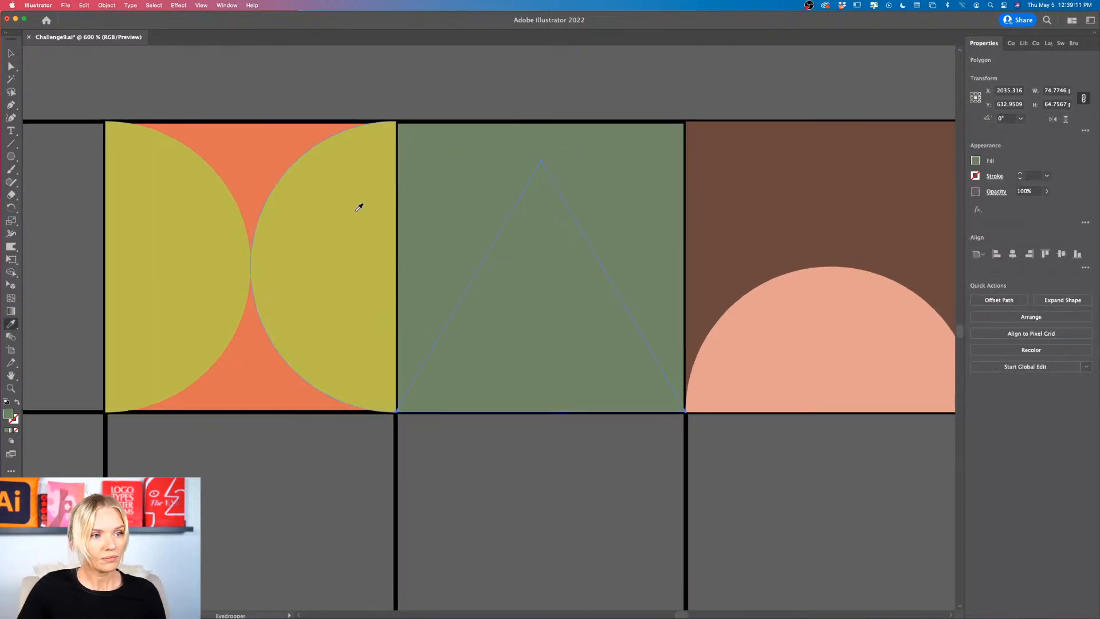
click(331, 211)
key(v)
click(519, 108)
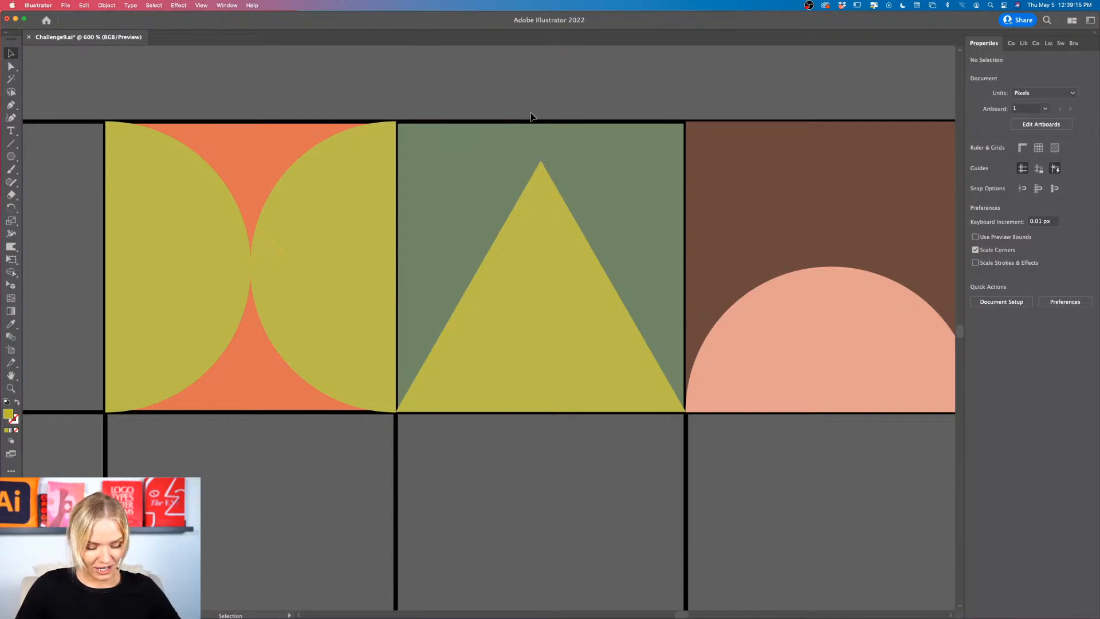
Step: Move the triangle's apex anchor point straight up to the upper edge of the fifth cell
key(a)
click(541, 164)
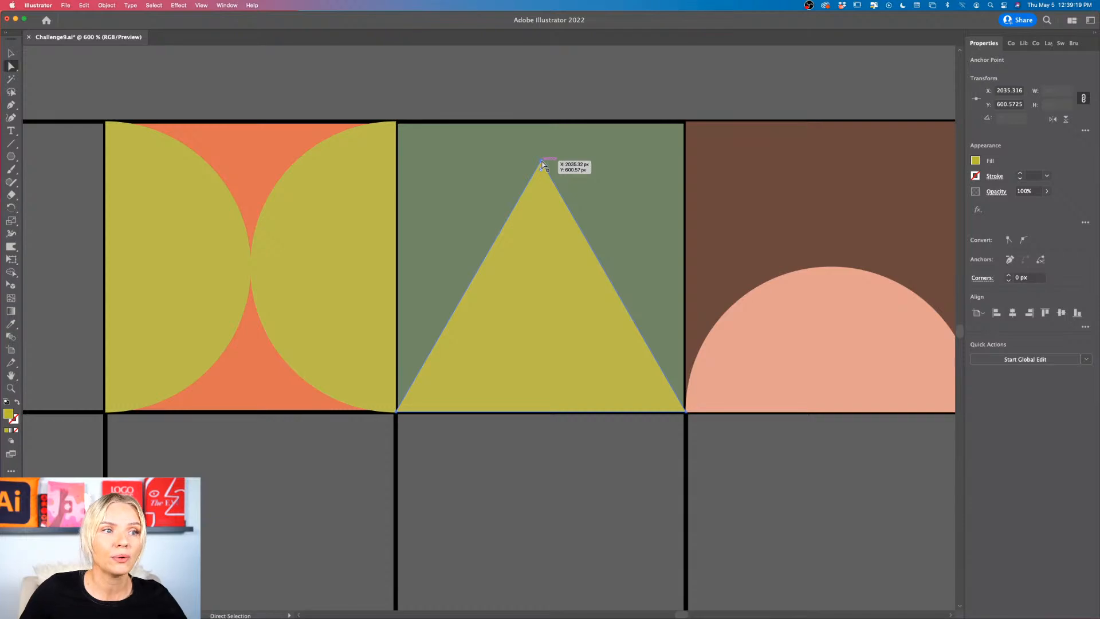
drag(541, 165, 542, 123)
click(581, 98)
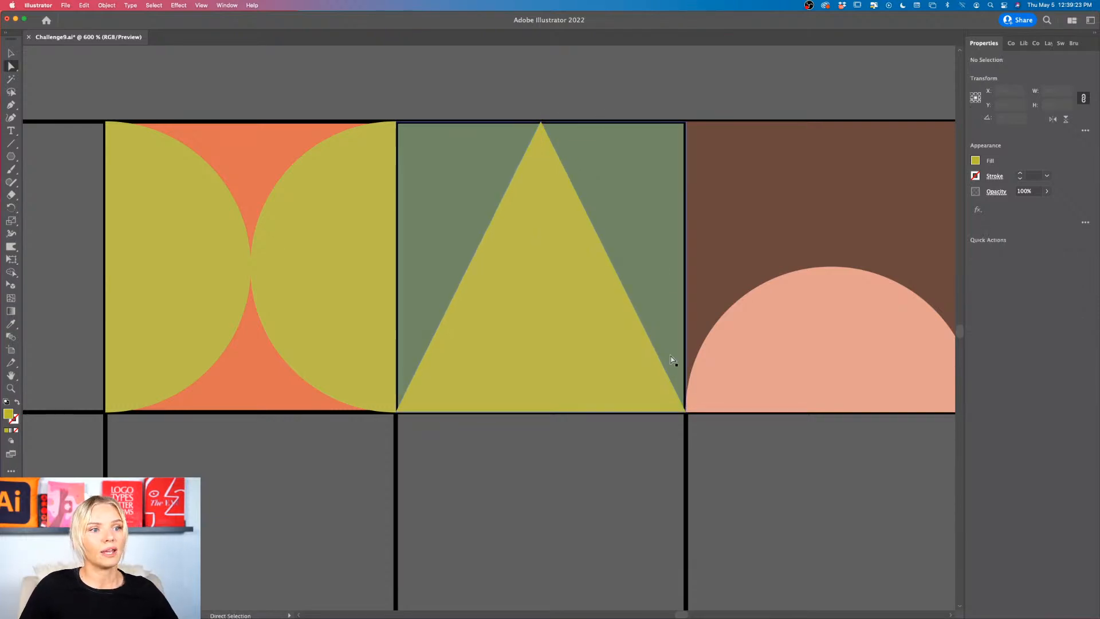
Step: Try several sampled swatch colors on the triangle, including orange, light yellow and dark green, and settle on brown
scroll(671, 358, down, 2)
scroll(671, 360, down, 1)
key(v)
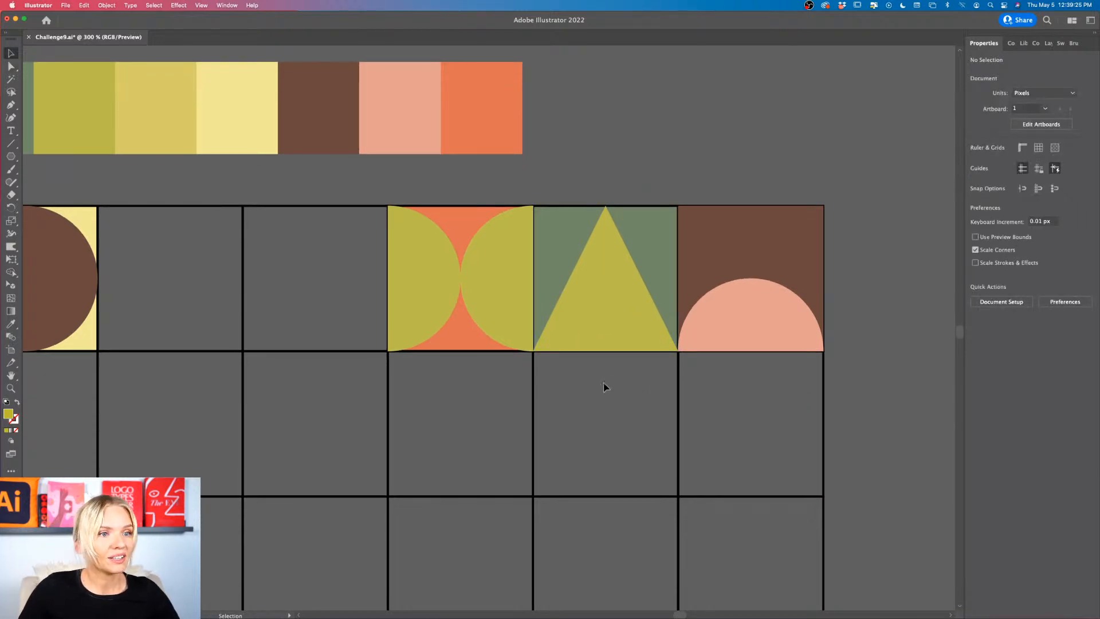
scroll(607, 382, left, 2)
click(609, 345)
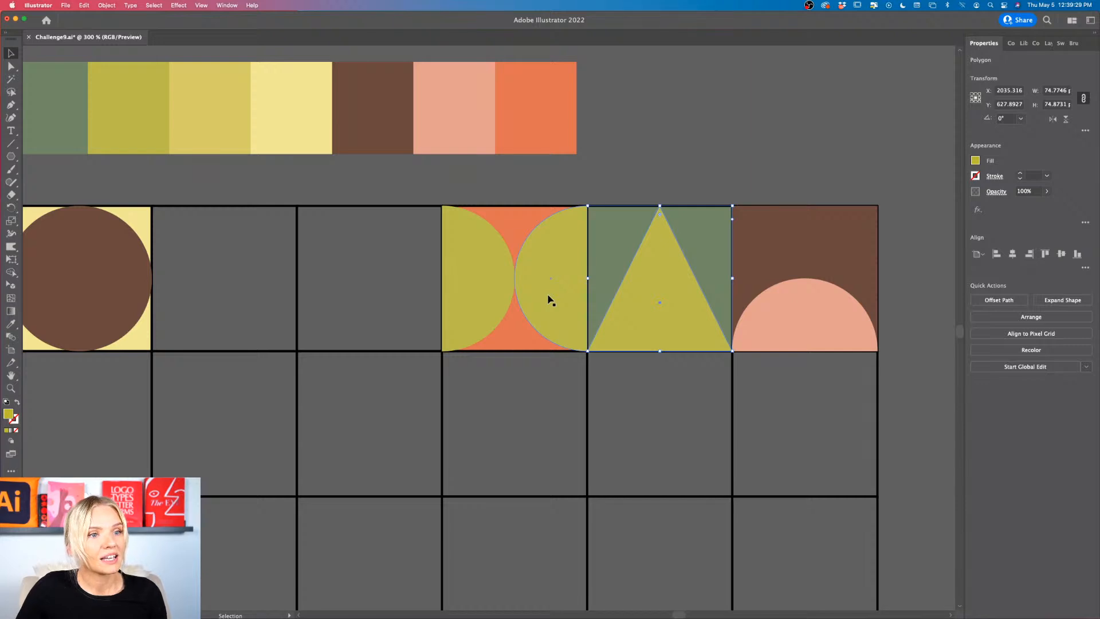
key(i)
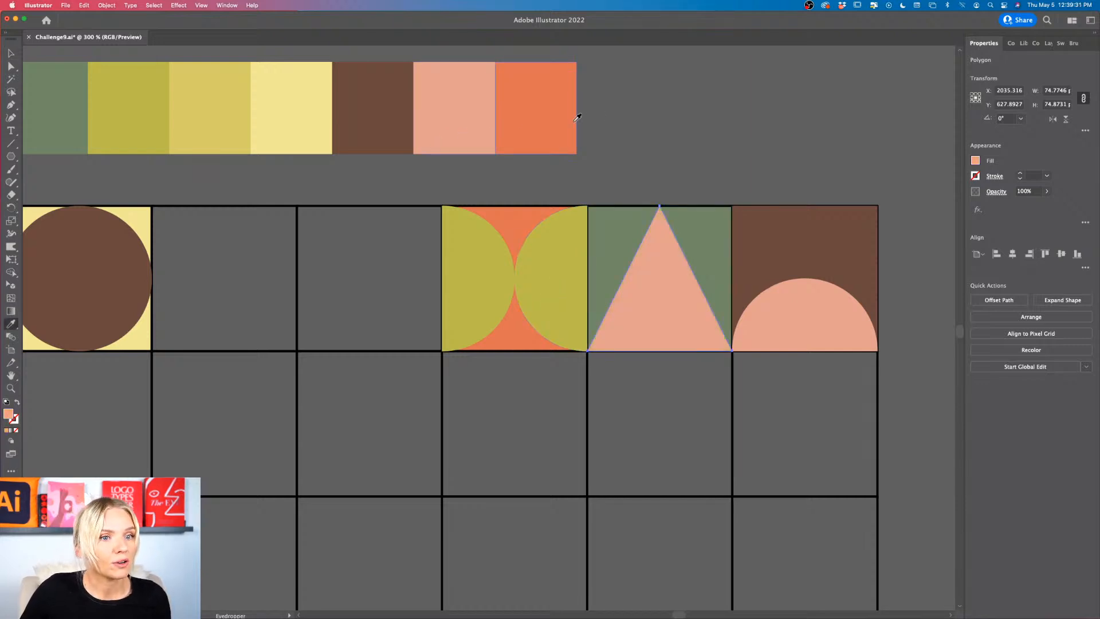
click(555, 110)
click(307, 108)
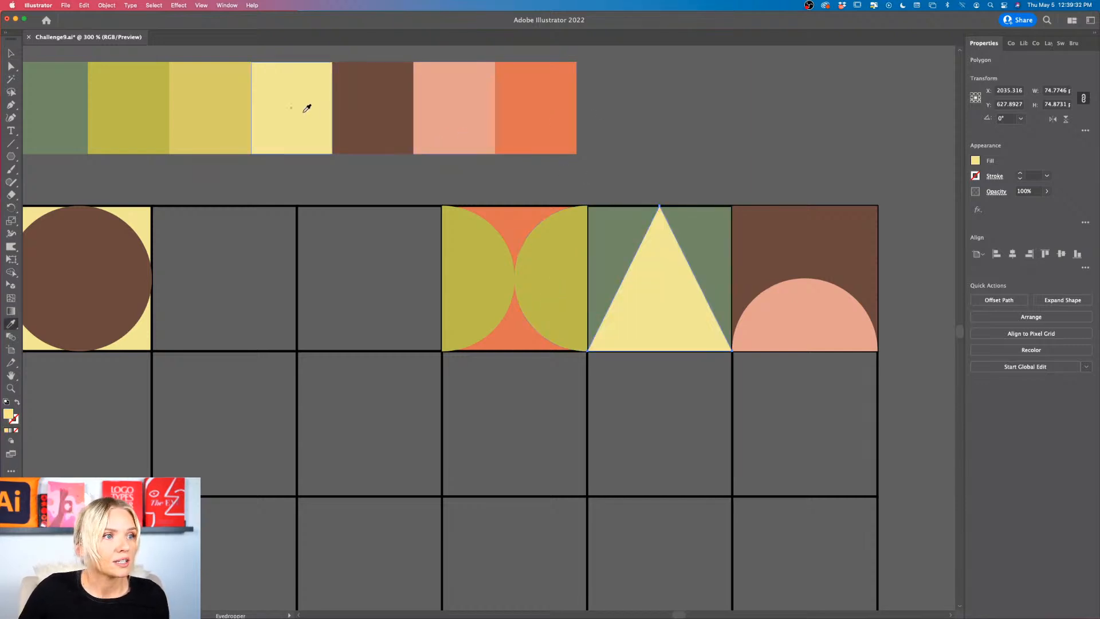
click(206, 108)
click(160, 116)
click(85, 112)
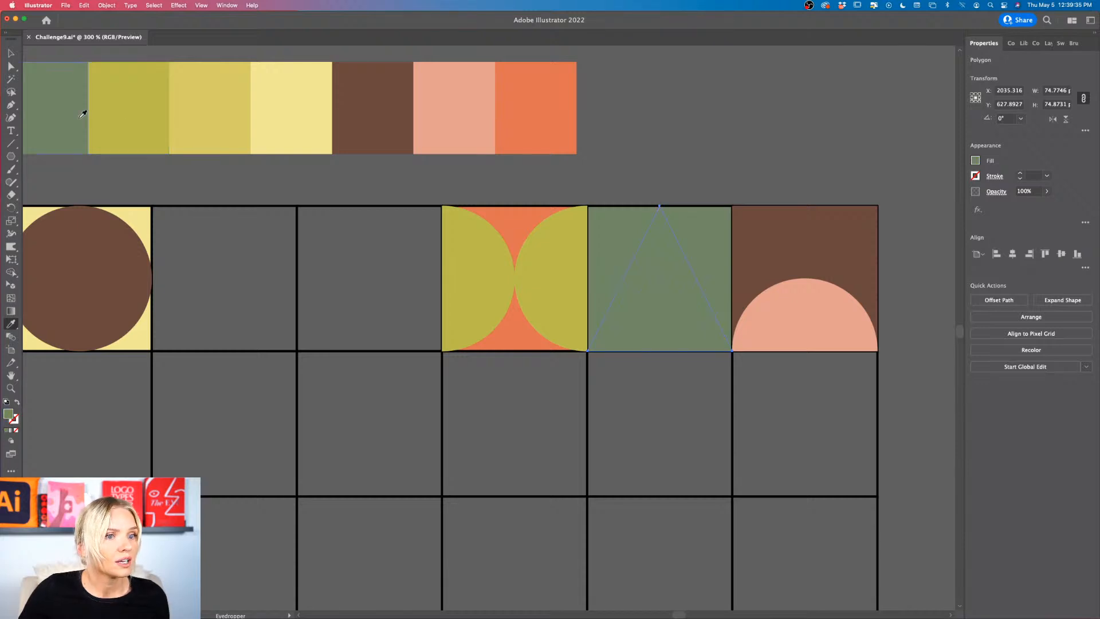
click(386, 113)
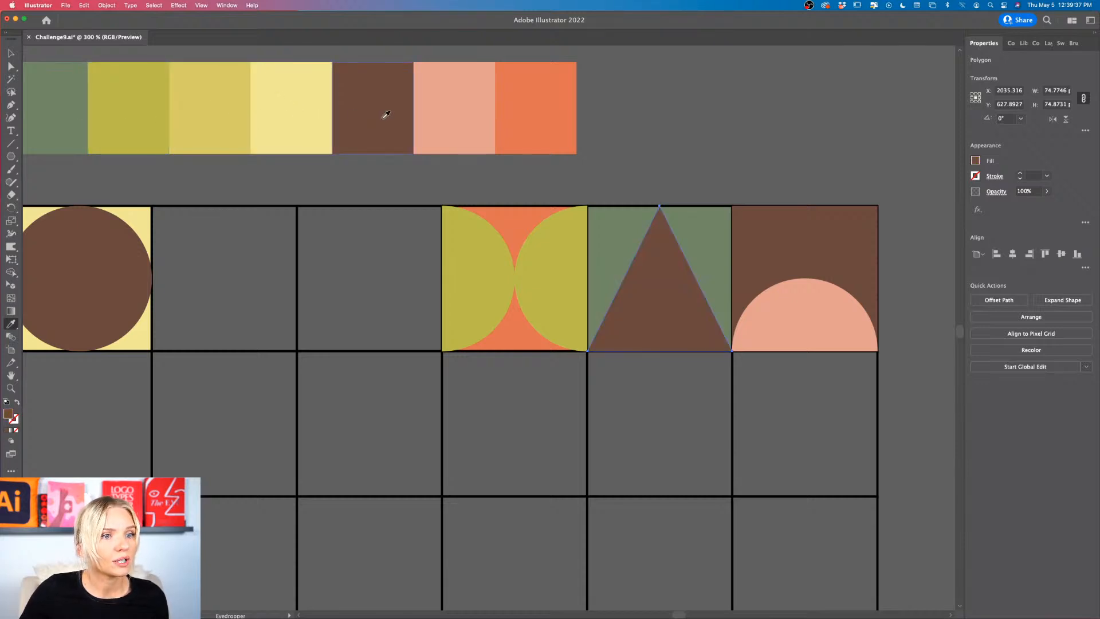
key(v)
click(734, 153)
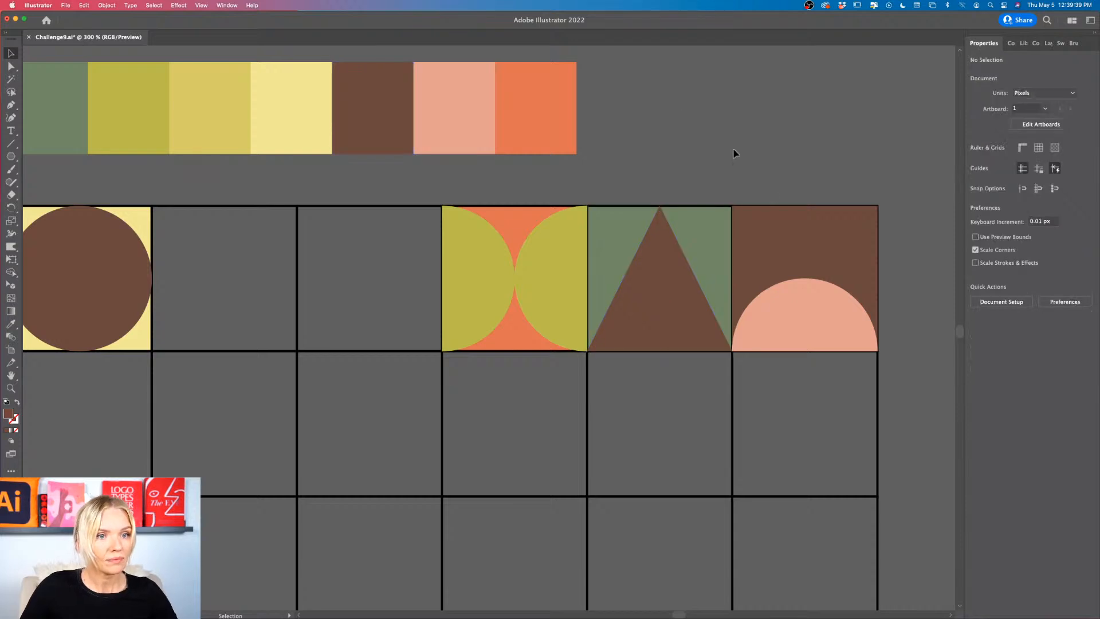
Step: Fill the background square of the sixth cell with the orange sampled from the swatch row
click(768, 210)
key(i)
click(553, 95)
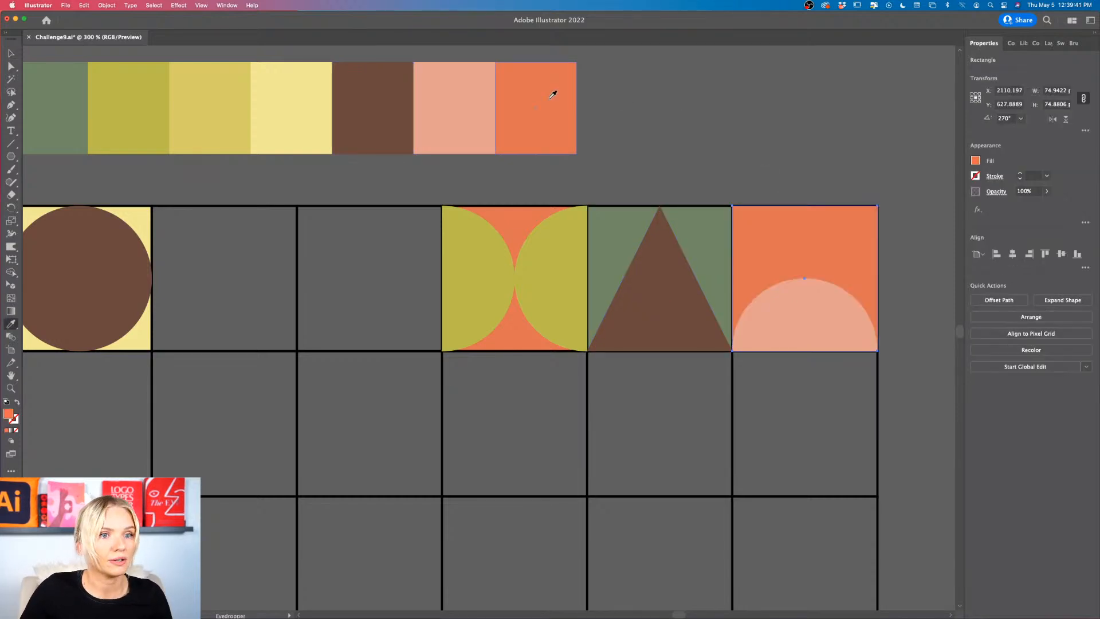
scroll(727, 131, left, 1)
key(v)
click(727, 134)
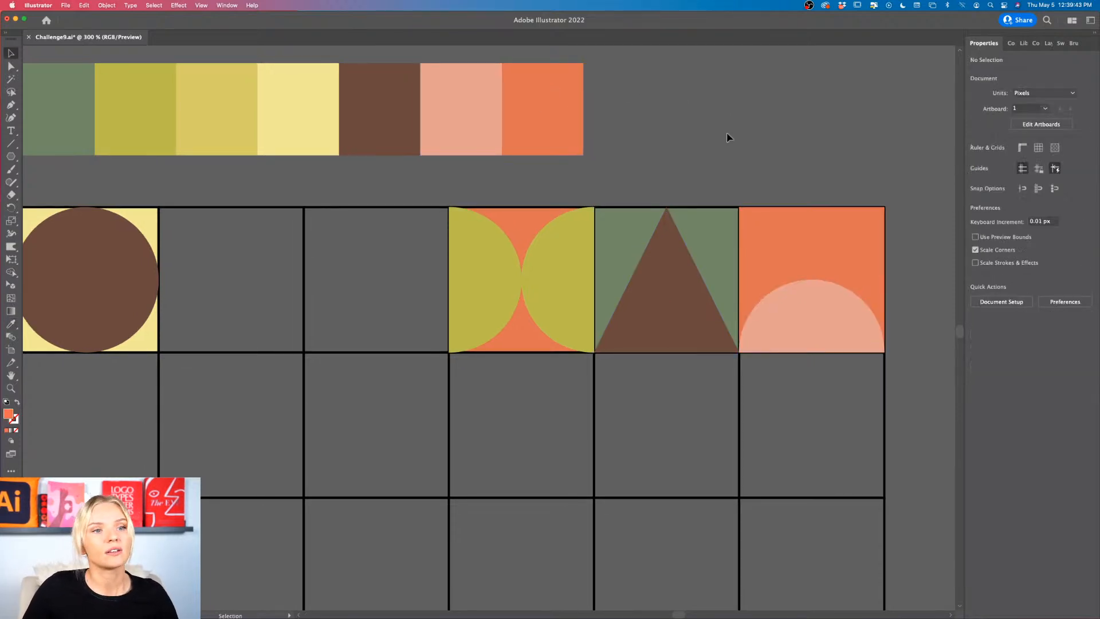
Step: Duplicate the green background square of the fifth cell into the empty third cell of the first row
scroll(728, 143, down, 2)
scroll(758, 334, up, 1)
scroll(714, 251, left, 1)
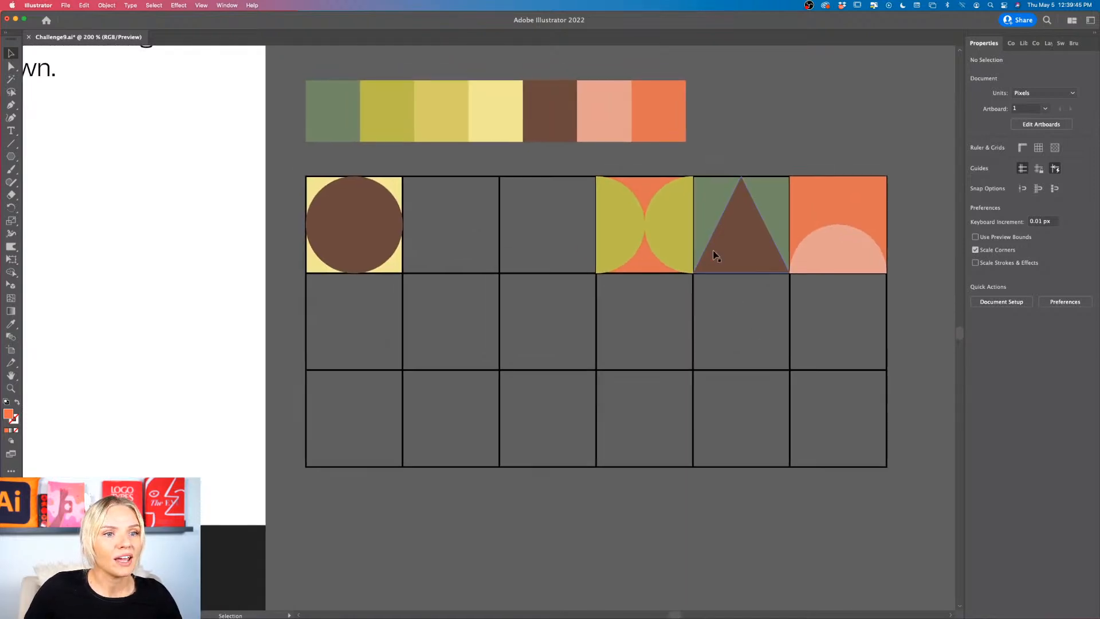
scroll(716, 255, up, 2)
scroll(716, 253, left, 3)
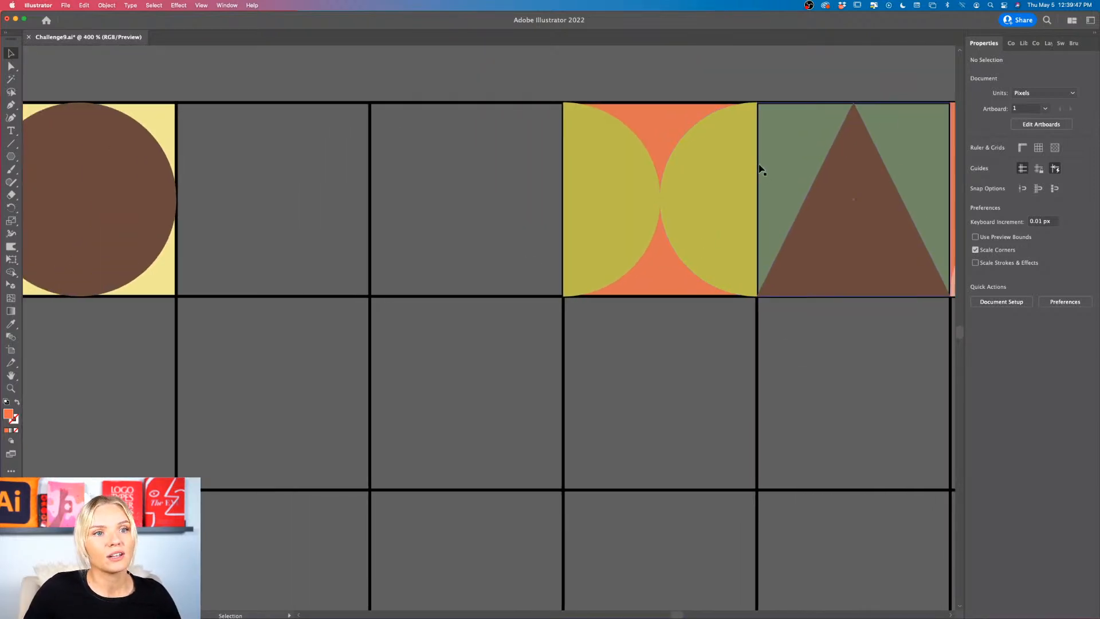
click(779, 163)
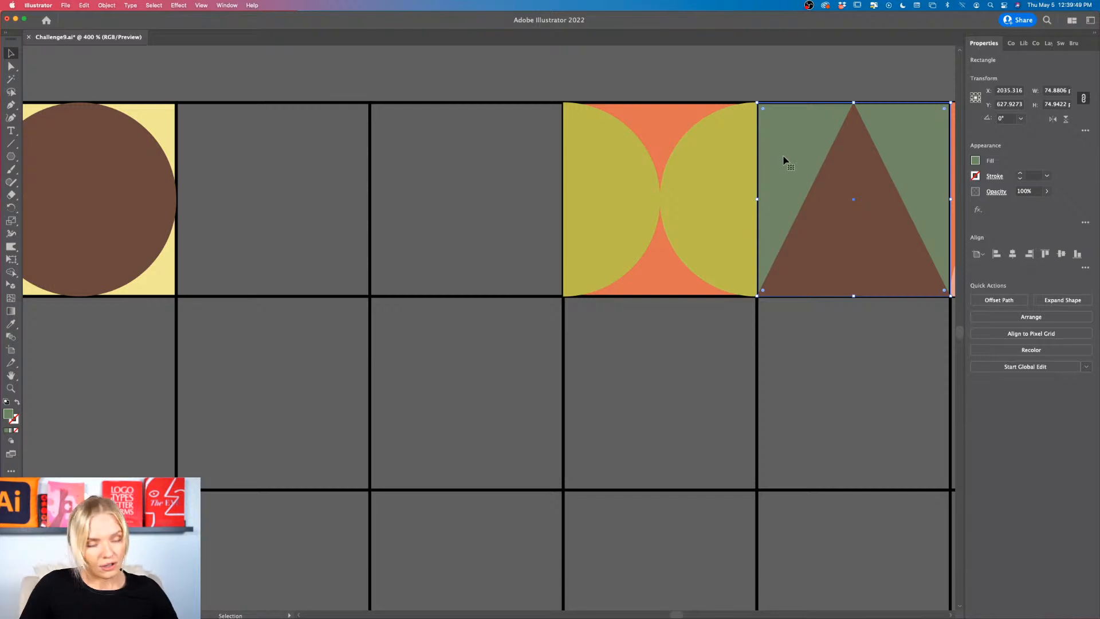
drag(783, 161, 397, 160)
scroll(399, 165, up, 2)
scroll(399, 165, up, 2)
scroll(399, 165, left, 2)
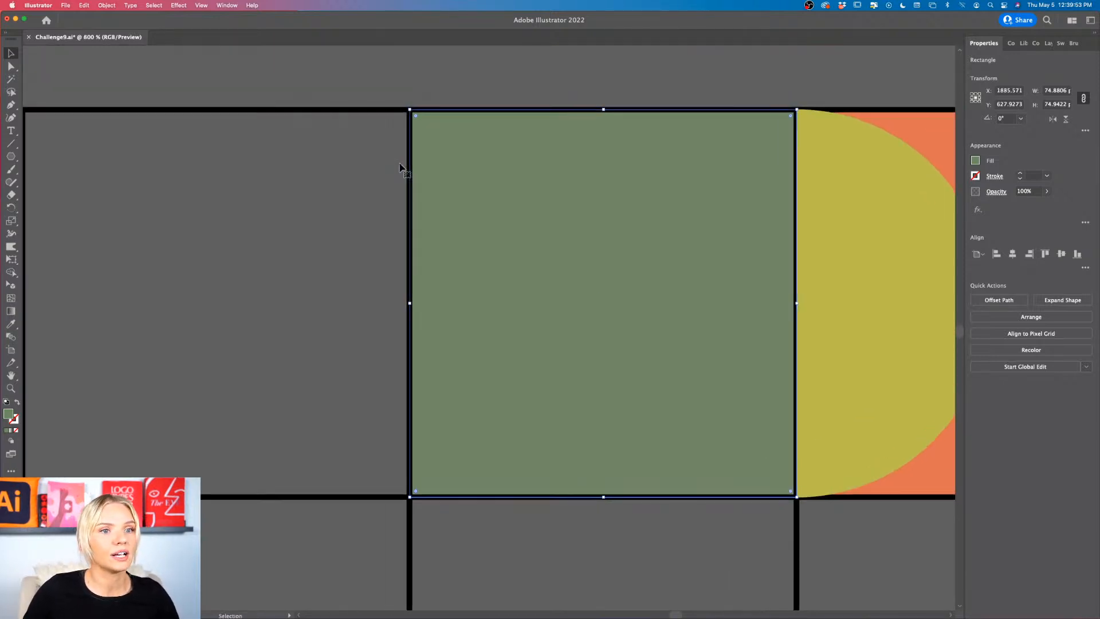
Step: Shorten the green square in the third cell to its upper half, about 36.75 px tall, and duplicate it directly below
click(163, 172)
click(530, 229)
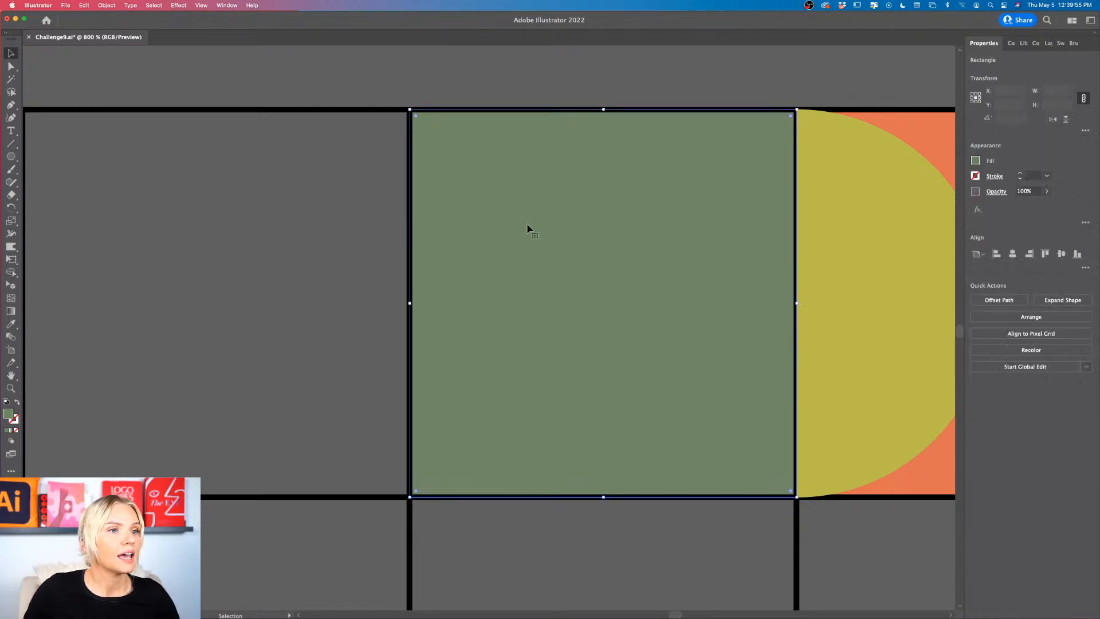
drag(606, 500, 610, 298)
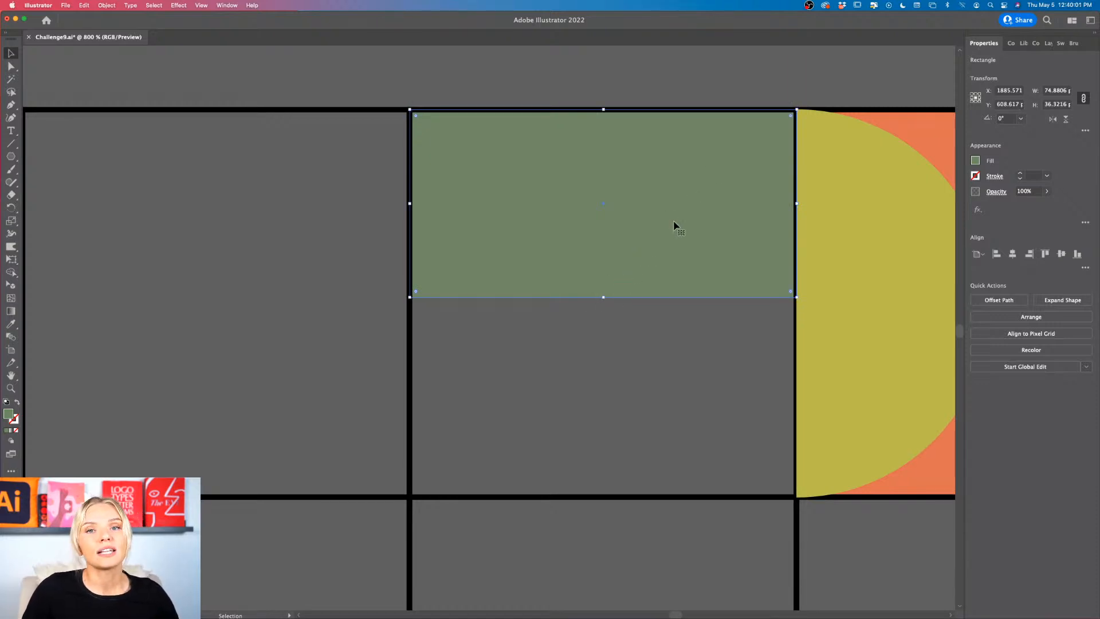
drag(603, 297, 603, 299)
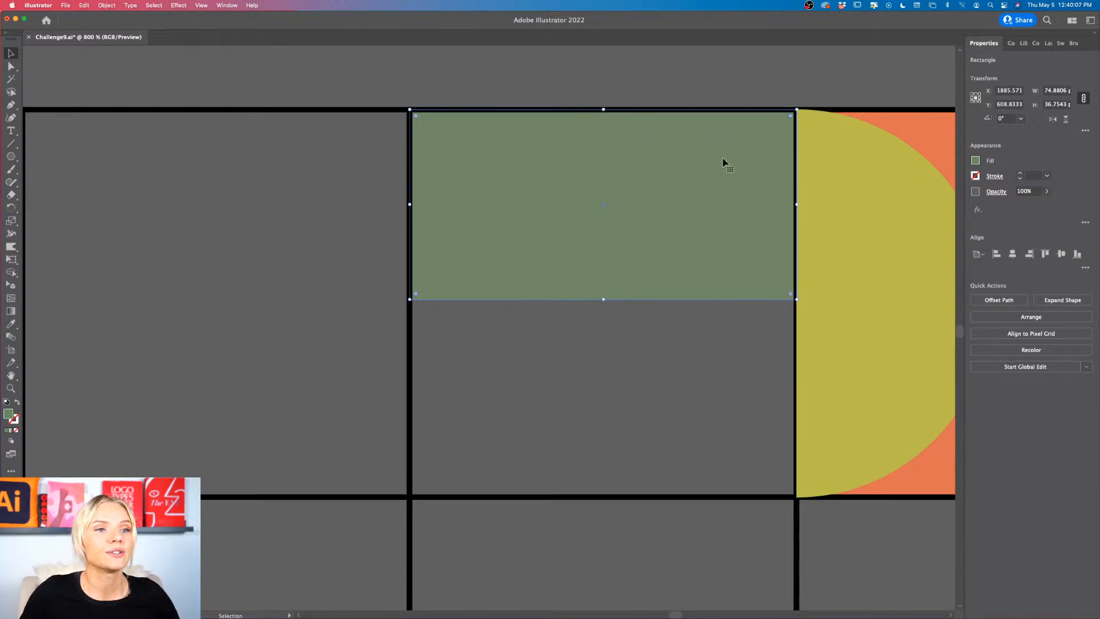
drag(719, 154, 713, 345)
click(463, 491)
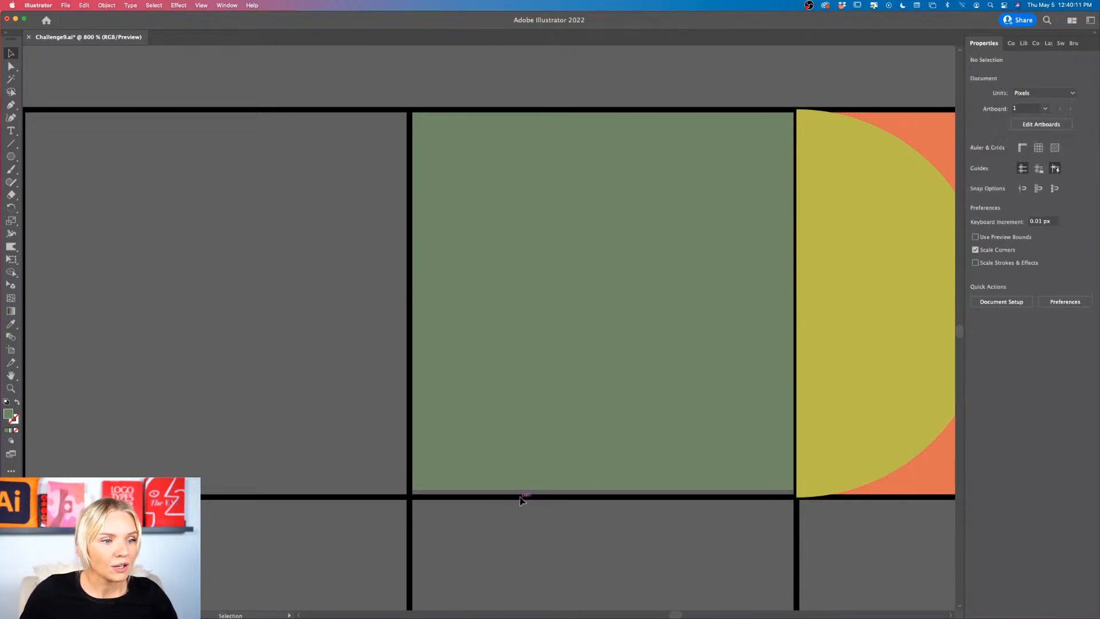
Step: Stretch both green rectangles in the third cell together down to the cell's bottom edge, making each about 37.47 px tall
scroll(526, 497, up, 1)
scroll(525, 498, up, 6)
scroll(527, 500, down, 2)
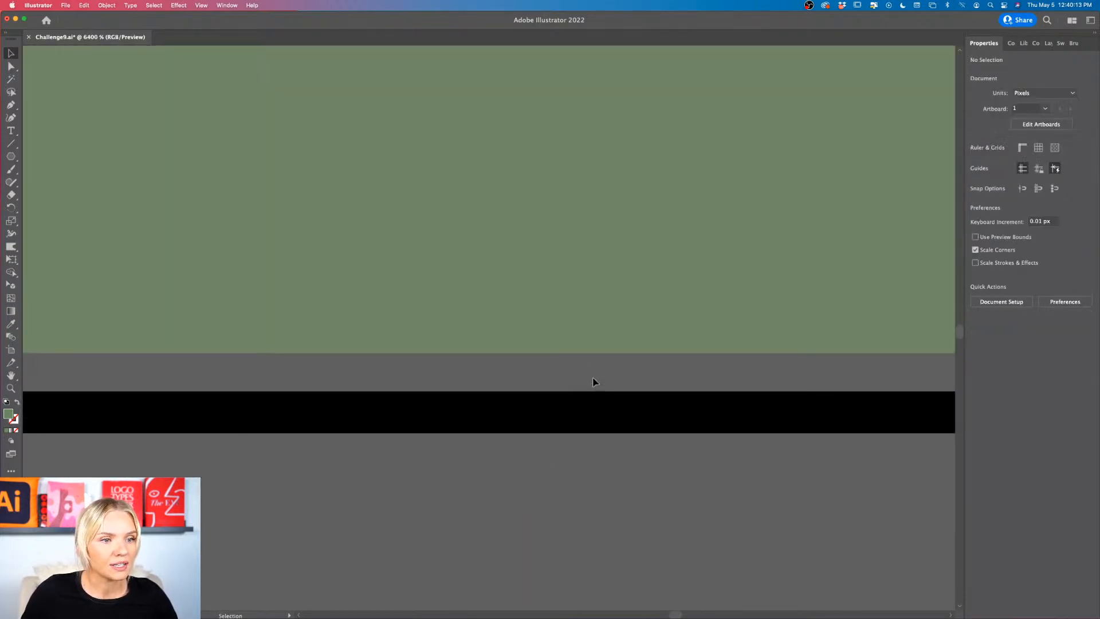
scroll(593, 379, down, 5)
scroll(593, 378, down, 2)
scroll(592, 376, right, 3)
scroll(593, 377, up, 2)
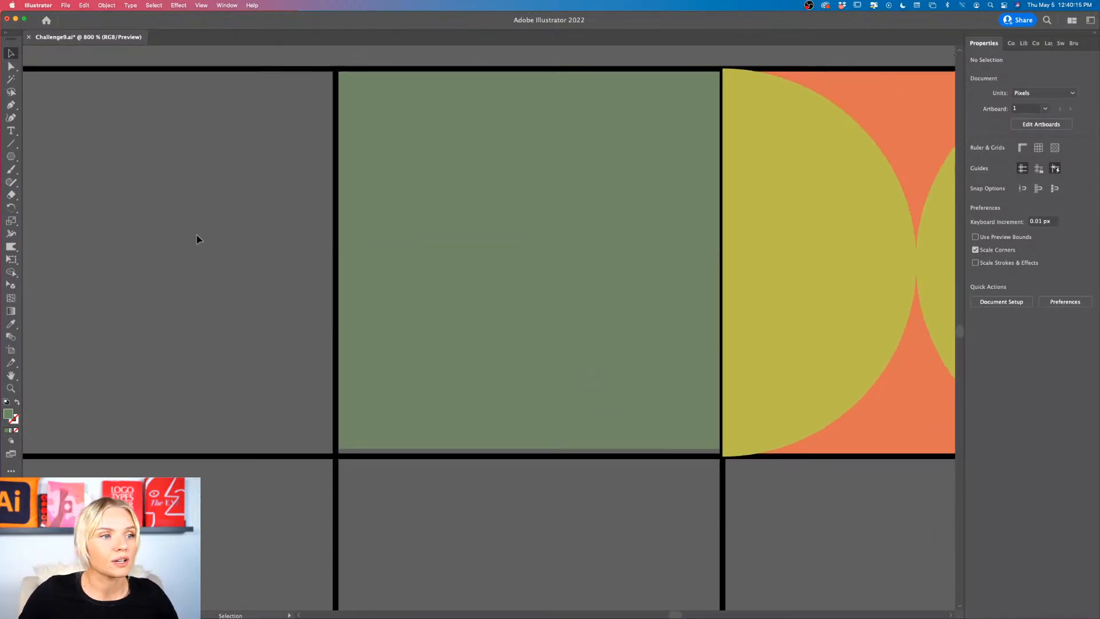
click(436, 330)
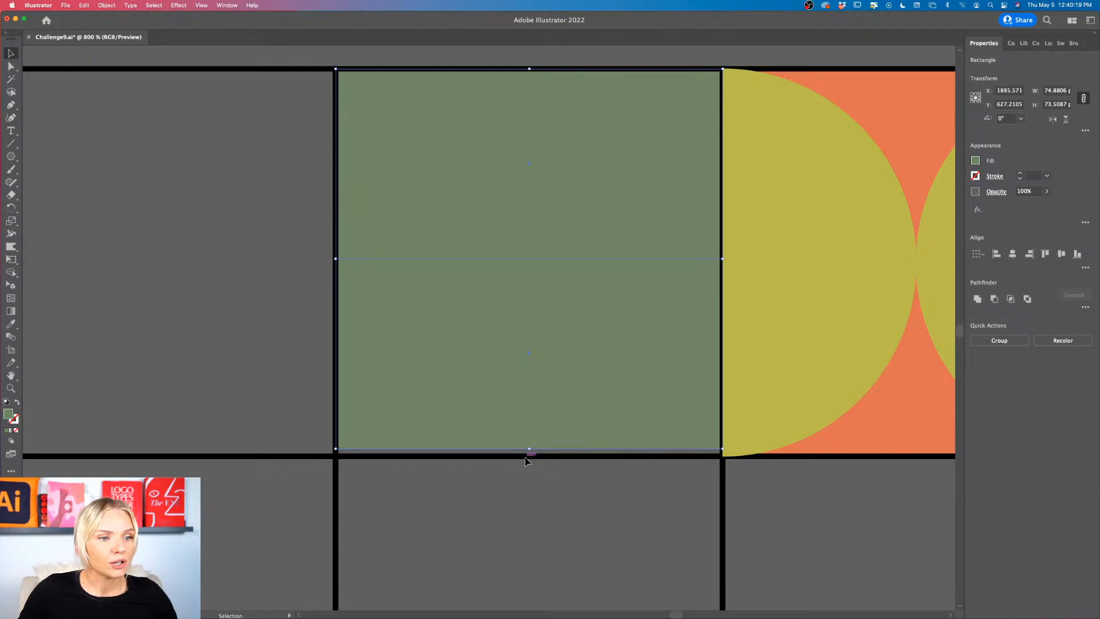
scroll(525, 457, up, 3)
drag(535, 412, 533, 432)
scroll(533, 432, down, 4)
click(553, 473)
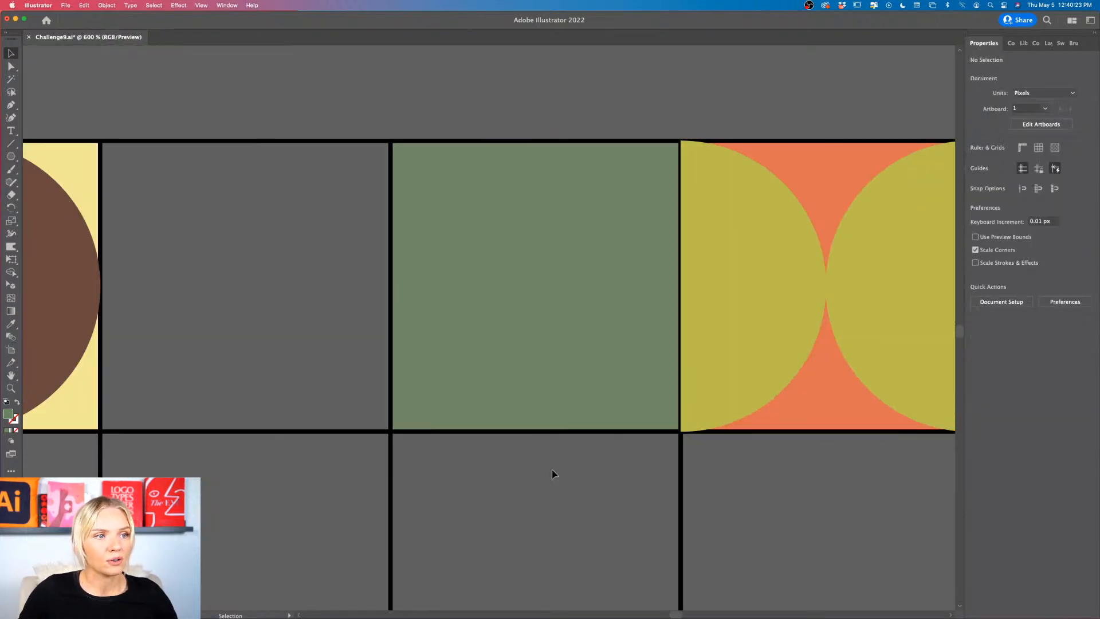
Step: Fill the lower green rectangle in the third cell with the brown sampled from the swatch row
scroll(553, 473, down, 2)
scroll(553, 471, down, 1)
click(582, 378)
scroll(580, 378, right, 2)
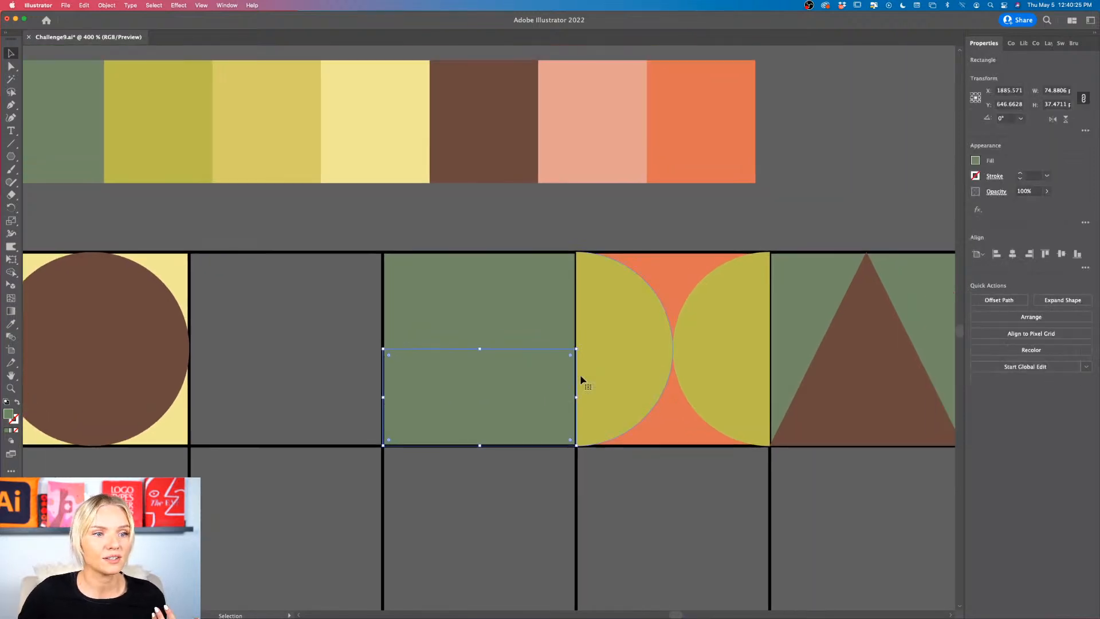
scroll(579, 378, right, 2)
scroll(580, 378, up, 1)
key(i)
click(464, 196)
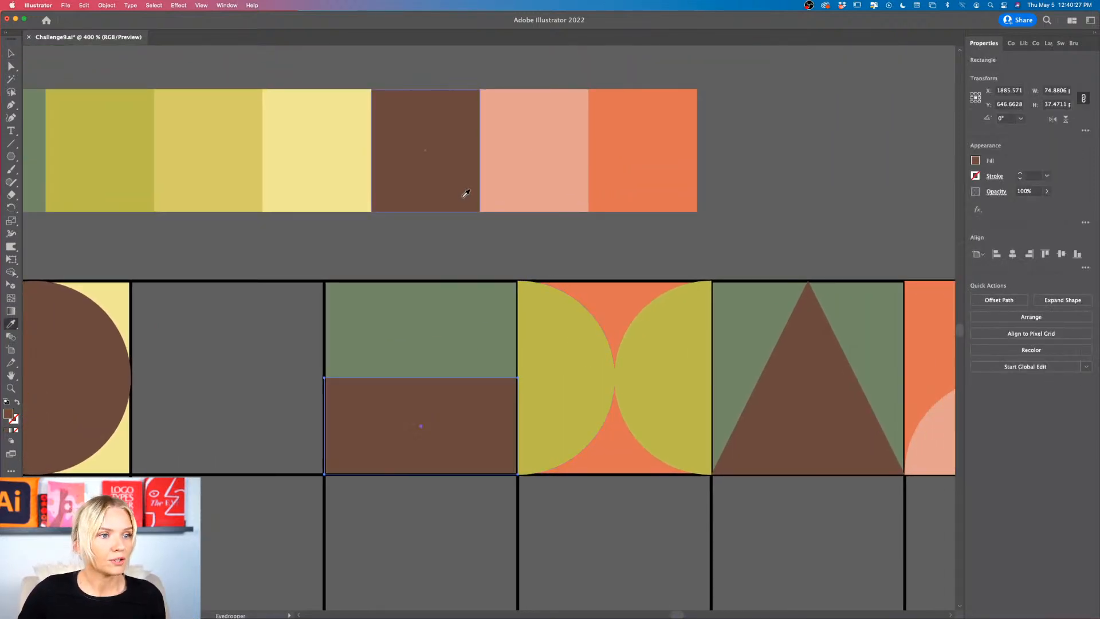
key(v)
click(458, 241)
scroll(498, 309, down, 2)
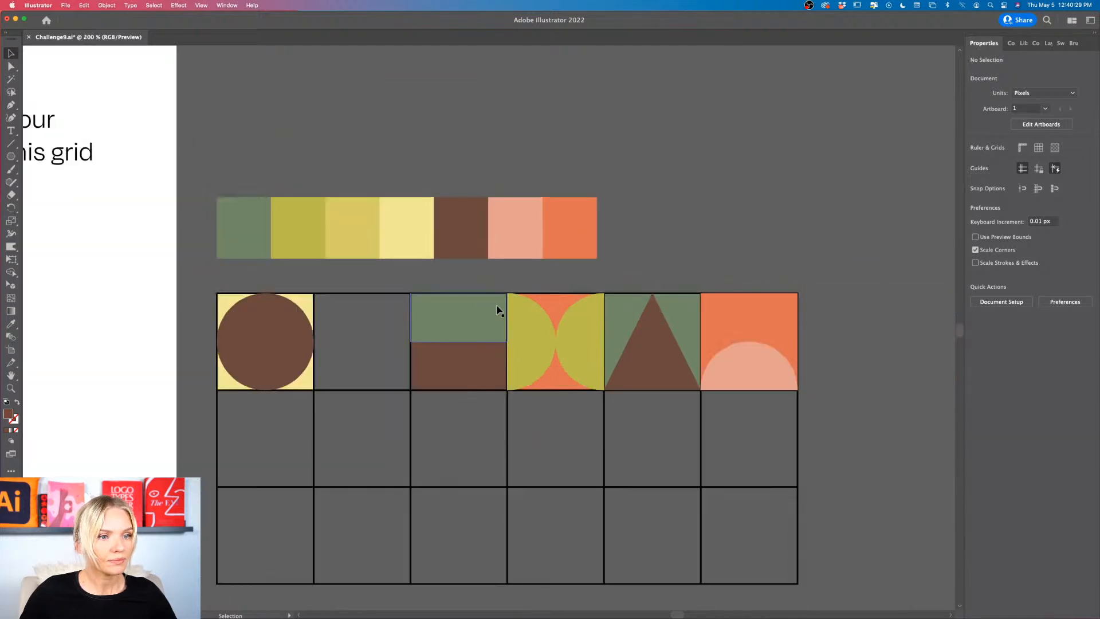
Step: Look over the finished first-row tiles and the empty cells of the grid
scroll(474, 408, down, 1)
scroll(474, 408, left, 1)
scroll(474, 408, down, 1)
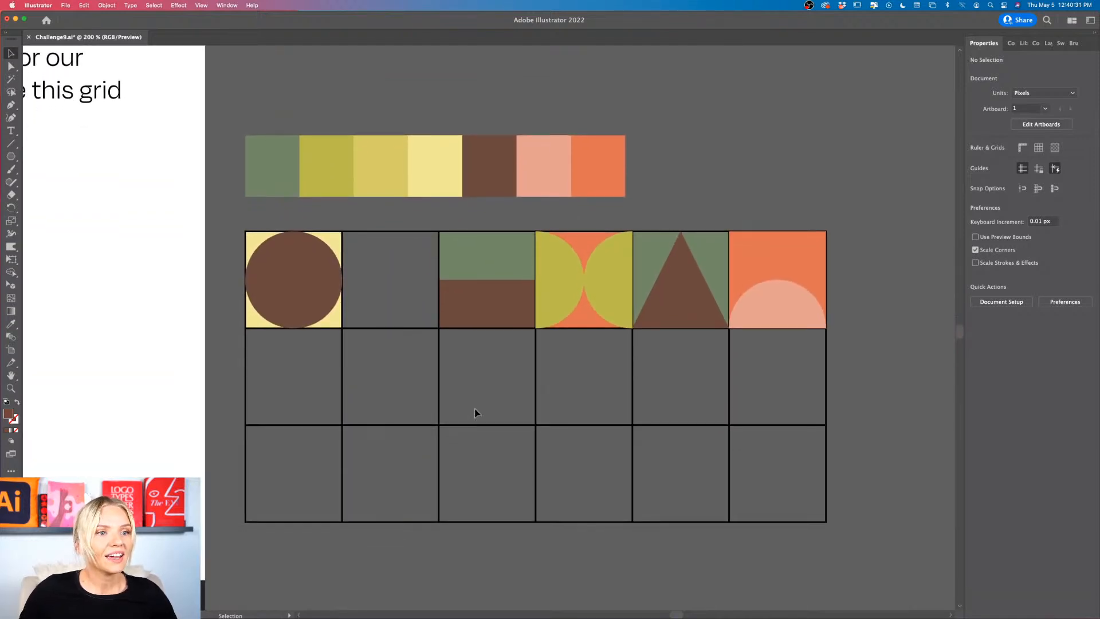
scroll(474, 413, right, 1)
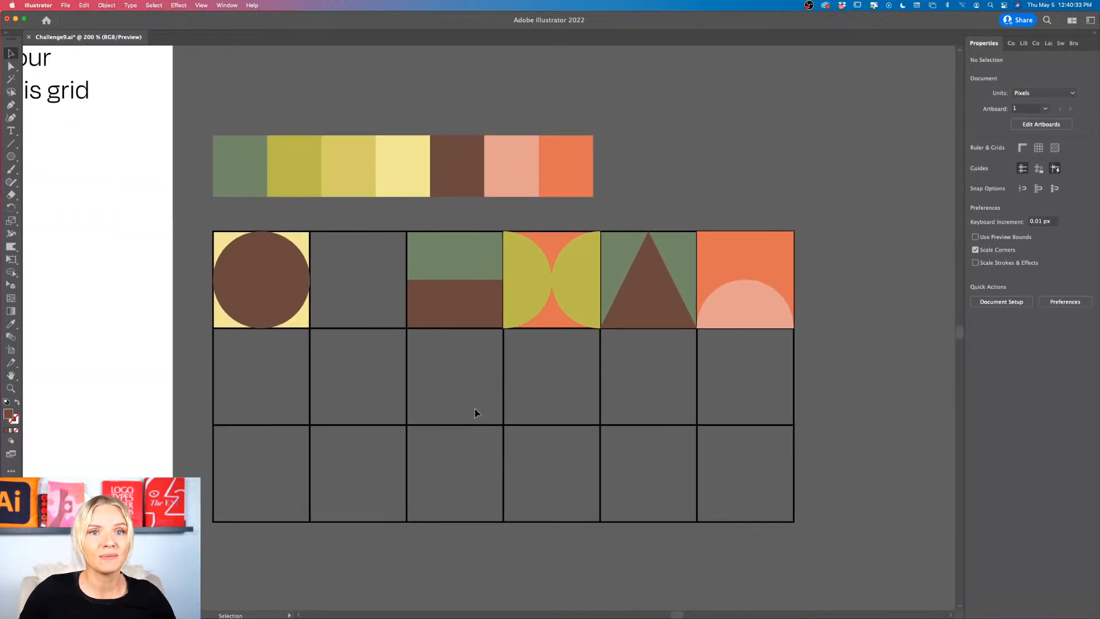
scroll(474, 409, left, 1)
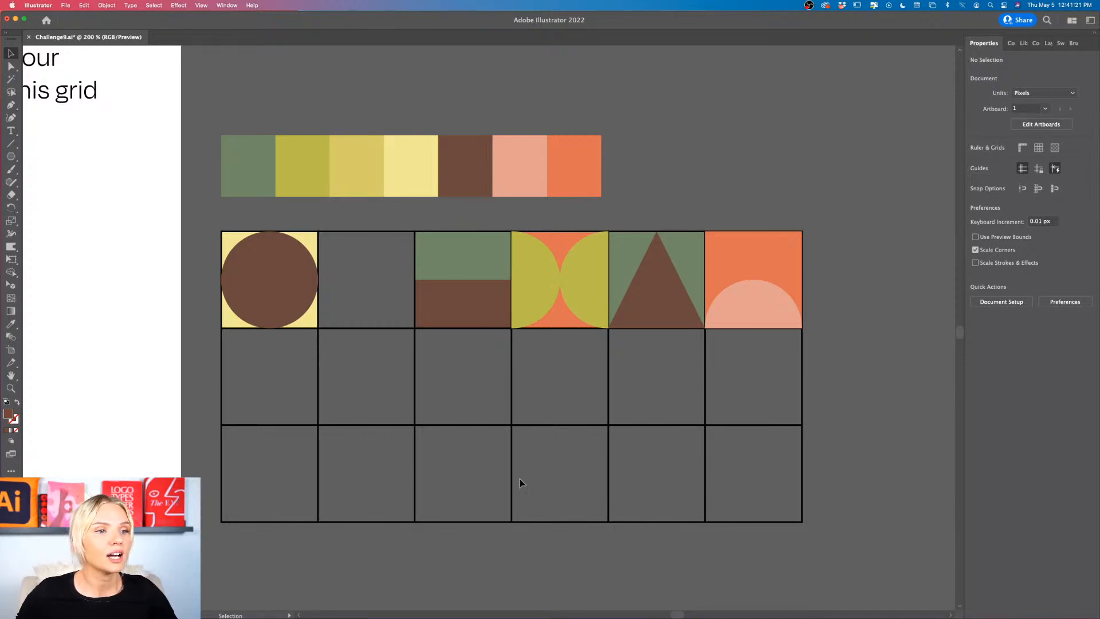
scroll(454, 338, left, 3)
scroll(454, 338, down, 1)
scroll(454, 338, up, 1)
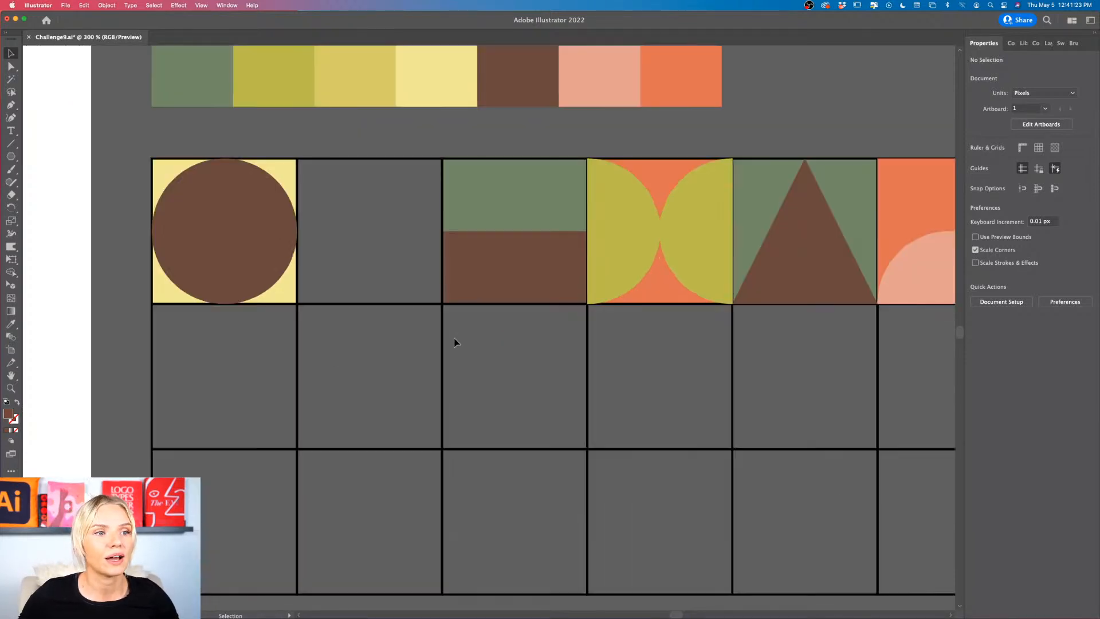
scroll(454, 338, right, 5)
scroll(453, 338, down, 4)
scroll(453, 338, left, 2)
scroll(454, 342, right, 2)
scroll(454, 342, up, 1)
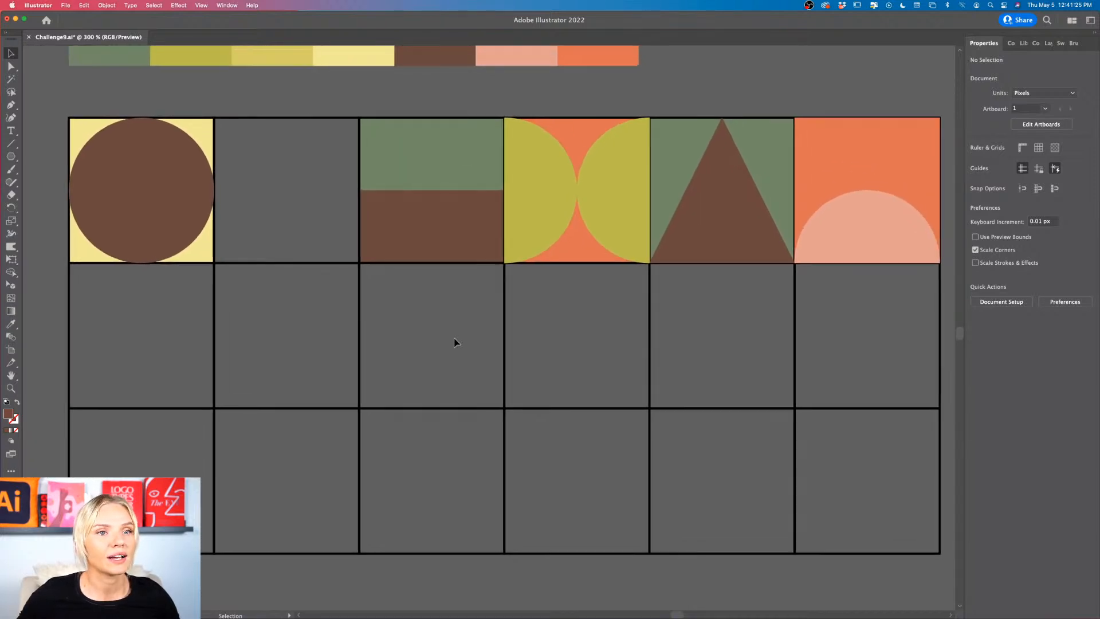
scroll(454, 342, down, 1)
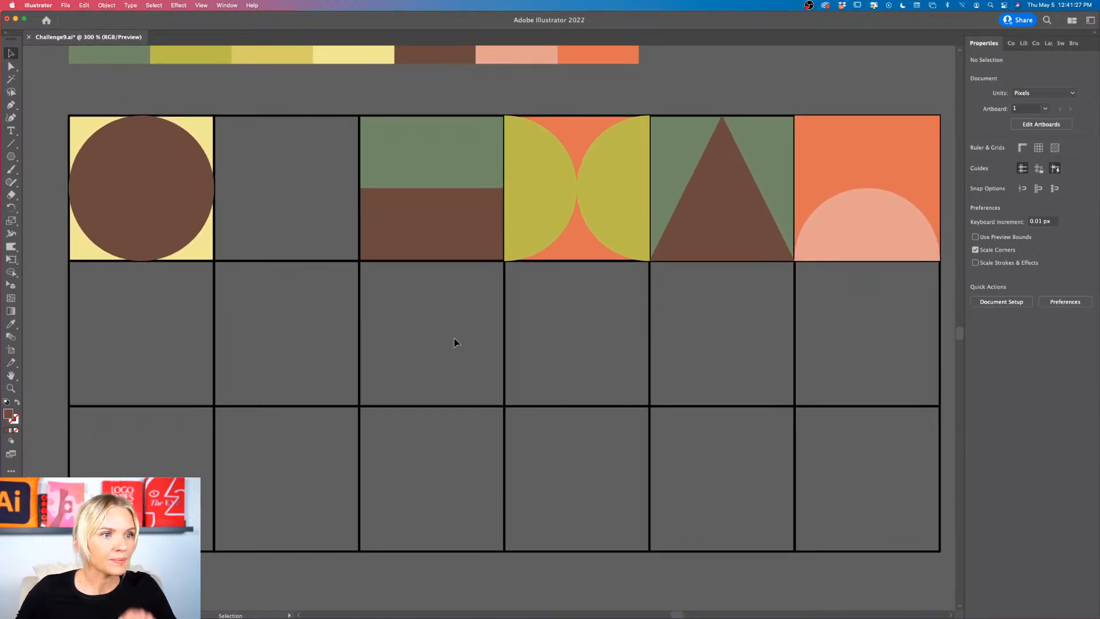
scroll(454, 343, up, 1)
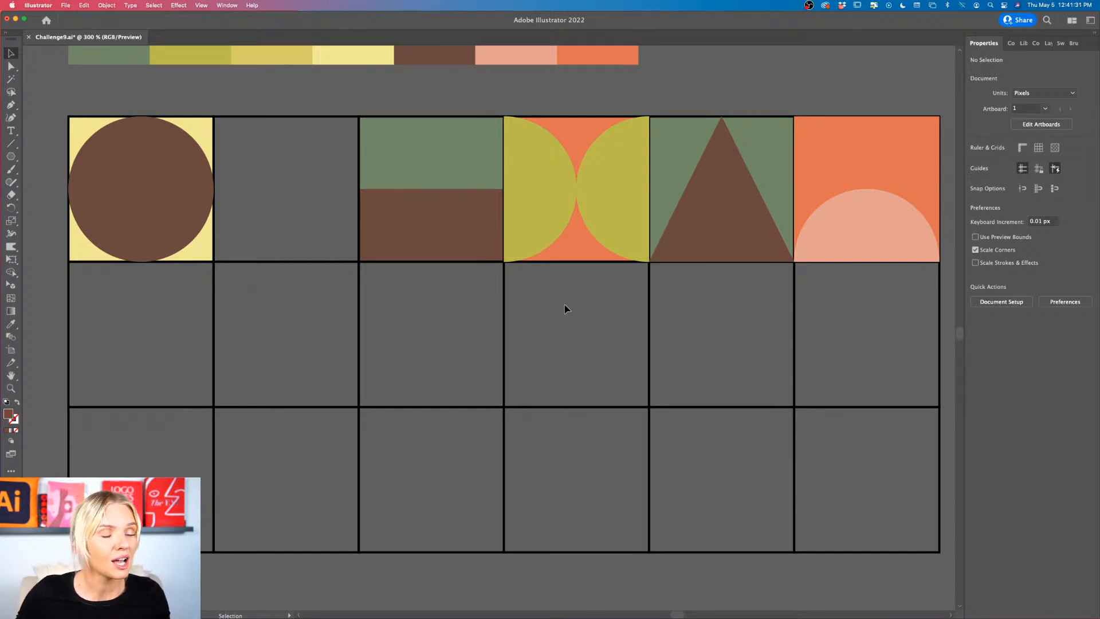
scroll(565, 309, down, 3)
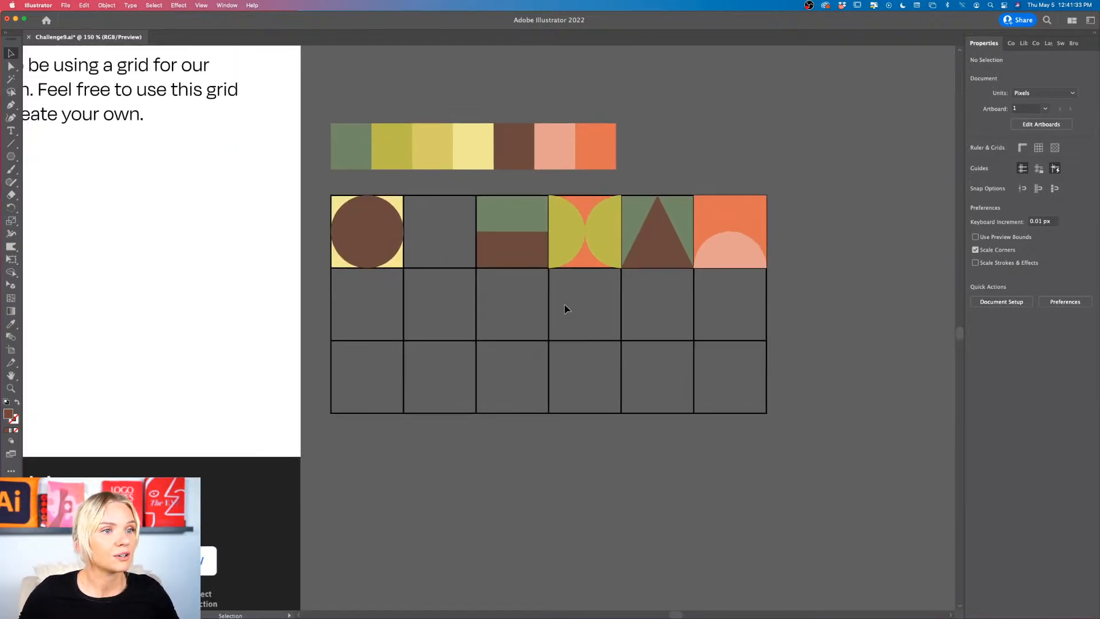
scroll(564, 309, up, 3)
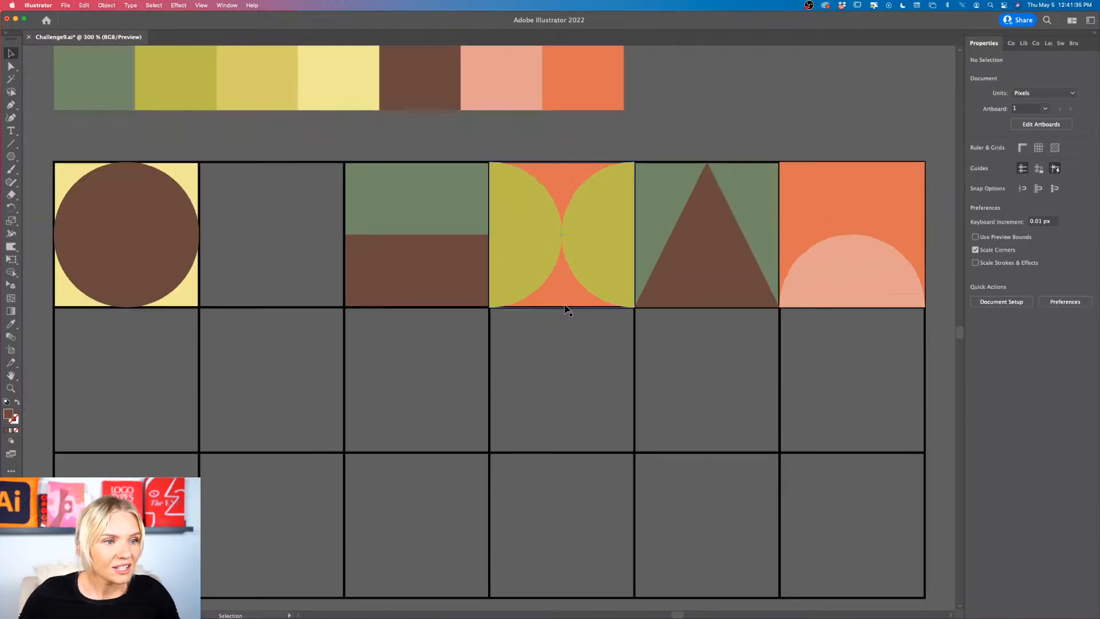
scroll(565, 310, left, 1)
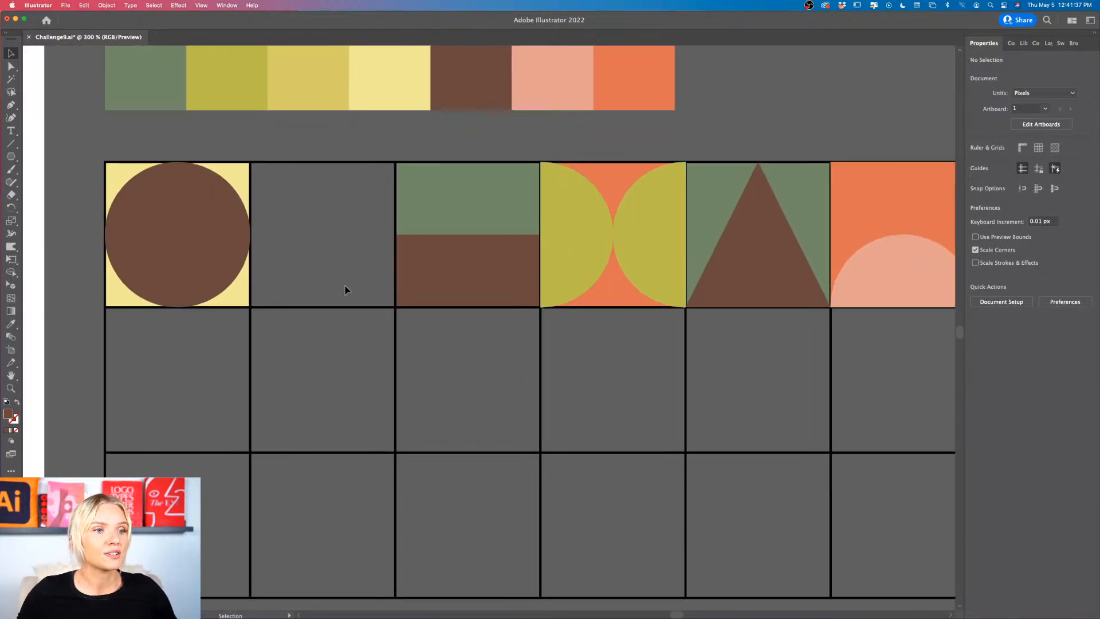
scroll(346, 288, up, 1)
scroll(345, 289, down, 2)
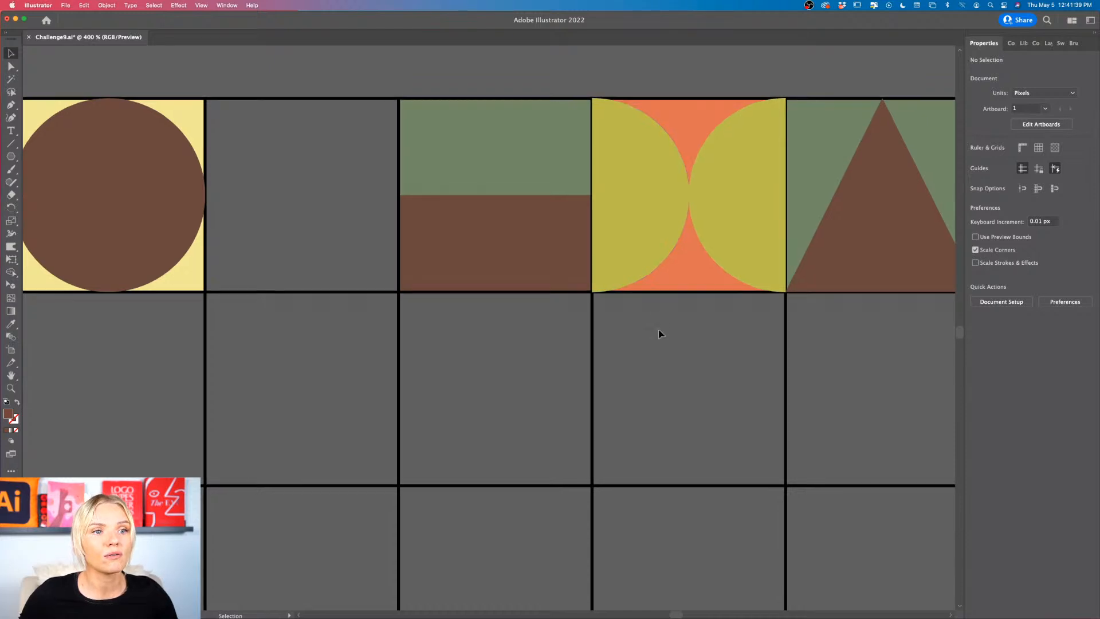
scroll(658, 331, right, 5)
scroll(658, 331, right, 2)
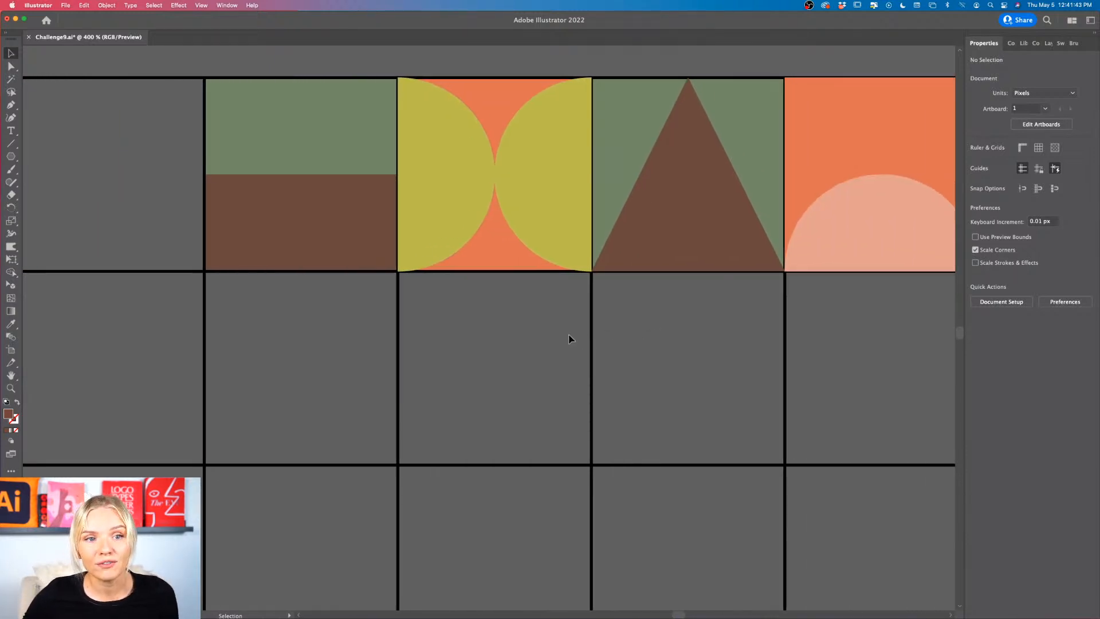
Step: Duplicate the orange background square of the fourth cell into the cell directly below and fill the copy with the triangle's brown
click(492, 246)
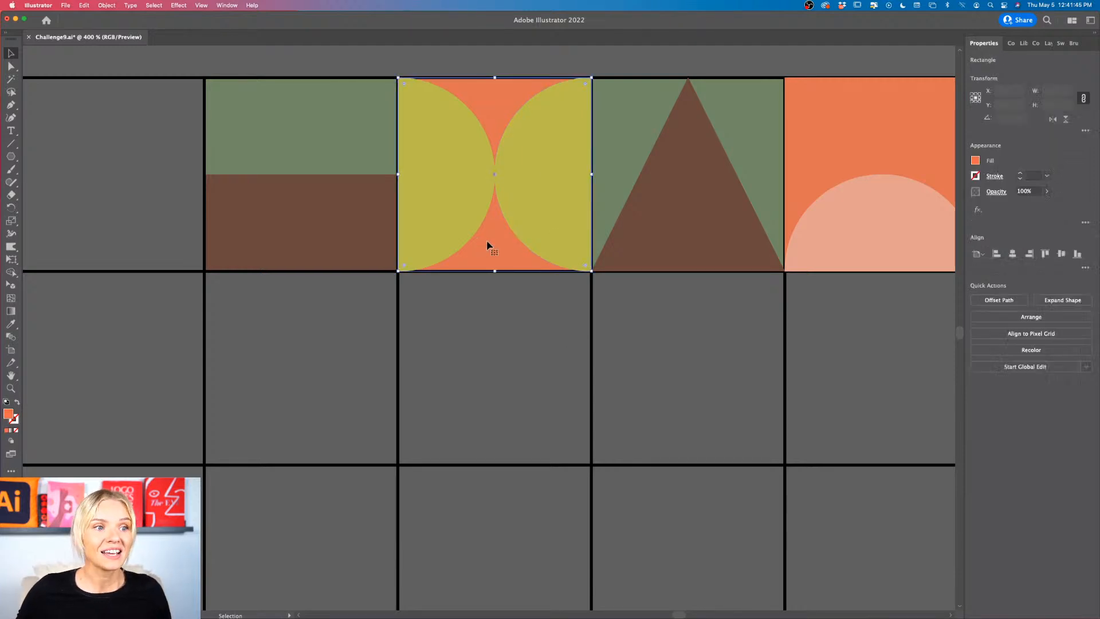
drag(495, 252, 488, 441)
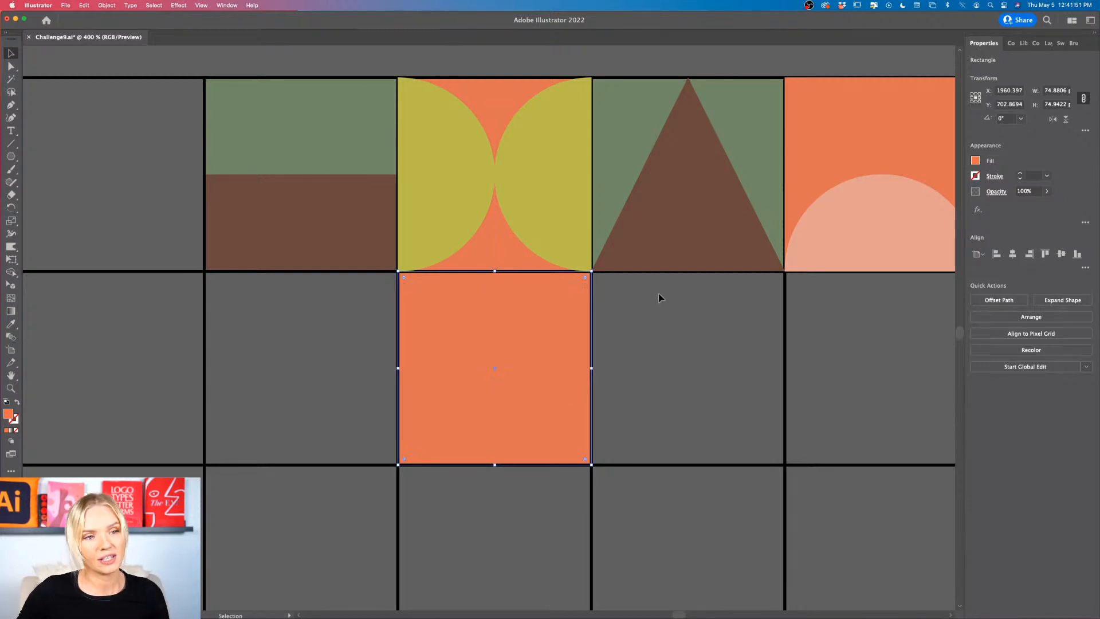
key(i)
click(700, 218)
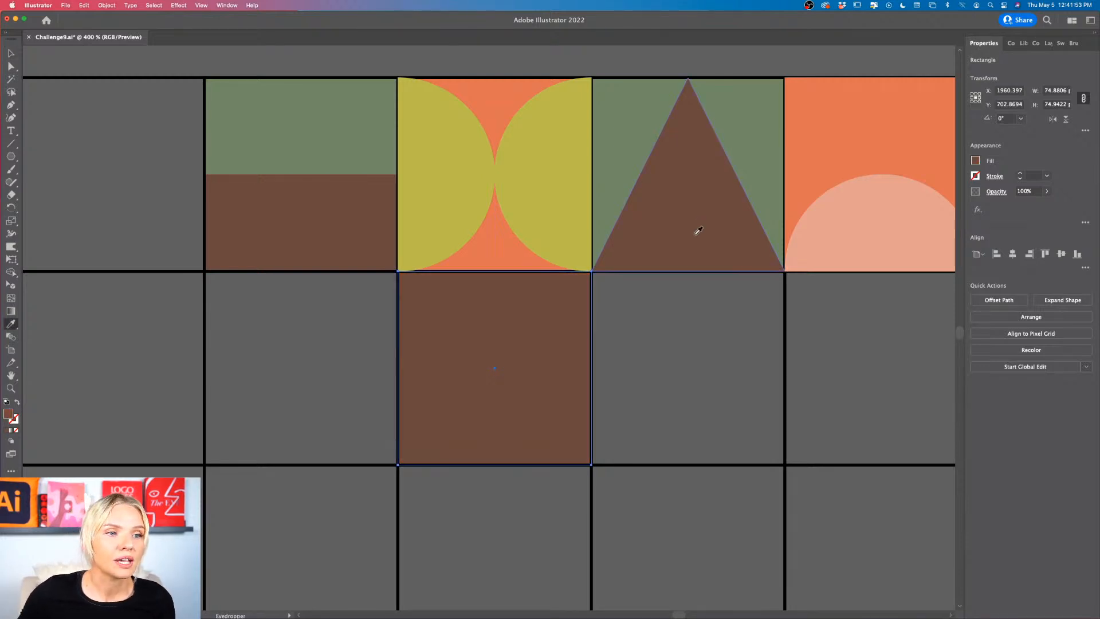
key(v)
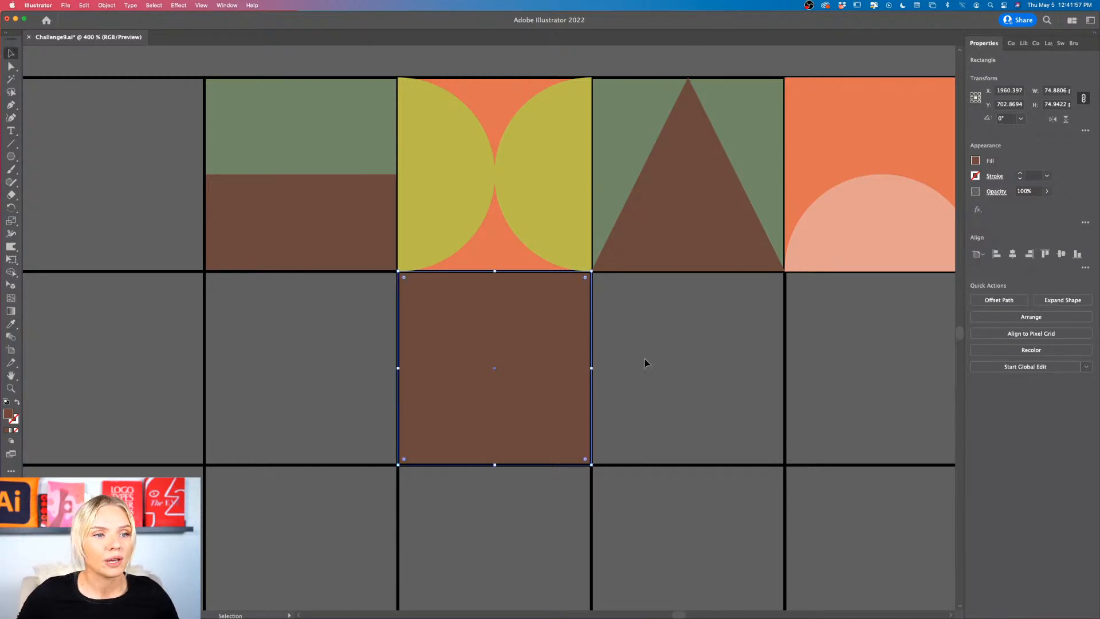
scroll(644, 359, down, 3)
scroll(645, 359, down, 1)
scroll(624, 360, up, 4)
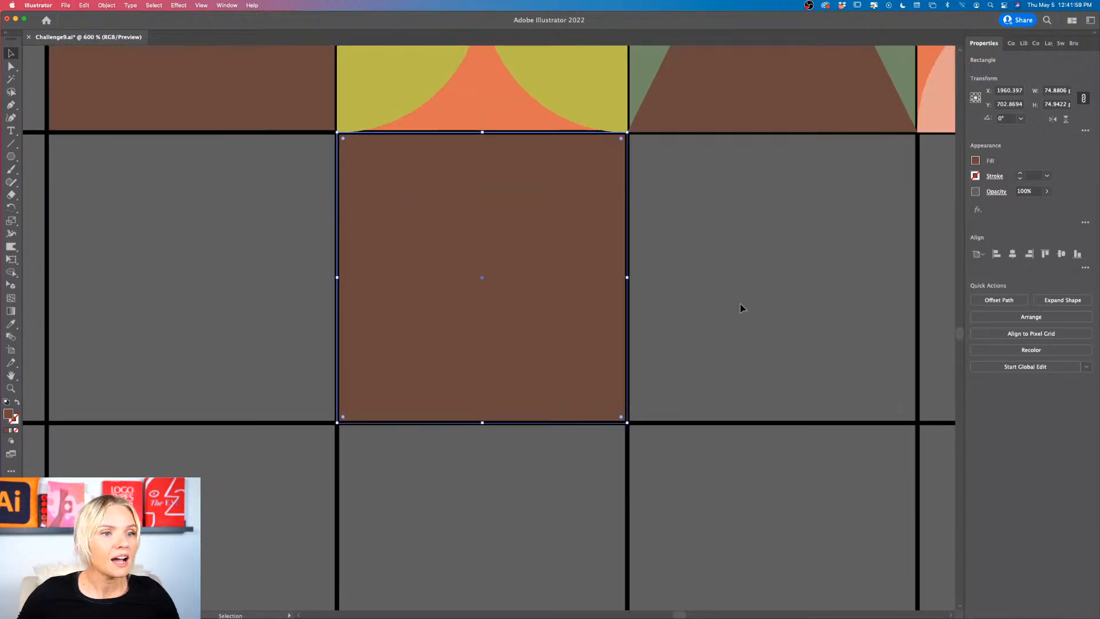
click(740, 308)
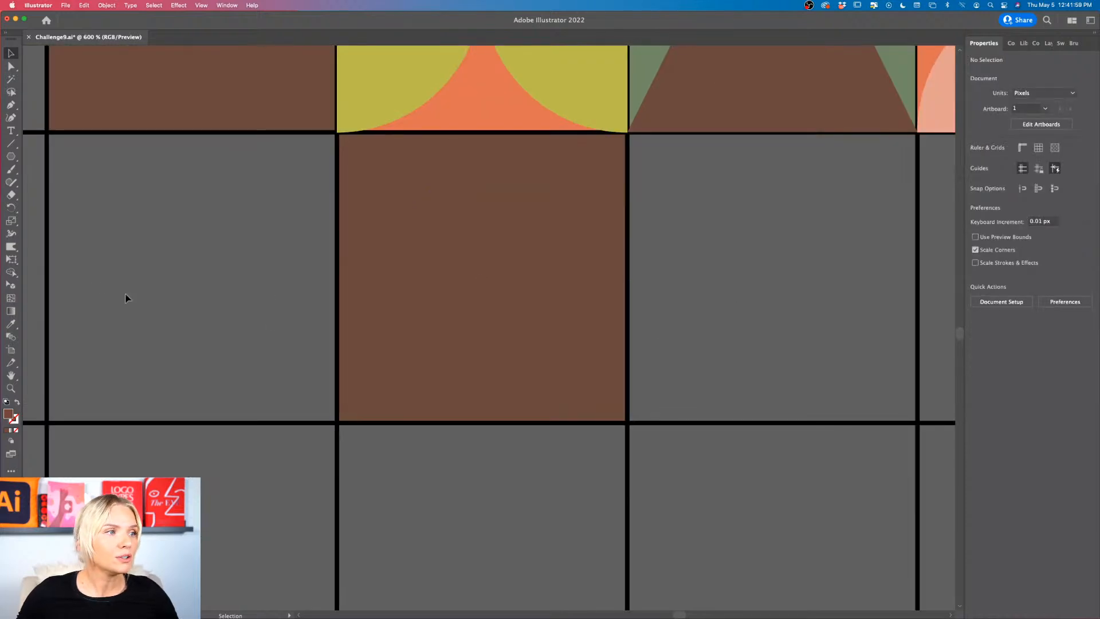
Step: Switch to the Pencil tool and set its Fidelity fully to Accurate
click(10, 183)
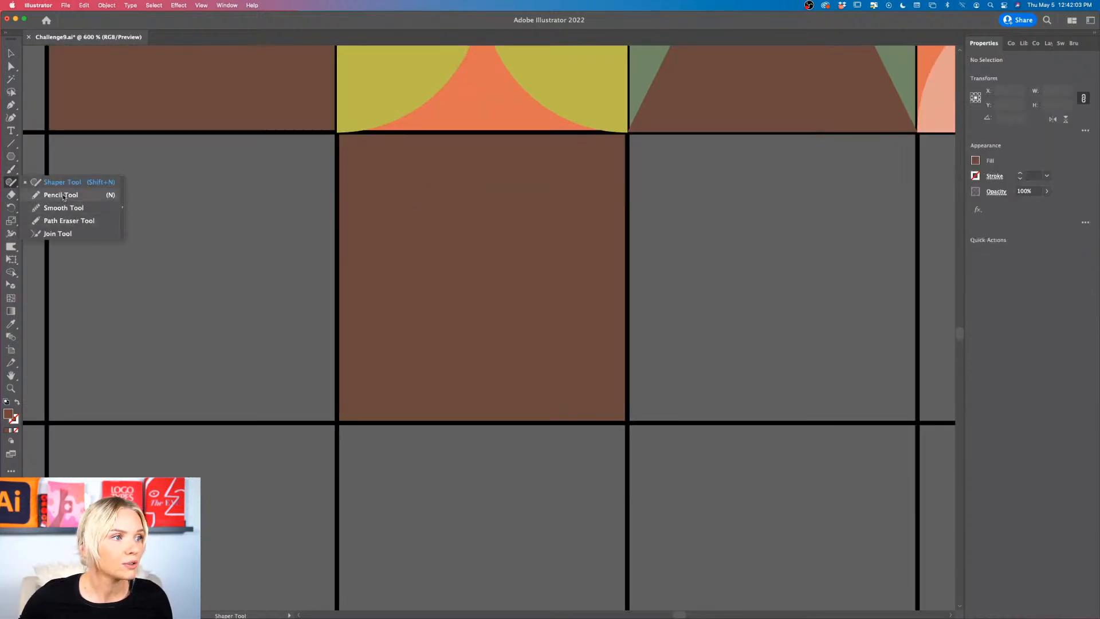
click(60, 196)
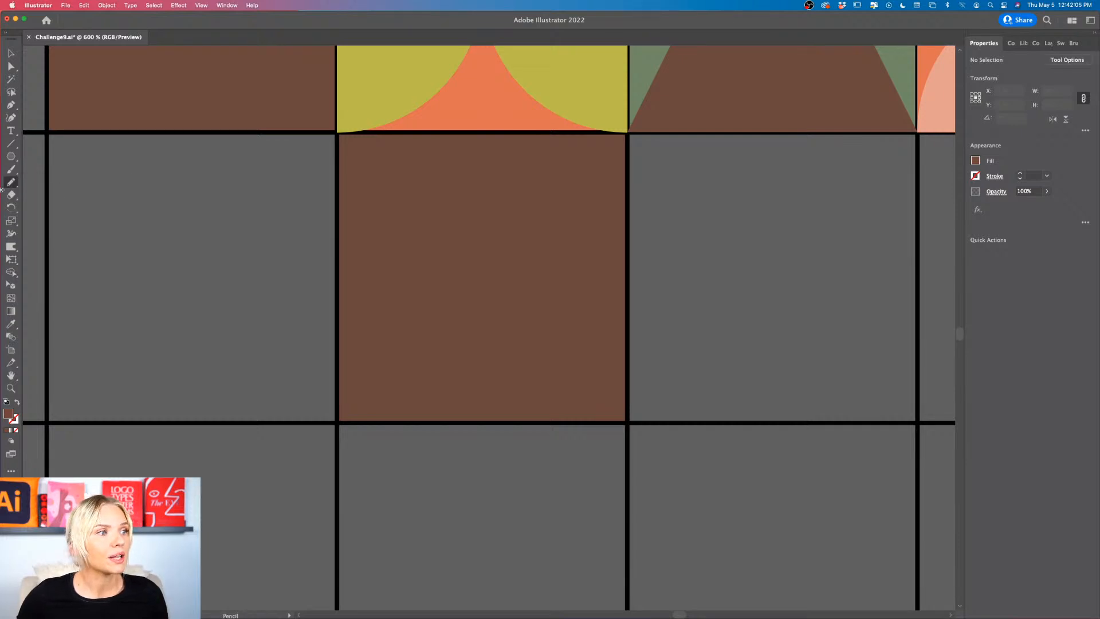
double_click(11, 182)
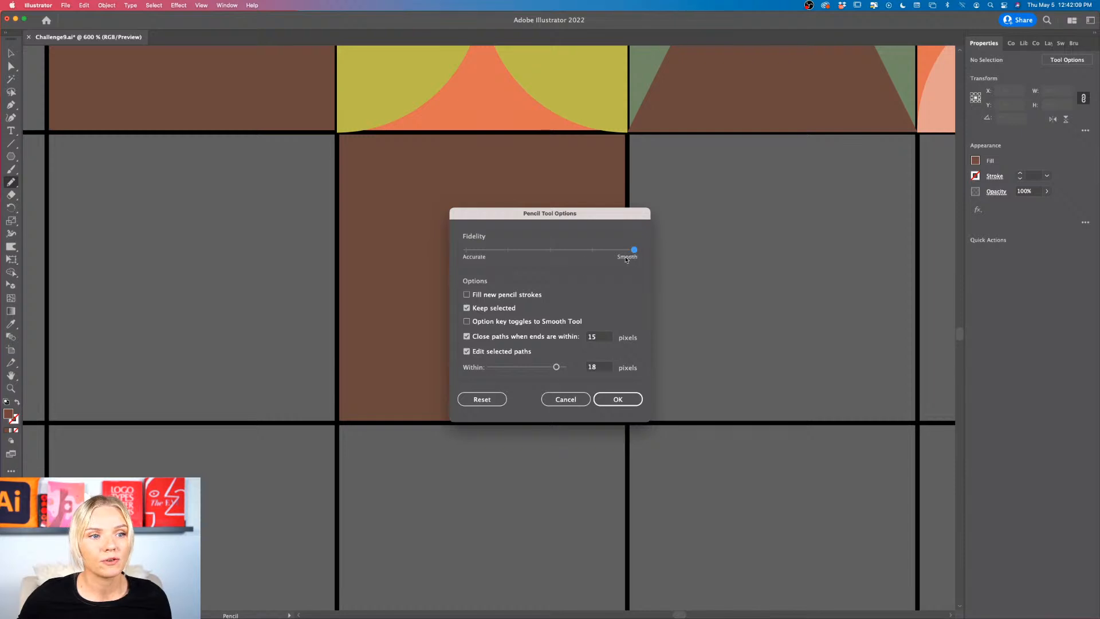
click(466, 253)
click(630, 397)
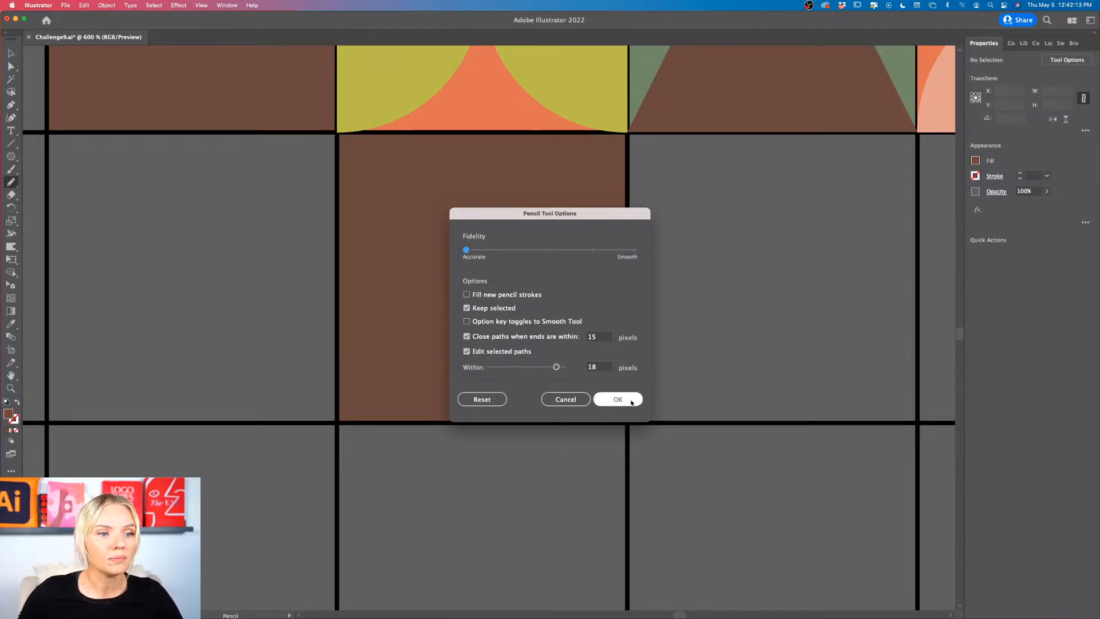
Step: Draw a freehand test stroke about 88.5 px wide and 63 px tall beside the brown square, and undo it
mouse_move(589, 255)
mouse_down()
mouse_move(659, 345)
mouse_move(792, 315)
mouse_move(890, 260)
mouse_move(830, 395)
mouse_move(883, 457)
mouse_move(585, 449)
mouse_up()
key(super+z)
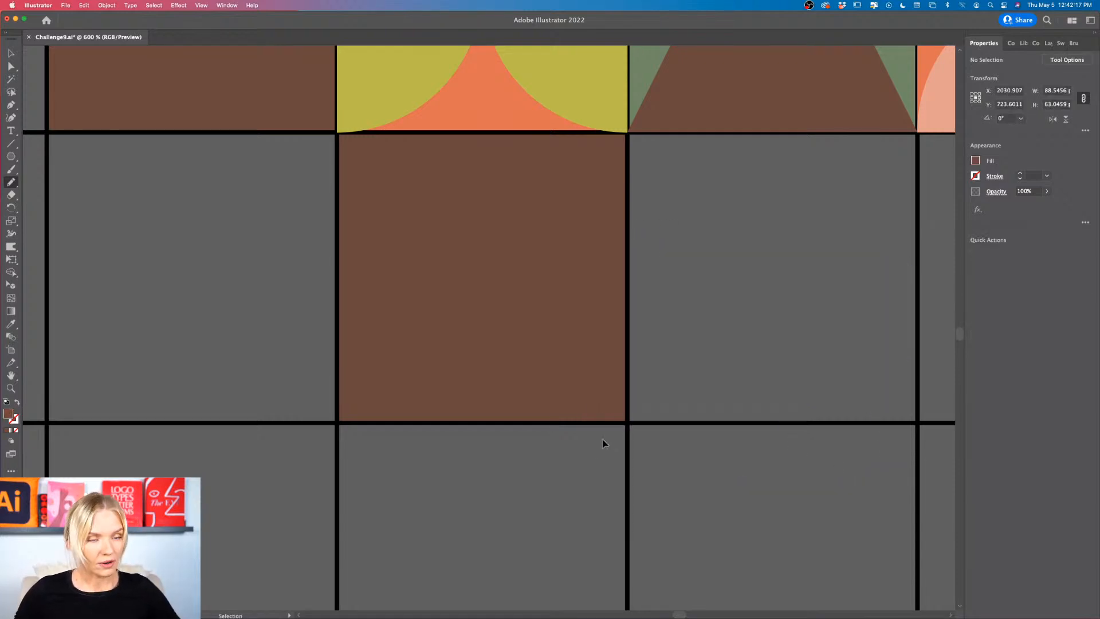
Step: Set the Pencil tool's Fidelity fully to Smooth and draw a looping freehand path about 104.5 by 67 px across the brown square and neighbouring cell
scroll(565, 304, right, 4)
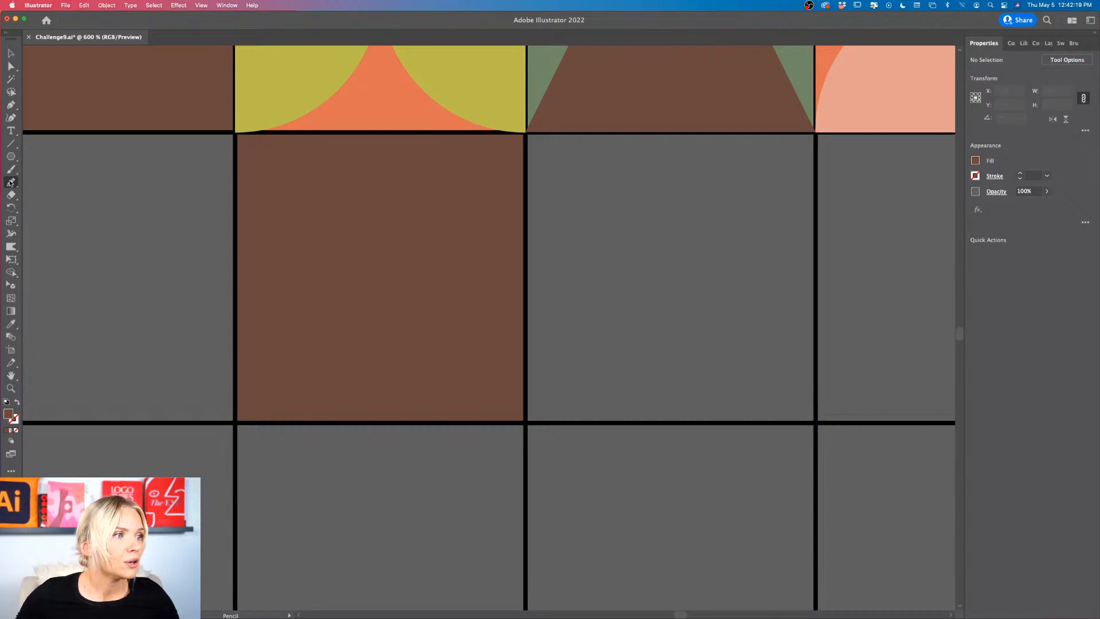
double_click(11, 182)
drag(467, 250, 643, 253)
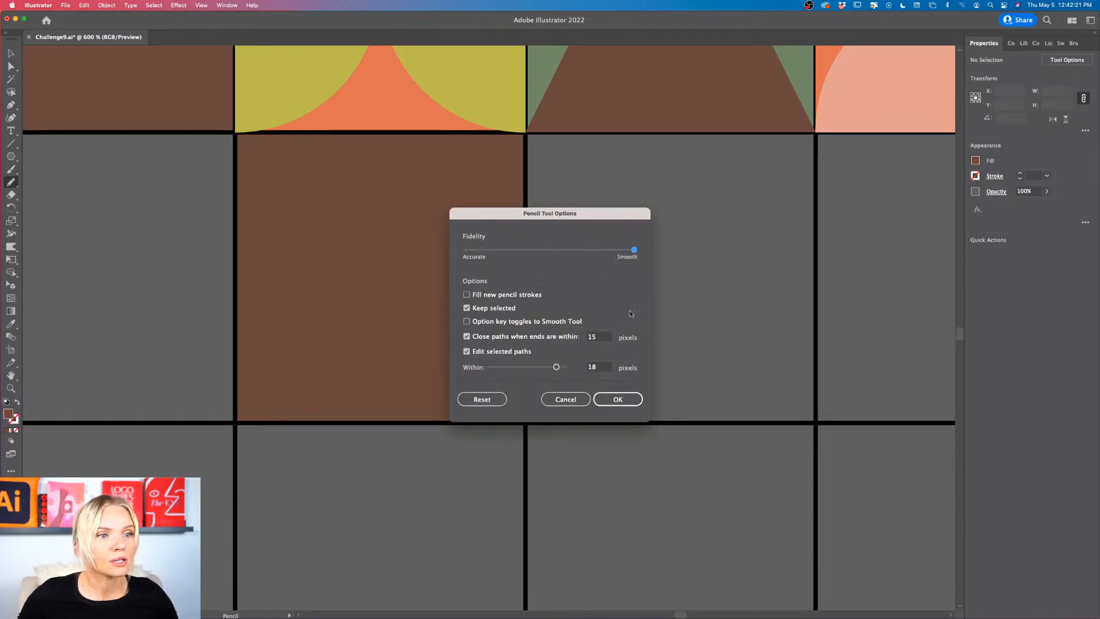
click(618, 398)
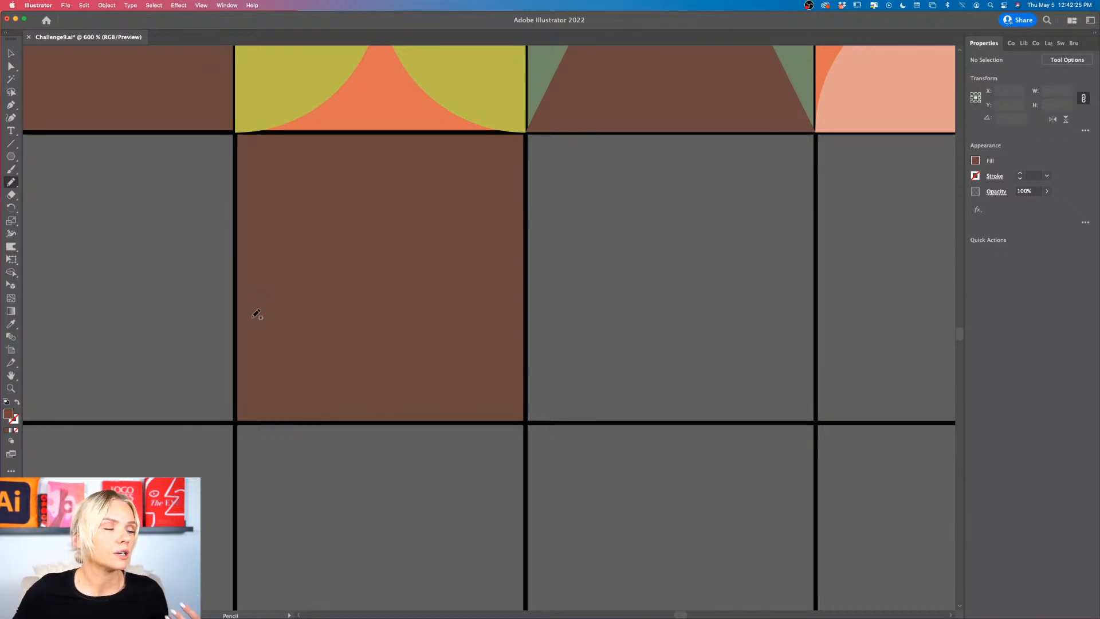
mouse_move(246, 311)
mouse_down()
mouse_move(244, 245)
mouse_move(348, 182)
mouse_move(423, 302)
mouse_move(306, 417)
mouse_move(333, 216)
mouse_move(506, 241)
mouse_move(469, 296)
mouse_move(460, 341)
mouse_move(492, 362)
mouse_move(528, 318)
mouse_move(540, 263)
mouse_move(594, 216)
mouse_move(647, 211)
mouse_up()
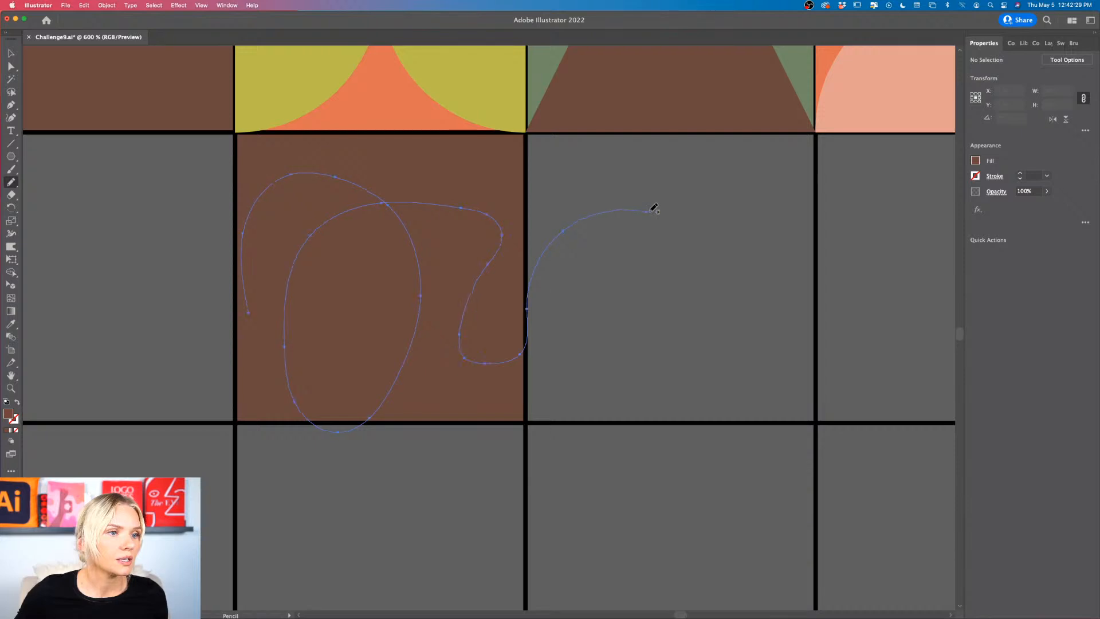
scroll(699, 218, left, 2)
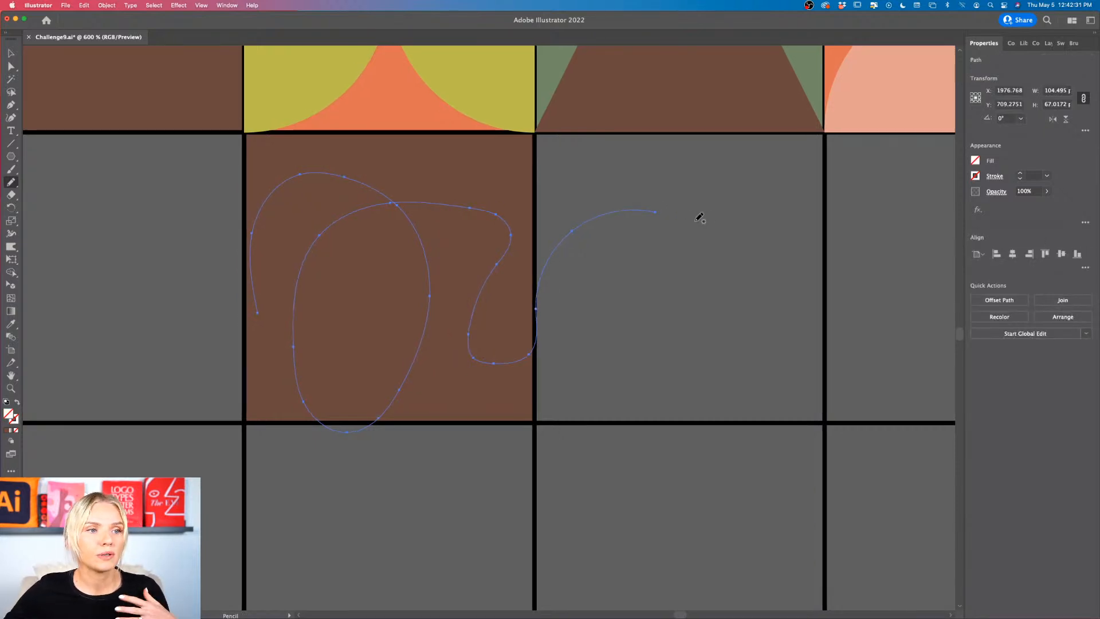
Step: Replace the freehand path with a new looping Pencil path about 103.5 by 64 px across the brown square and give it a white stroke
key(Delete)
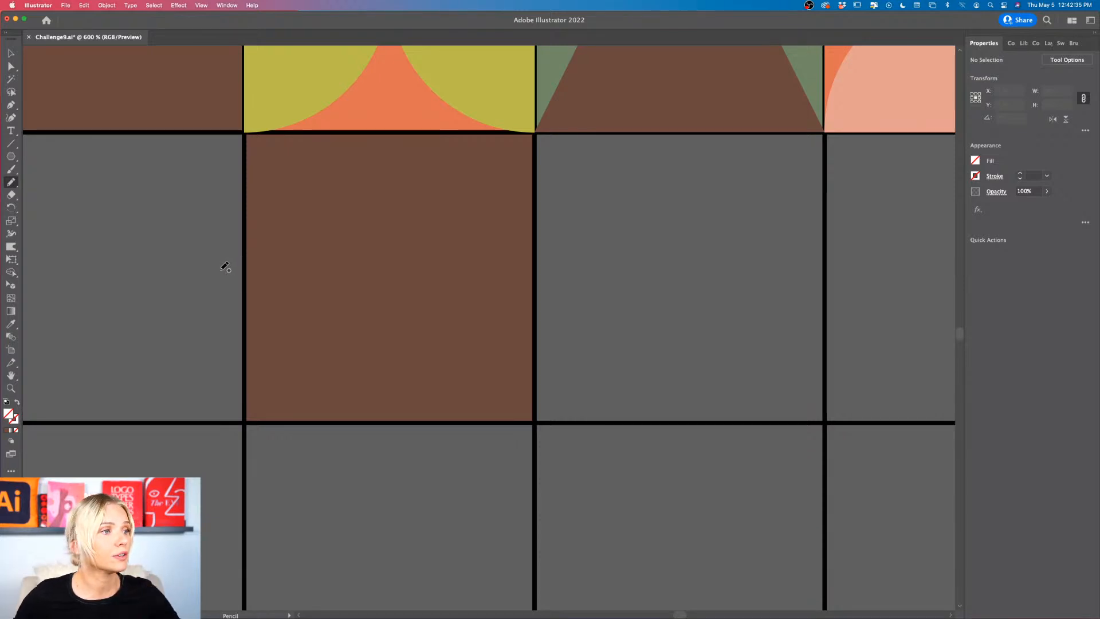
mouse_move(213, 269)
mouse_down()
mouse_move(372, 156)
mouse_move(382, 306)
mouse_move(288, 321)
mouse_move(437, 209)
mouse_move(462, 344)
mouse_move(384, 402)
mouse_move(518, 267)
mouse_move(614, 279)
mouse_up()
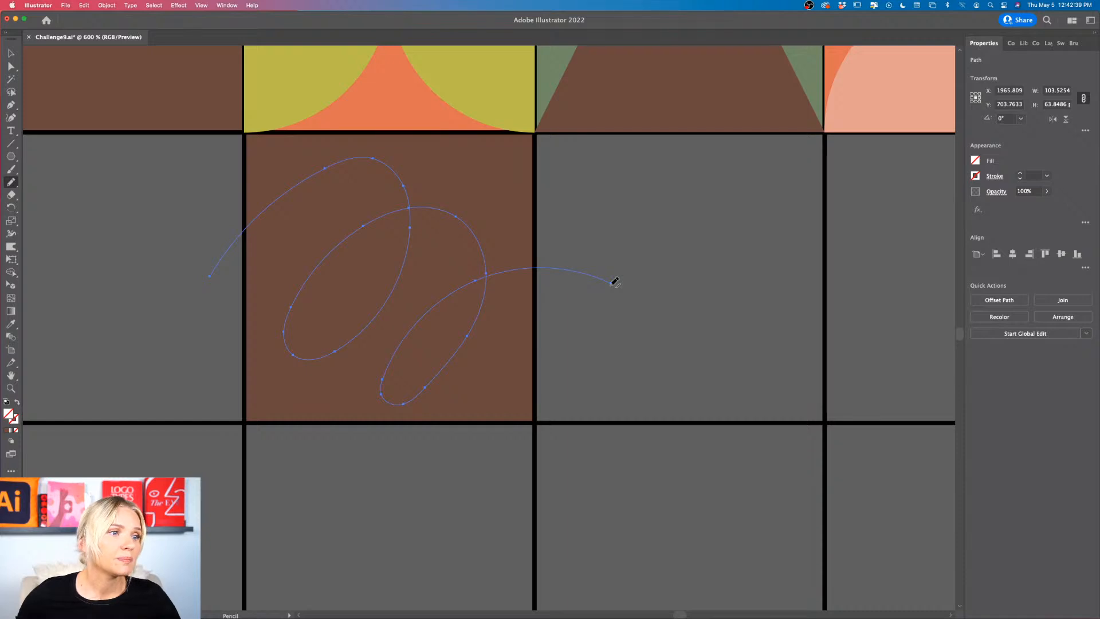
scroll(614, 279, left, 2)
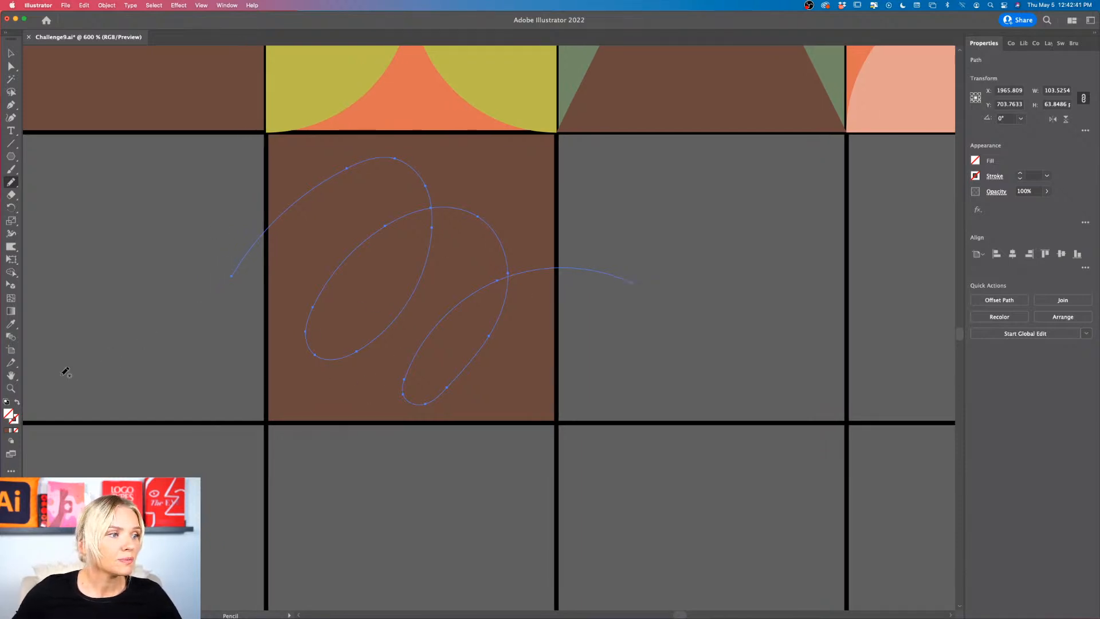
click(975, 176)
click(873, 215)
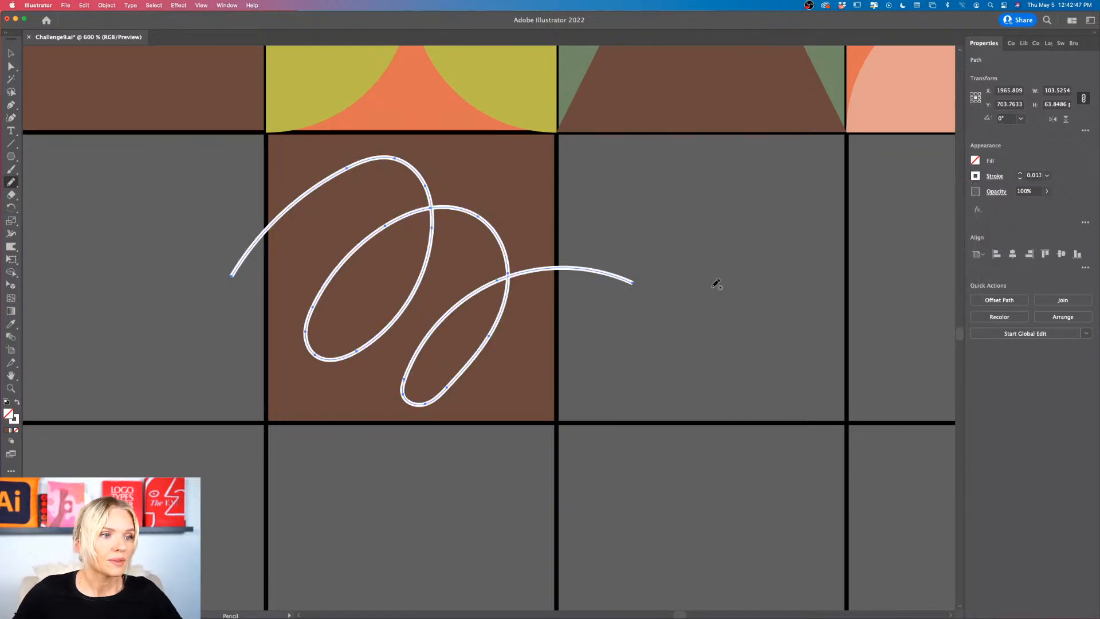
Step: Move the white looping path off the brown square into the empty cells beside it
scroll(688, 281, left, 3)
key(v)
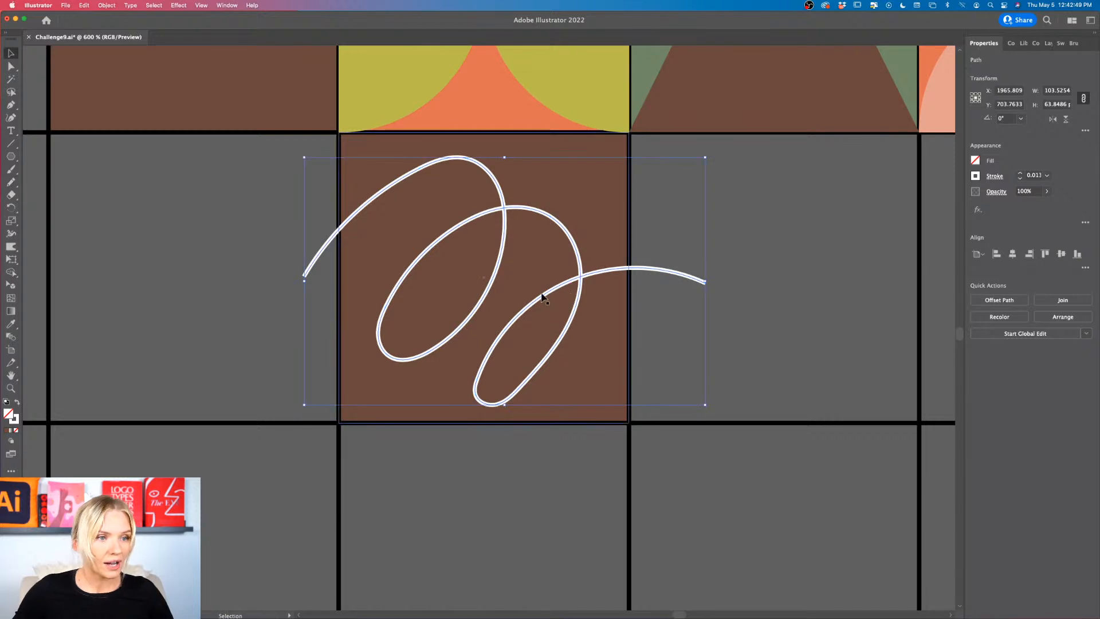
drag(484, 302, 829, 312)
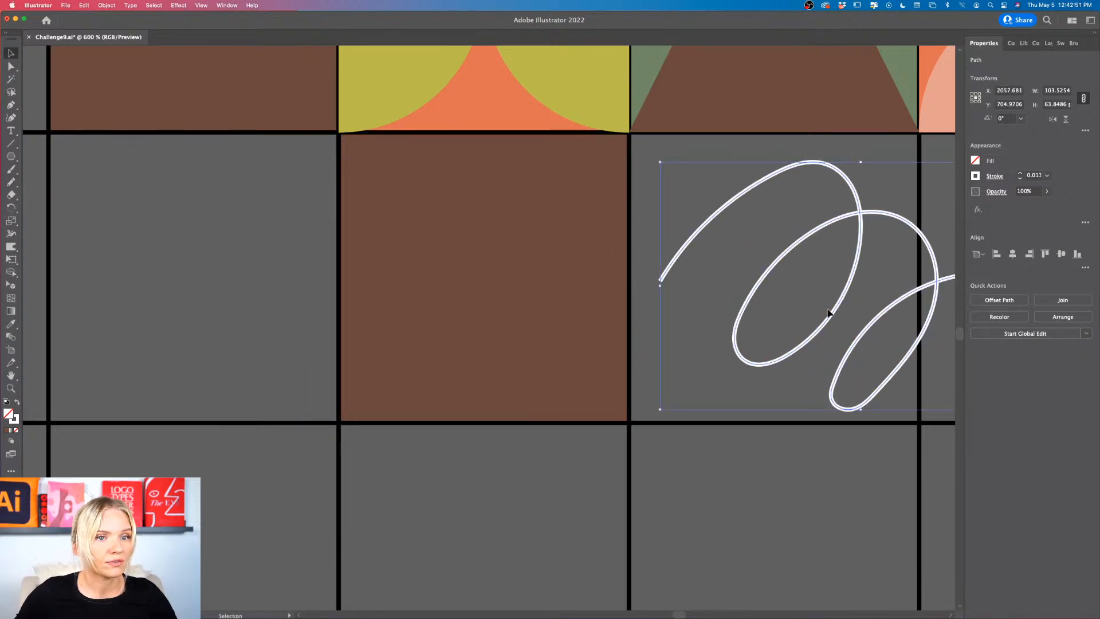
scroll(859, 421, up, 5)
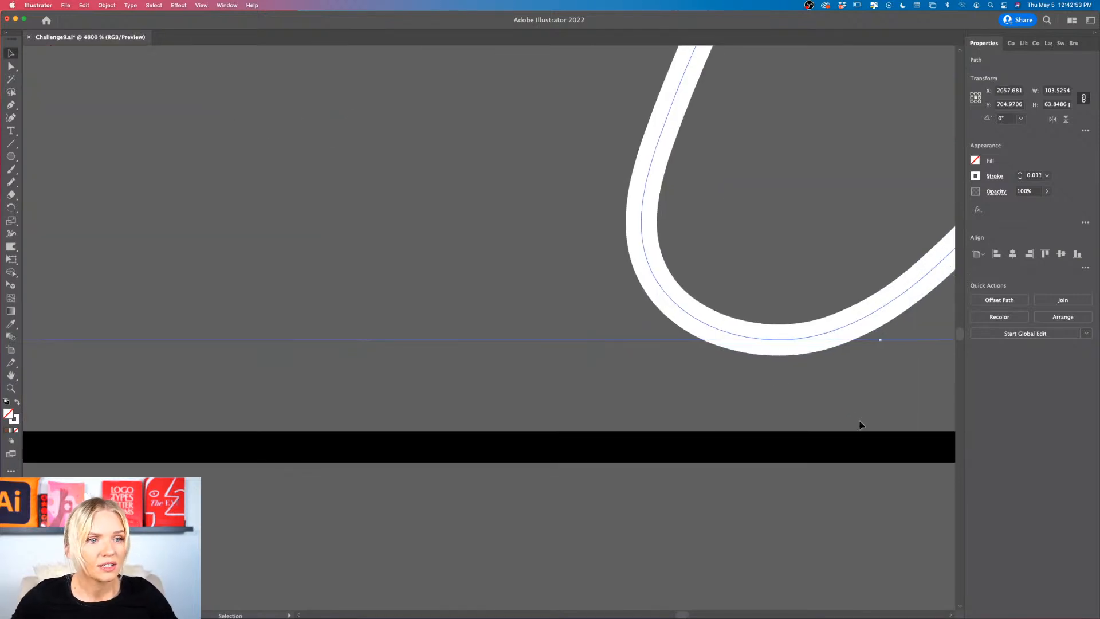
scroll(705, 238, down, 5)
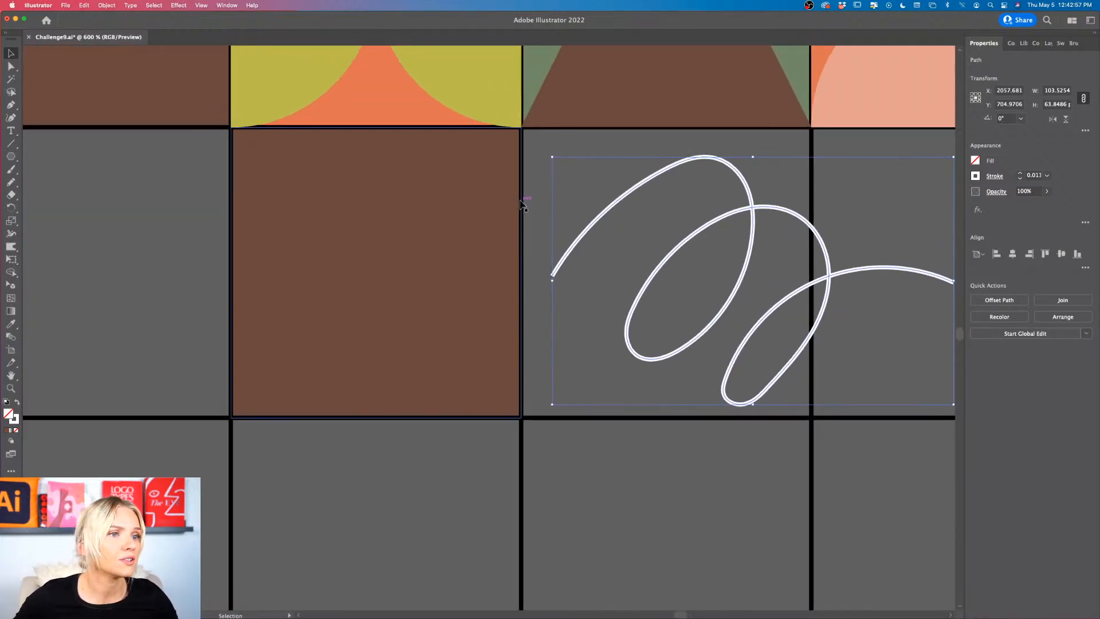
Step: Draw a second freehand looping path about 87 by 80.5 px over the brown square with the Pencil tool and reposition it slightly
click(11, 183)
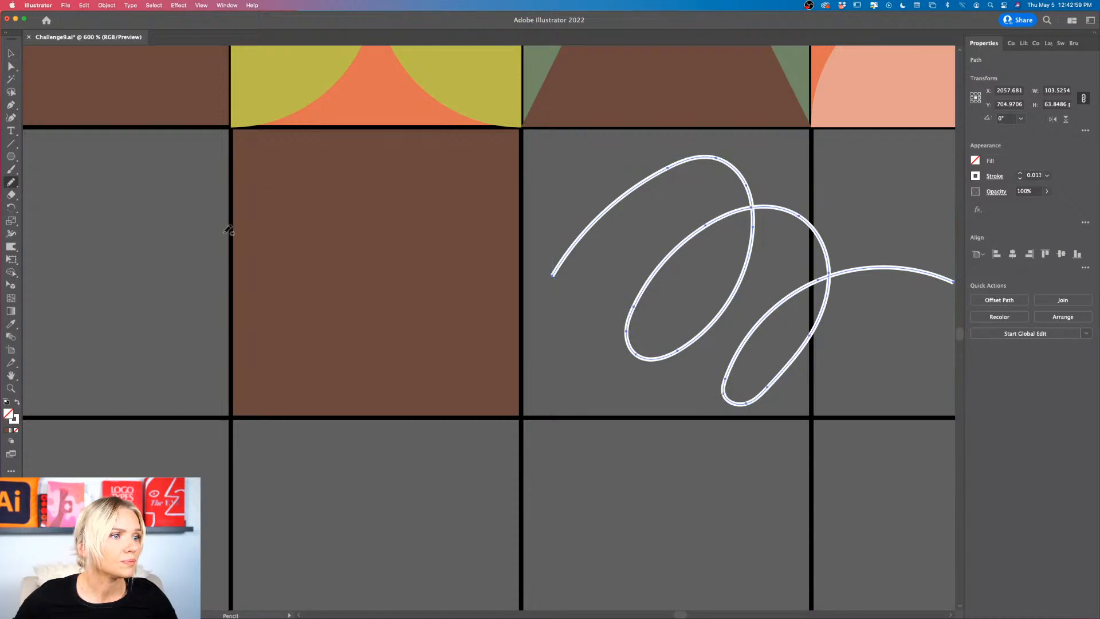
mouse_move(187, 250)
mouse_down()
mouse_move(196, 405)
mouse_move(514, 343)
mouse_up()
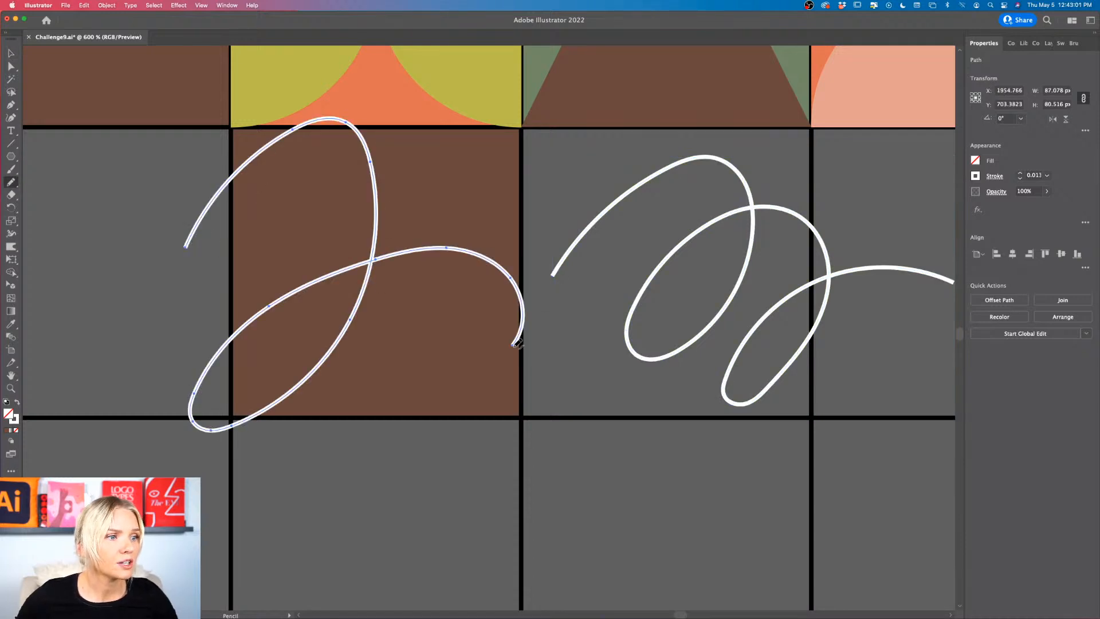
key(v)
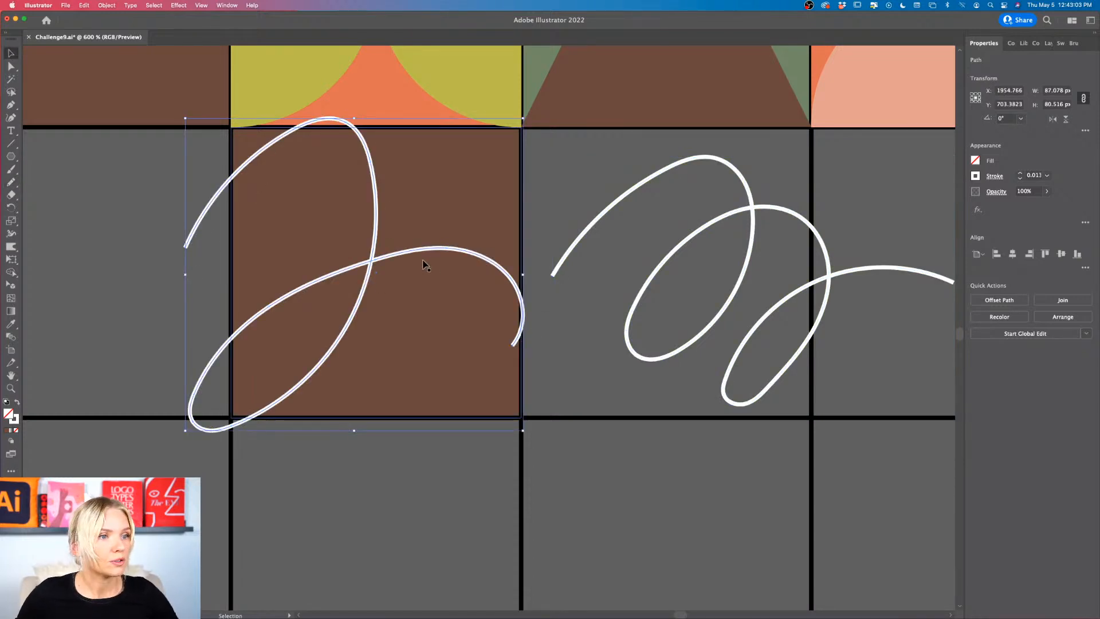
drag(416, 254, 439, 270)
click(468, 452)
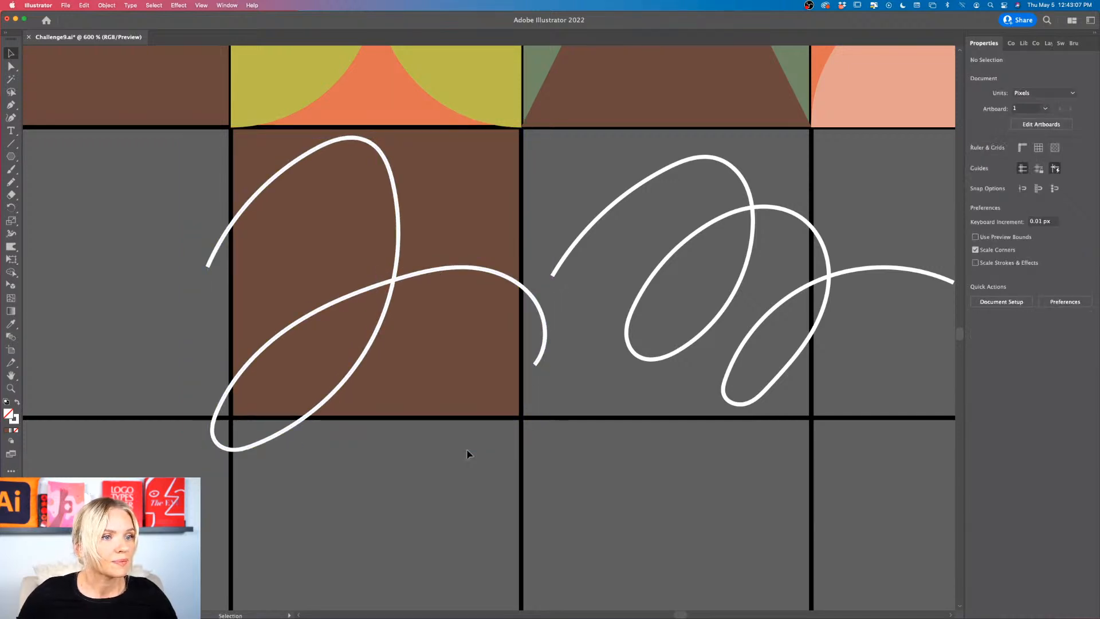
Step: Delete the first looping path lying beside the brown square
key(super+minus)
scroll(469, 452, left, 2)
click(607, 379)
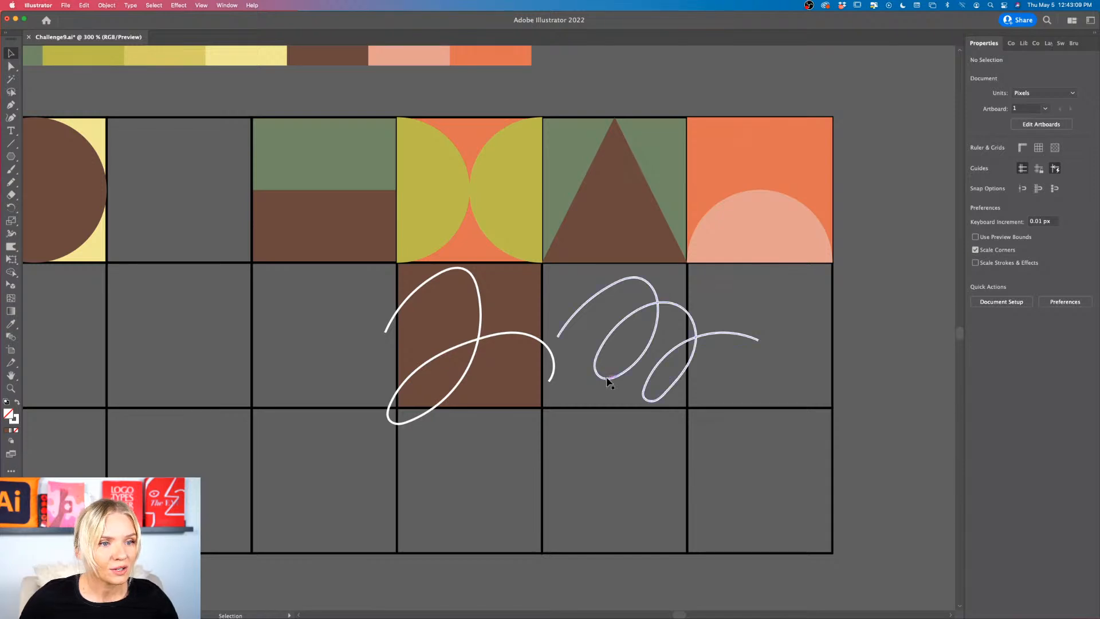
key(Delete)
scroll(608, 381, left, 3)
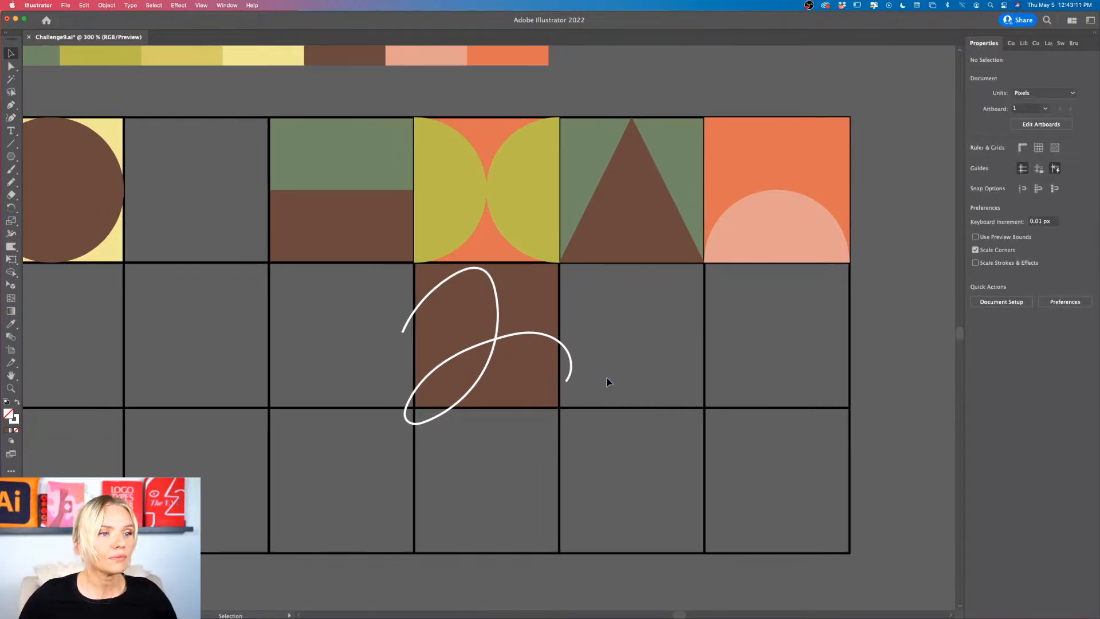
Step: Give the looping path on the brown square the palette's light yellow as its stroke colour, with no fill
click(605, 375)
scroll(608, 376, up, 4)
scroll(609, 376, left, 3)
scroll(608, 376, up, 1)
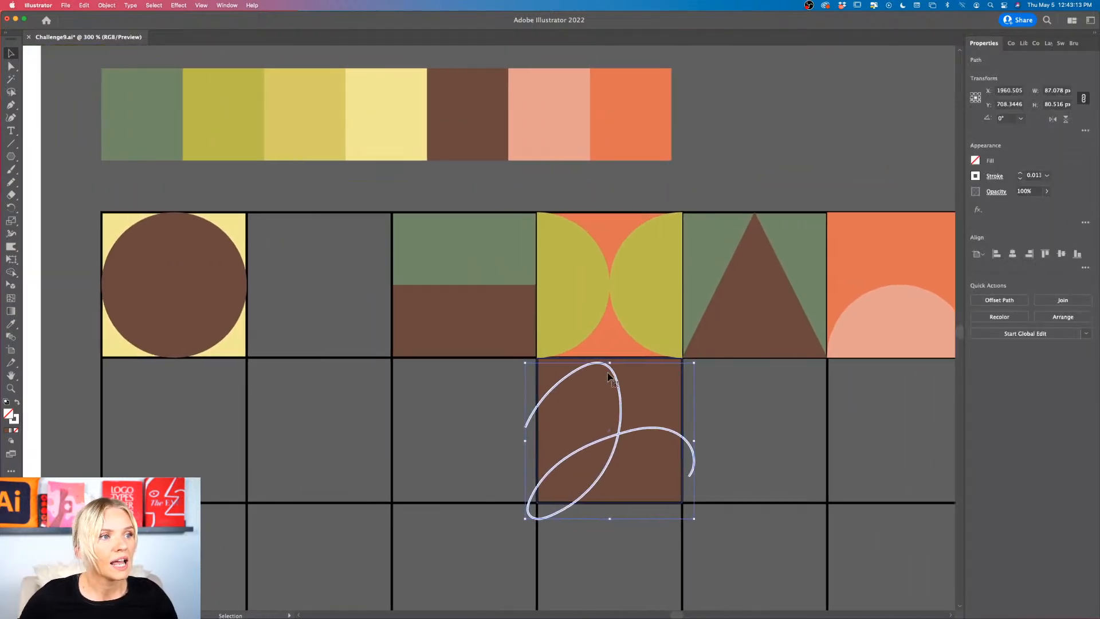
double_click(15, 419)
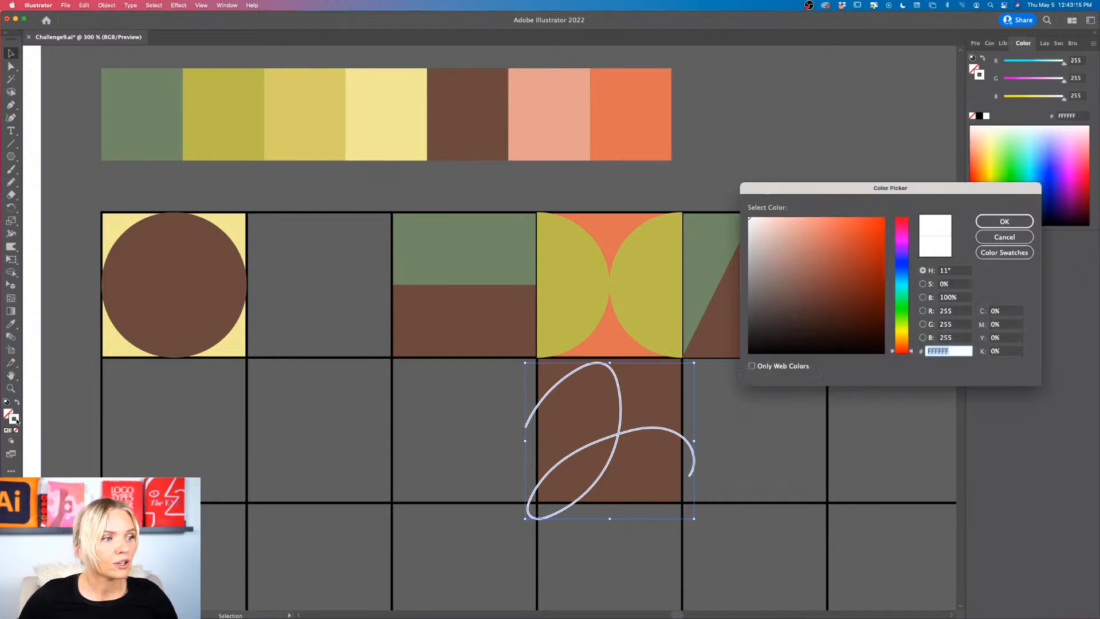
click(1004, 236)
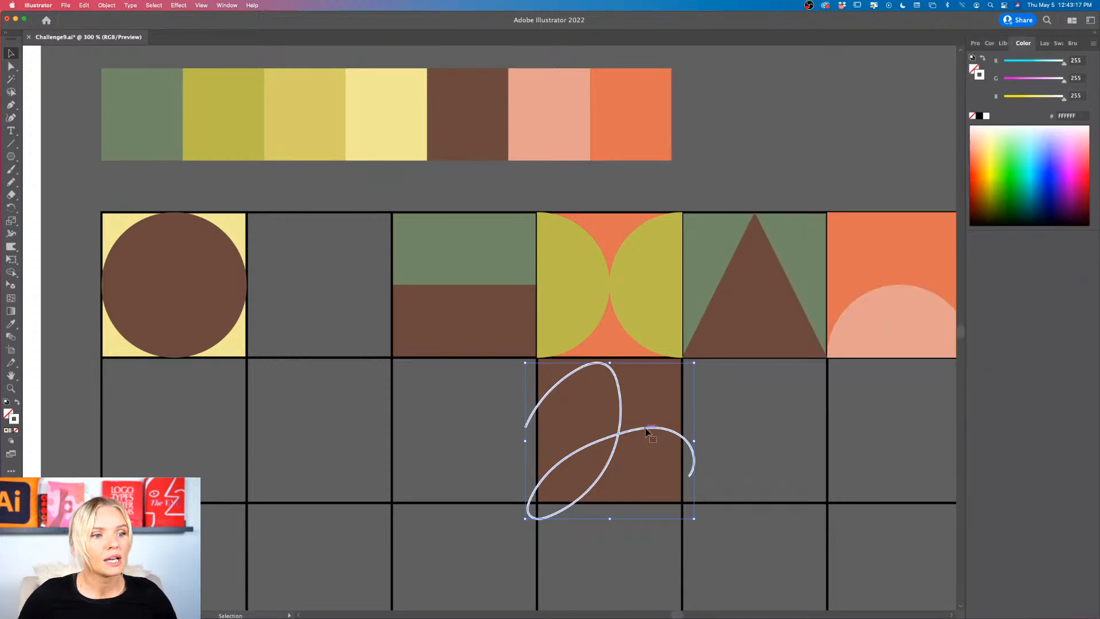
scroll(499, 125, down, 1)
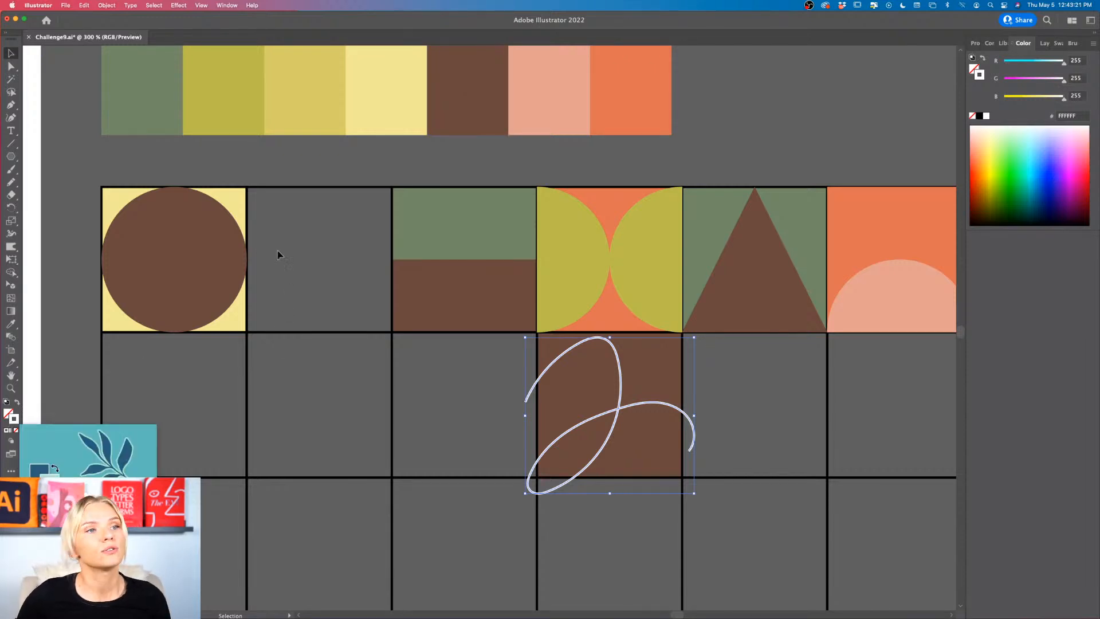
key(i)
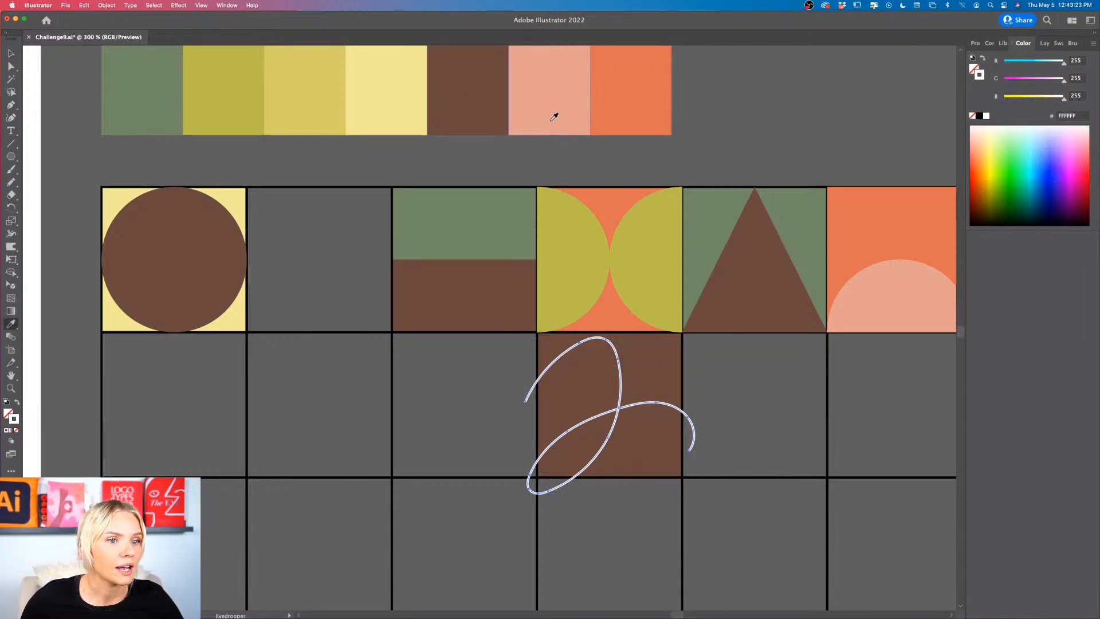
click(409, 109)
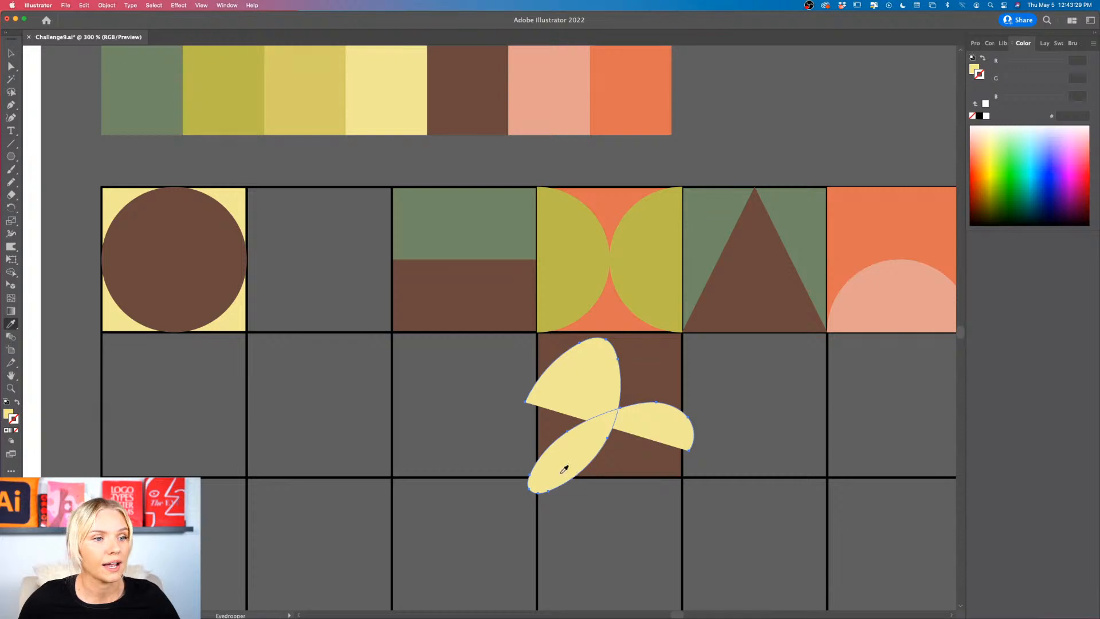
click(18, 403)
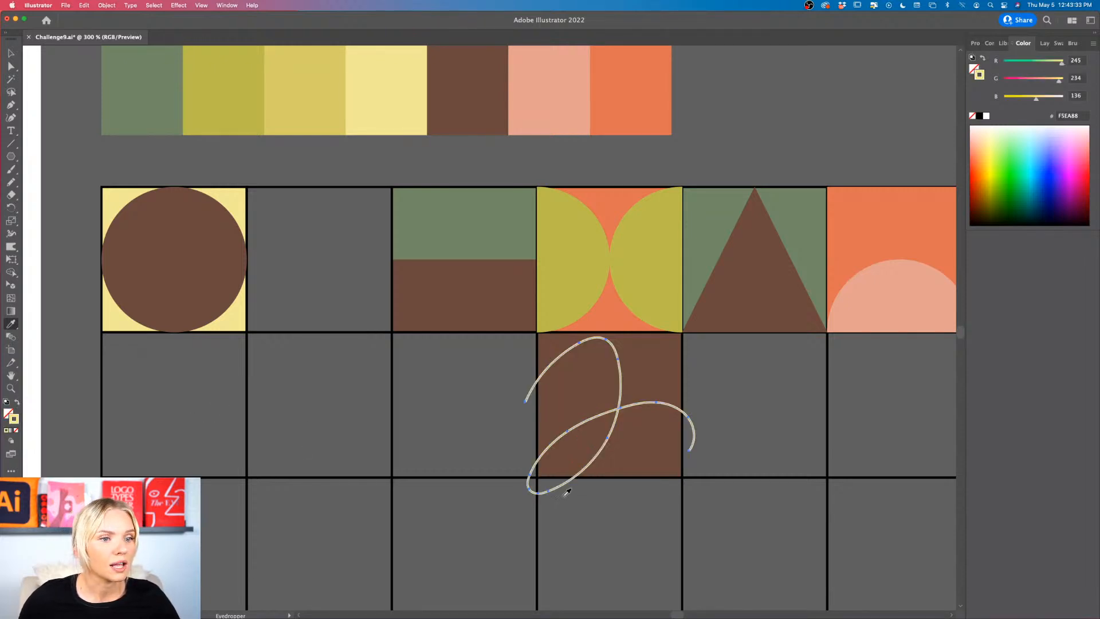
Step: Try different stroke weights on the yellow looping path and leave it at about 0.12 in
click(970, 44)
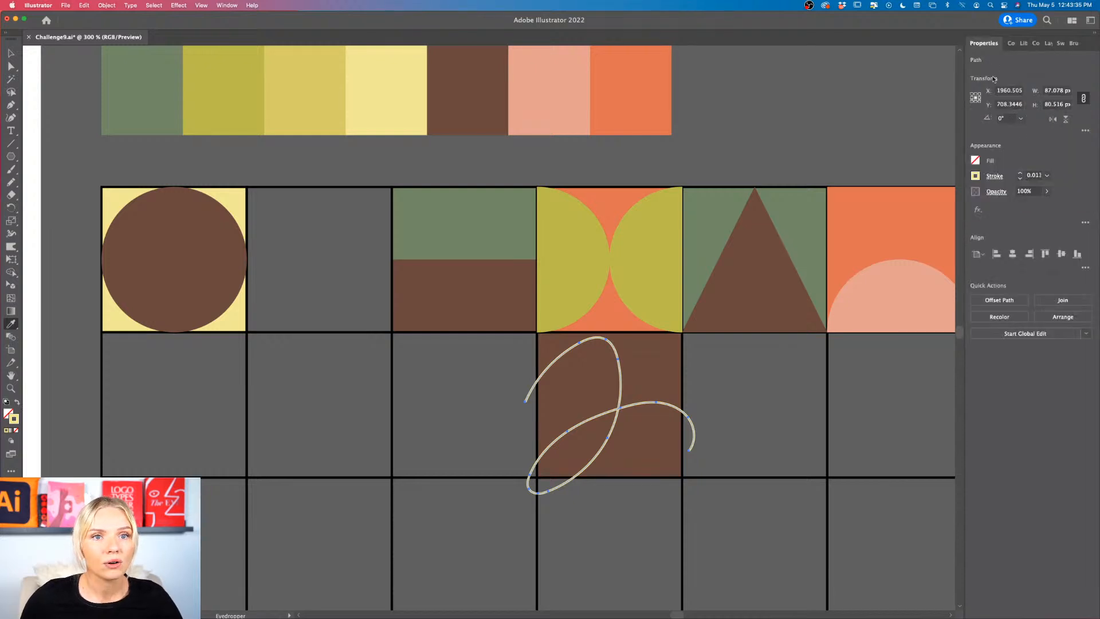
click(1019, 173)
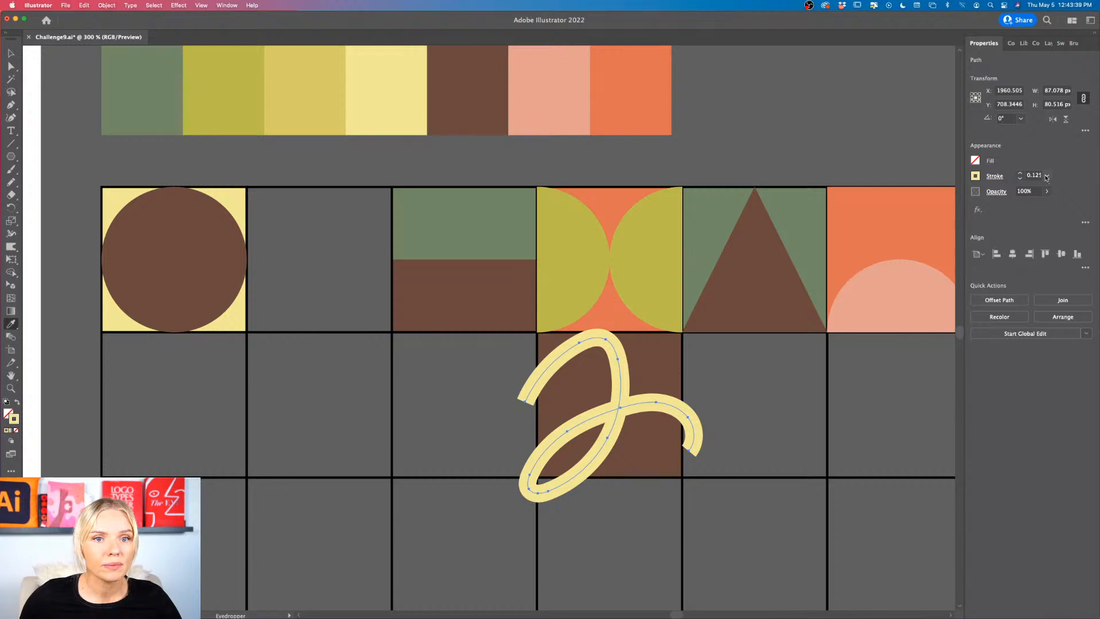
click(1046, 177)
click(1053, 187)
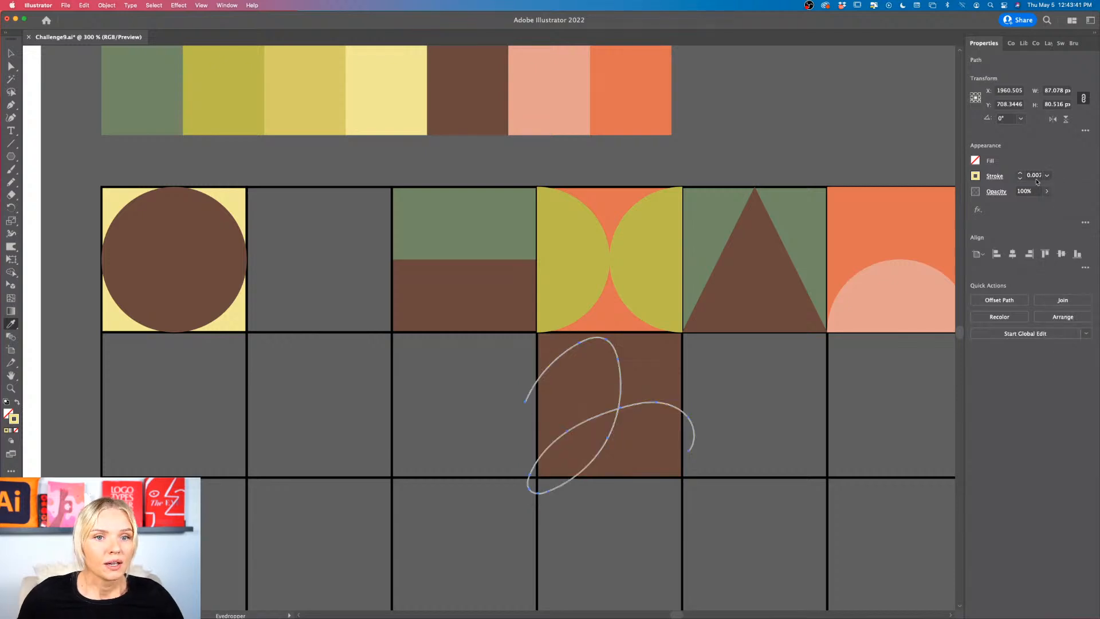
click(1035, 174)
key(Up)
key(Up)
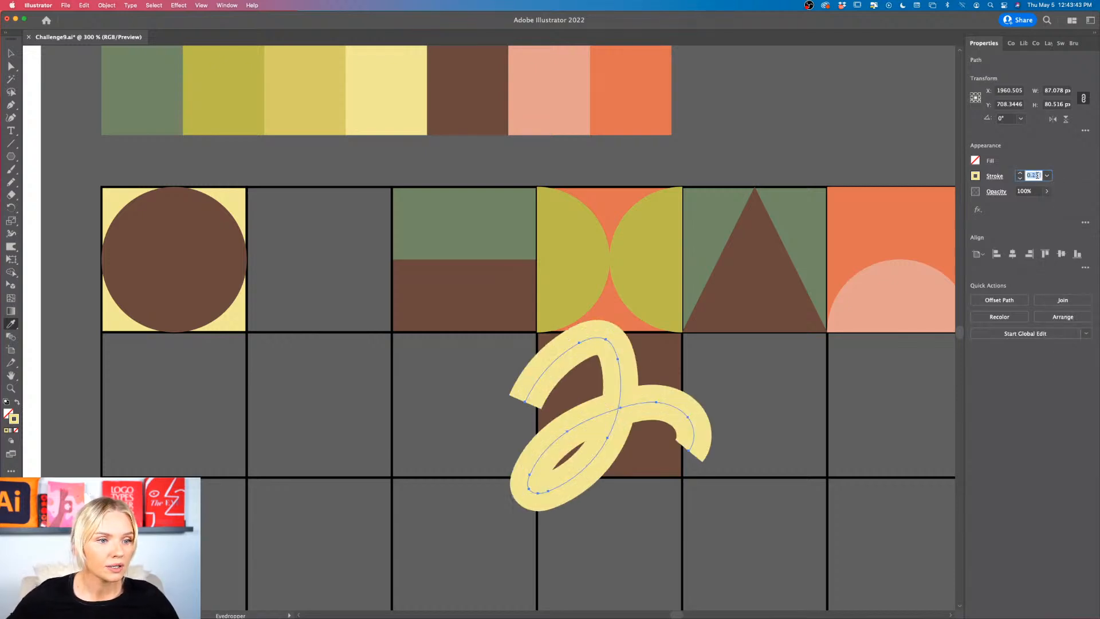
key(Down)
key(Down)
key(Up)
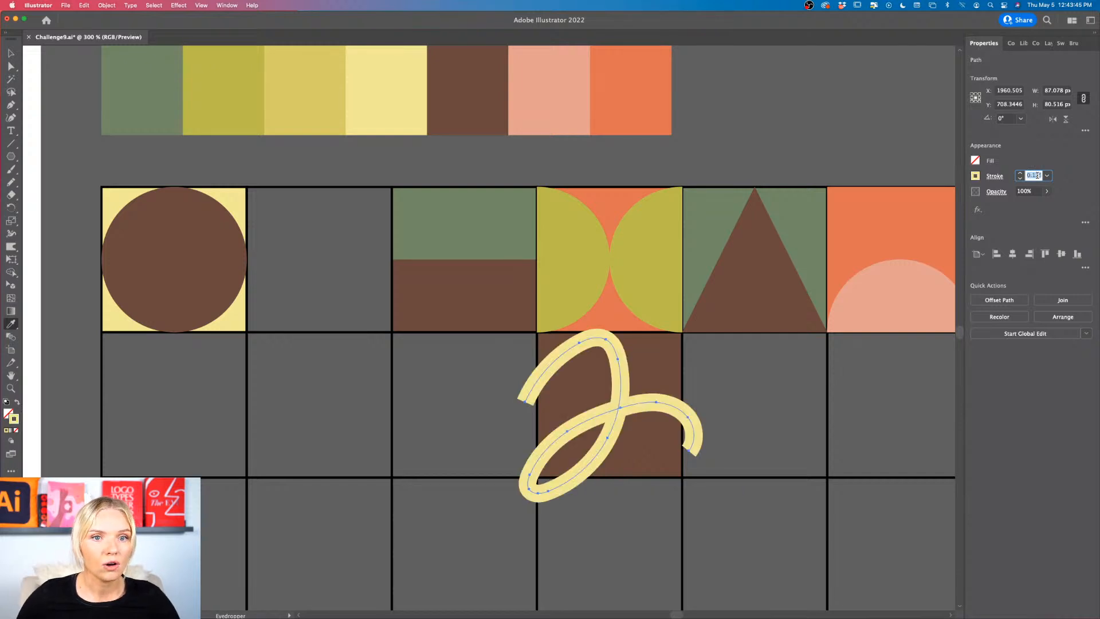
click(1053, 170)
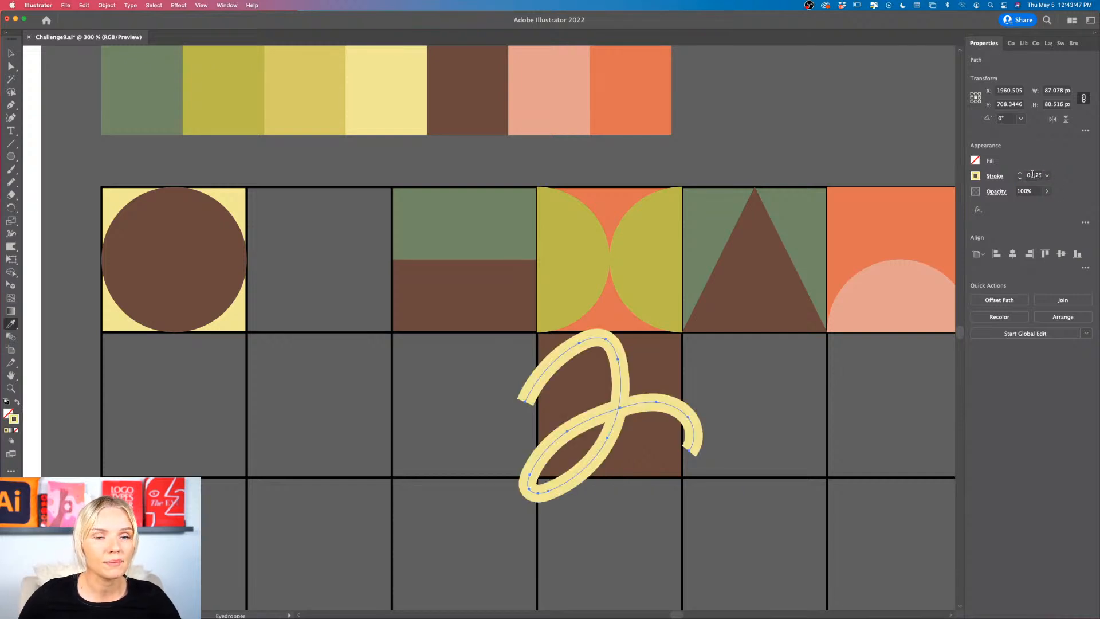
Step: Change the stroke units in the preferences to Pixels, keeping General at Pixels and Type at Points
click(64, 6)
mouse_move(37, 6)
mouse_move(54, 34)
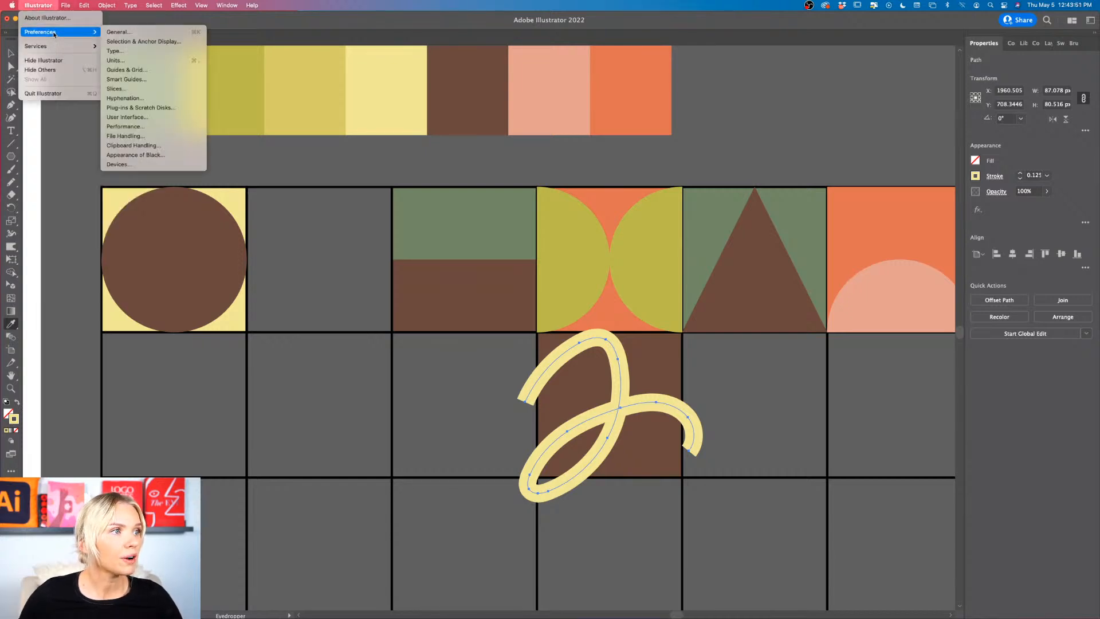
click(117, 32)
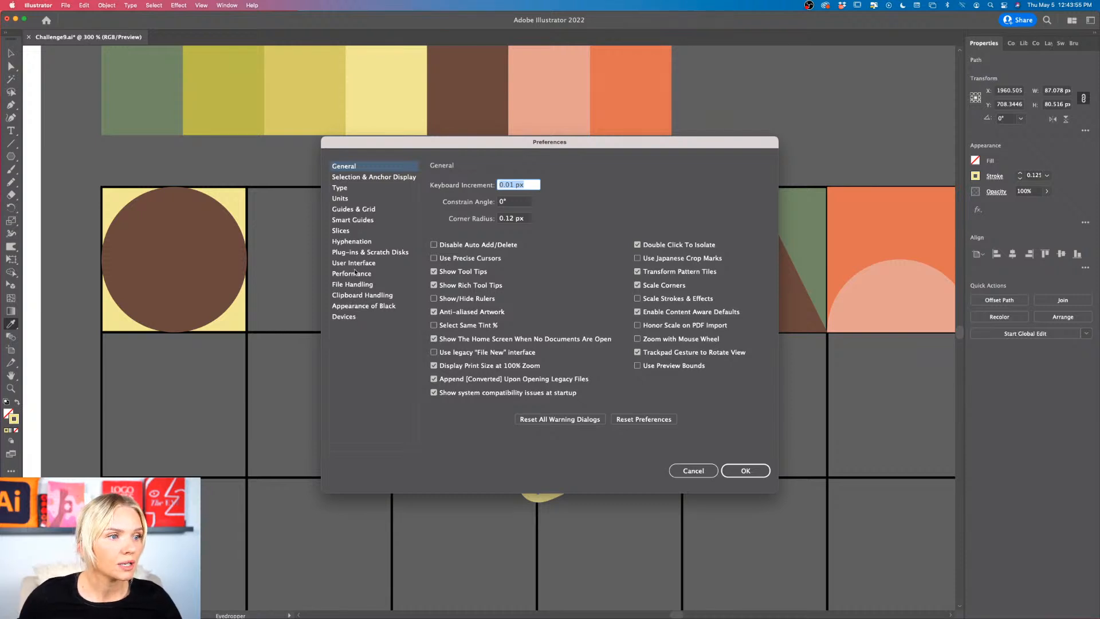
click(340, 198)
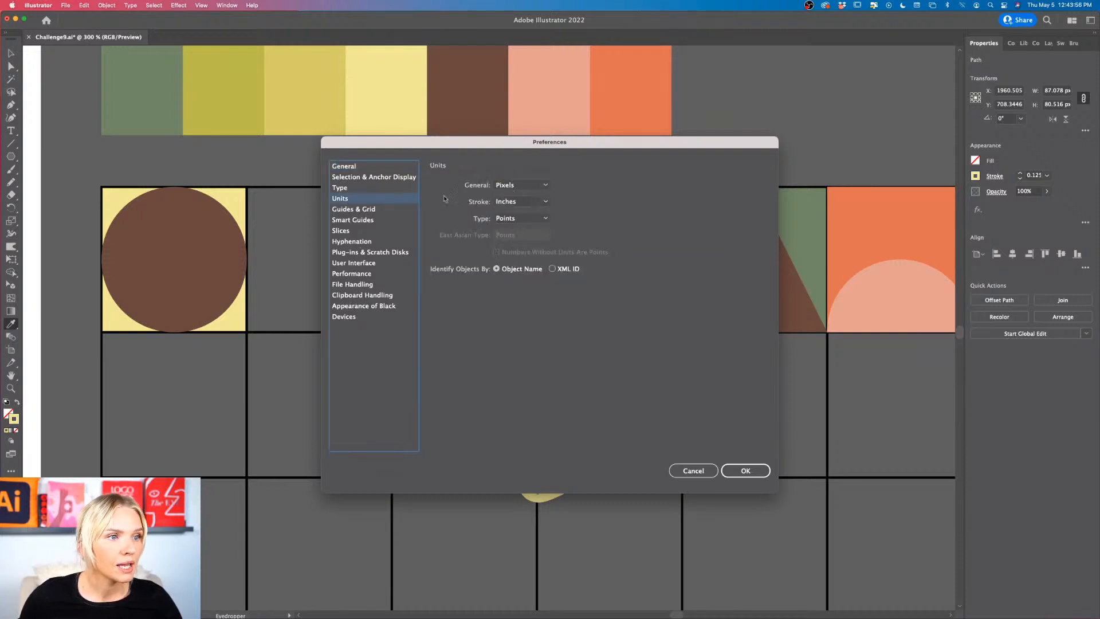
click(521, 185)
click(518, 184)
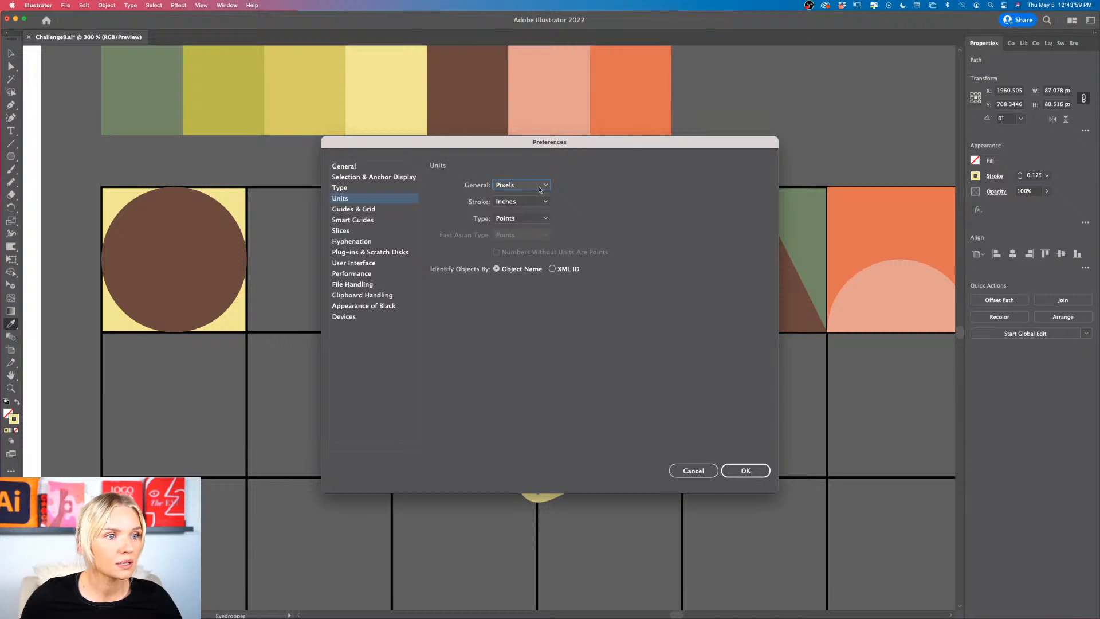
click(536, 201)
click(513, 213)
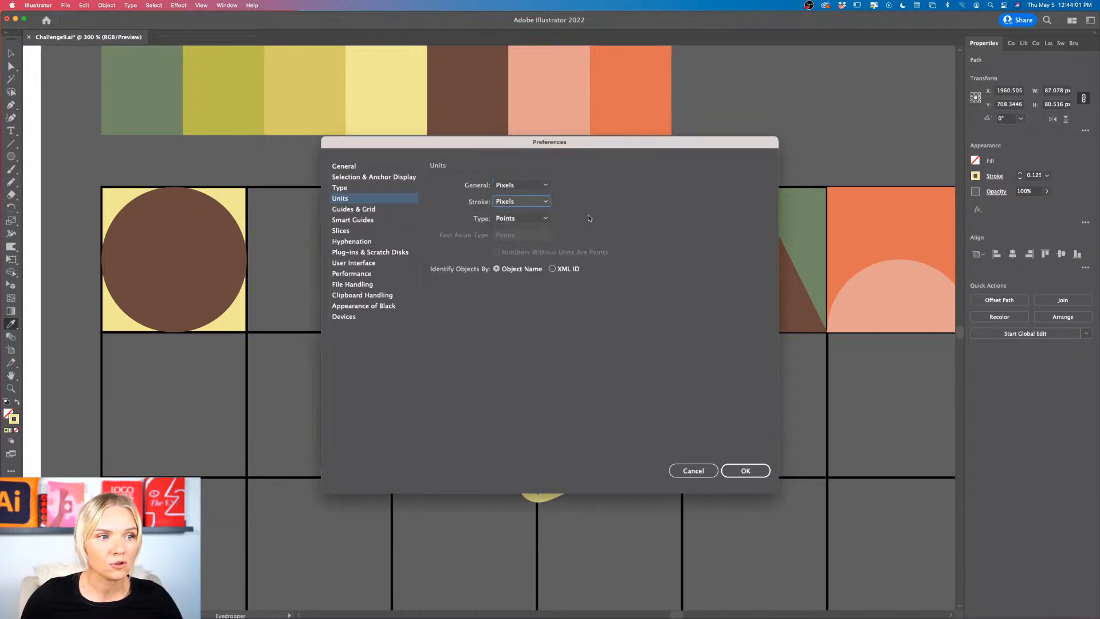
click(526, 221)
click(515, 218)
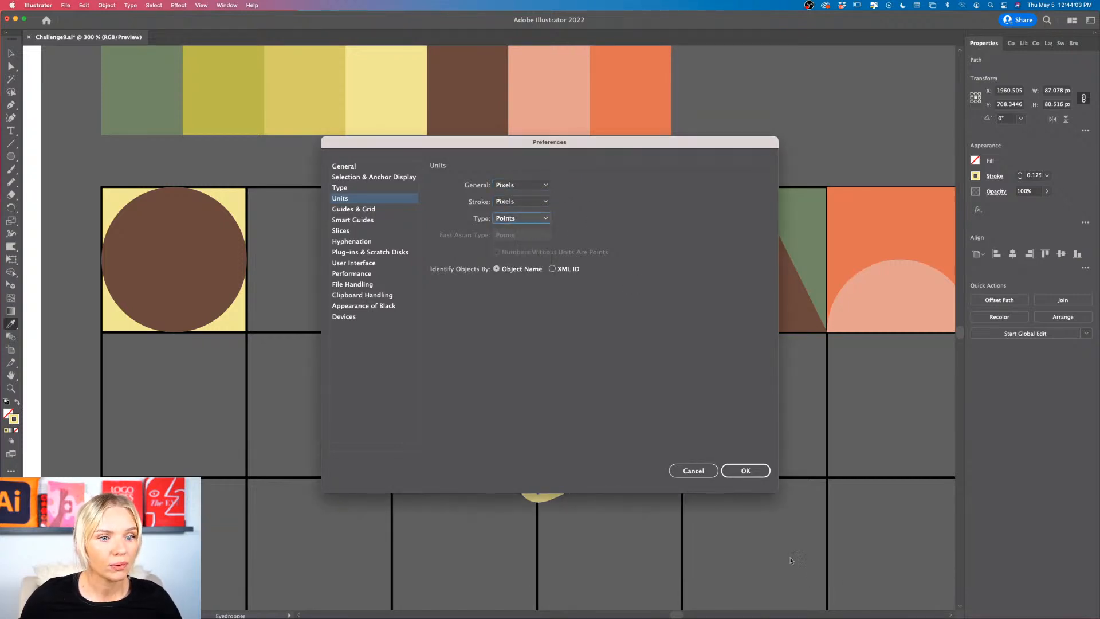
click(746, 470)
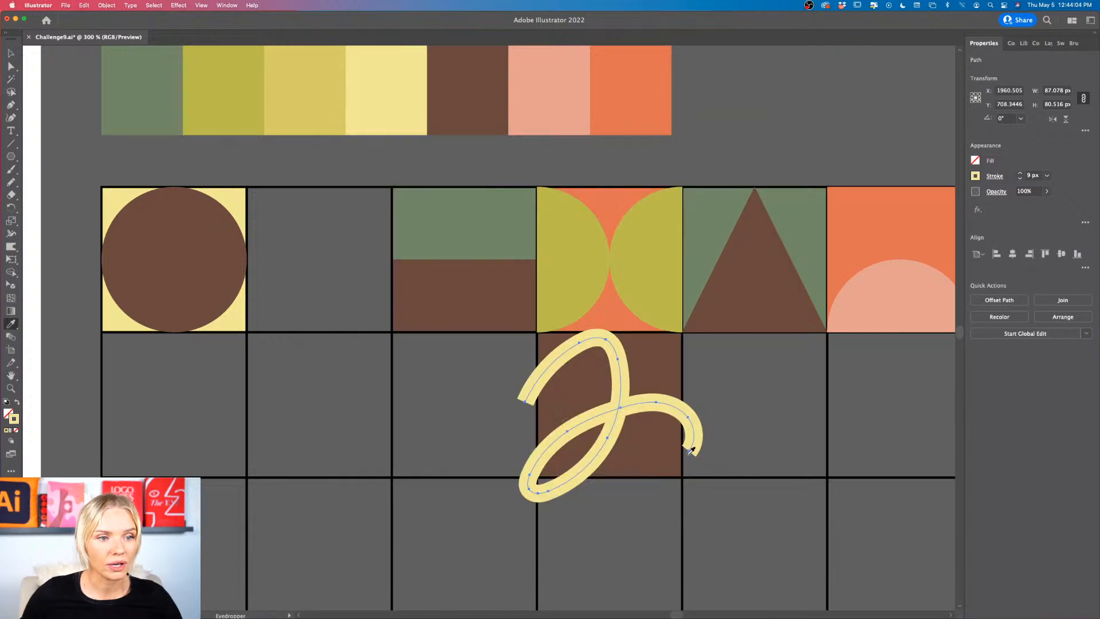
Step: Reduce the yellow looping path's stroke weight to 5 px
click(1021, 178)
click(1020, 179)
click(1020, 179)
Step: Set the yellow looping path's stroke weight to 4 px and deselect it
click(1020, 179)
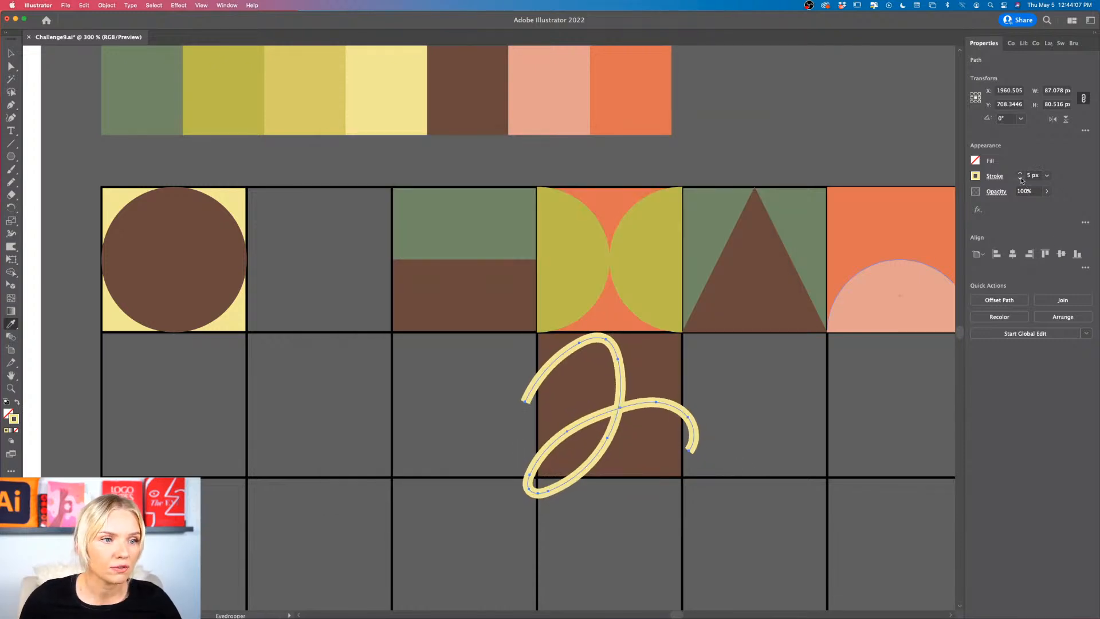
click(1020, 179)
click(1021, 179)
click(1020, 172)
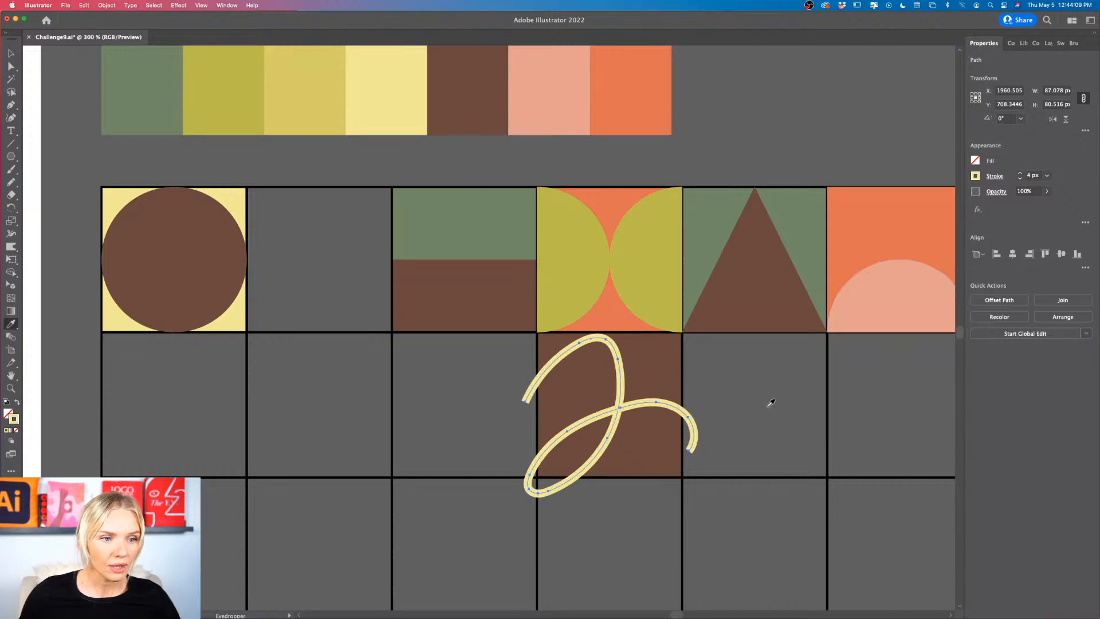
key(v)
click(753, 435)
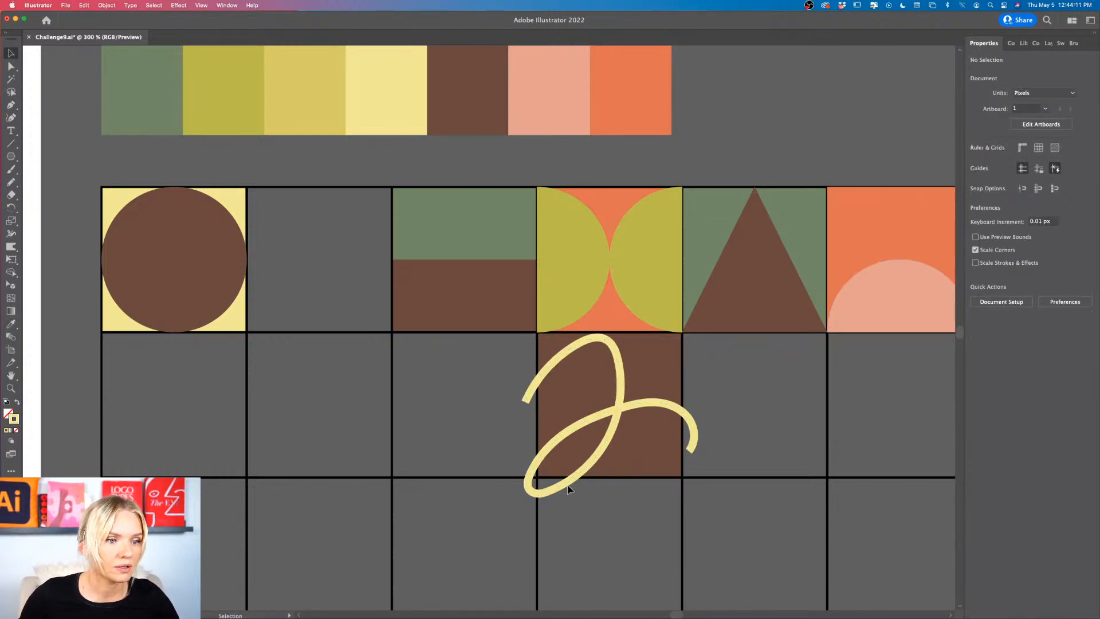
Step: Nudge the yellow looping path slightly down over the brown square
scroll(572, 486, up, 2)
scroll(571, 486, right, 2)
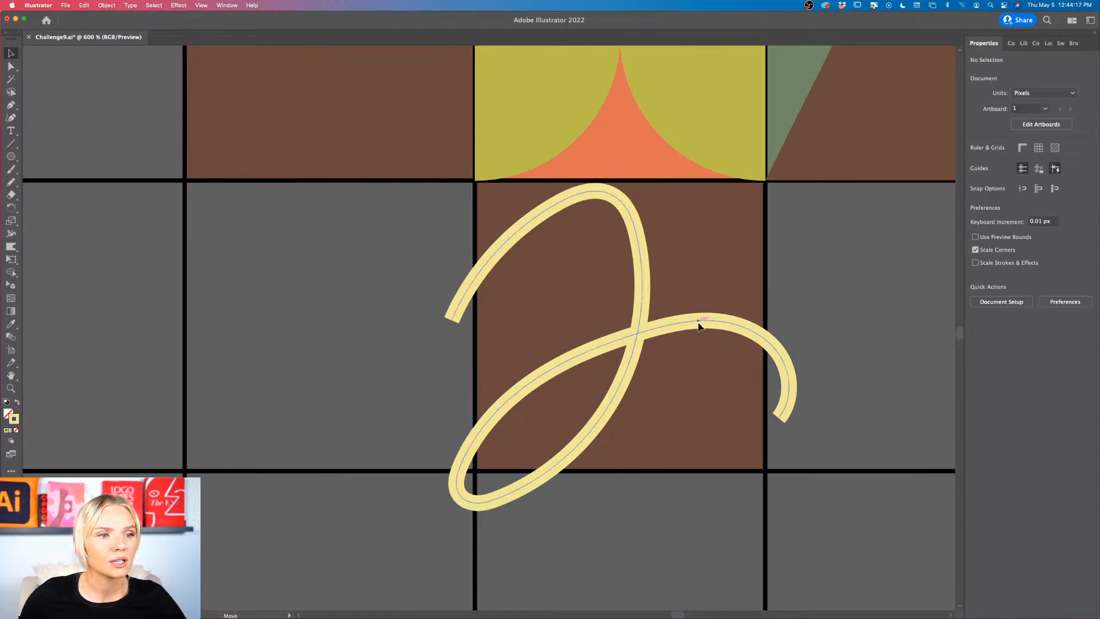
drag(699, 324, 704, 330)
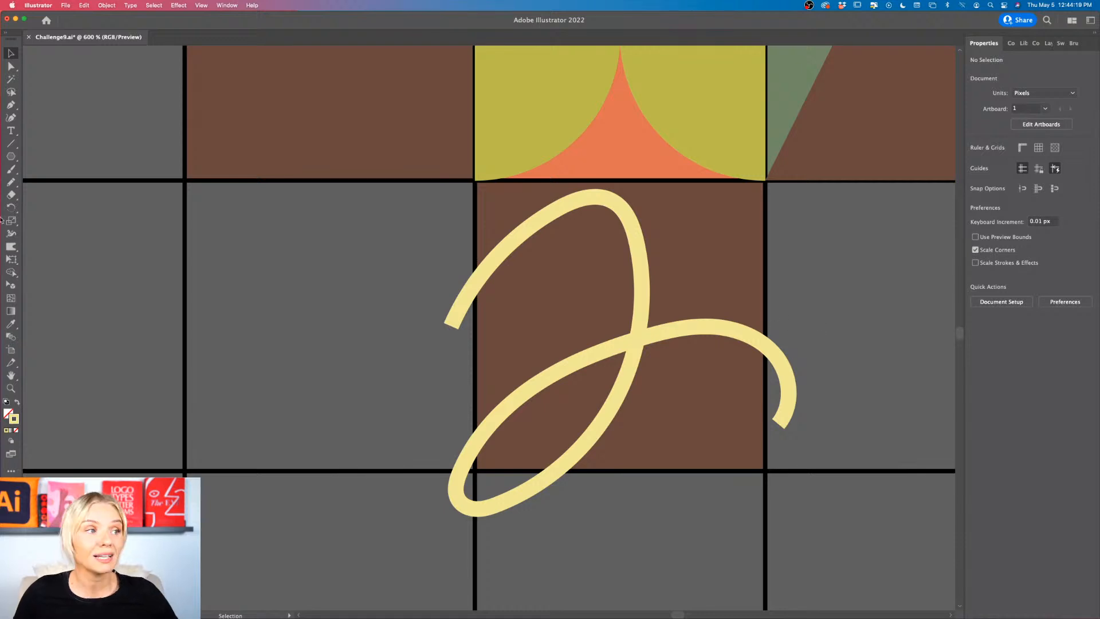
Step: Draw a rectangle of about 75 by 75 px exactly over the brown square's grid cell and remove its stroke, leaving it without fill
drag(8, 158, 55, 158)
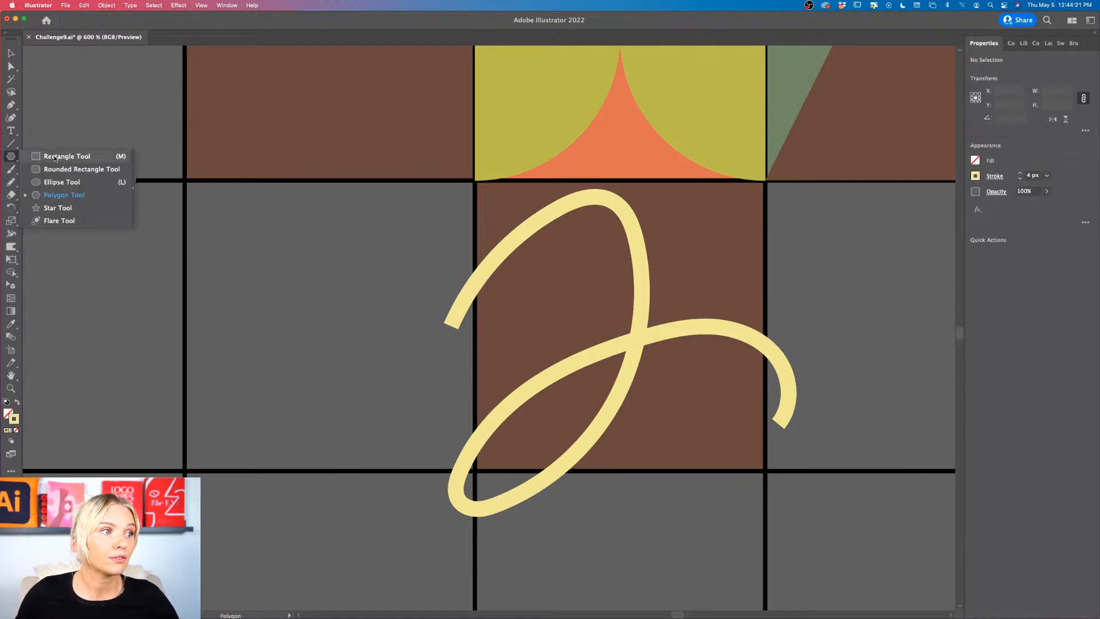
click(55, 157)
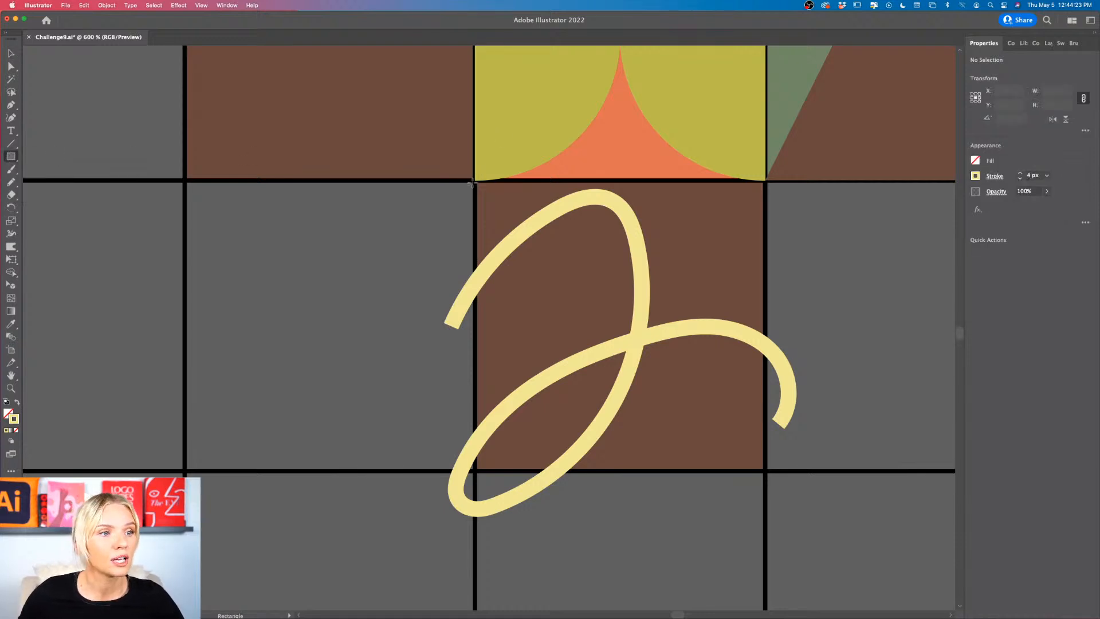
drag(475, 181, 765, 471)
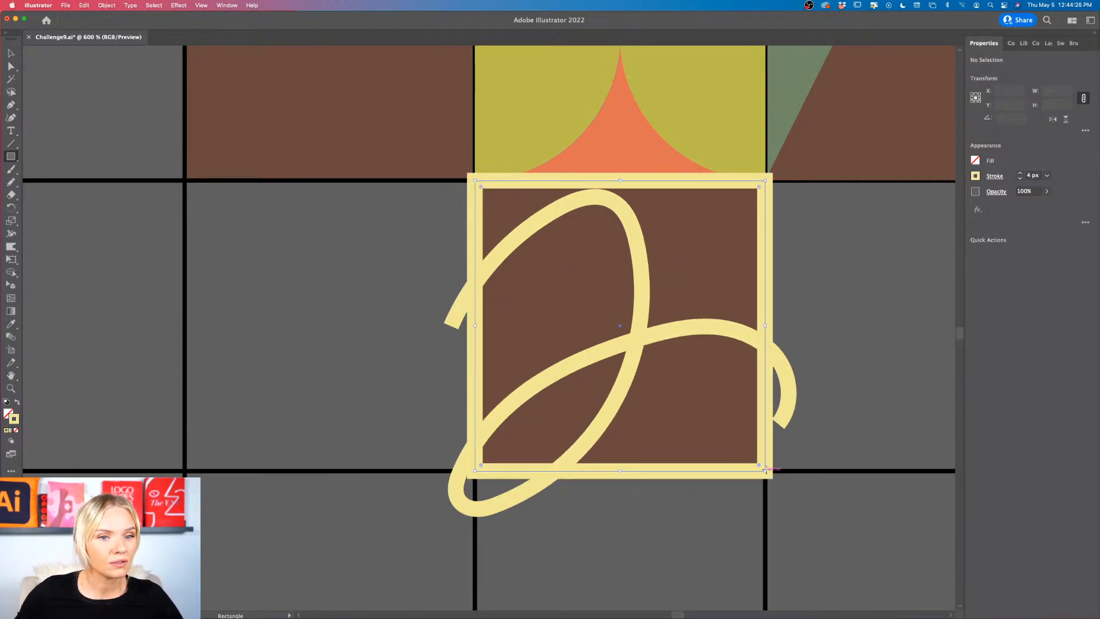
click(1020, 180)
click(1020, 180)
click(1019, 180)
click(1020, 180)
click(1019, 180)
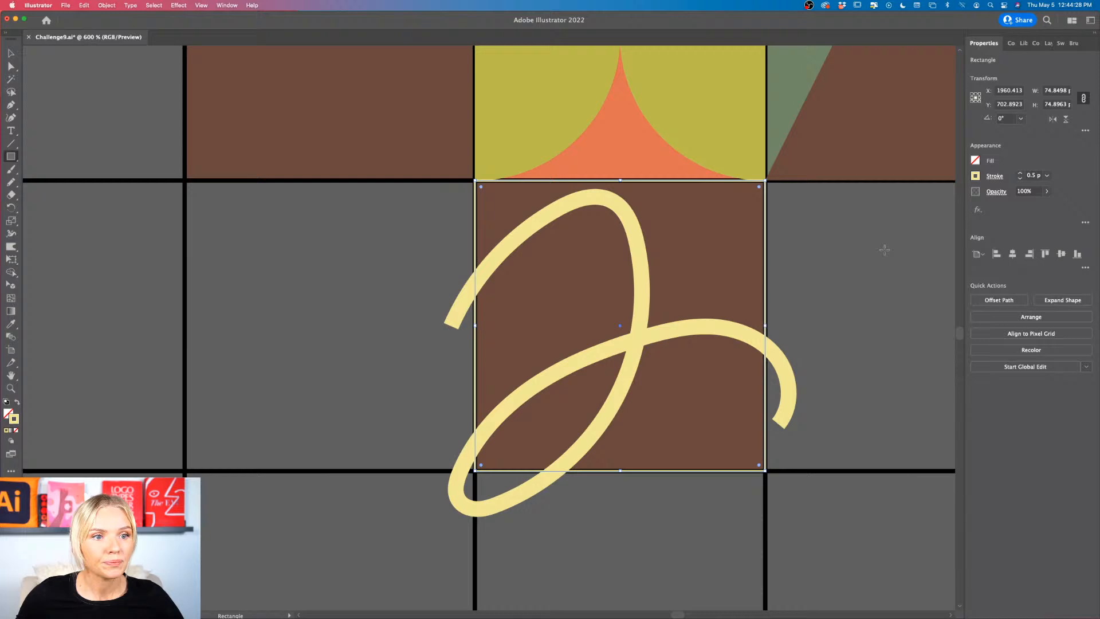
click(1020, 180)
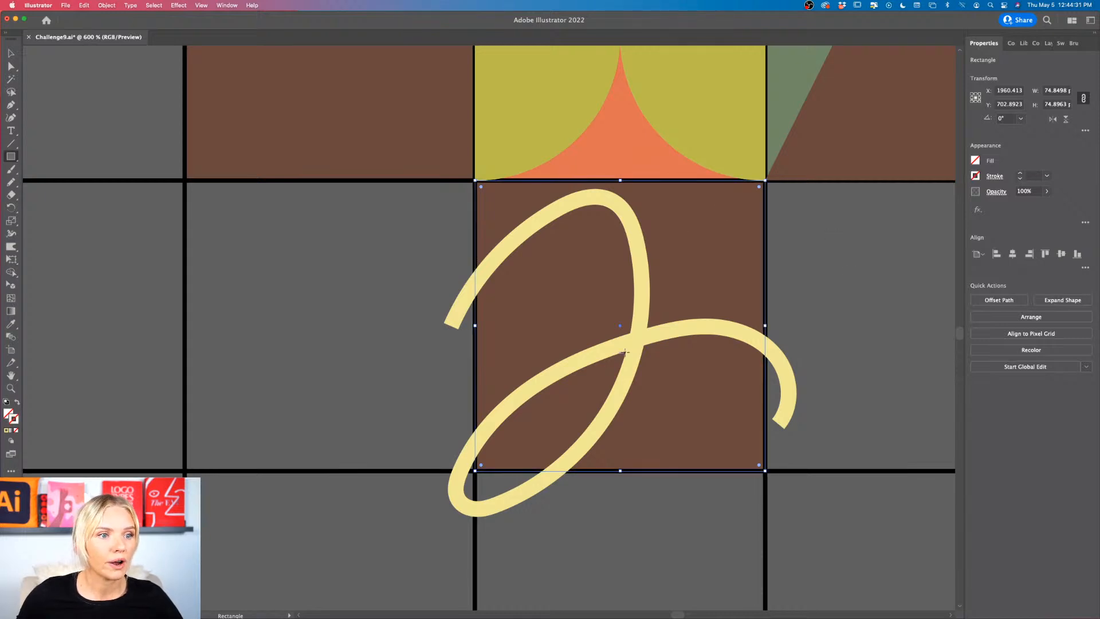
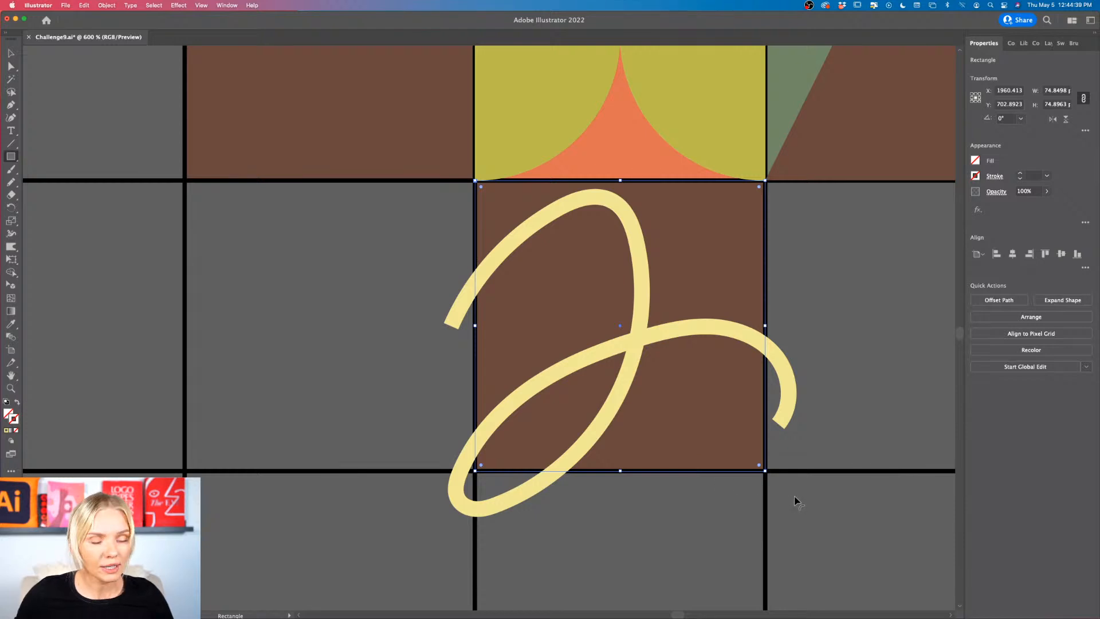
Step: Clip the yellow looping path to the unfilled square above it with a clipping mask, trimming it to its grid cell
key(v)
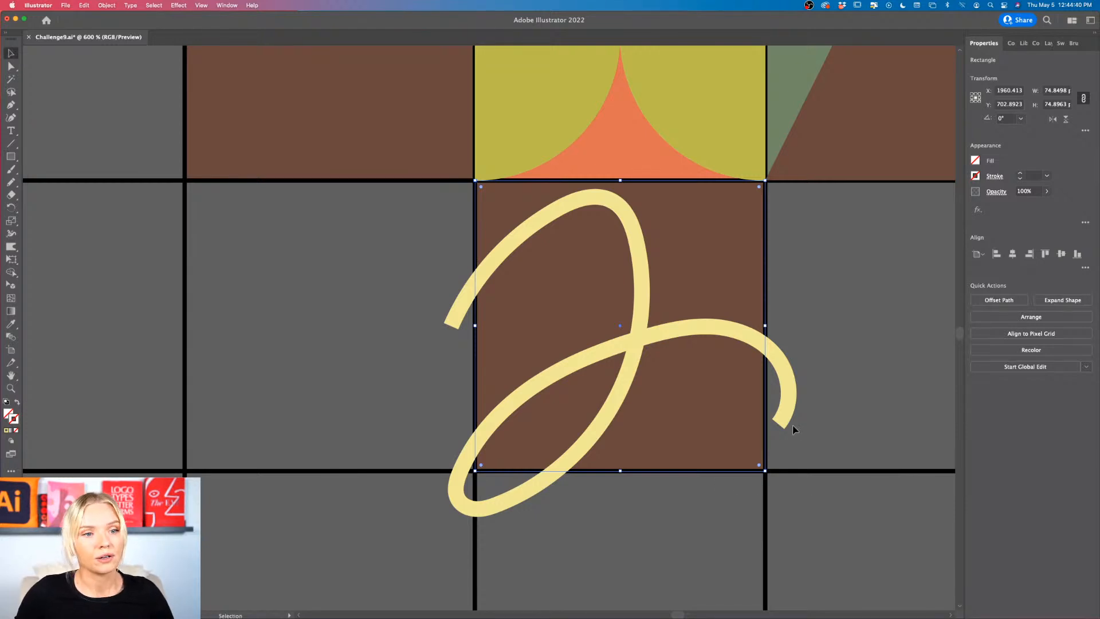
shift+click(788, 383)
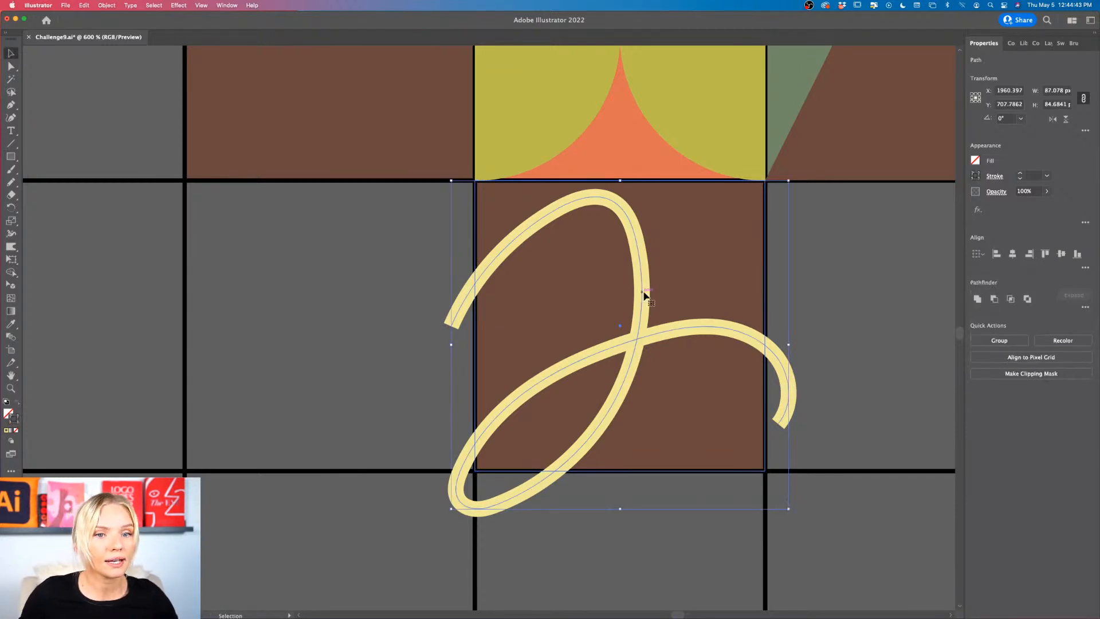
click(1023, 374)
click(843, 381)
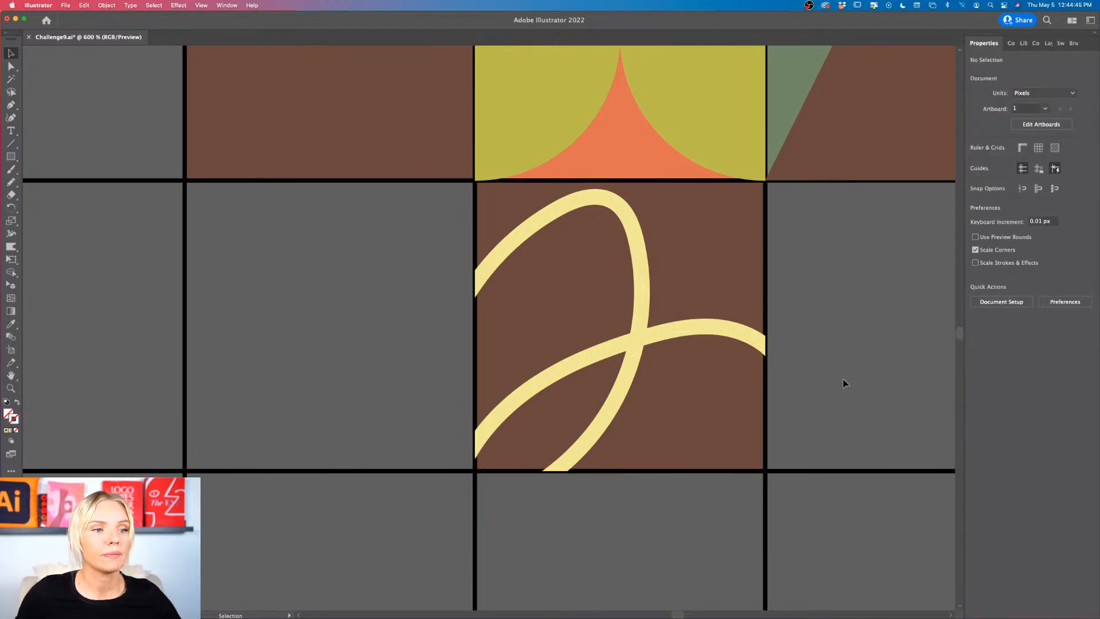
Step: Recolor the brown square behind the looping path, trying the palette's orange before settling on its light pink
scroll(844, 379, down, 4)
scroll(843, 379, right, 5)
scroll(567, 392, up, 1)
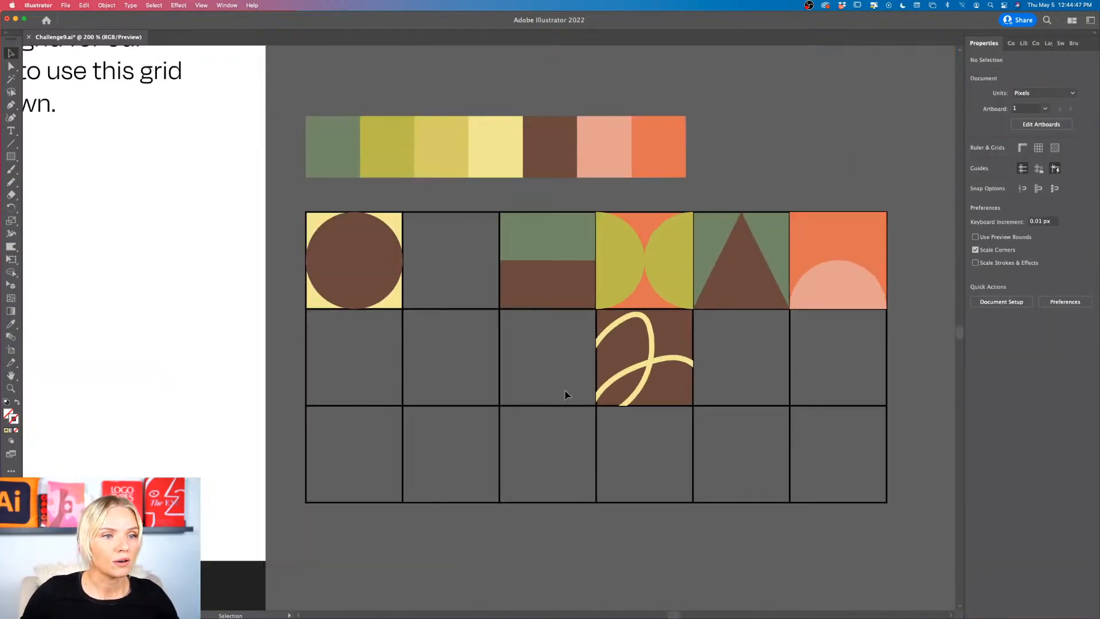
click(677, 393)
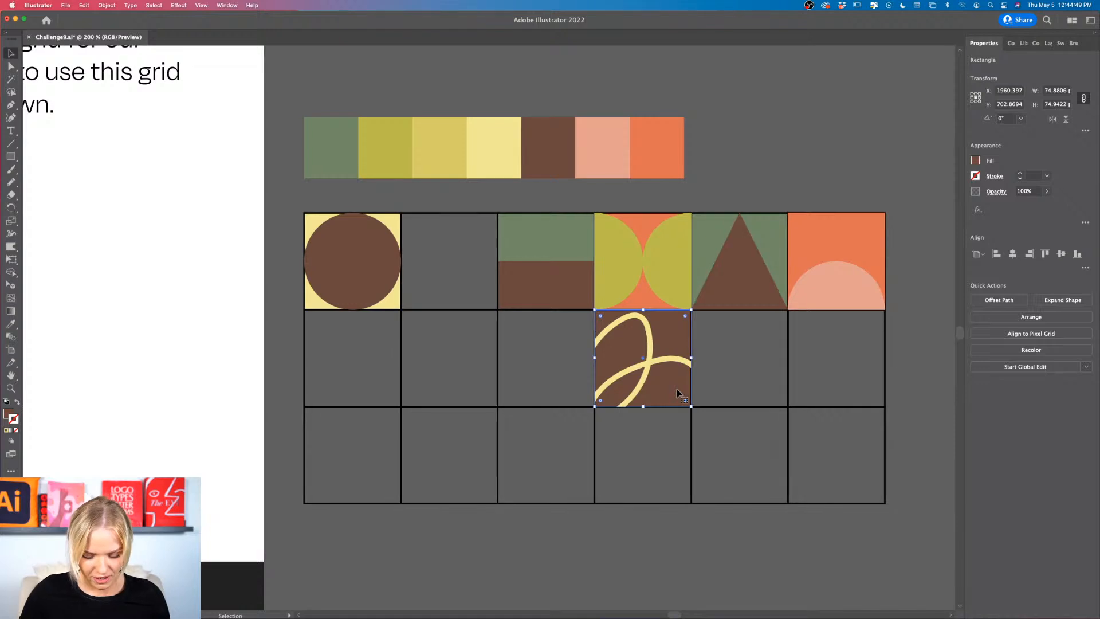
key(i)
click(596, 120)
click(681, 146)
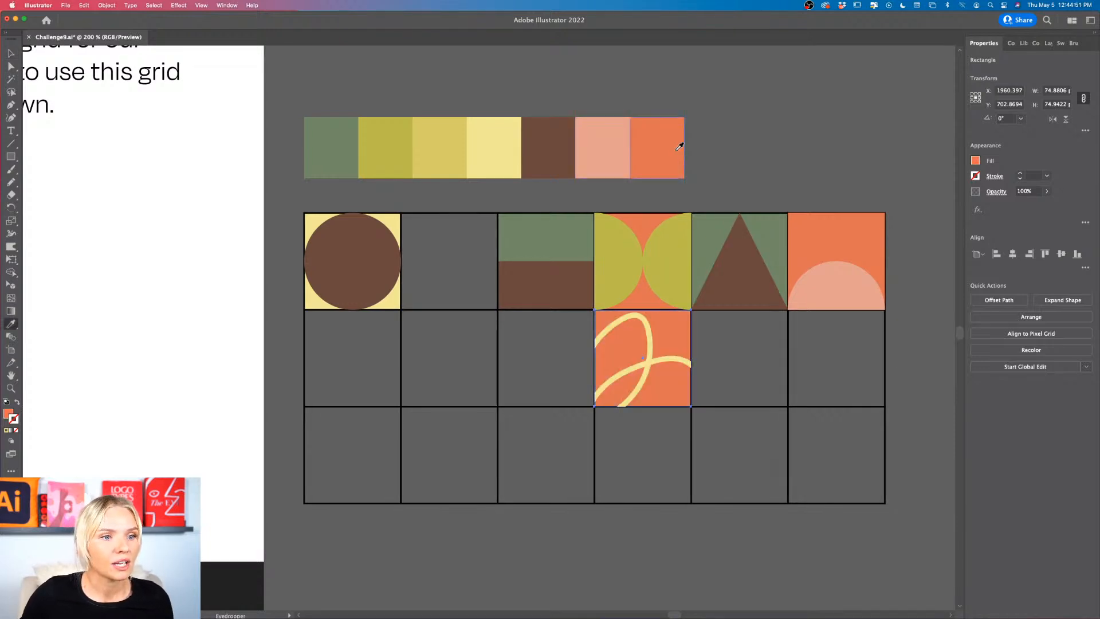
click(610, 142)
key(v)
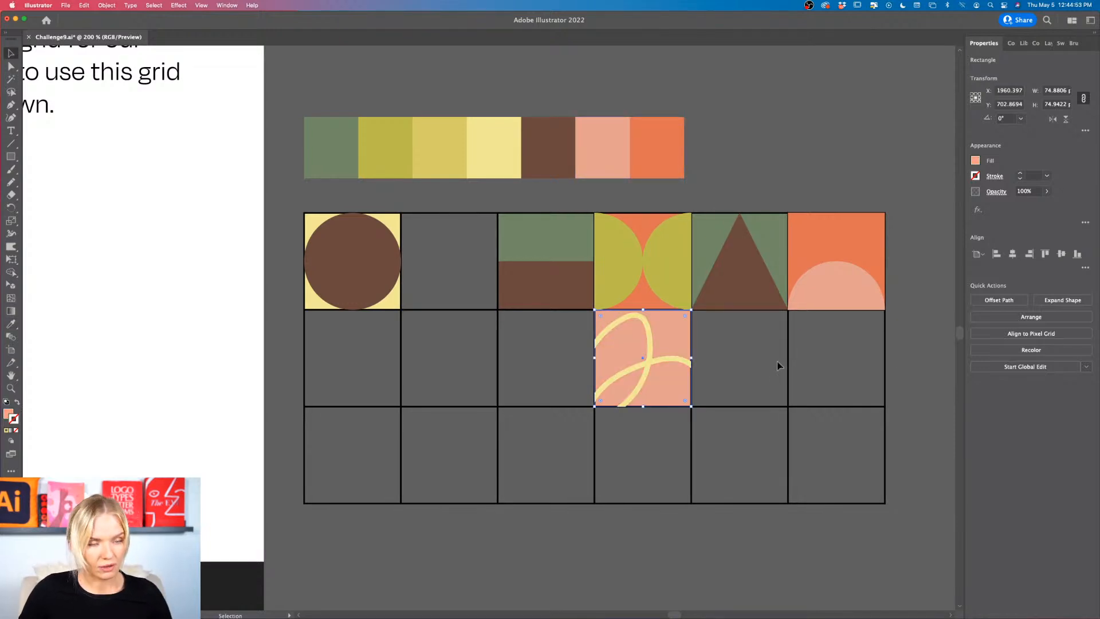
Step: Move the pink looping-path tile one cell to the right in the second row and deselect it
click(752, 373)
drag(623, 389, 719, 384)
click(883, 385)
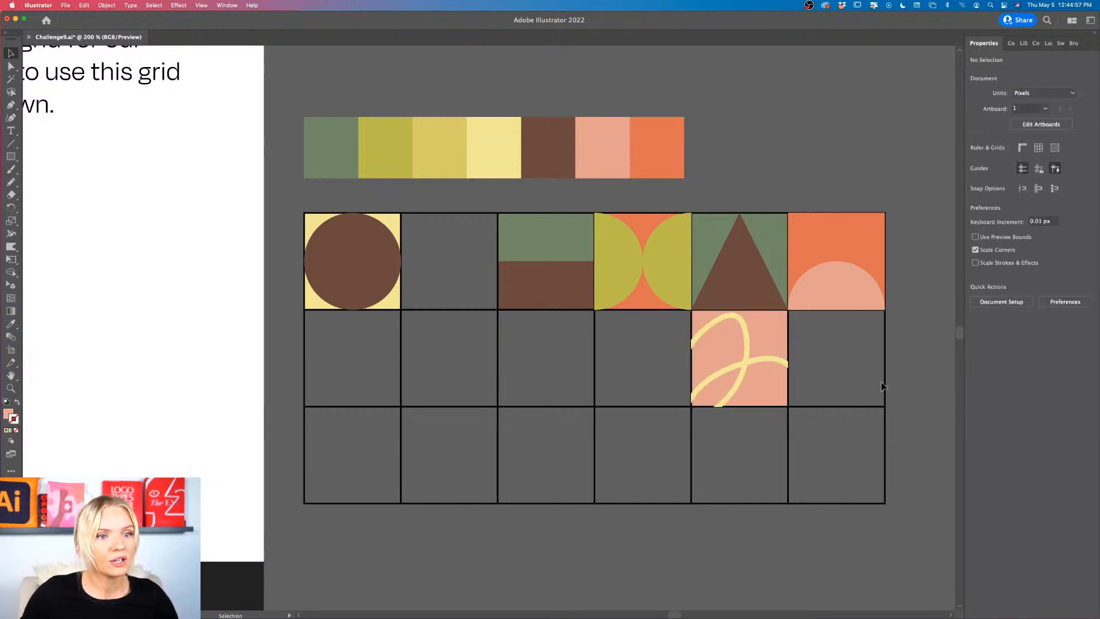
Step: Move the pink looping-path tile into the empty second cell of the grid's first row
scroll(882, 385, right, 2)
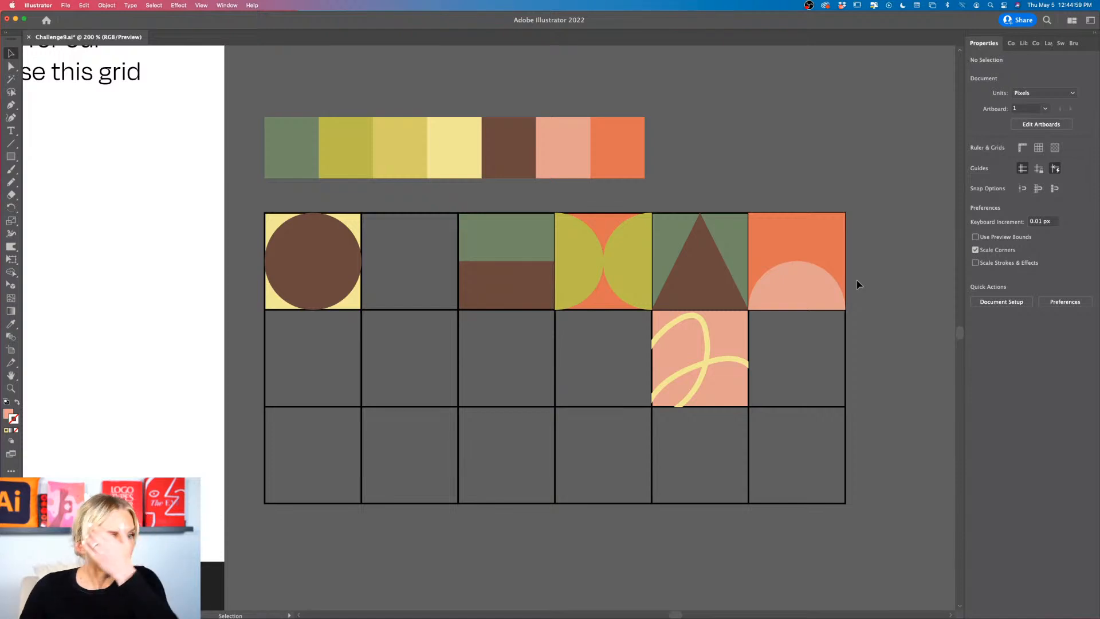
drag(718, 396, 430, 299)
click(435, 346)
Step: Duplicate the orange semicircle tile into the cell below and rotate the copy 90° clockwise so its flat edge faces left
scroll(435, 350, left, 2)
scroll(434, 350, right, 2)
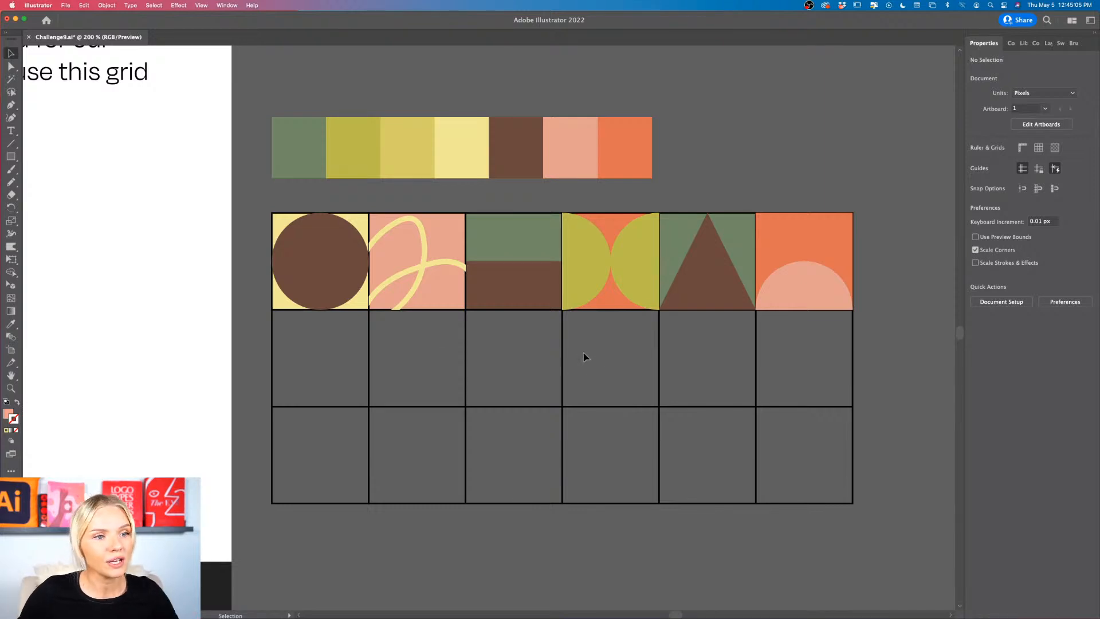
click(818, 292)
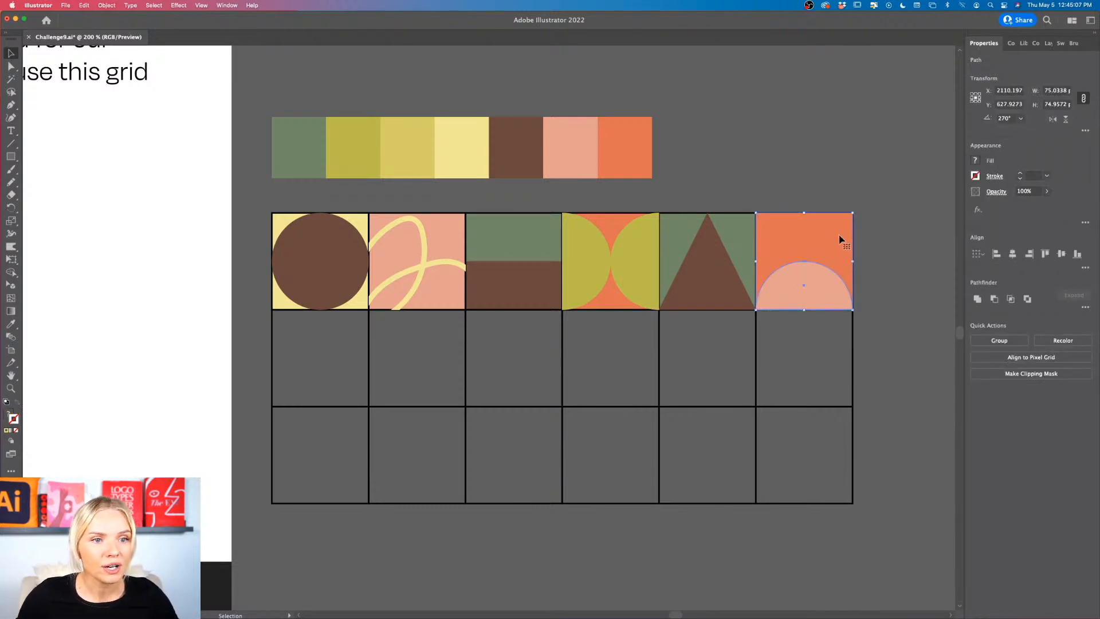
drag(840, 239, 840, 336)
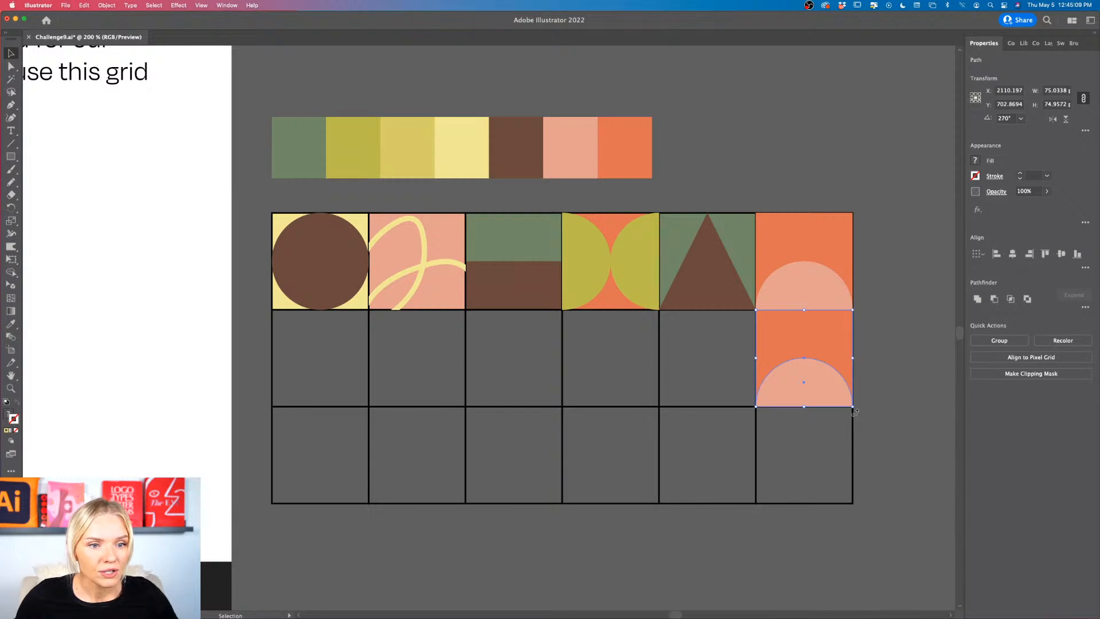
drag(854, 411, 744, 393)
click(875, 358)
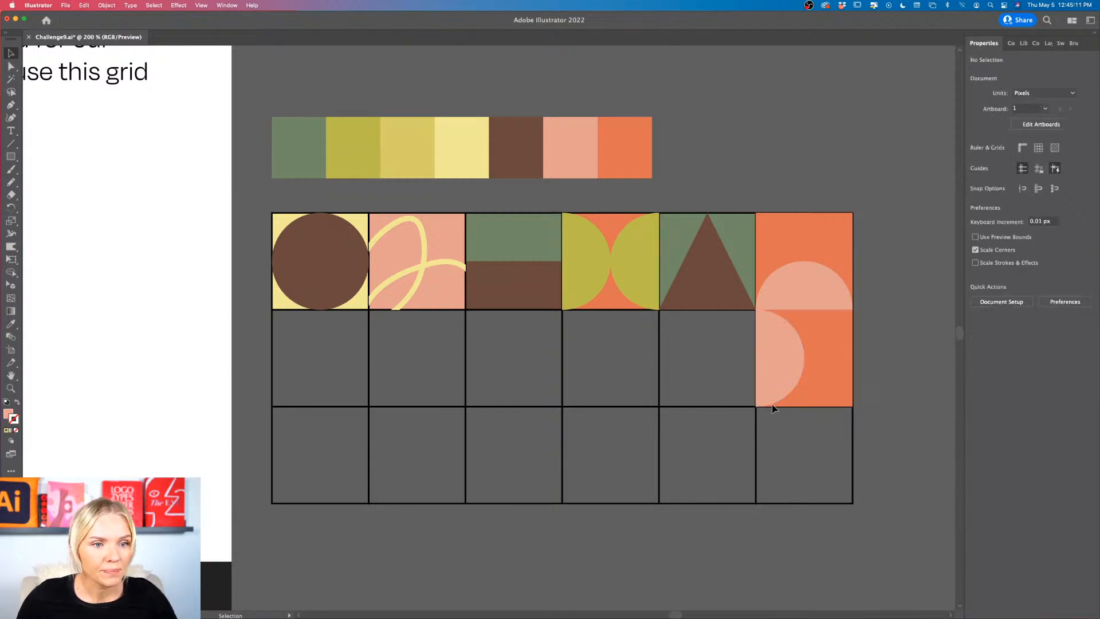
Step: Duplicate the rotated semicircle tile into the third row and rotate the copy 90° clockwise so its flat edge is on top
scroll(790, 401, right, 2)
scroll(810, 393, up, 3)
drag(741, 364, 737, 550)
scroll(736, 550, down, 2)
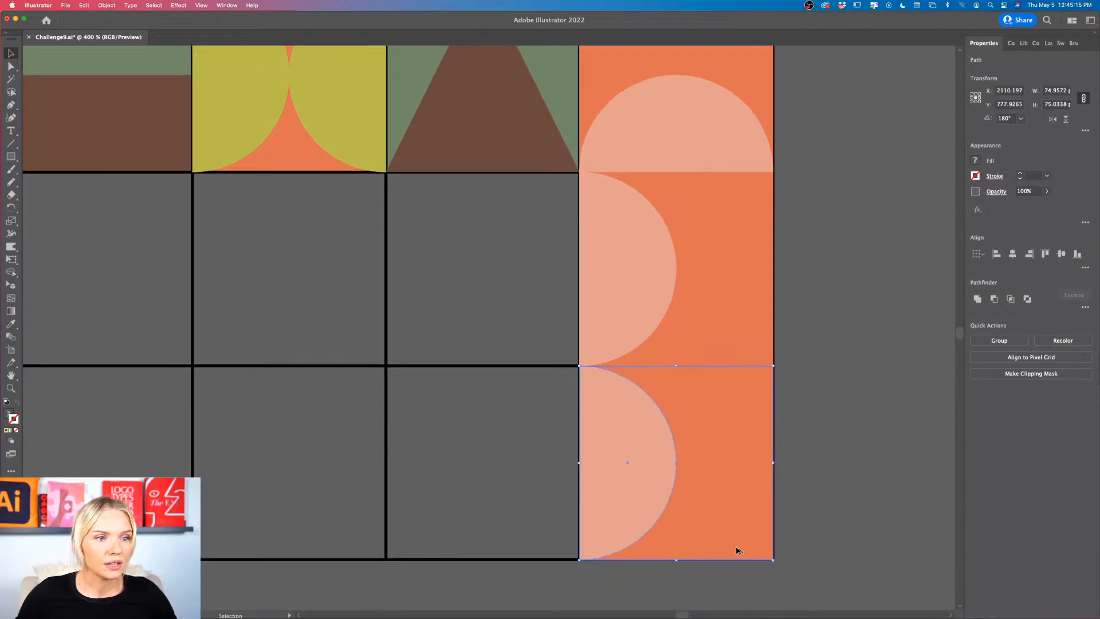
scroll(737, 550, down, 1)
drag(768, 562, 656, 520)
click(785, 483)
Step: Duplicate the green triangle tile into the cell below and rotate the copy 90° counterclockwise so the triangle points left
scroll(785, 483, left, 3)
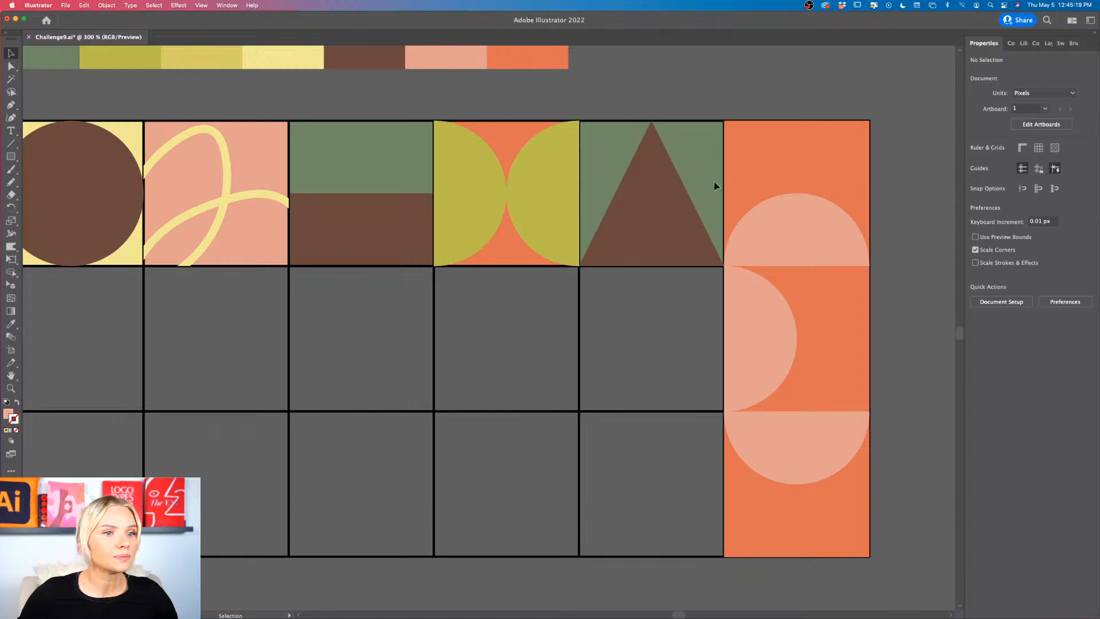
drag(712, 153, 658, 347)
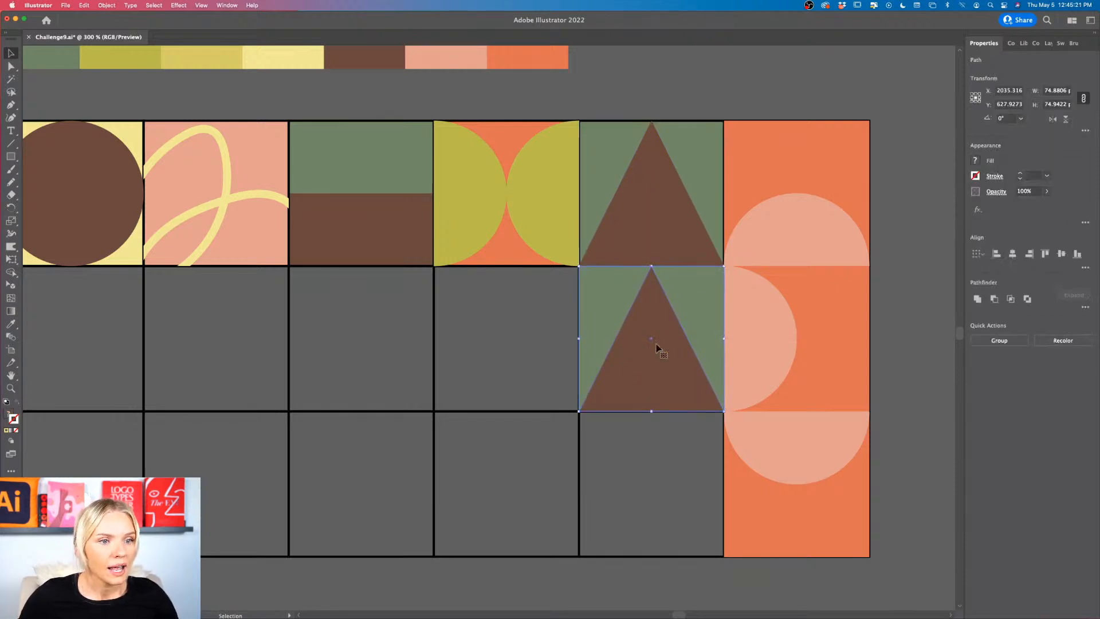
drag(574, 416, 677, 351)
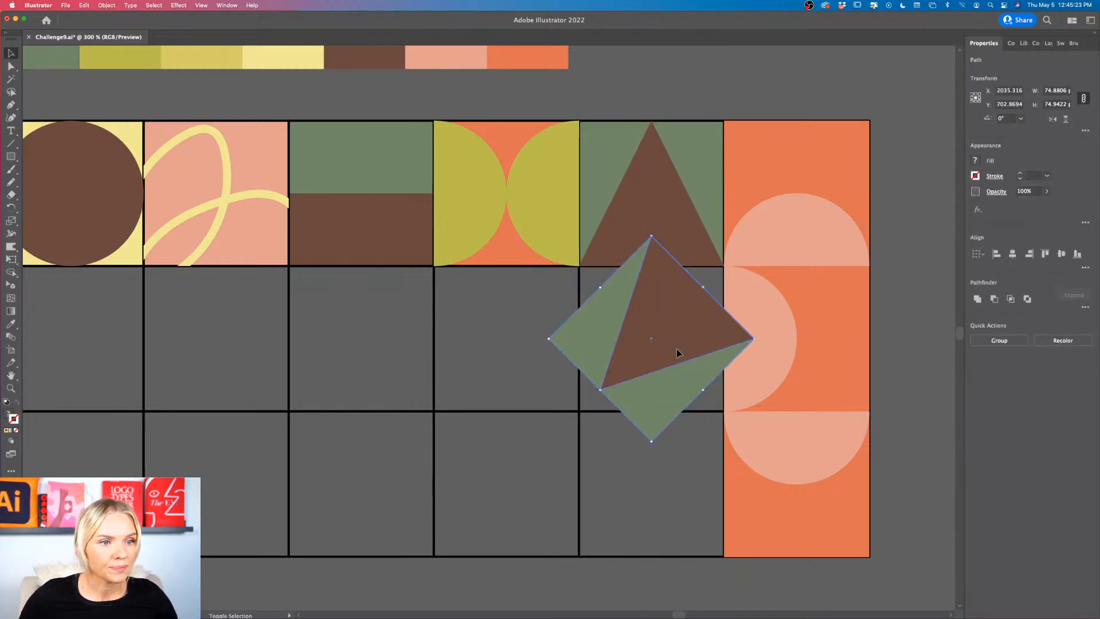
key(super+z)
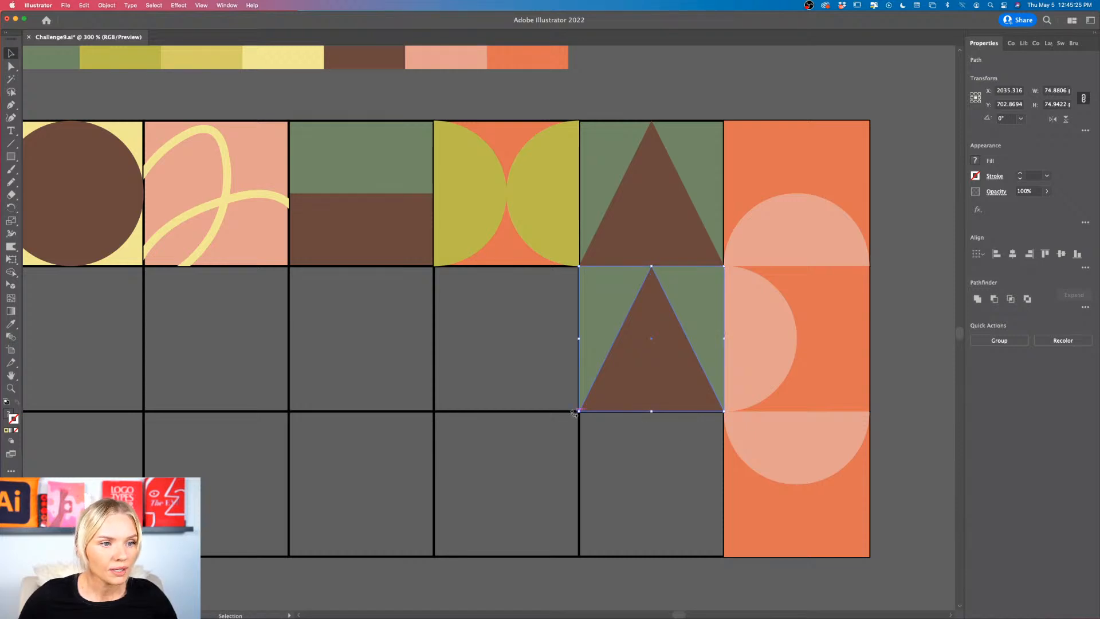
drag(574, 412, 700, 385)
Step: Duplicate the left-pointing triangle tile into the third row and rotate the copy 90° so the triangle points down
drag(692, 322, 680, 467)
scroll(668, 501, down, 2)
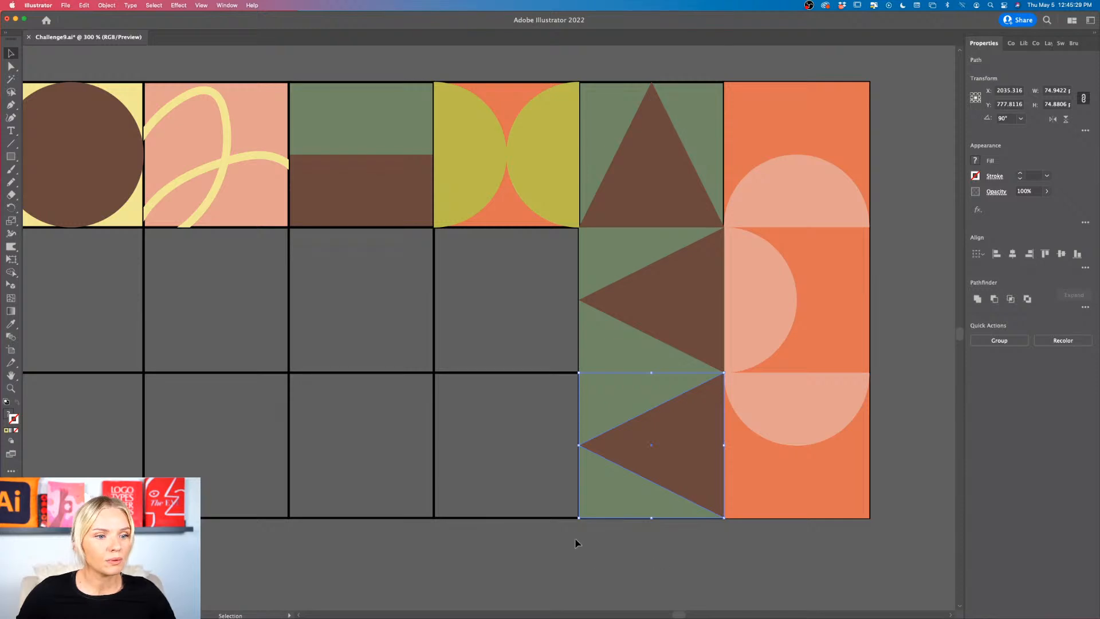
drag(576, 523, 733, 518)
click(692, 555)
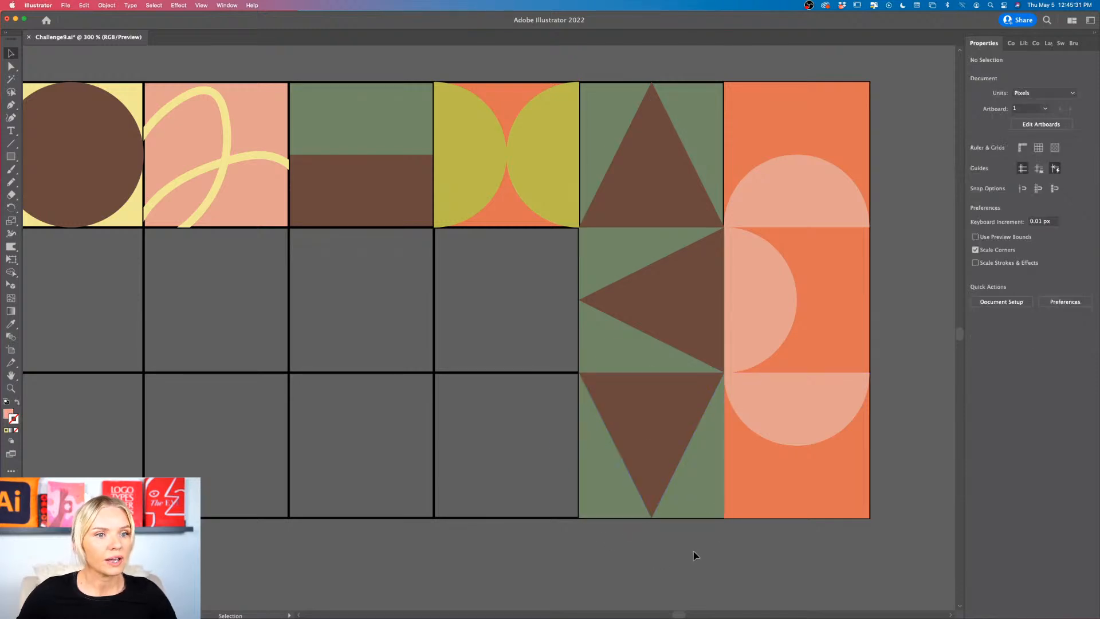
Step: Duplicate the olive double-semicircle tile into the cell below and rotate the copy 90° so its semicircles stack vertically
scroll(693, 554, left, 3)
scroll(693, 554, up, 1)
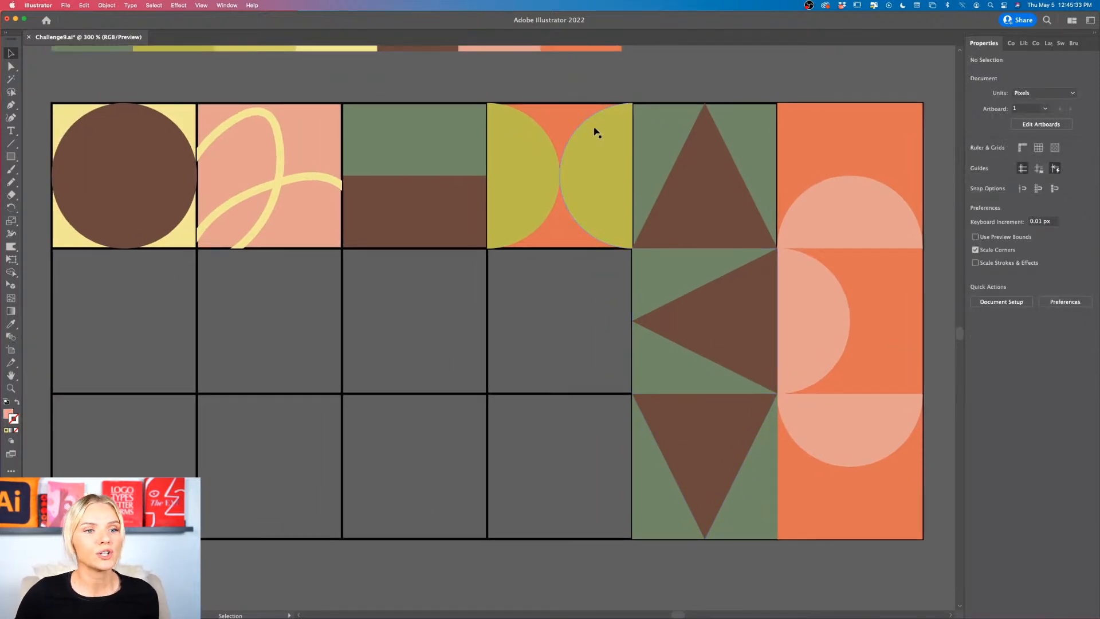
drag(599, 143, 600, 287)
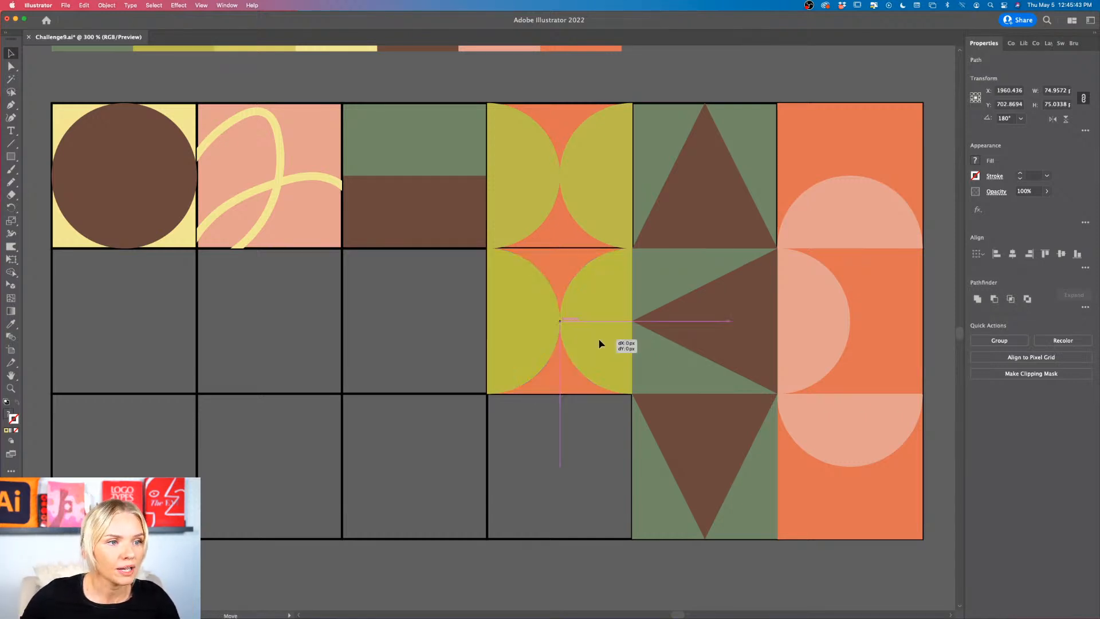
drag(637, 397, 487, 395)
click(576, 460)
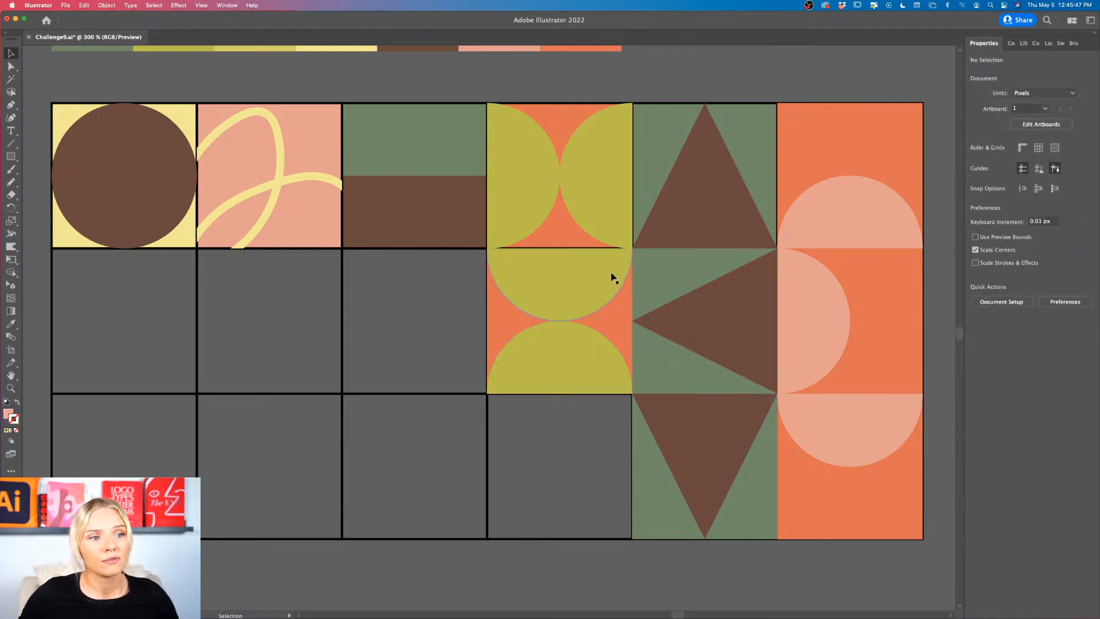
Step: Duplicate the stacked-semicircle tile into the third row and rotate the copy's lower semicircle 180° so its flat edge is on top
click(578, 352)
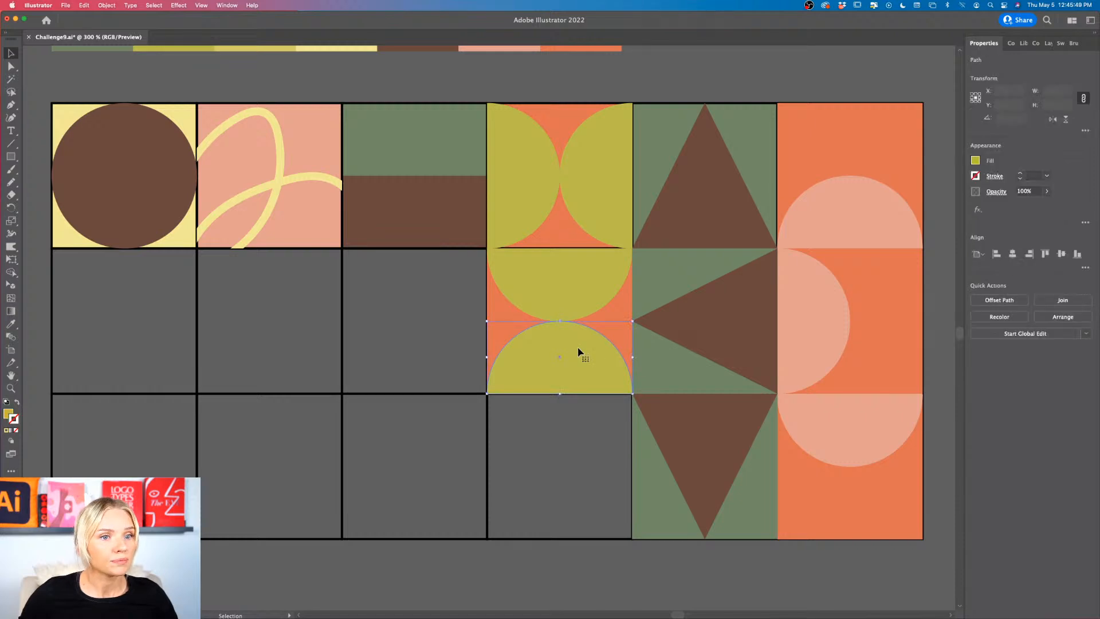
click(518, 418)
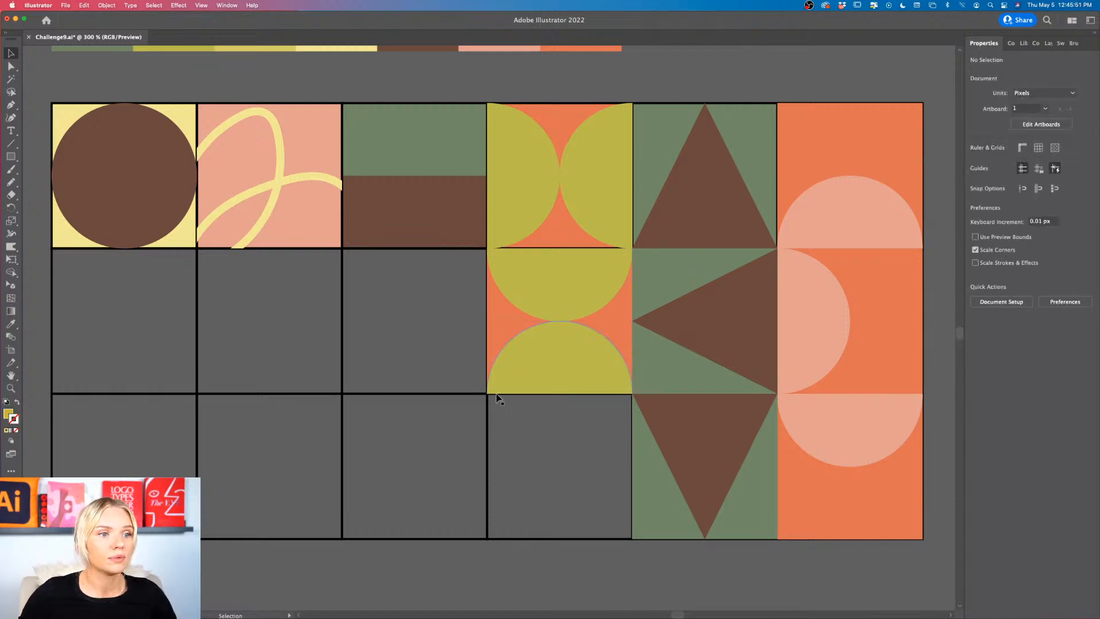
drag(609, 287, 602, 418)
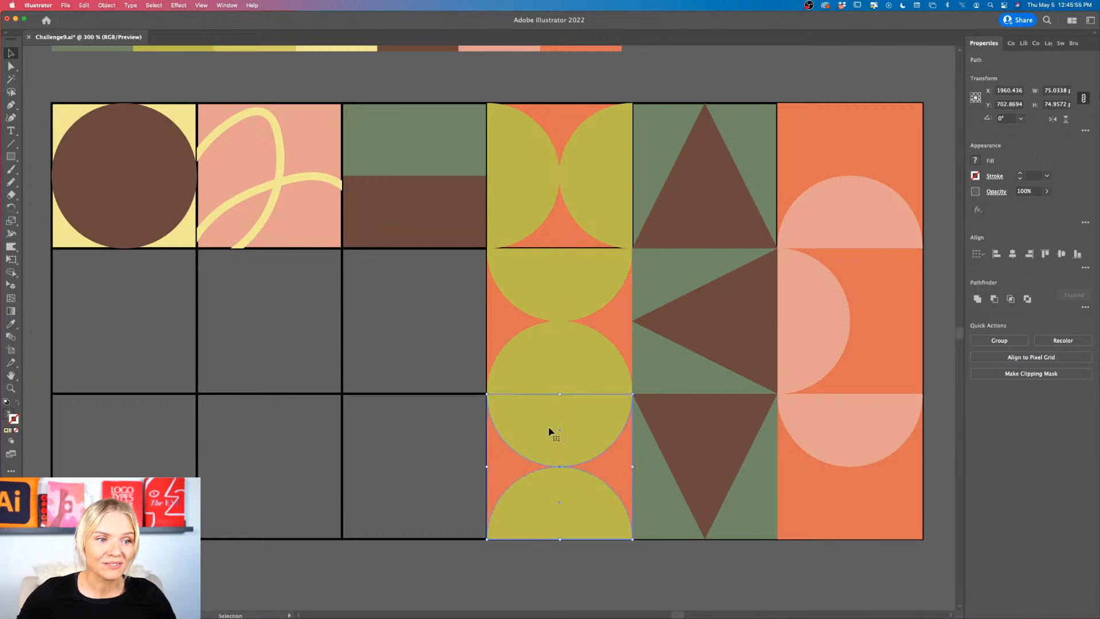
scroll(499, 459, down, 3)
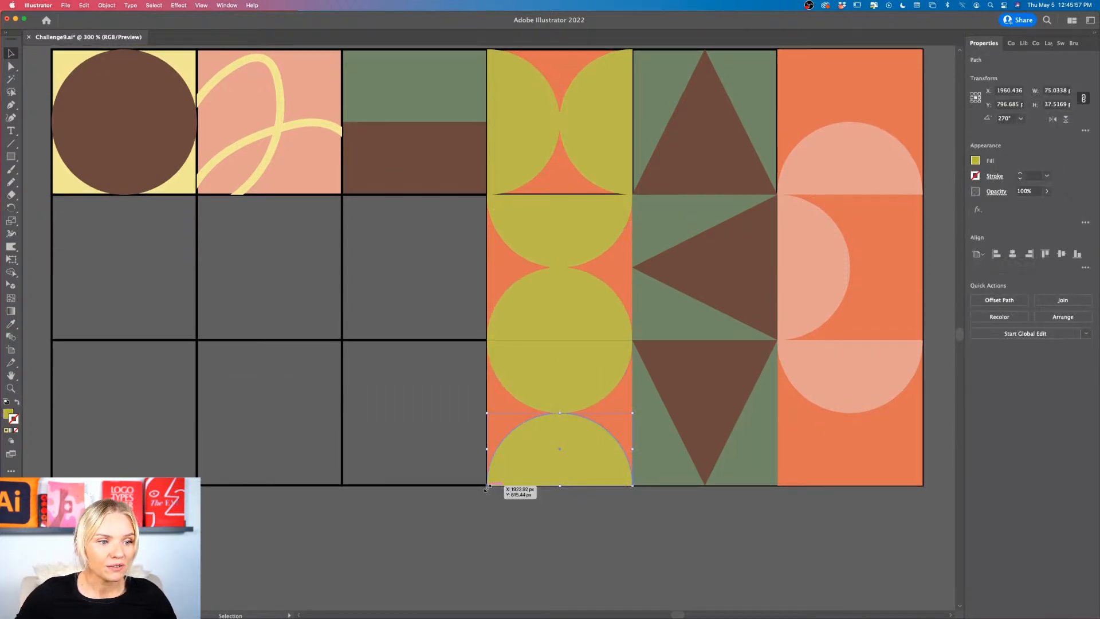
drag(492, 492, 622, 438)
click(603, 525)
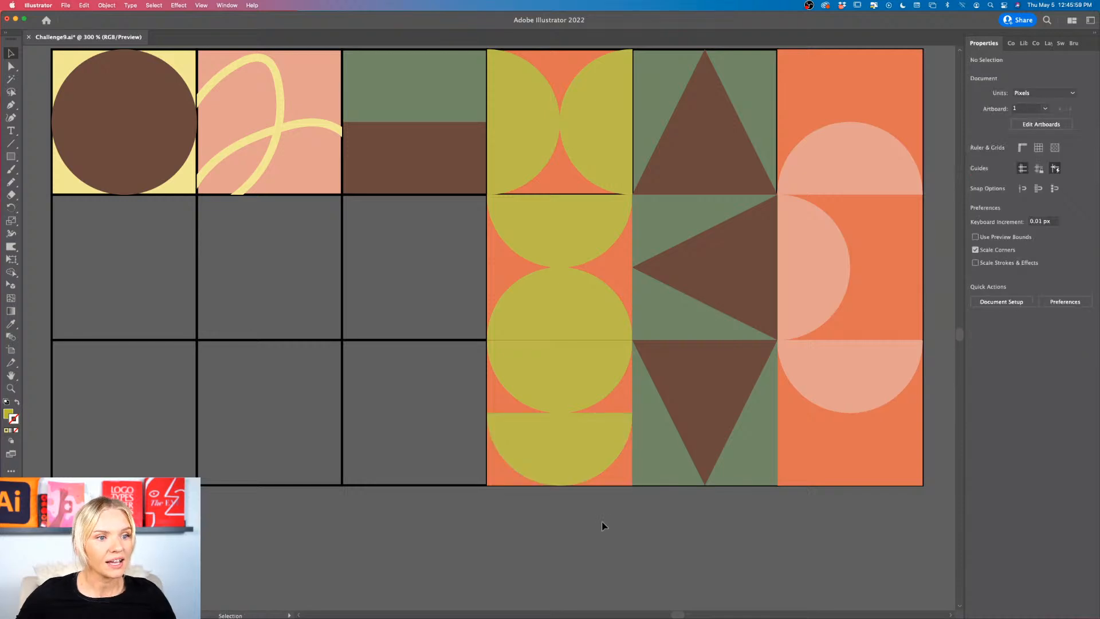
Step: Duplicate the whole column of three orange semicircle tiles directly beside it, outside the grid's right edge
scroll(458, 488, up, 2)
scroll(459, 488, left, 2)
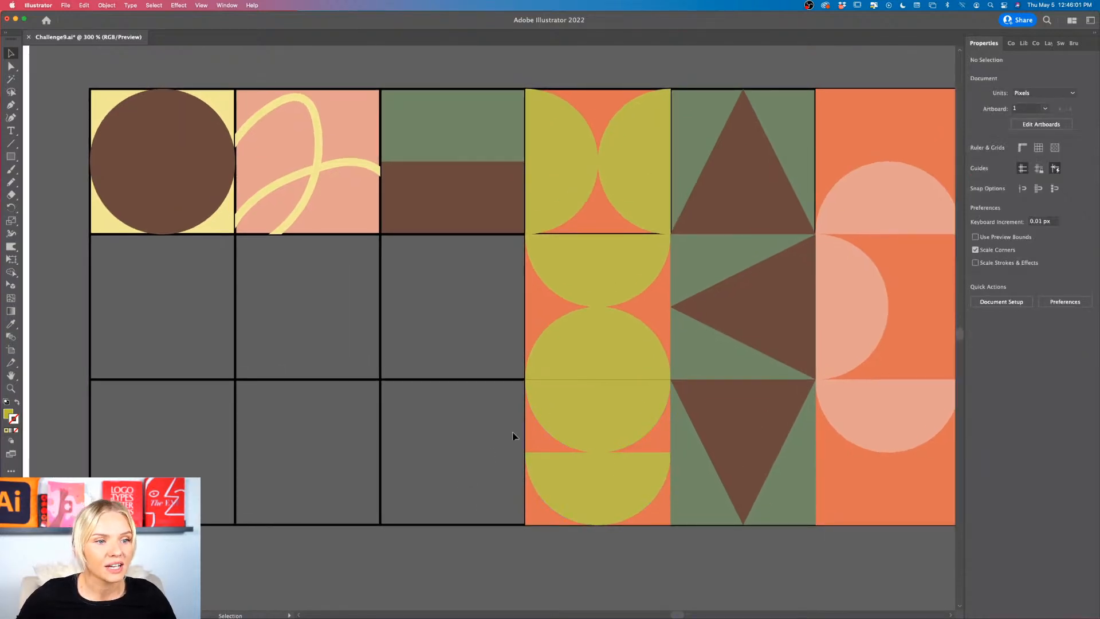
scroll(458, 445, right, 4)
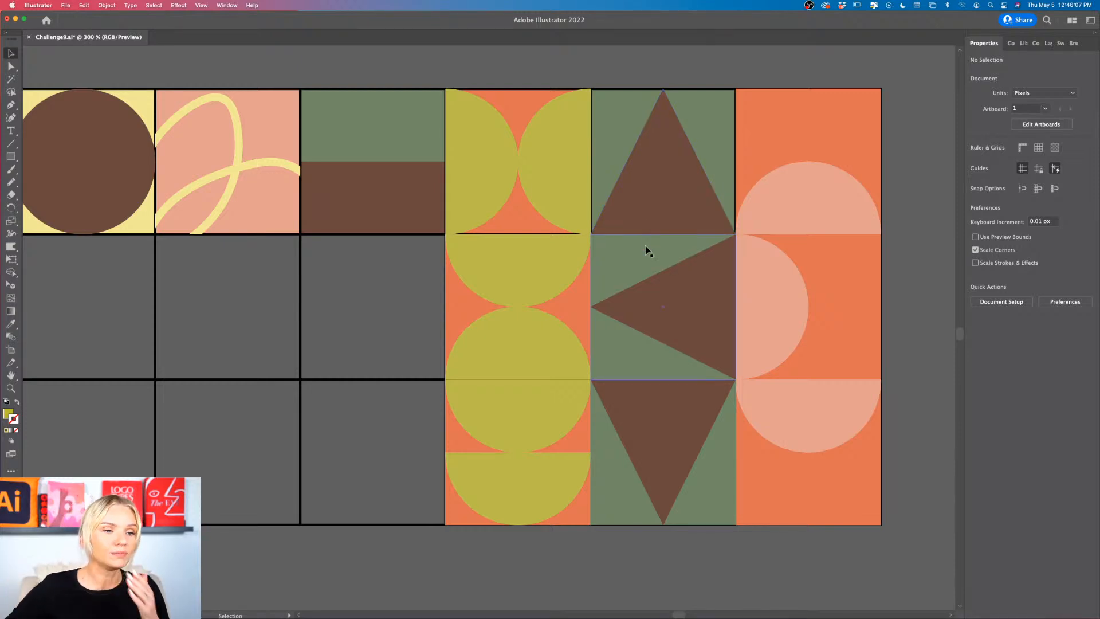
scroll(844, 275, right, 5)
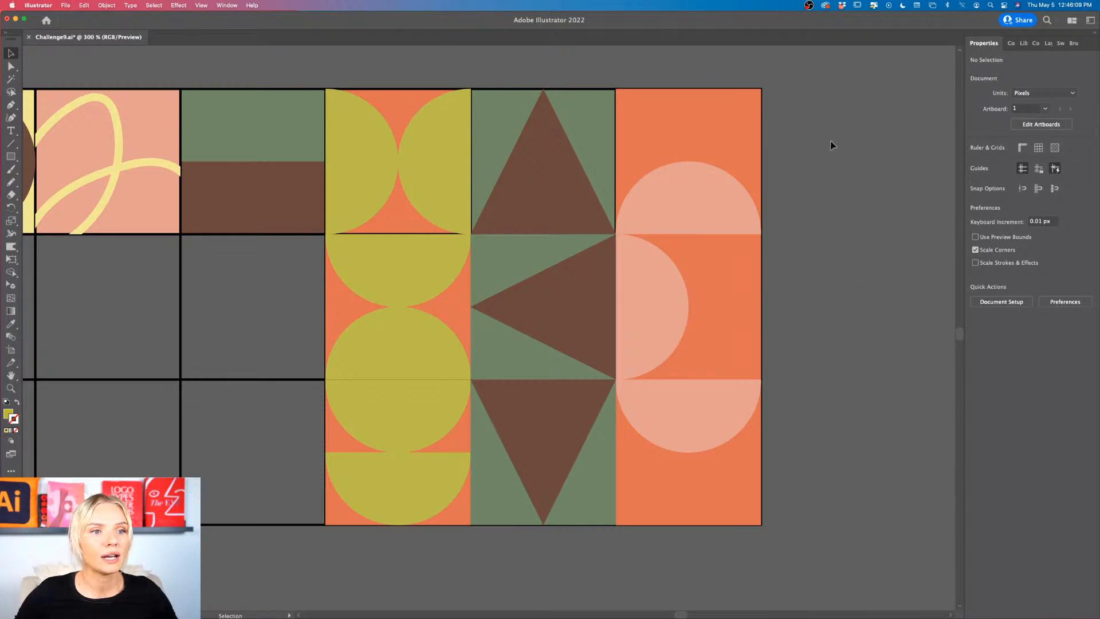
drag(666, 479, 794, 483)
click(929, 362)
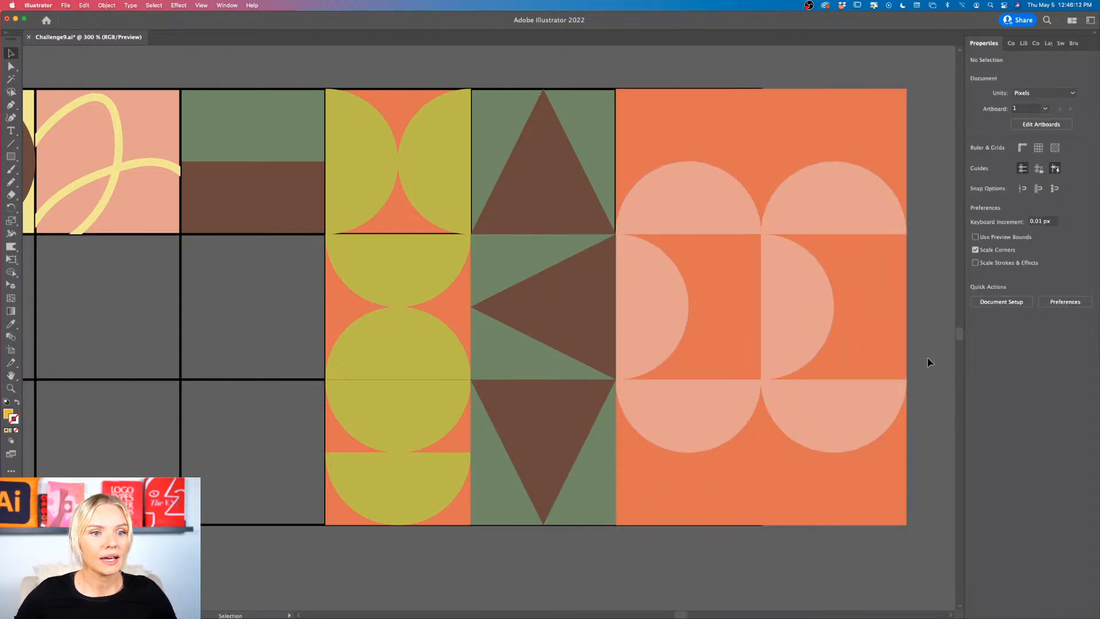
Step: Recolor the orange background squares of the duplicated semicircle column with the palette's light yellow and deselect them
click(892, 134)
shift+click(870, 304)
scroll(894, 461, down, 1)
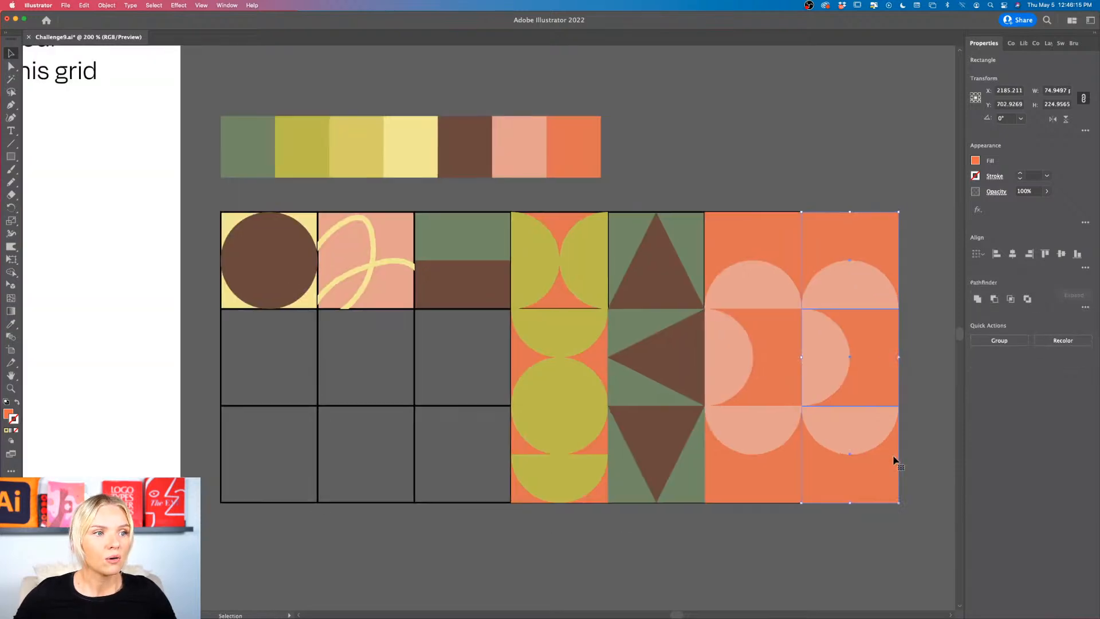
scroll(891, 456, right, 2)
key(i)
click(390, 139)
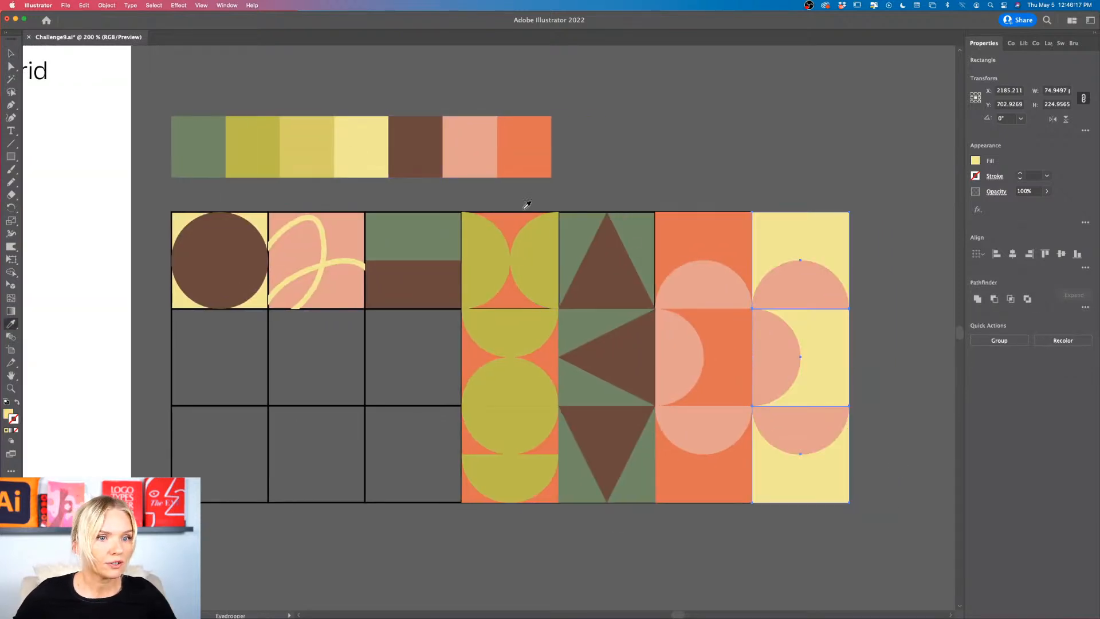
key(v)
click(861, 306)
scroll(861, 306, up, 2)
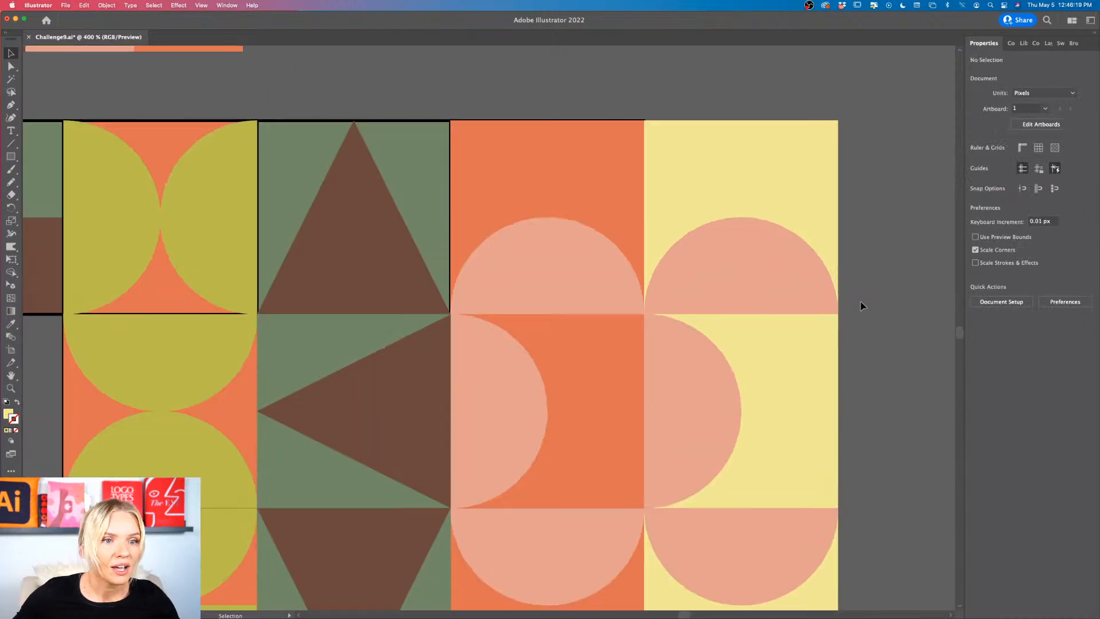
Step: Duplicate the half-green, half-brown tile into the cell below and rotate the copy 90° so its halves stand side by side
scroll(860, 306, down, 2)
scroll(861, 306, down, 1)
scroll(860, 306, down, 1)
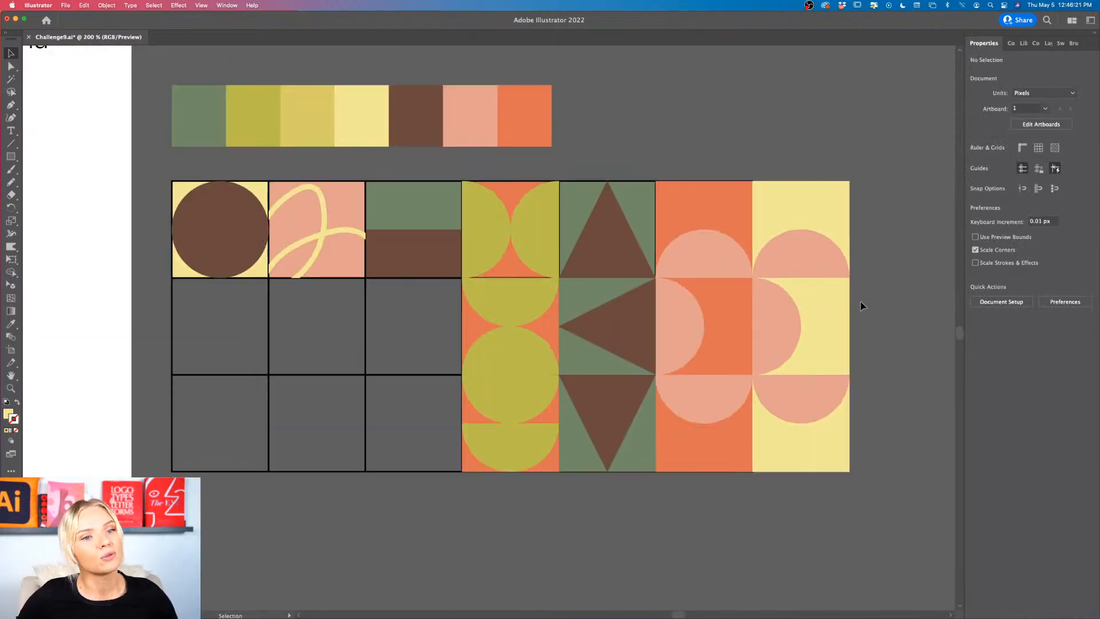
scroll(859, 307, up, 1)
scroll(859, 307, left, 1)
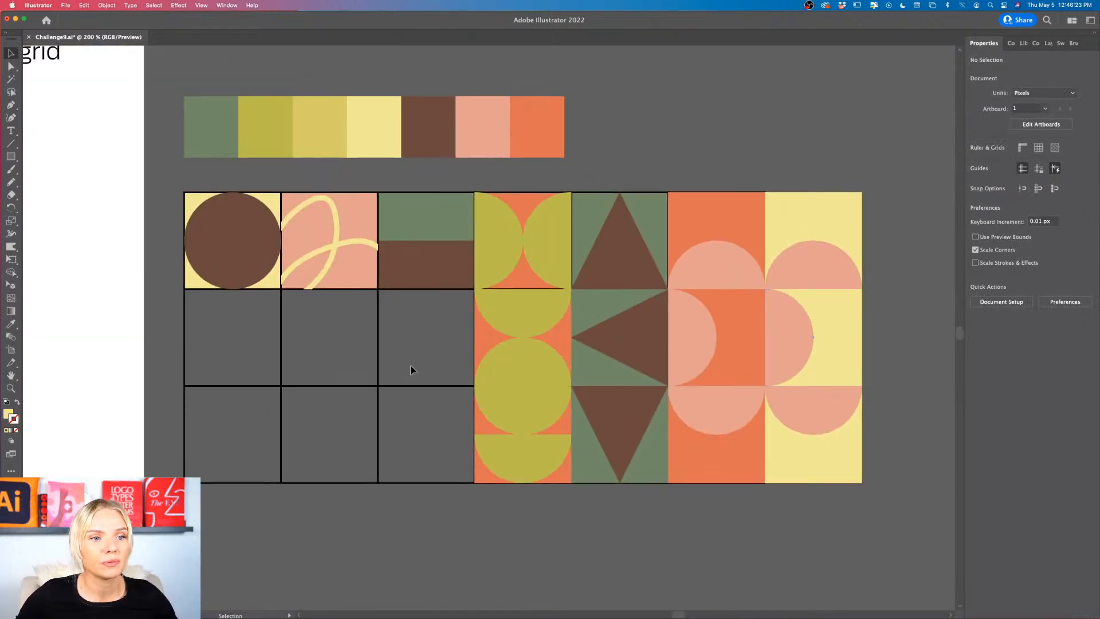
scroll(430, 361, left, 1)
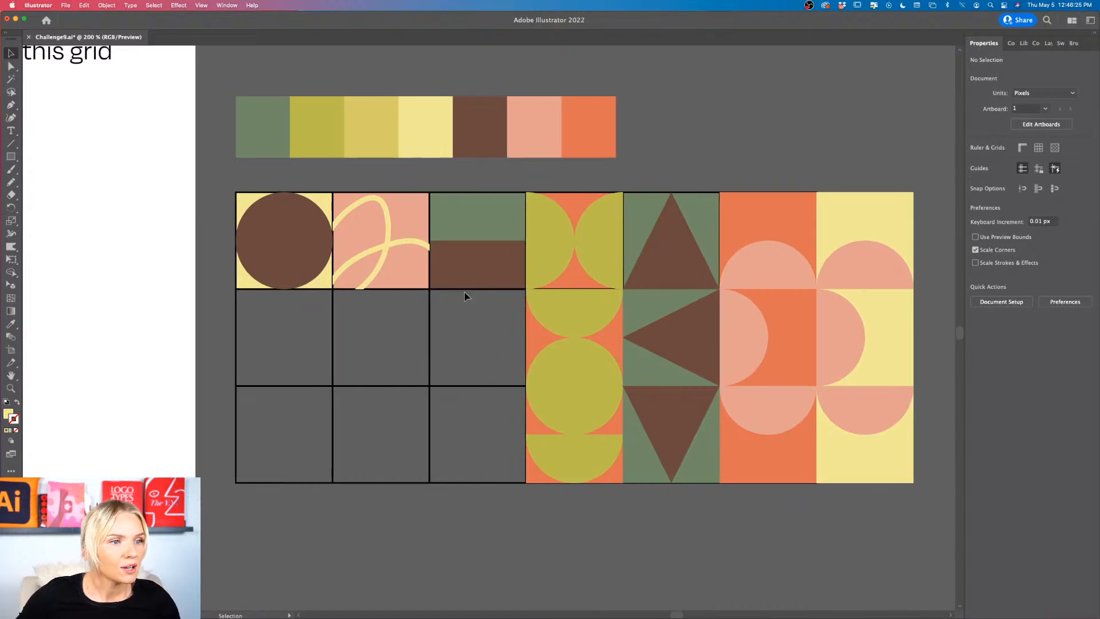
click(492, 228)
drag(493, 228, 492, 316)
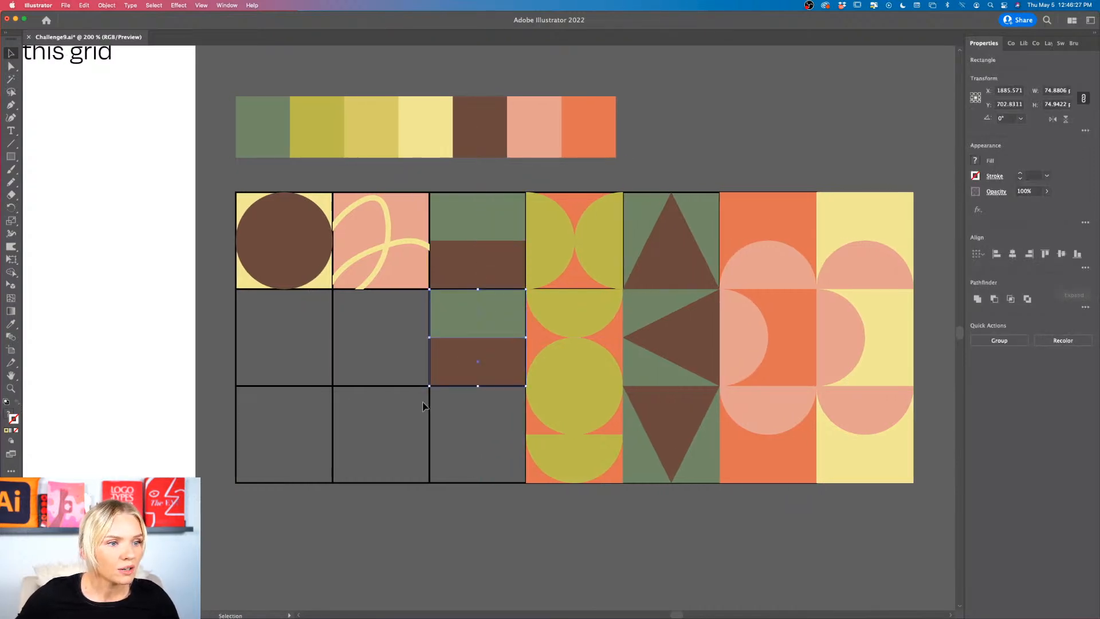
drag(427, 397, 481, 436)
Step: Duplicate the rotated green-brown tile into the third row and turn the copy into five alternating brown and green vertical stripes
click(461, 423)
scroll(467, 454, up, 2)
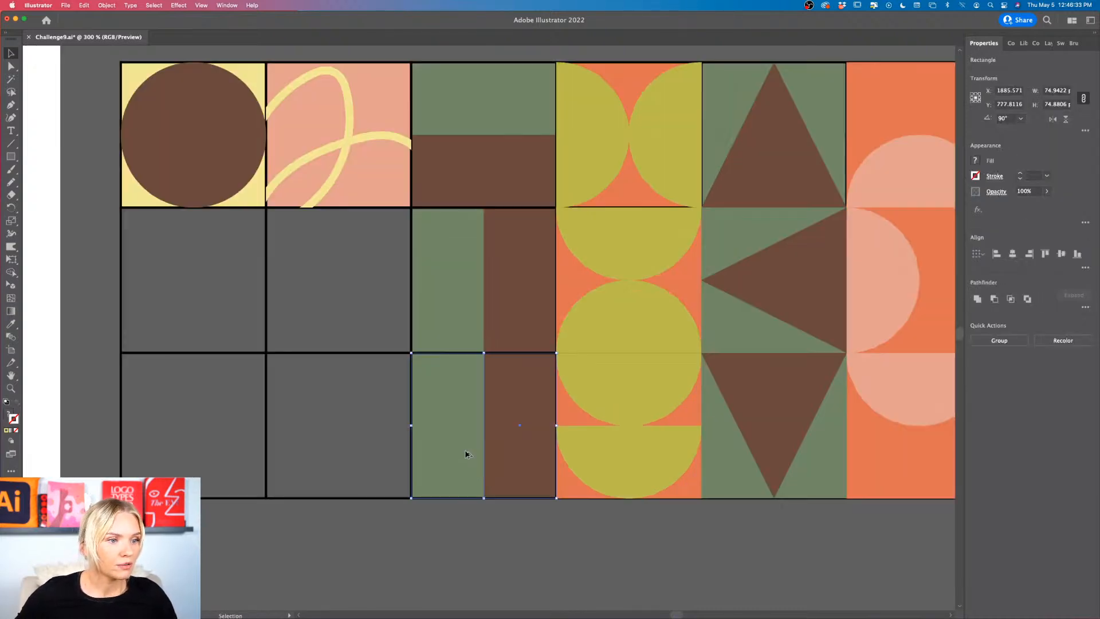
click(493, 466)
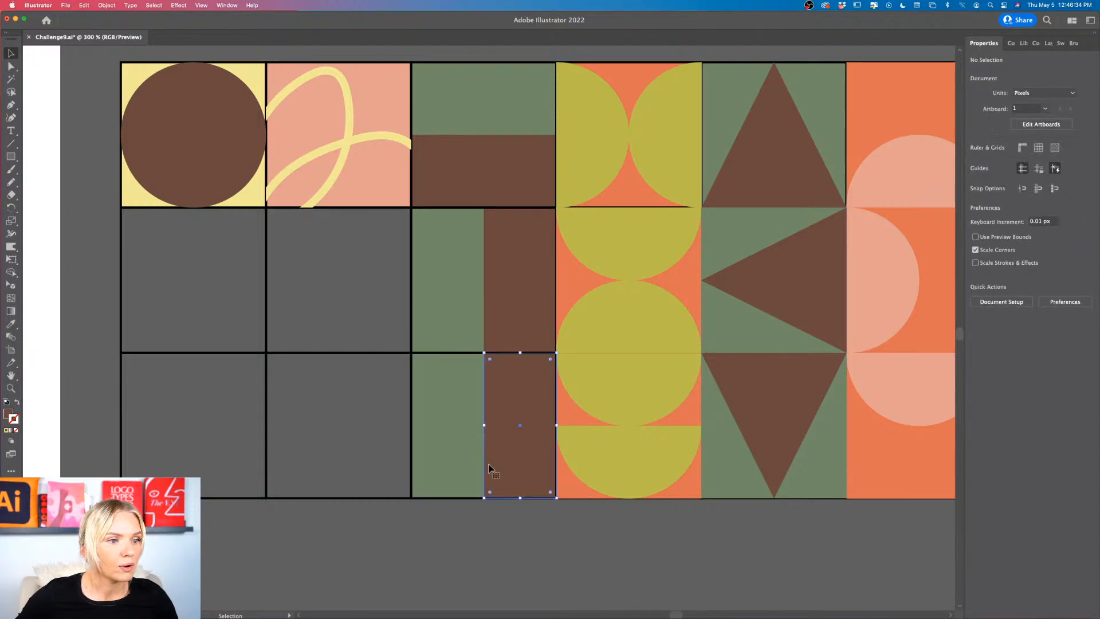
drag(484, 425, 529, 425)
click(470, 424)
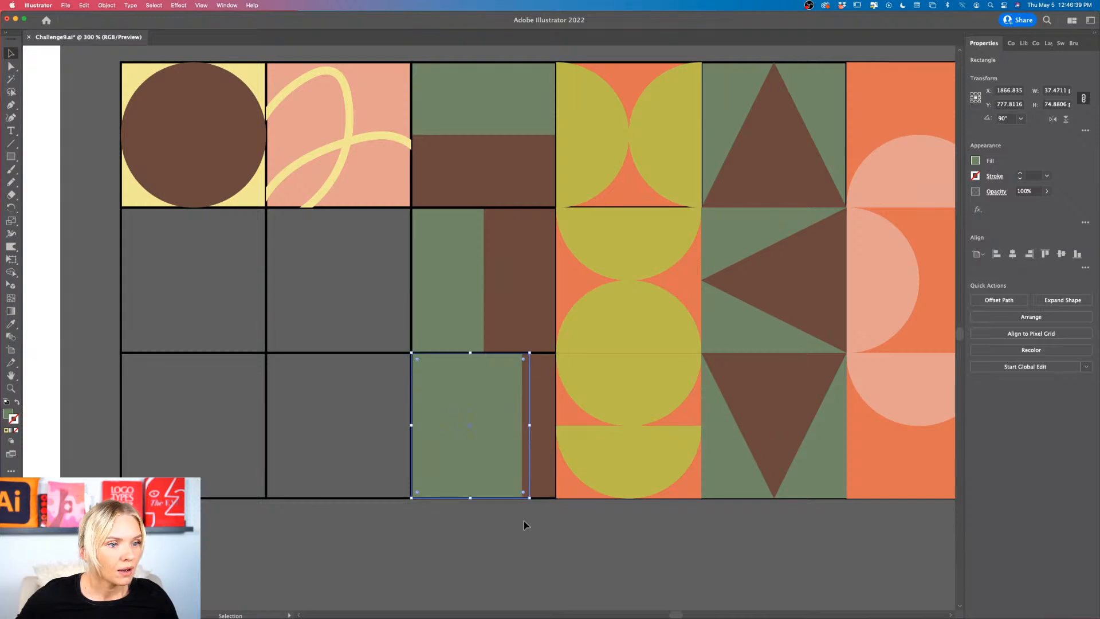
click(524, 520)
drag(537, 479, 428, 471)
click(459, 535)
Step: Duplicate the pink looping-line tile into the cell below and rotate the copy 90°
scroll(459, 536, down, 1)
scroll(459, 536, left, 2)
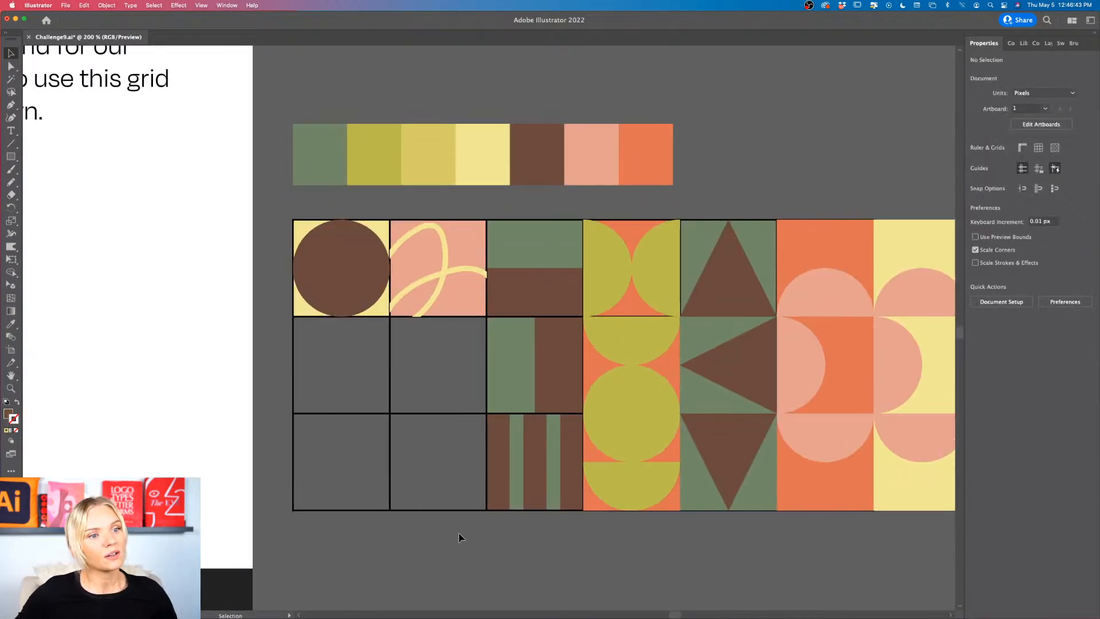
click(444, 265)
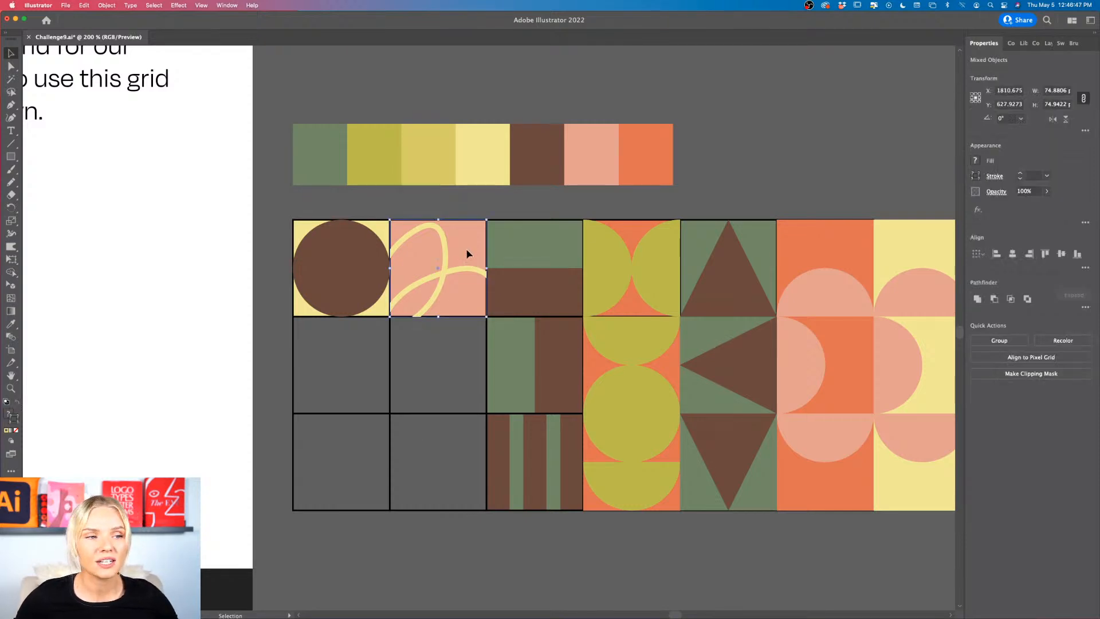
alt+drag(467, 253, 462, 351)
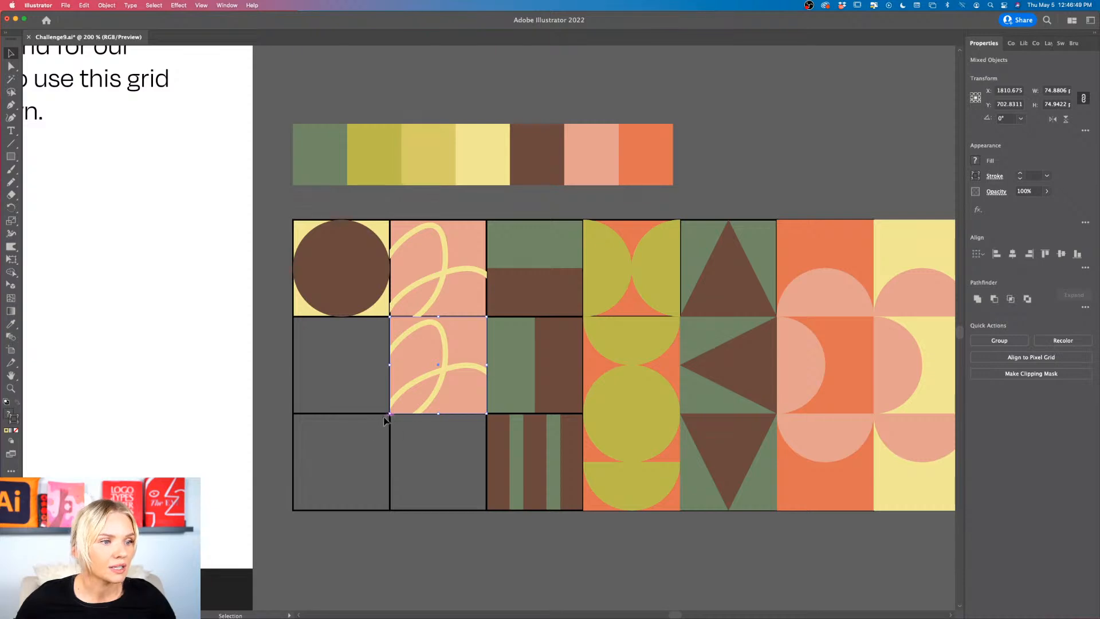
drag(385, 420, 494, 405)
click(394, 458)
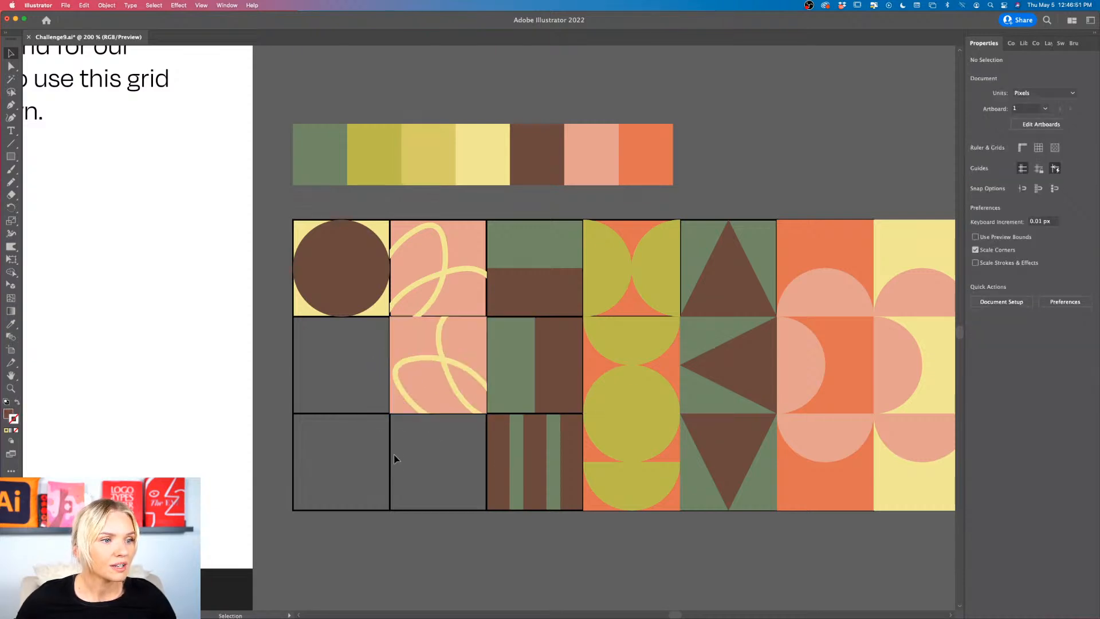
Step: Duplicate the rotated looping-line tile into the third row, rotate the copy another 90° and deselect it
alt+shift+drag(468, 346, 463, 439)
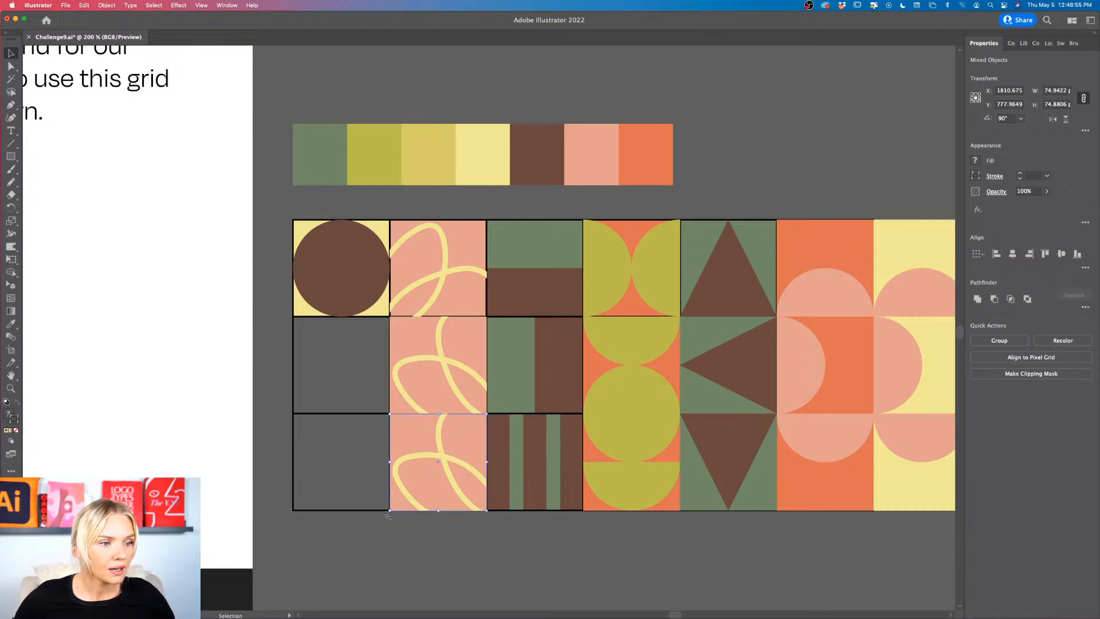
drag(389, 514, 493, 491)
click(425, 548)
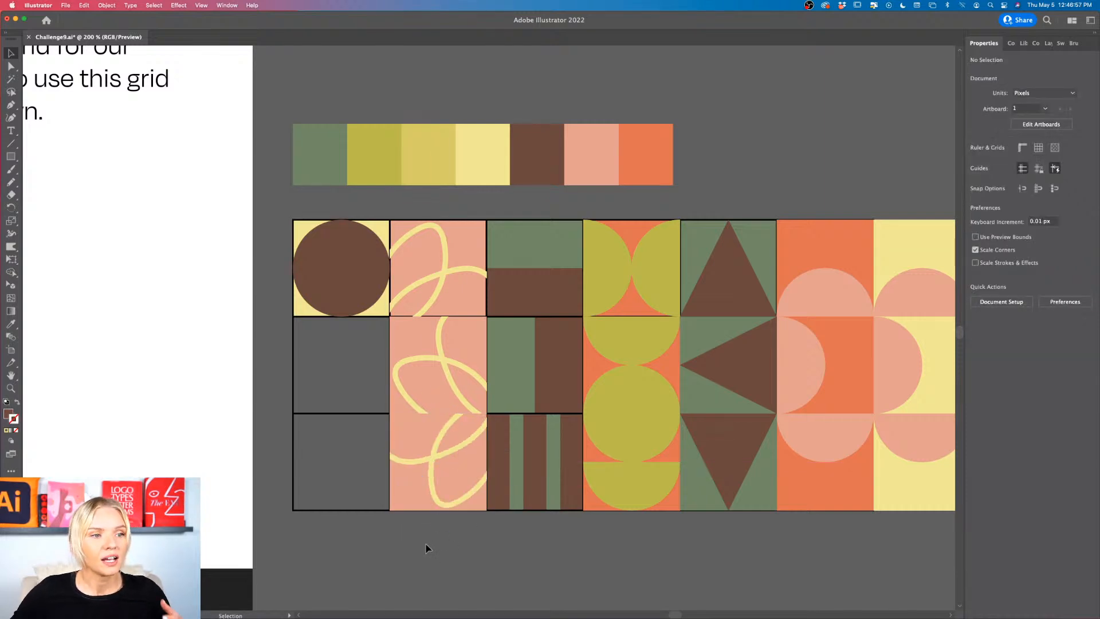
Step: Duplicate the brown circle tile into the cell below and recolor the copy's background square with the palette's pink
click(352, 279)
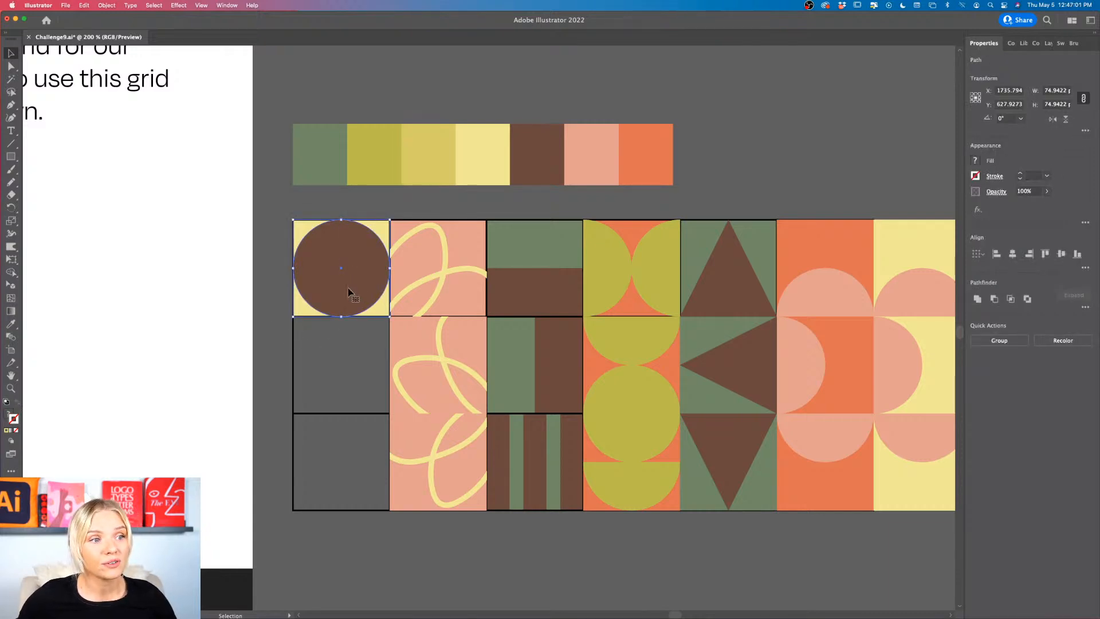
drag(351, 290, 353, 367)
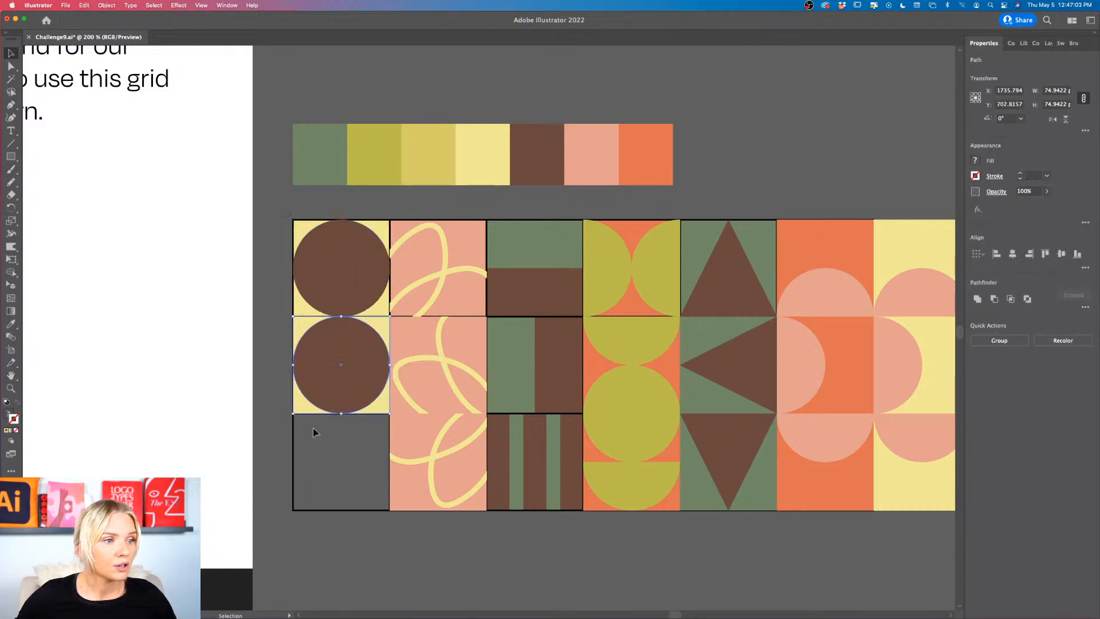
key(i)
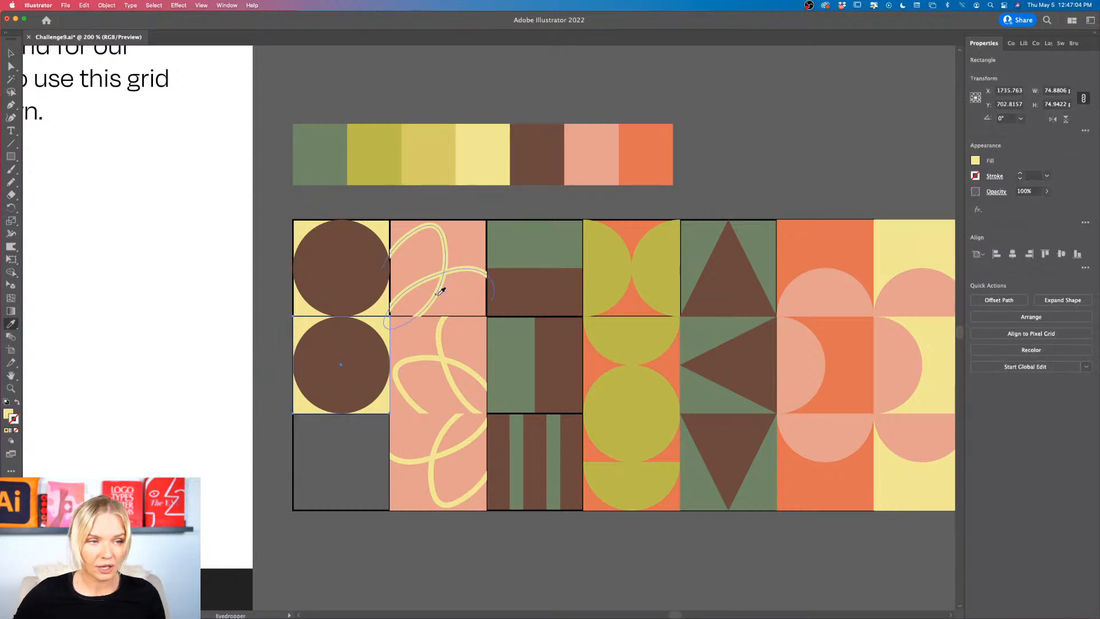
click(593, 168)
key(v)
Step: Recolor the circle of the second-row copy with the palette's light yellow and deselect it
click(324, 345)
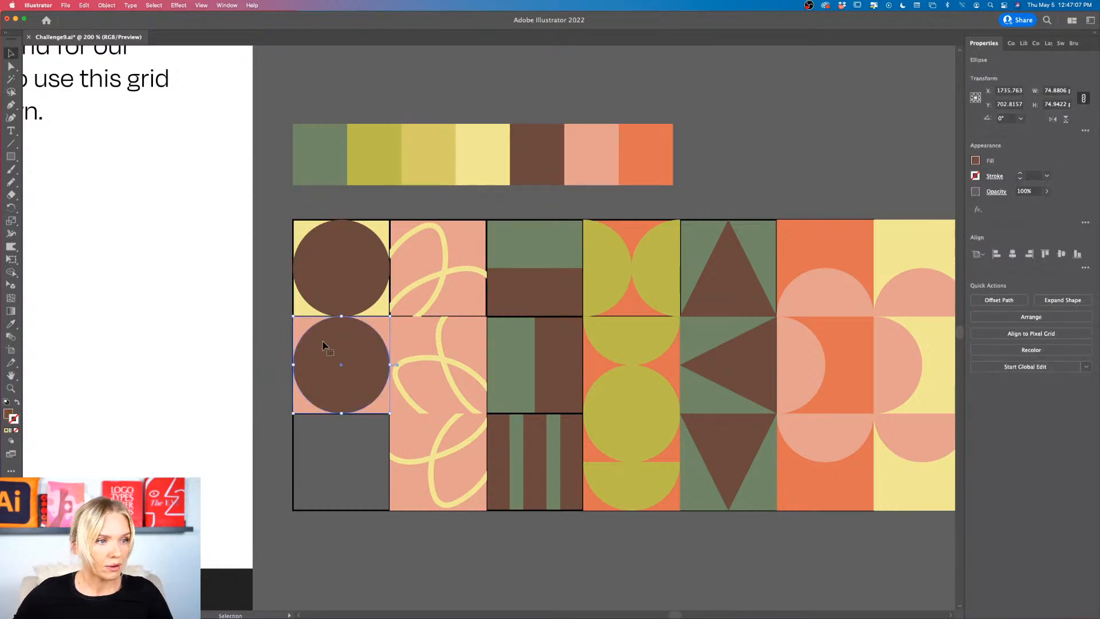
key(i)
click(502, 156)
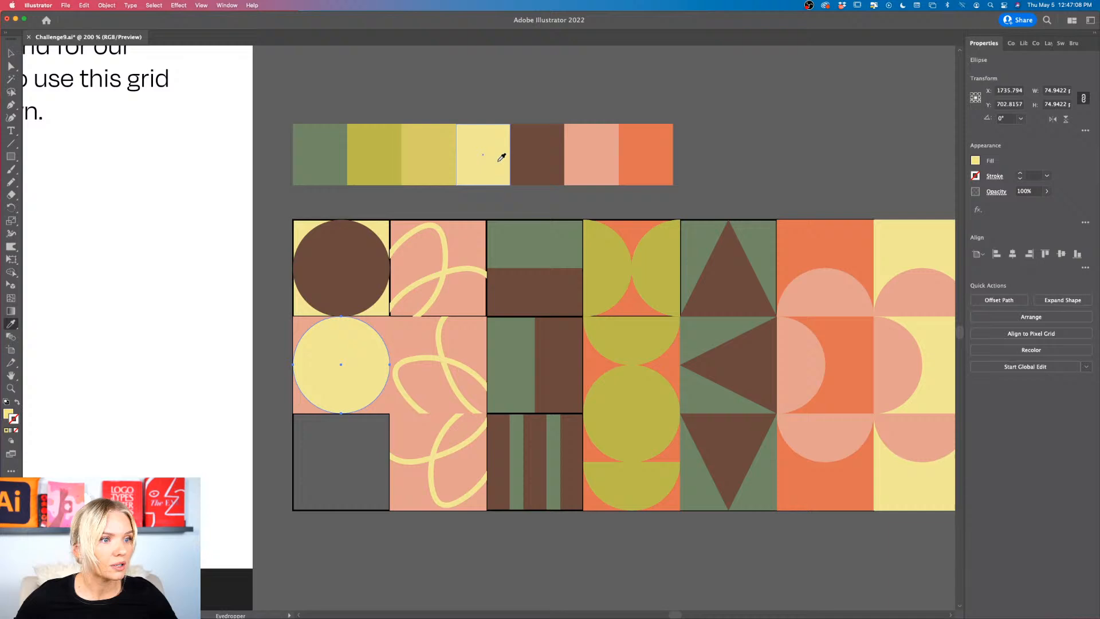
key(v)
click(342, 466)
Step: Review the whole tile grid alongside the neighbouring artboard with the challenge instructions
scroll(343, 465, down, 3)
scroll(343, 466, left, 1)
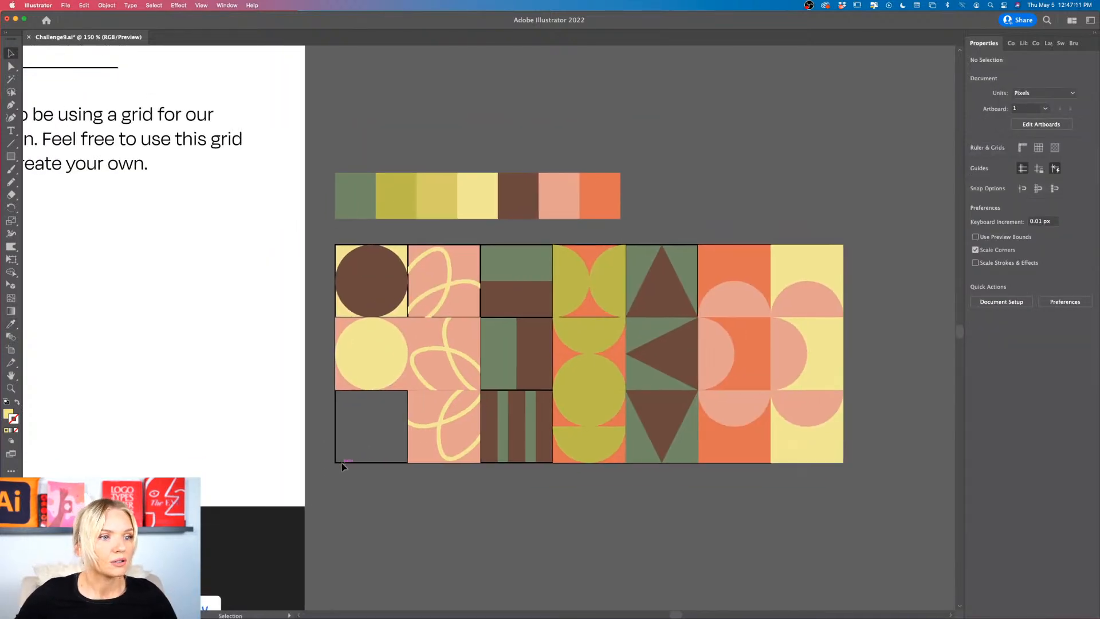
scroll(346, 440, up, 2)
scroll(346, 440, down, 3)
scroll(345, 440, down, 1)
scroll(346, 440, left, 1)
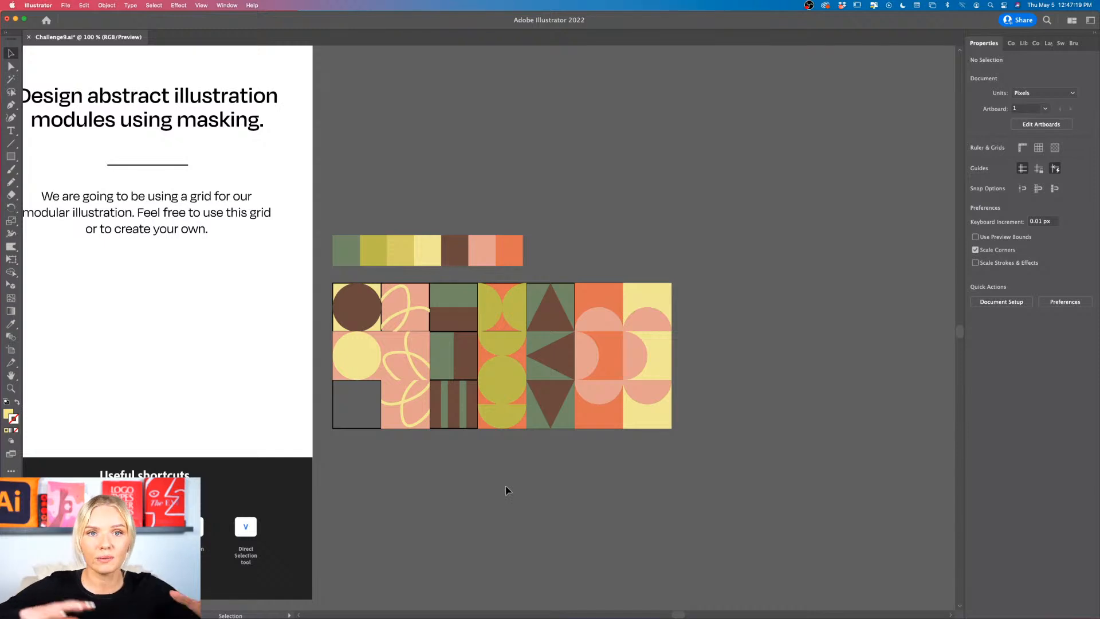
scroll(505, 489, left, 4)
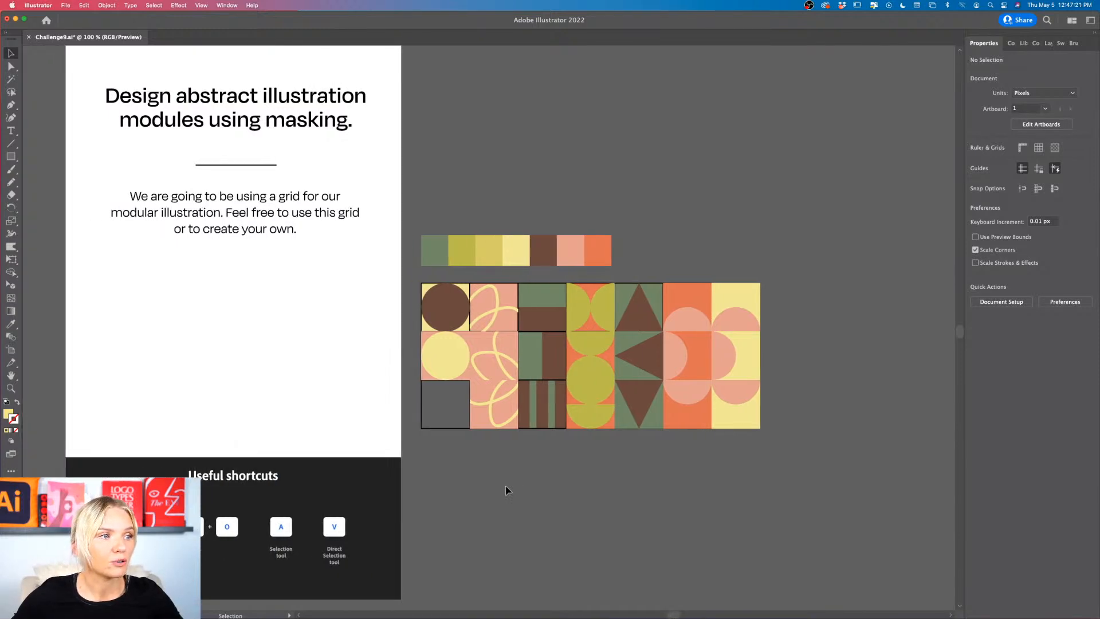
scroll(505, 490, right, 4)
scroll(505, 490, left, 5)
scroll(505, 490, left, 8)
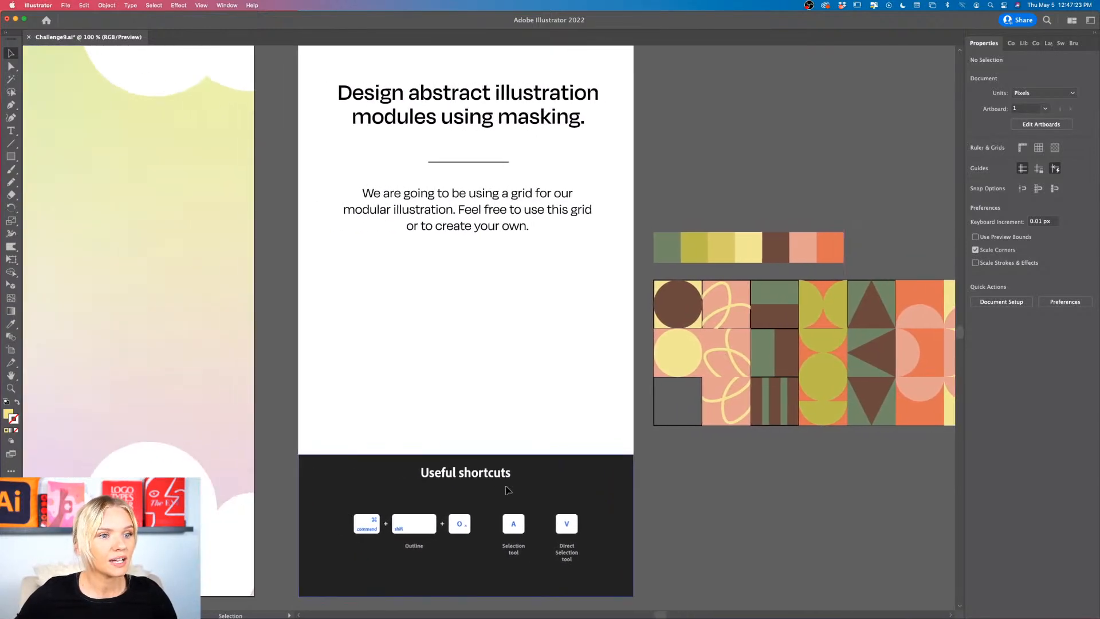
scroll(506, 489, right, 7)
scroll(553, 472, up, 2)
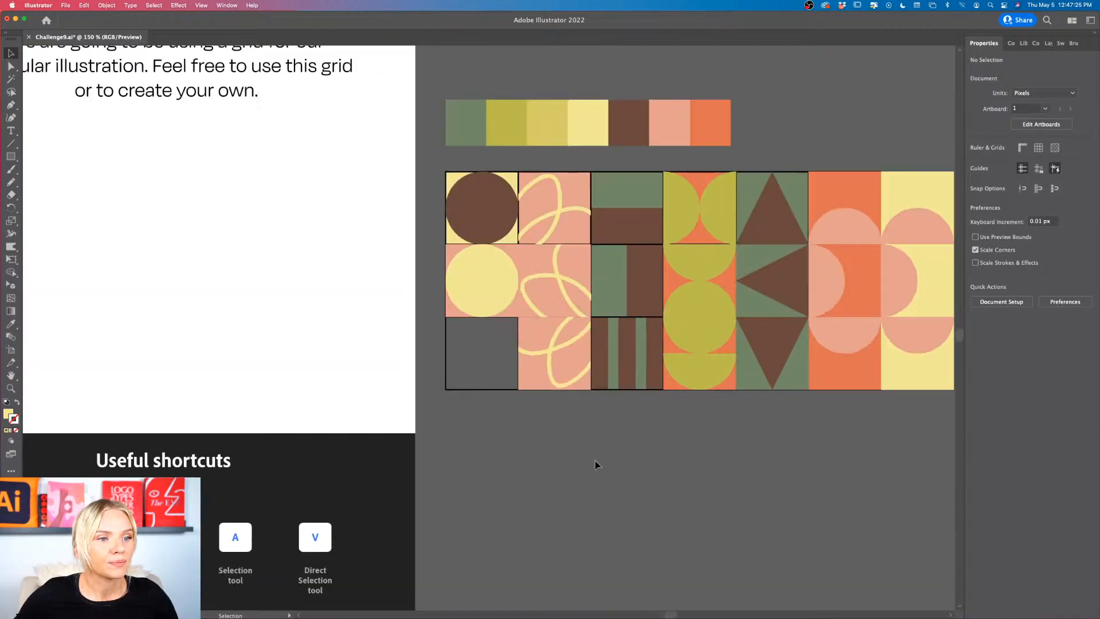
scroll(595, 461, left, 1)
click(584, 370)
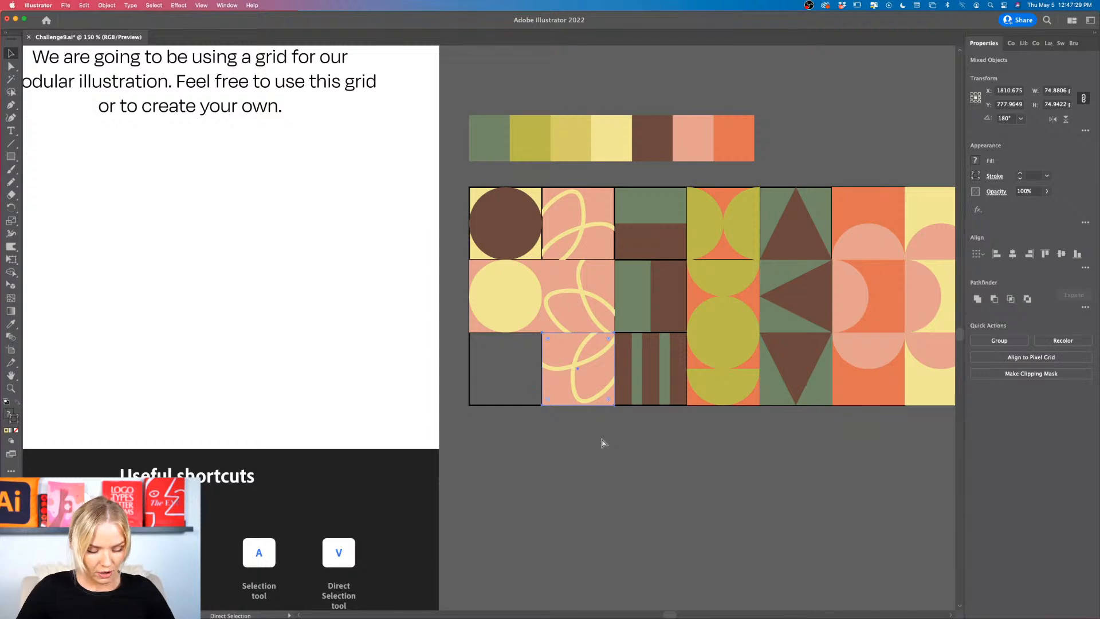
key(super+d)
key(super+z)
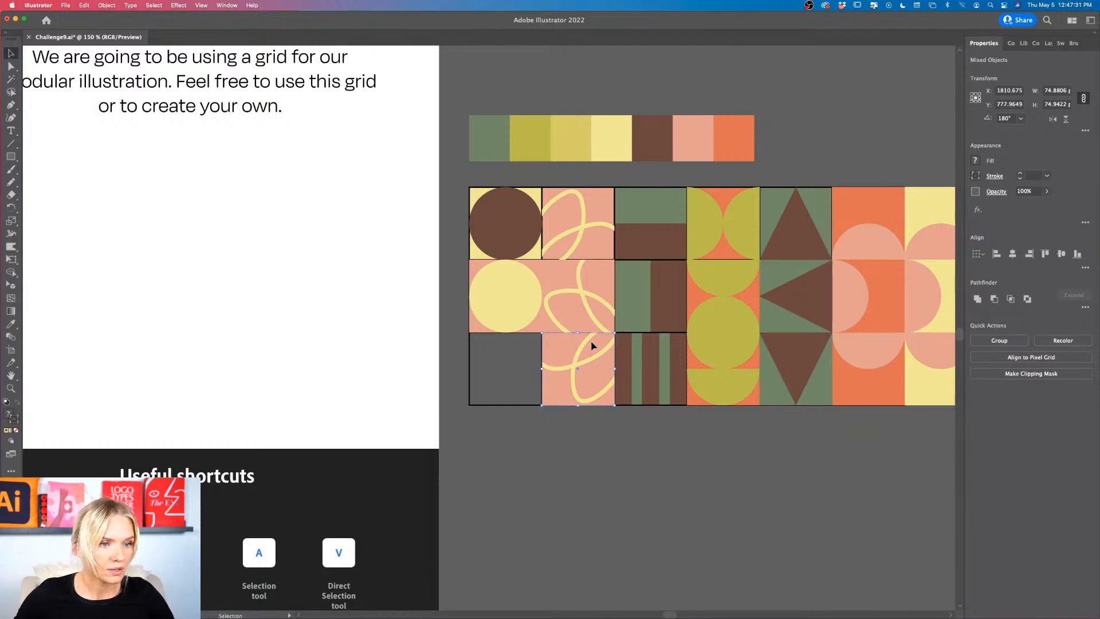
key(a)
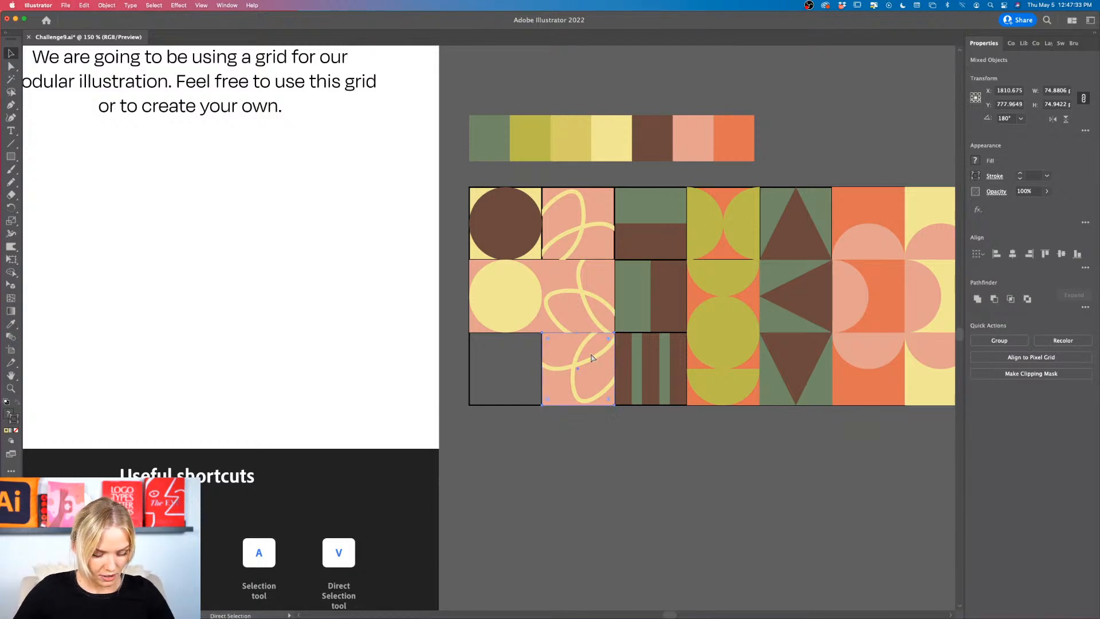
key(v)
Step: Group the shapes of the third row's striped, olive semicircle and brown triangle tiles, making each tile its own group
click(649, 414)
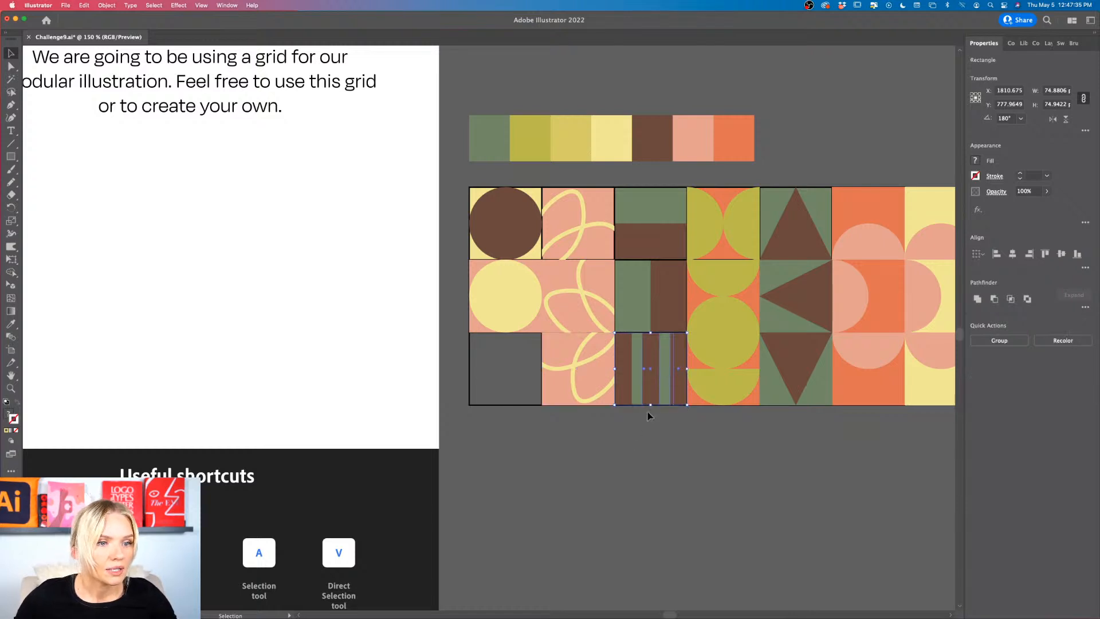
click(681, 371)
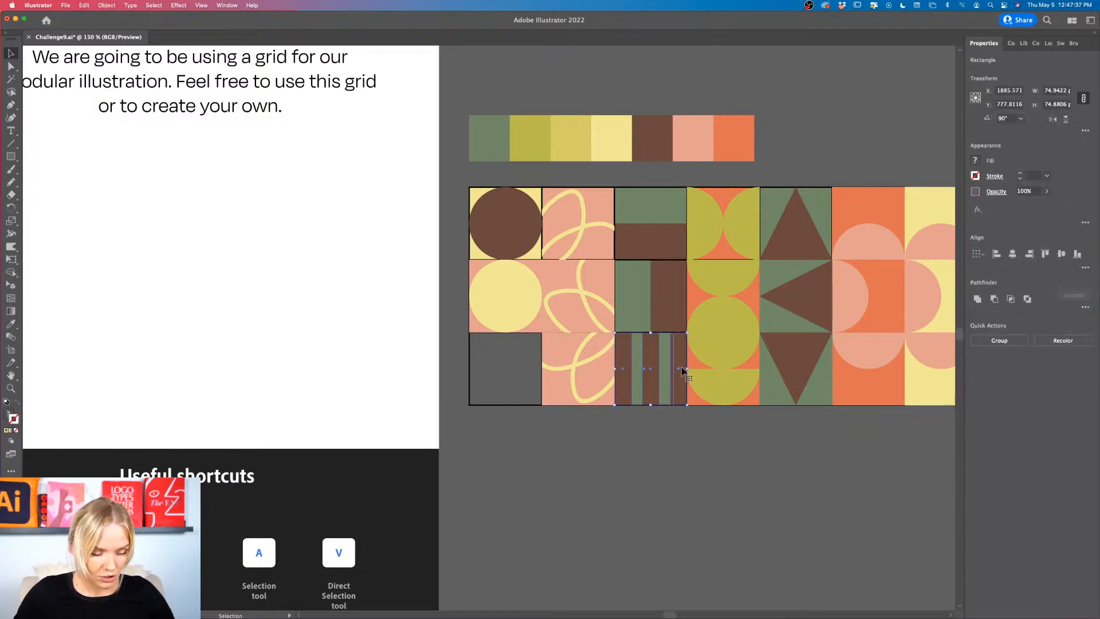
key(super+g)
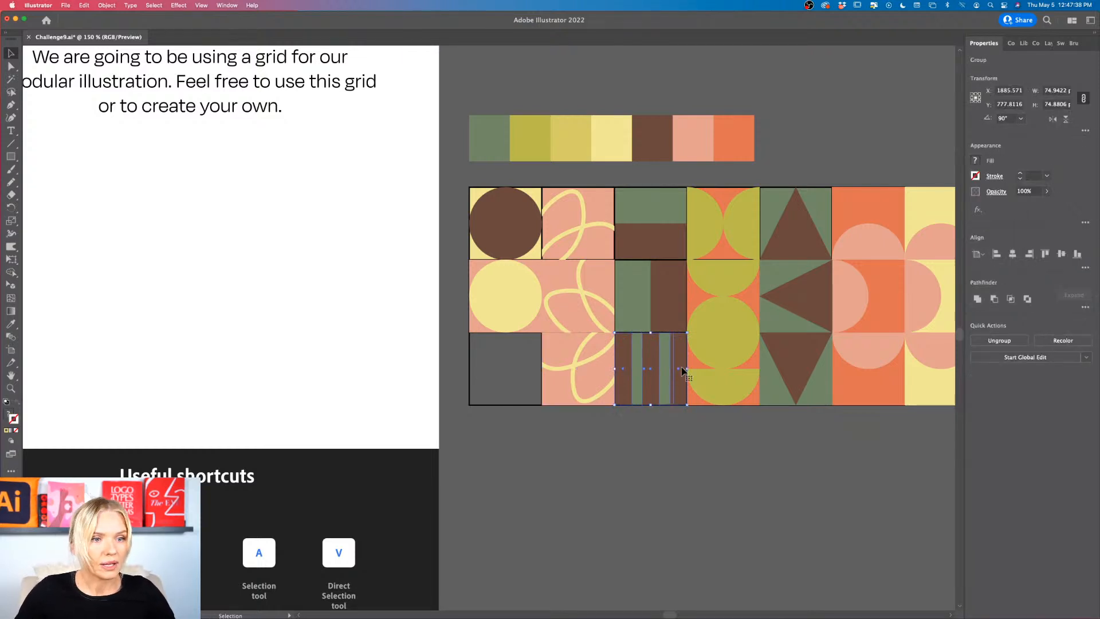
click(724, 381)
key(super+g)
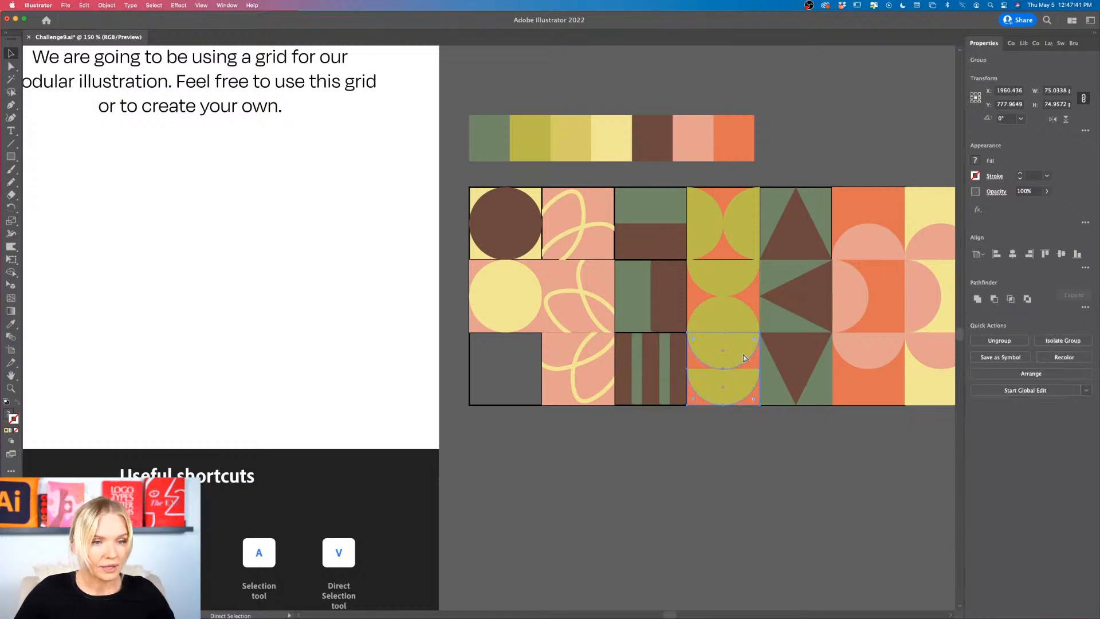
click(811, 368)
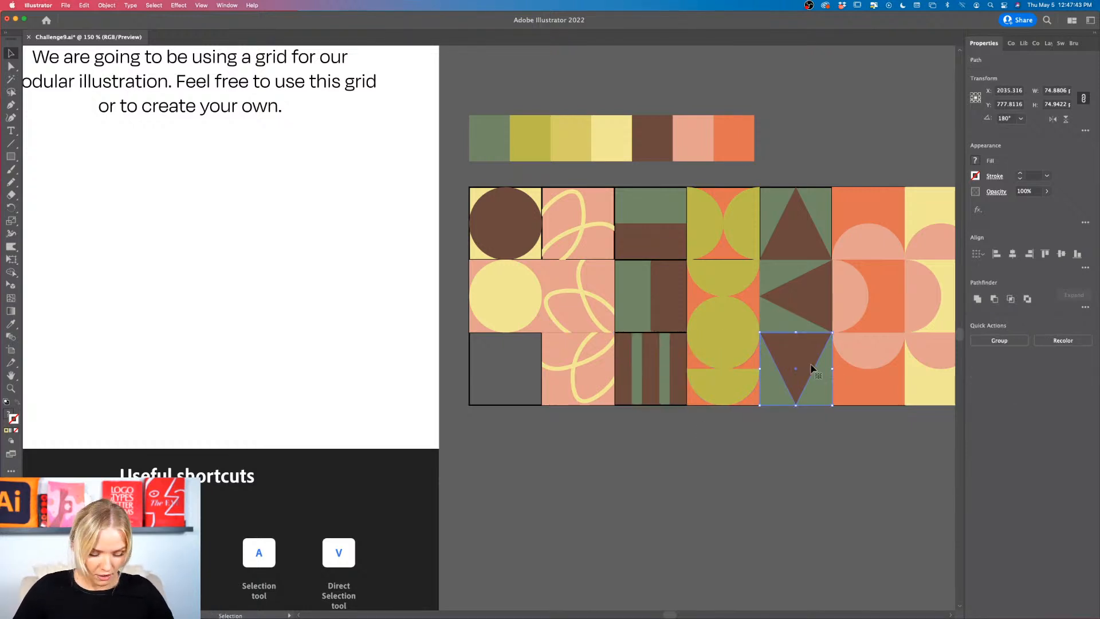
key(super+g)
Step: Group the third row's pink semicircle tiles separately, one on the orange background and one on the light yellow background
scroll(810, 369, right, 3)
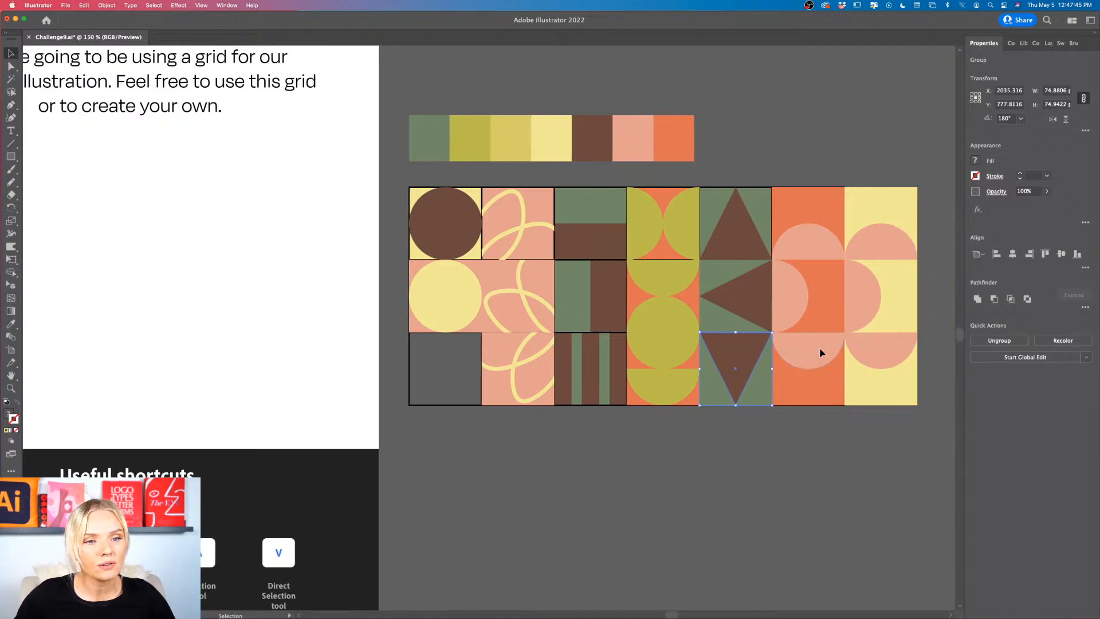
click(819, 353)
key(super+g)
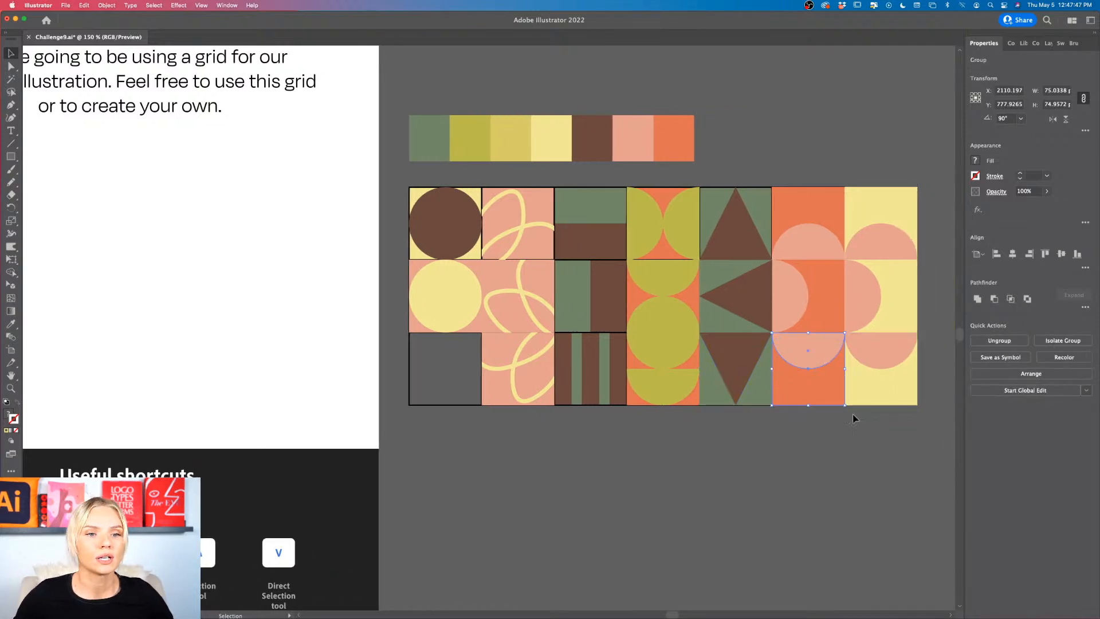
click(890, 360)
key(super+g)
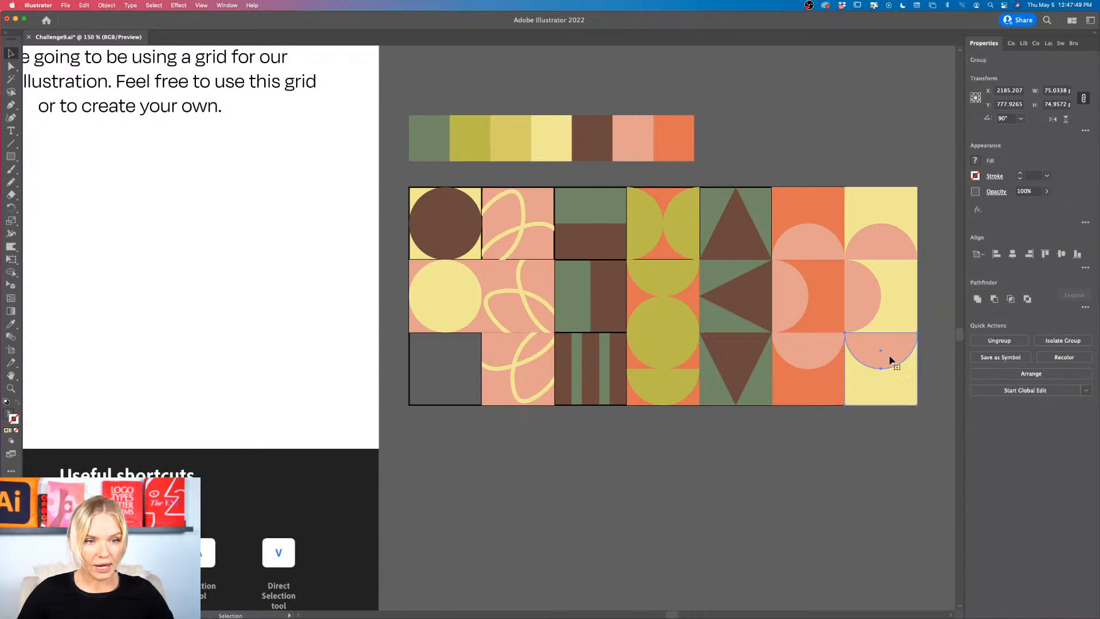
Step: Group the second row's pink semicircle tiles separately, one on the light yellow background and one on the orange background
scroll(882, 344, right, 3)
scroll(882, 344, up, 1)
click(808, 330)
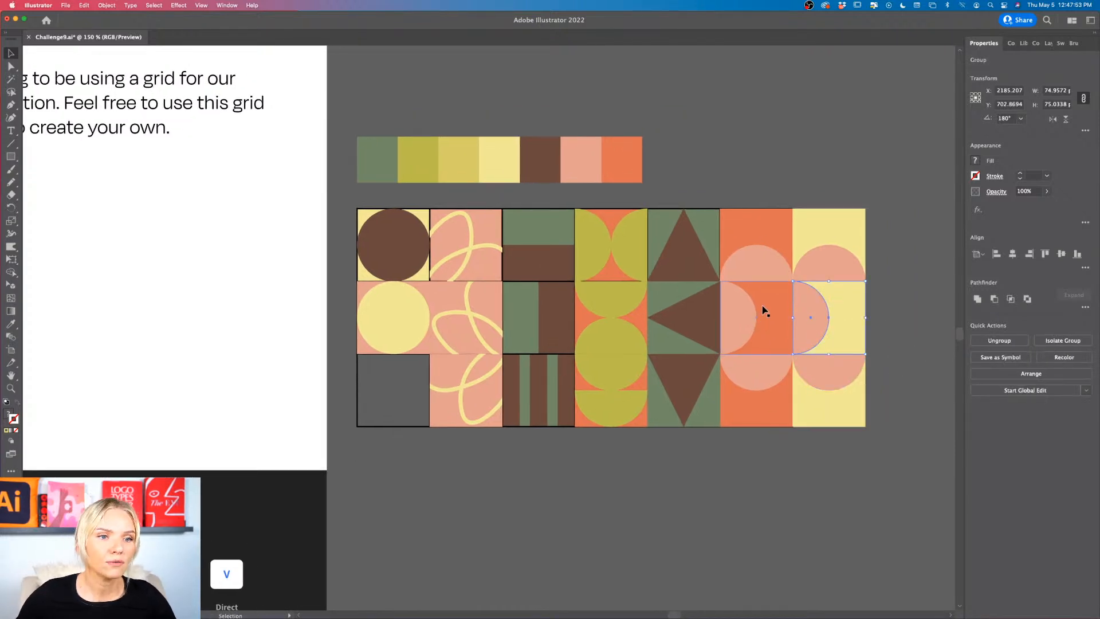
click(743, 316)
shift+click(743, 317)
key(super+g)
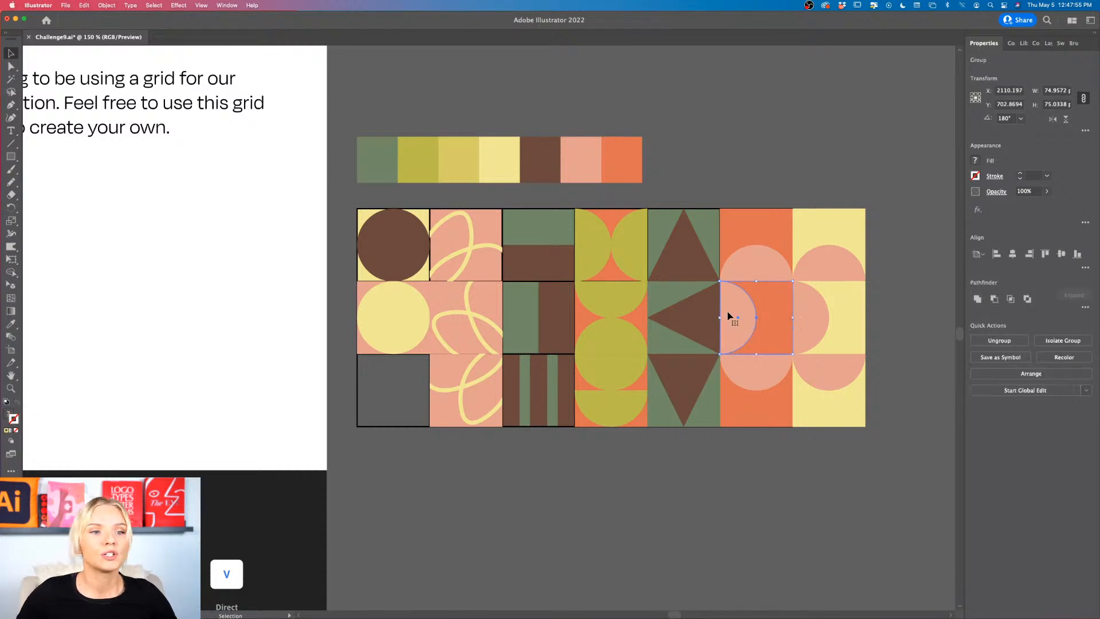
Step: Group the second row's brown triangle tile and olive semicircle tile, making each tile its own group
click(706, 323)
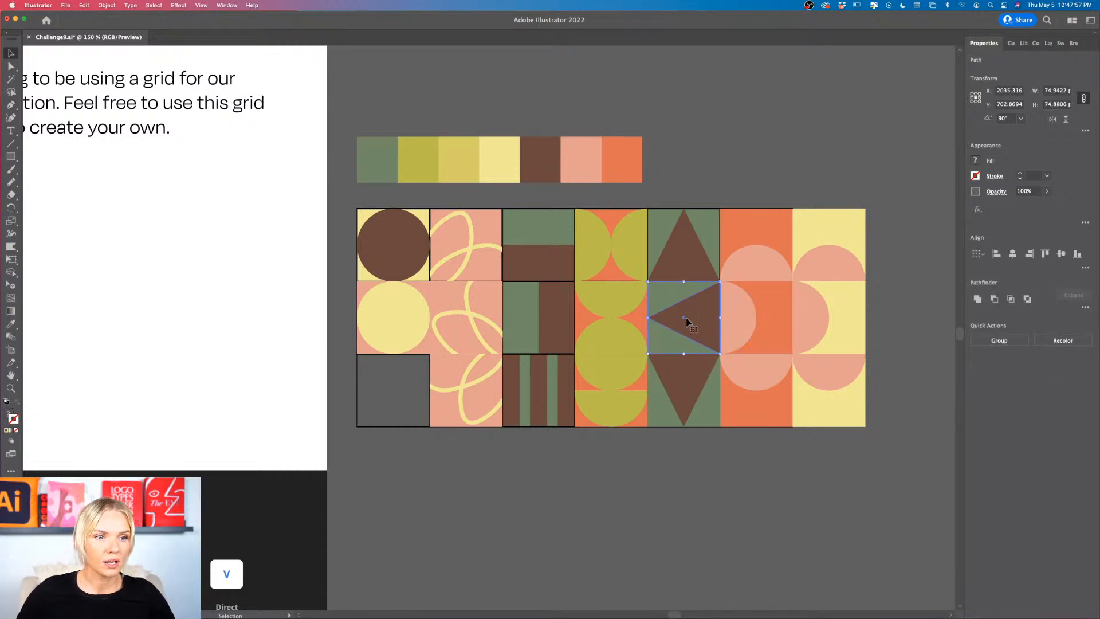
key(super+g)
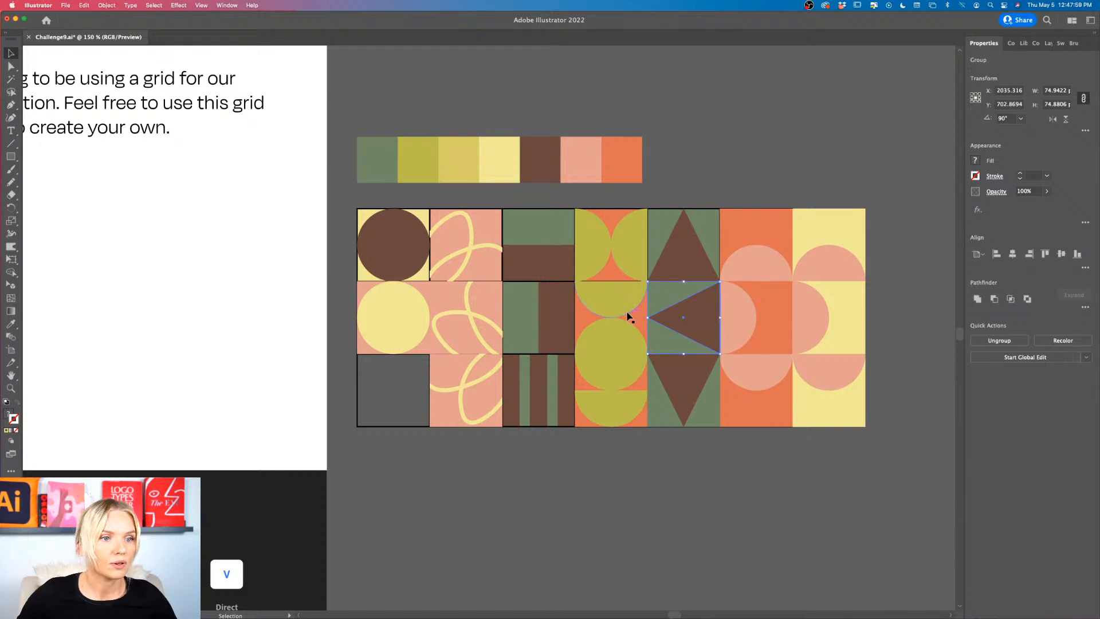
click(621, 315)
shift+click(642, 325)
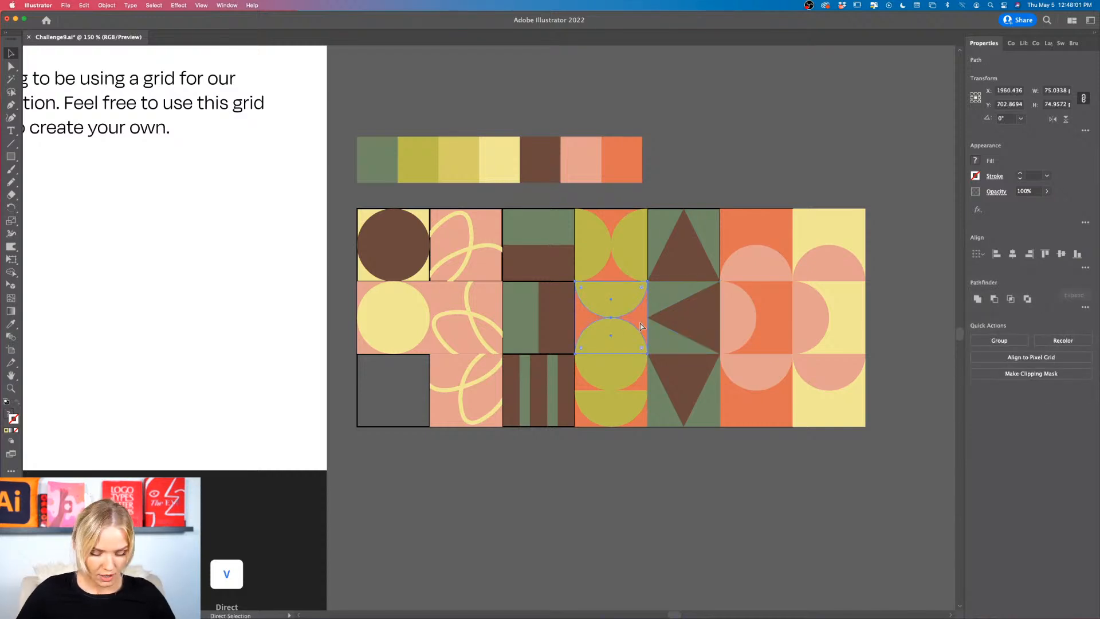
Step: Group the second row's green and brown half tile, looped-line tile and light yellow circle tile, each as its own group
click(541, 319)
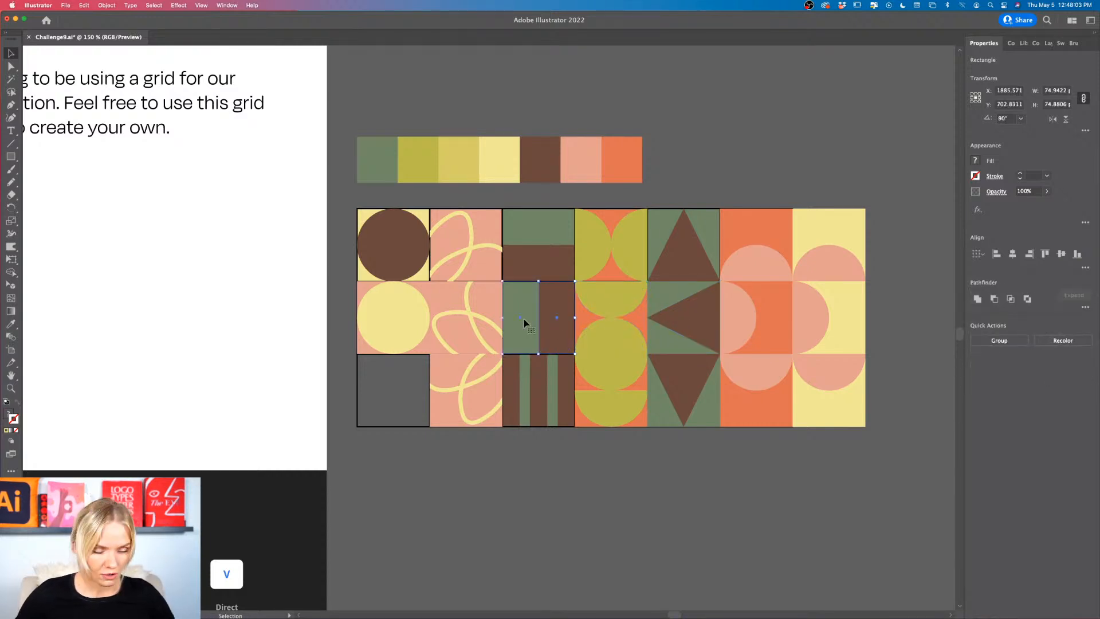
key(super+g)
click(478, 316)
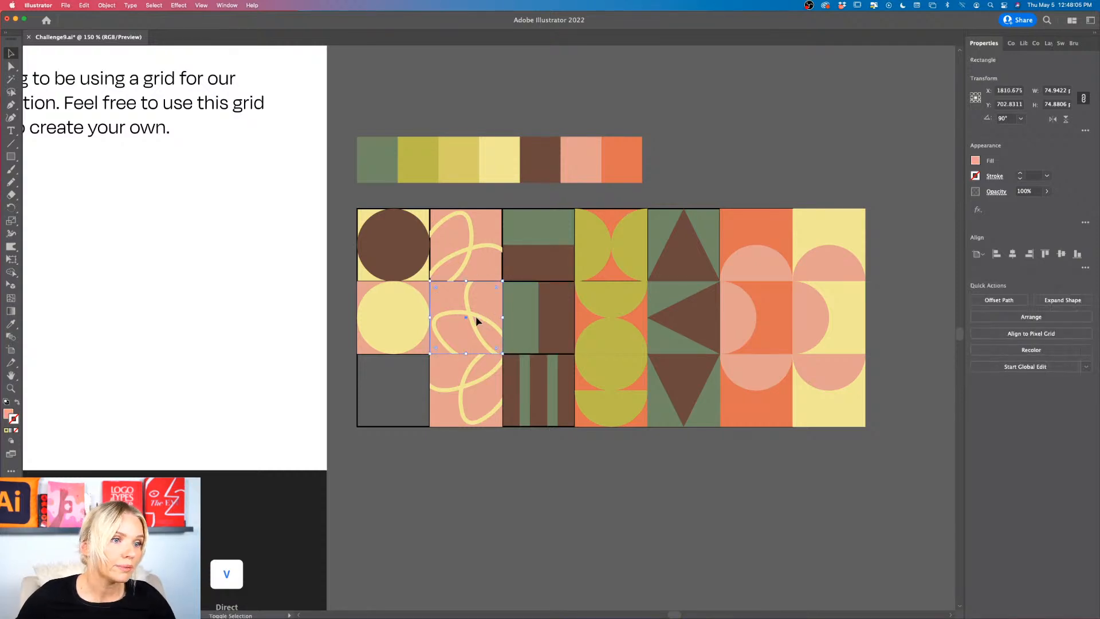
shift+click(477, 318)
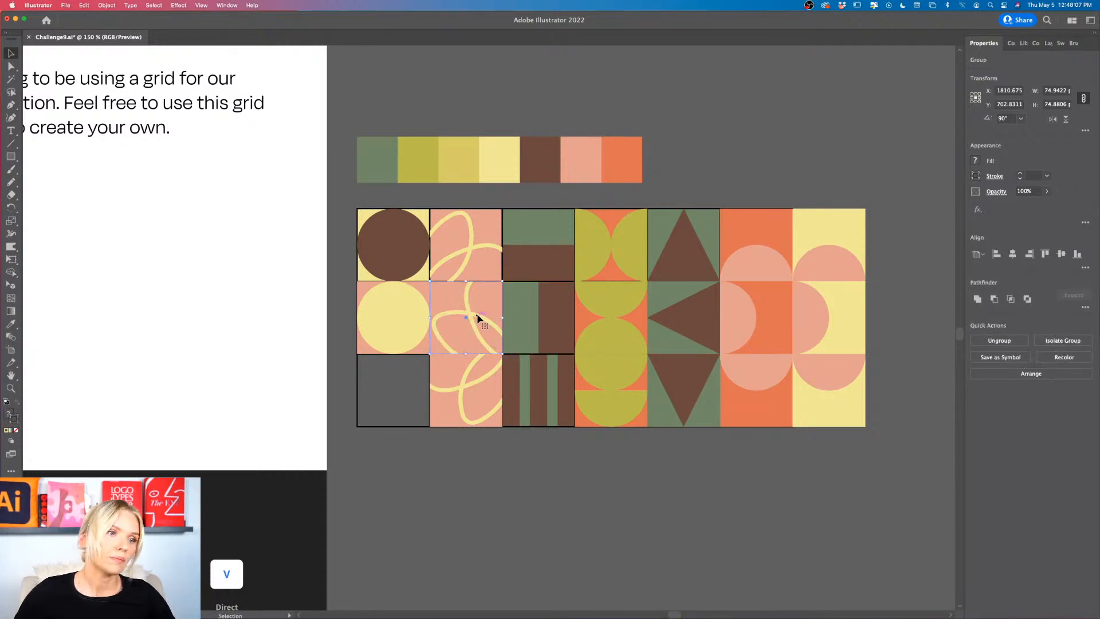
click(403, 312)
key(super+g)
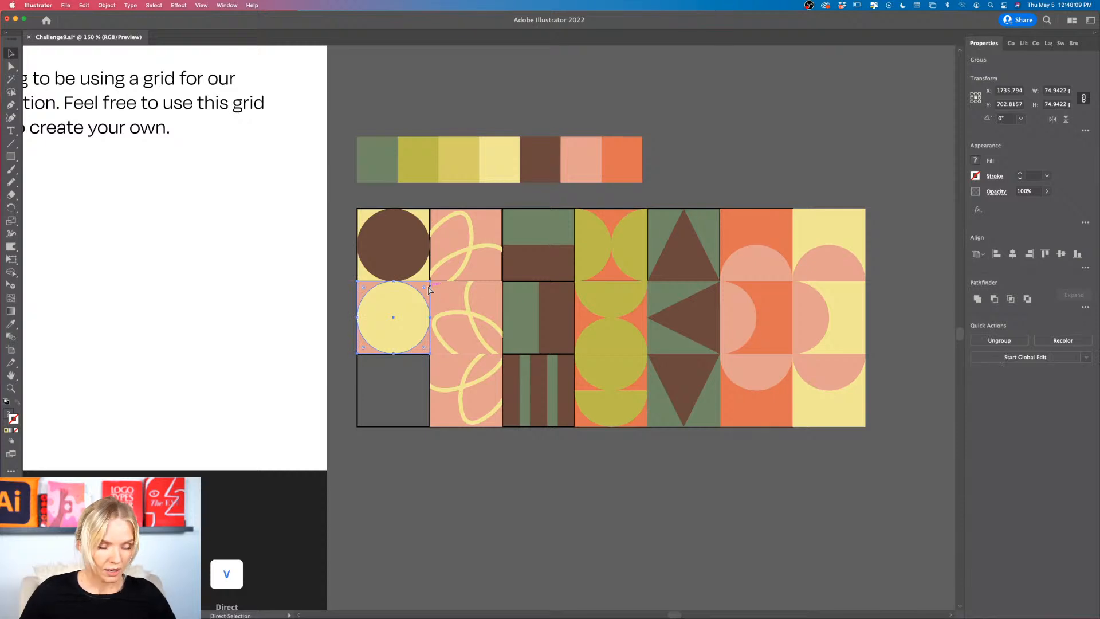
Step: Make separate groups of the first row's brown circle, looped-line, green and brown half, olive semicircle and brown triangle tiles
click(380, 234)
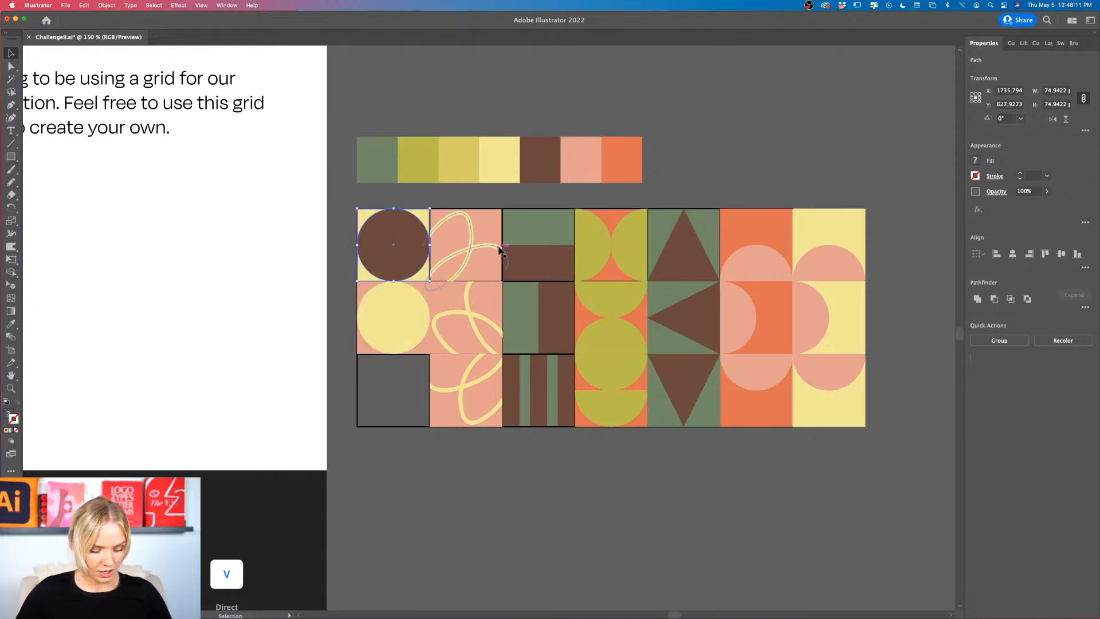
click(461, 235)
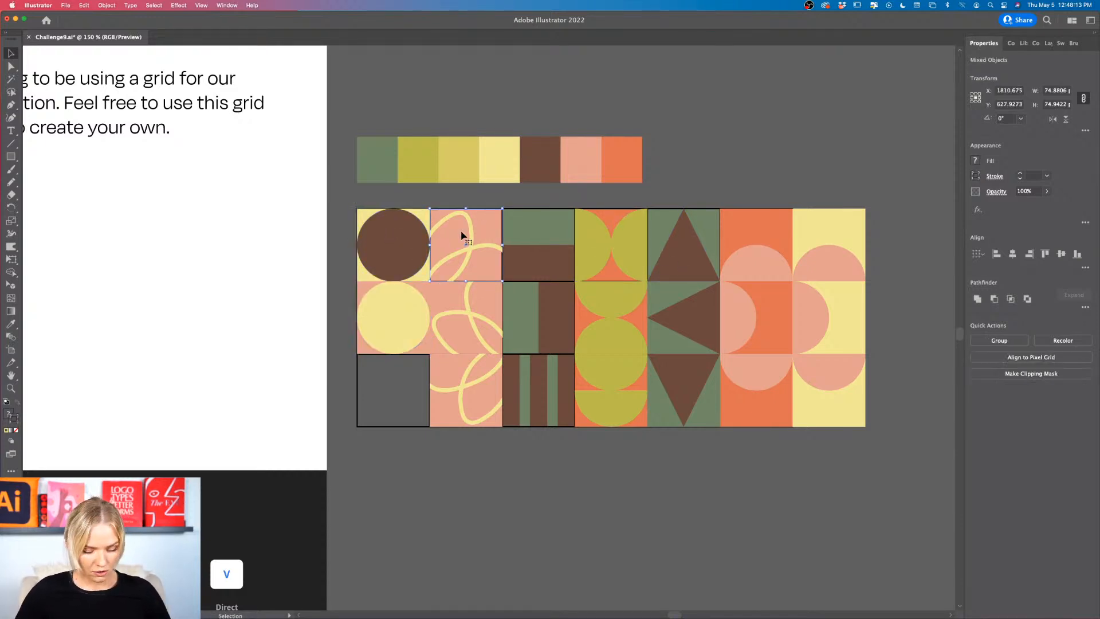
click(528, 254)
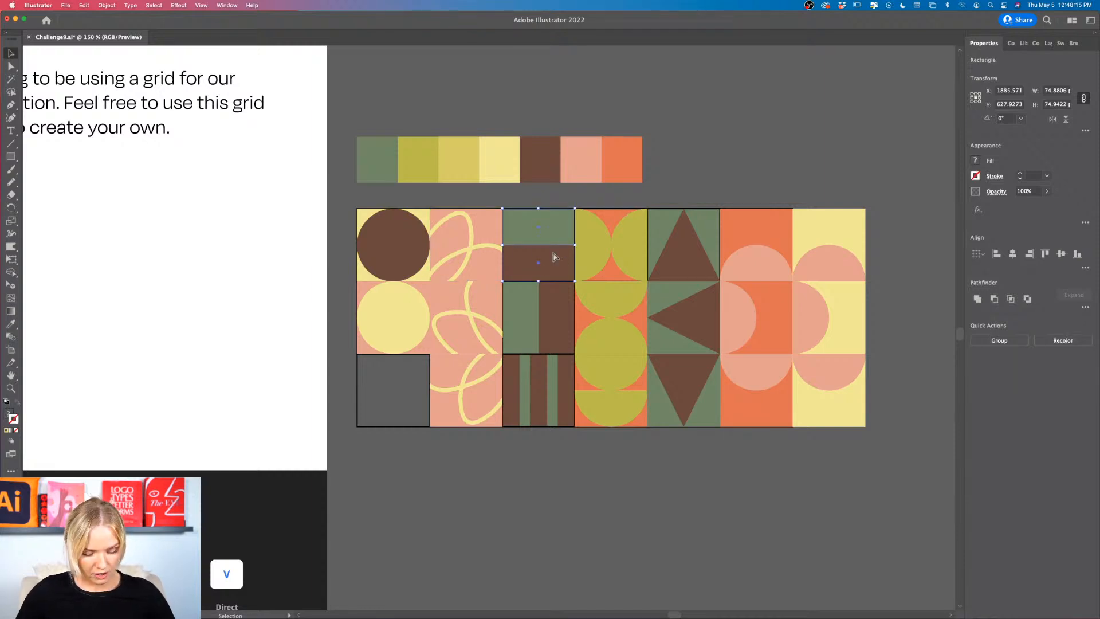
key(super+g)
click(604, 250)
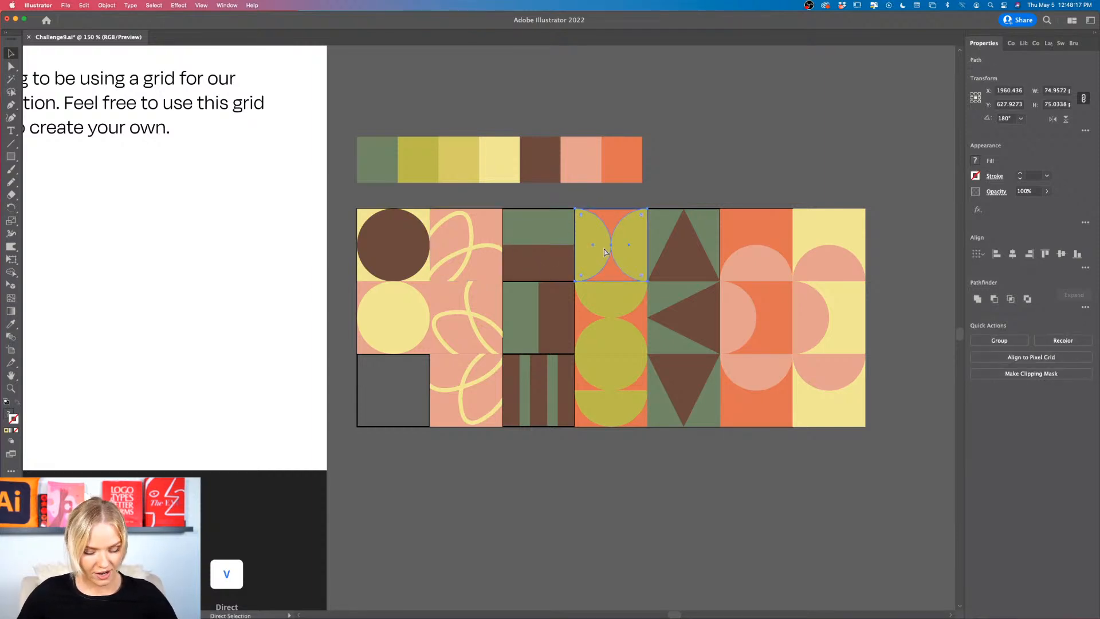
click(657, 259)
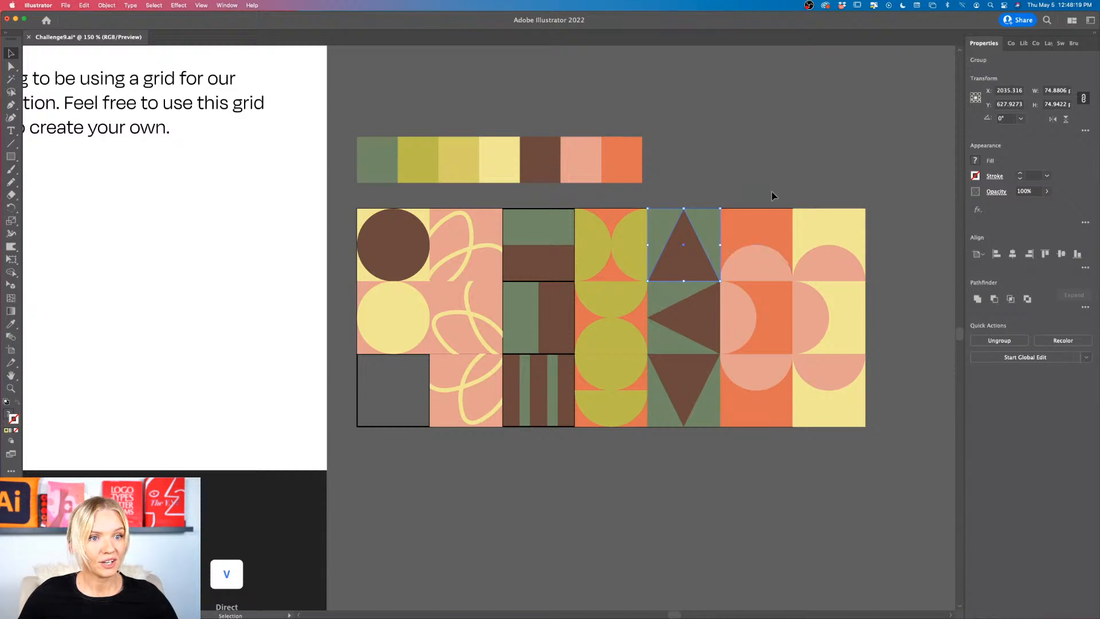
Step: Group the first row's two pink semicircle tiles separately, keeping the light yellow background in its grid cell
click(741, 259)
drag(839, 216, 827, 273)
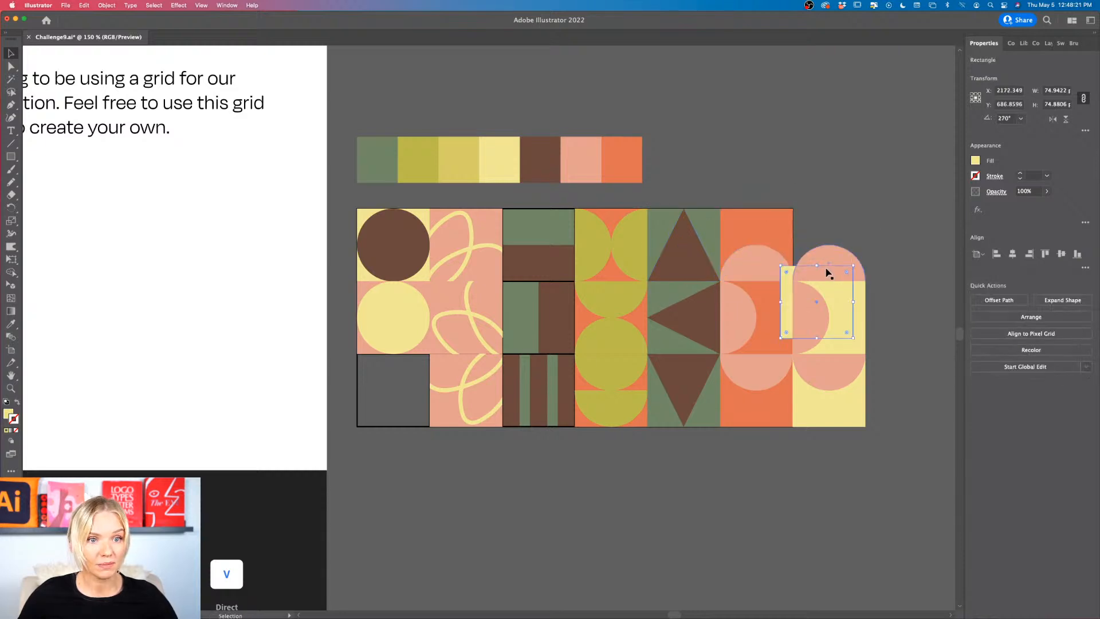
key(super+z)
click(884, 223)
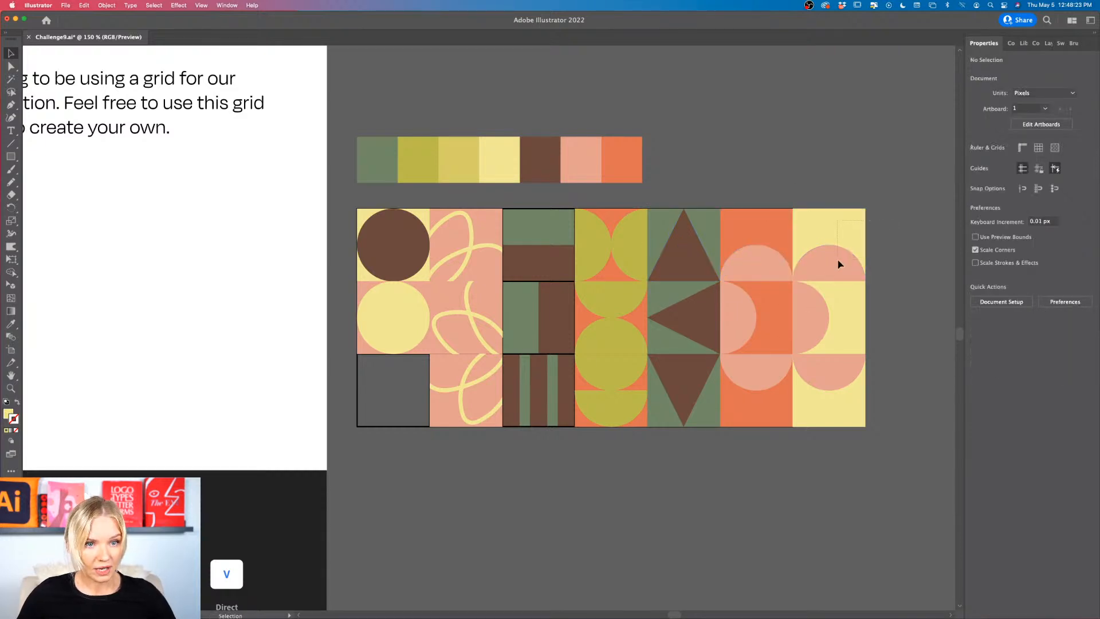
click(837, 263)
click(838, 262)
click(893, 260)
Step: Review the finished tile grid next to the challenge instructions and the Apple Cider can artboard
scroll(891, 275, down, 2)
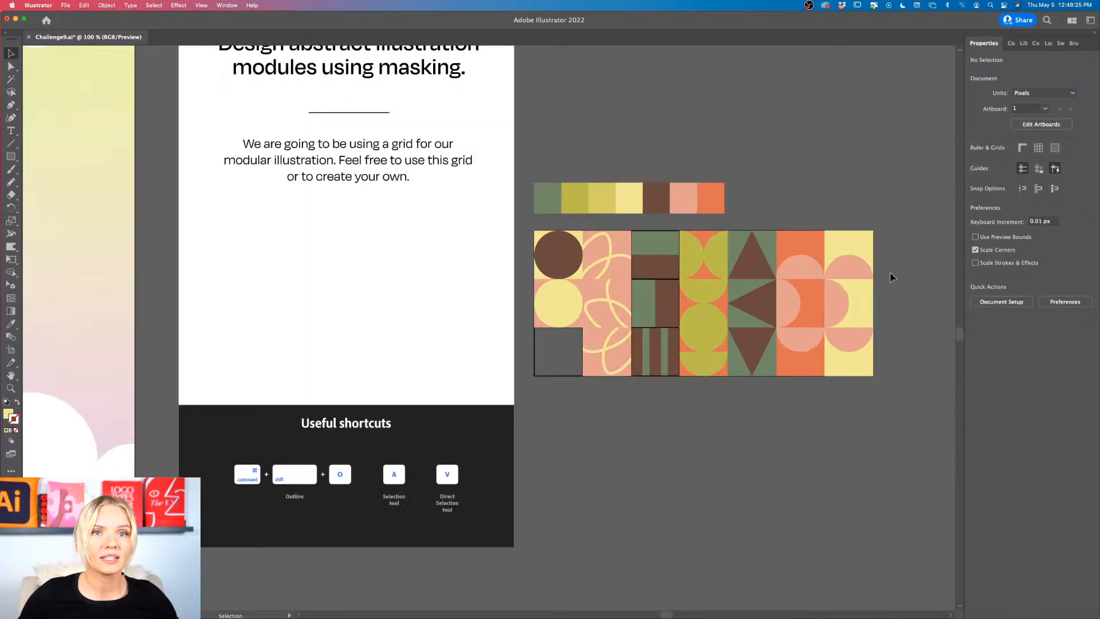
scroll(891, 276, up, 2)
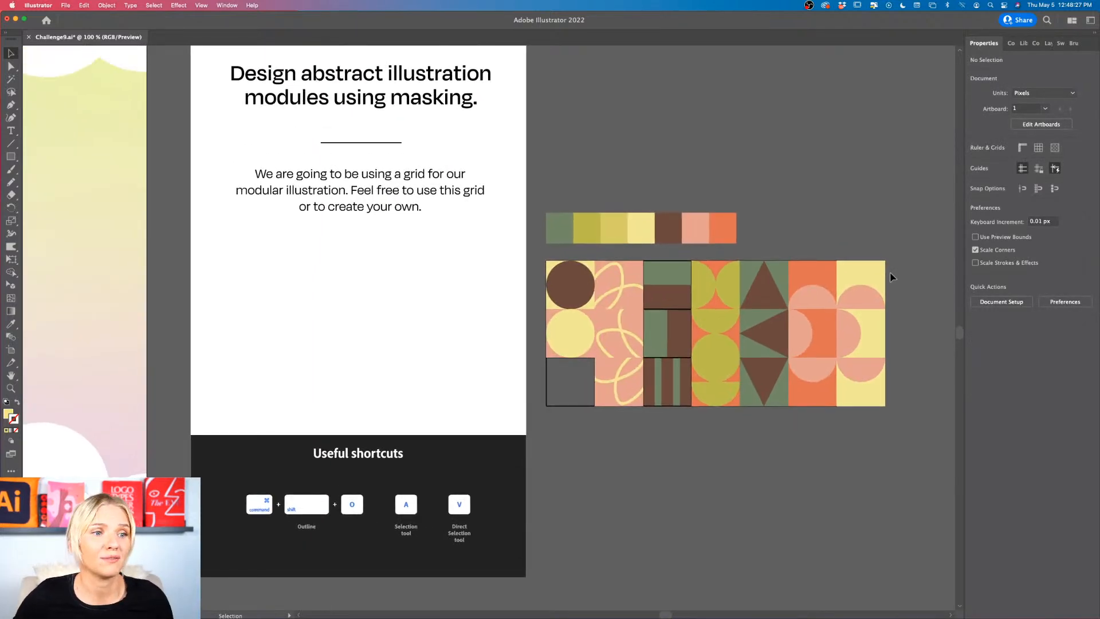
scroll(661, 526, down, 2)
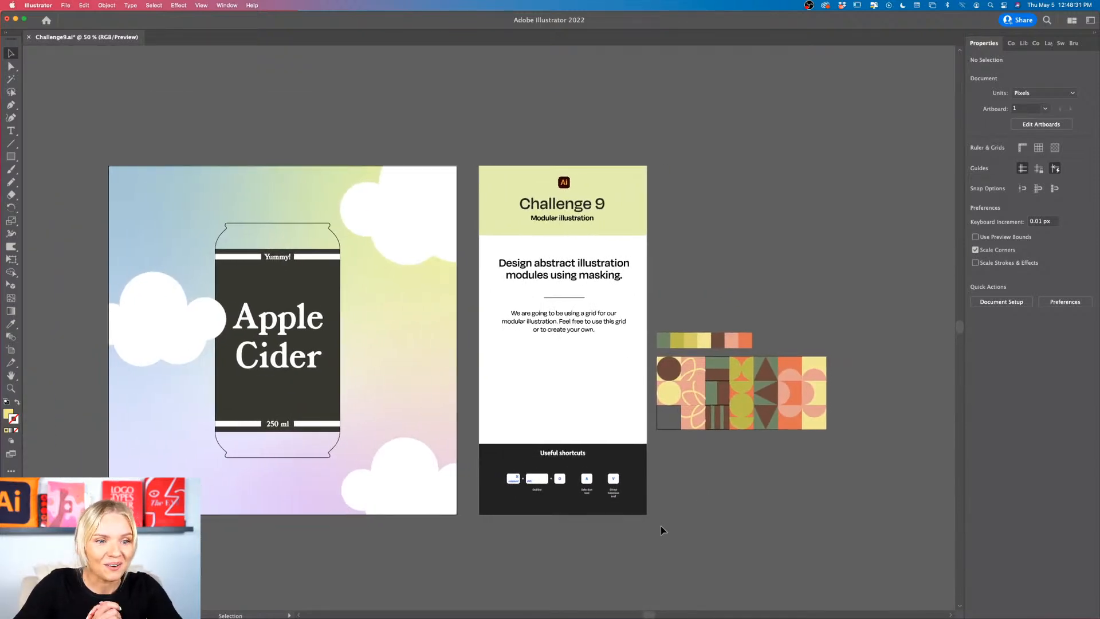
scroll(879, 506, up, 1)
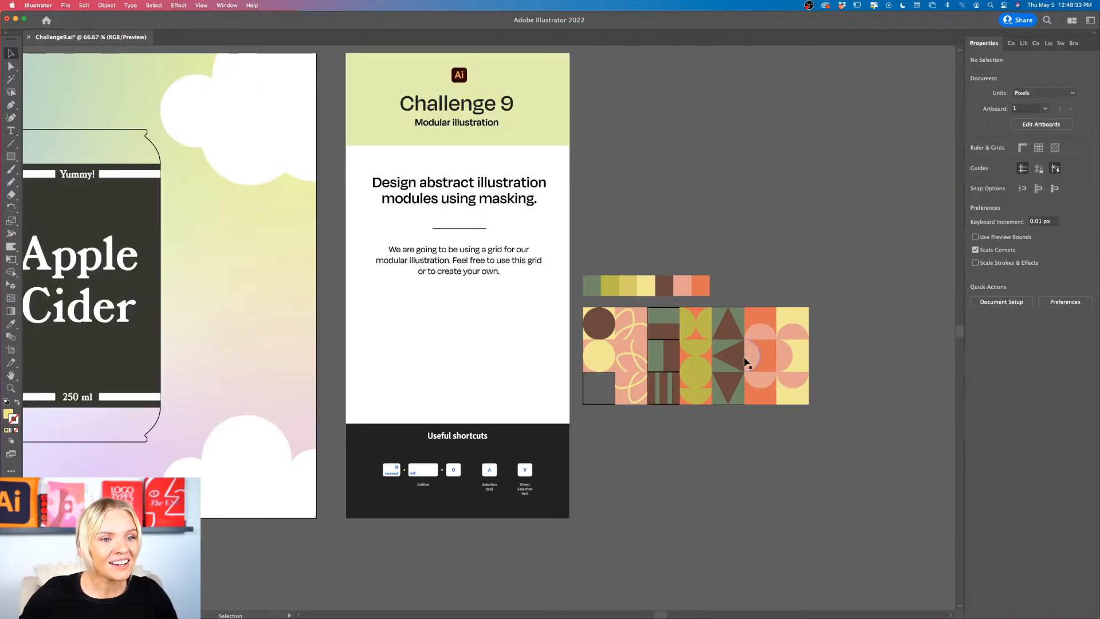
scroll(670, 408, up, 3)
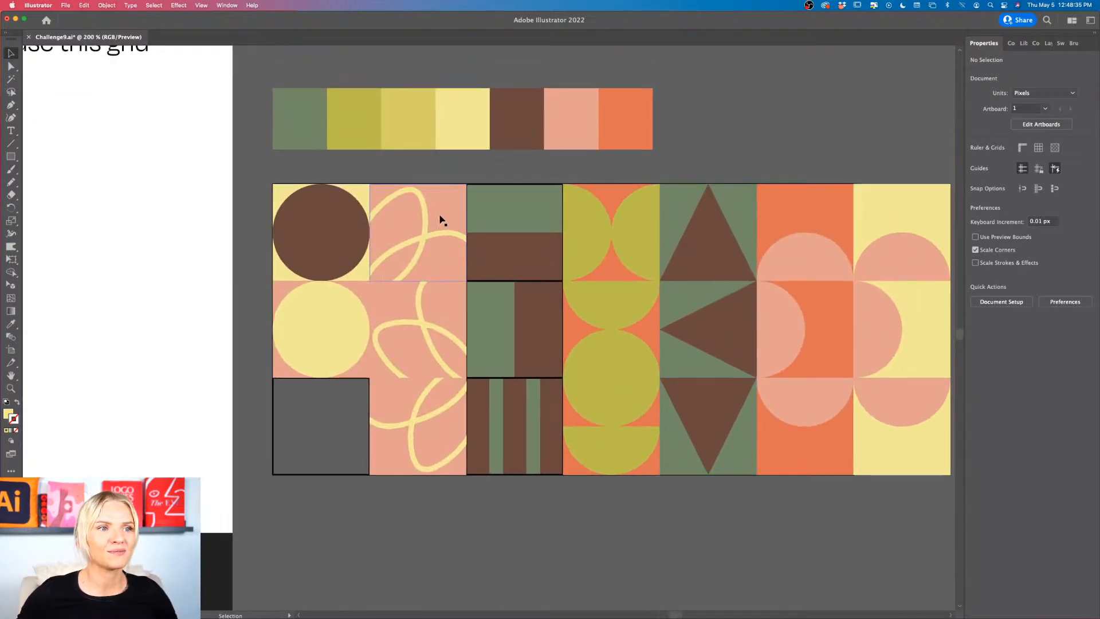
scroll(498, 394, down, 3)
scroll(508, 392, left, 3)
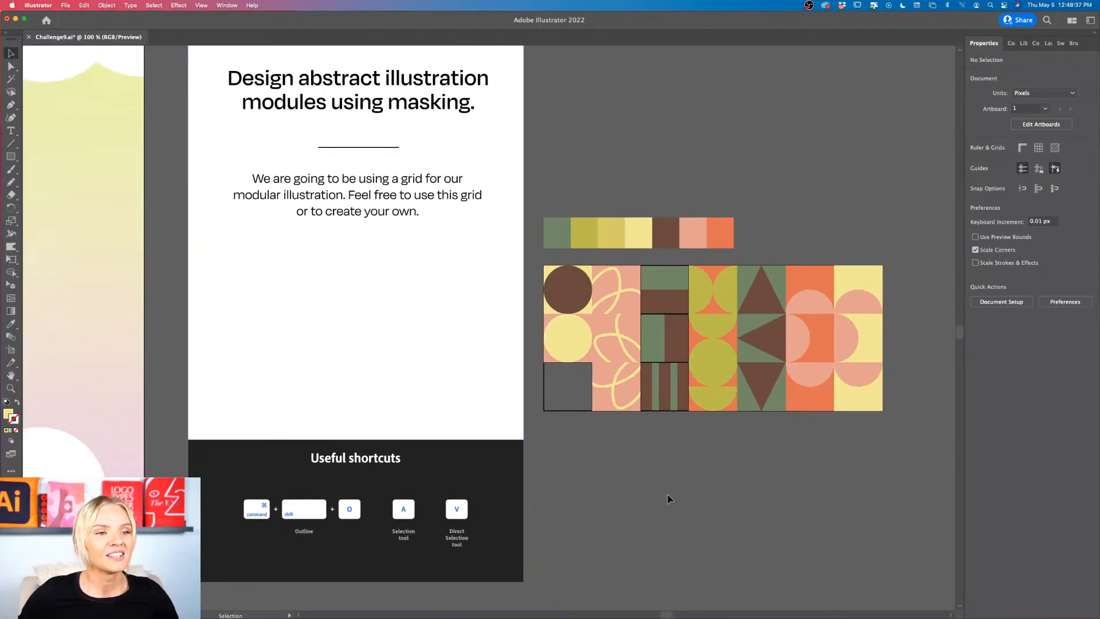
Step: Try brown and orange on both semicircles of the second row's olive semicircle tile, and settle on the palette's pink
click(723, 351)
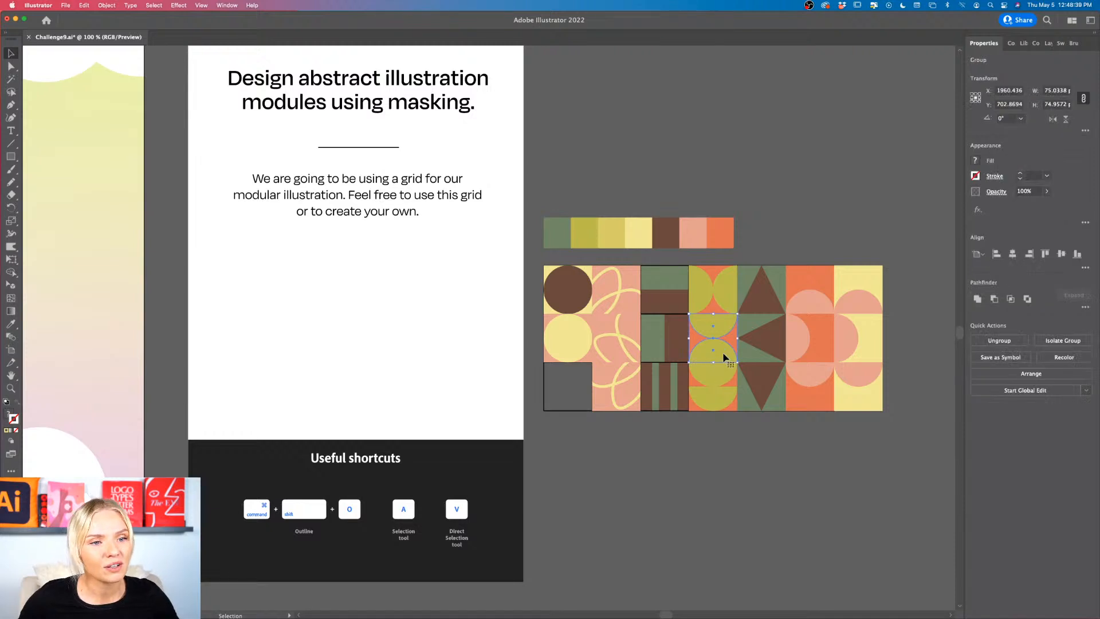
double_click(724, 356)
click(723, 358)
key(i)
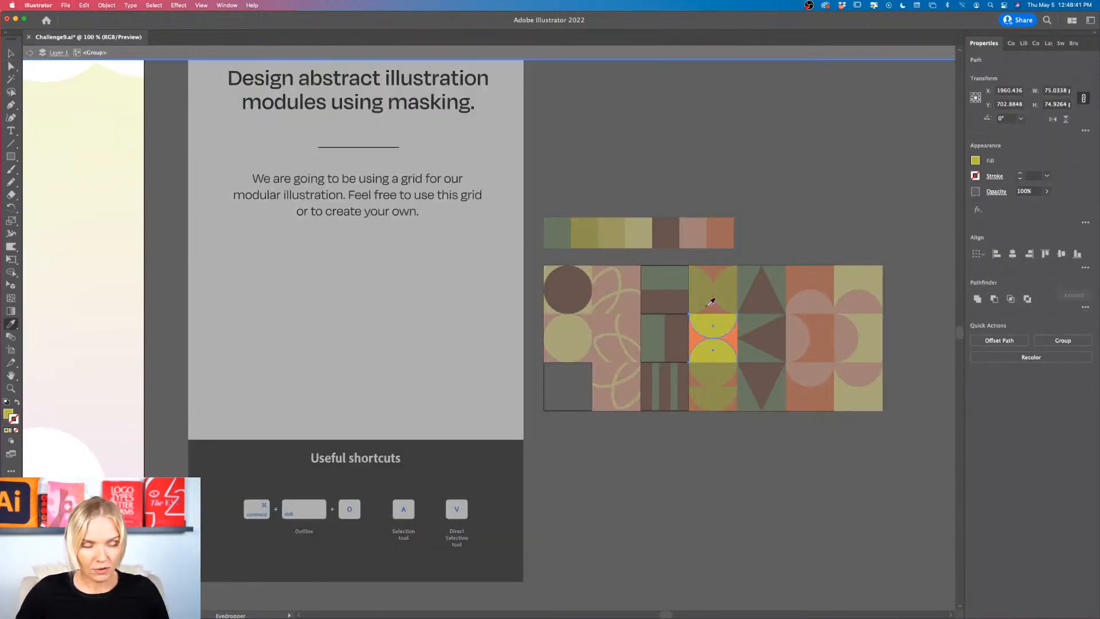
click(666, 240)
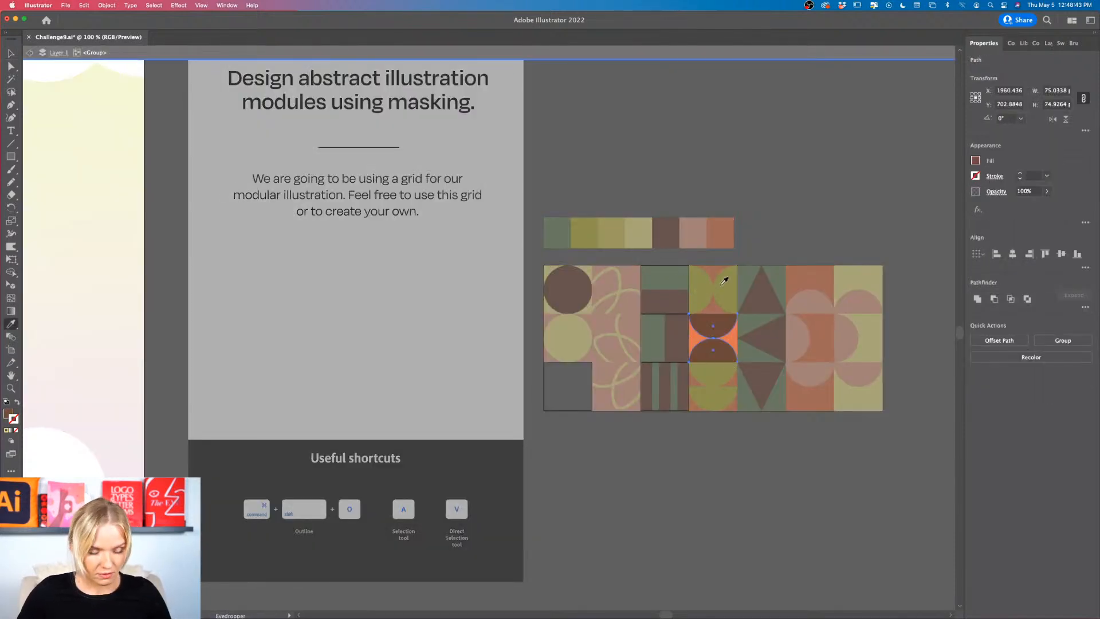
click(723, 230)
click(696, 228)
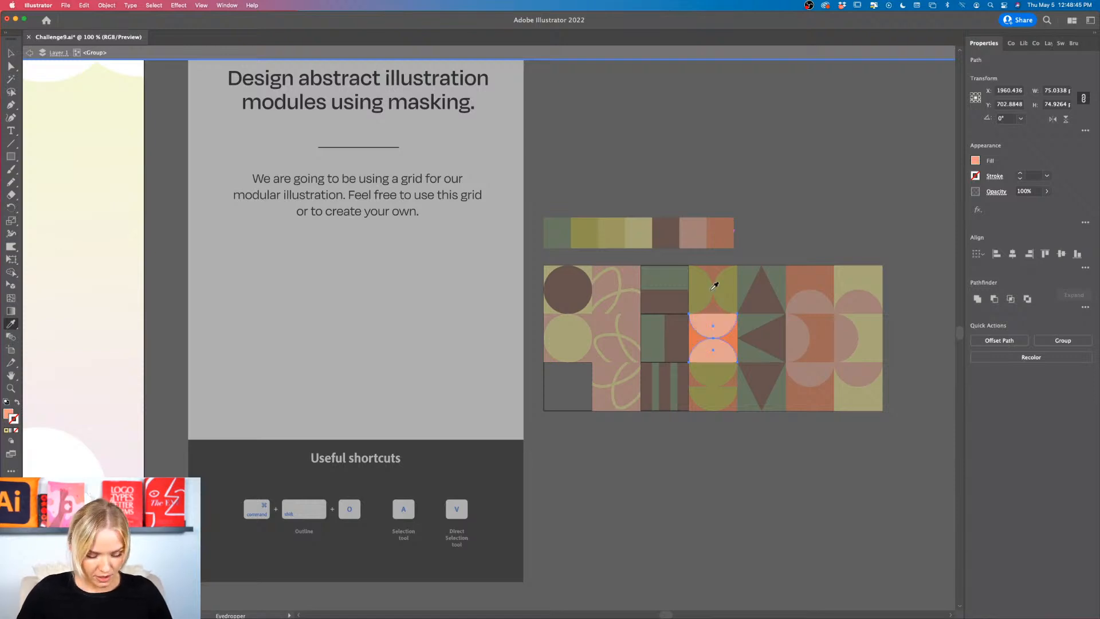
key(v)
Step: Recolor the orange background of the third row's olive semicircle tile with the palette's dark green and leave its group
click(708, 409)
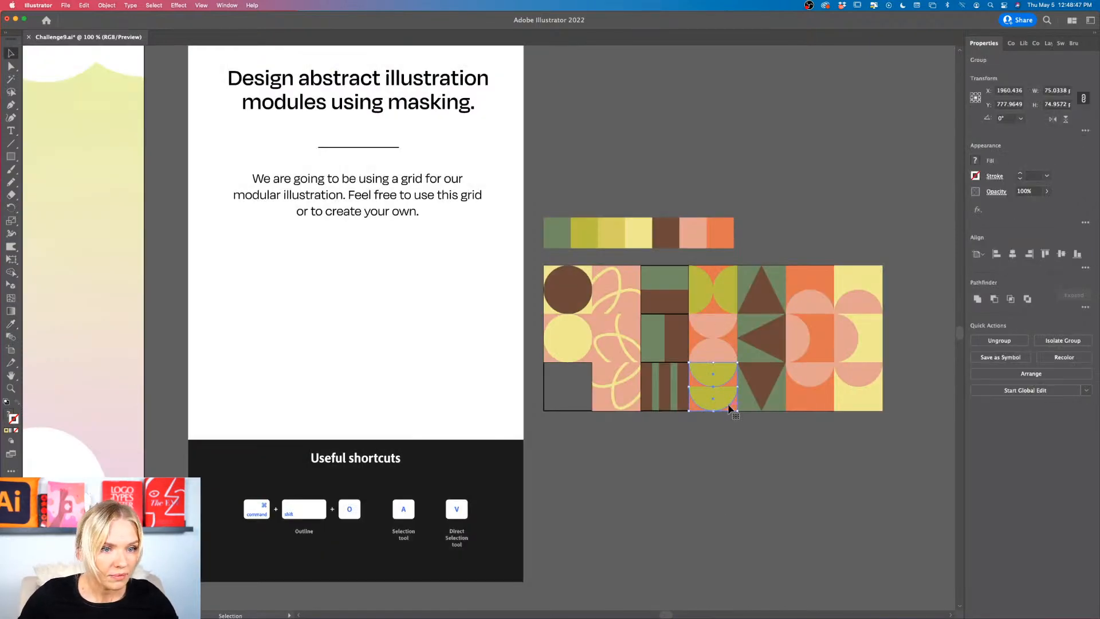
double_click(732, 410)
key(i)
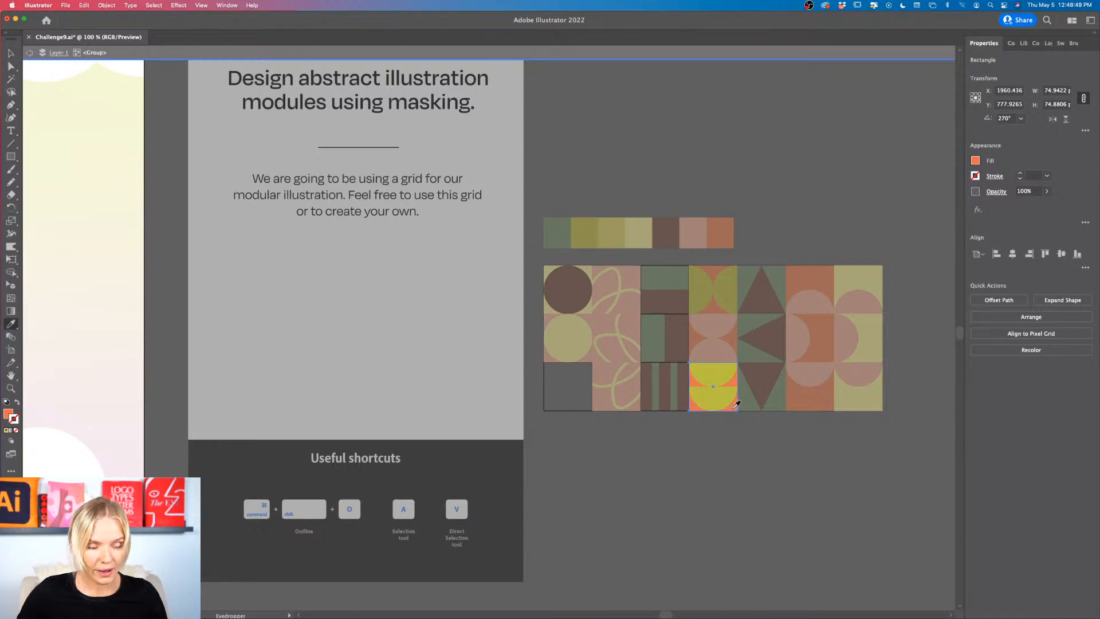
click(569, 232)
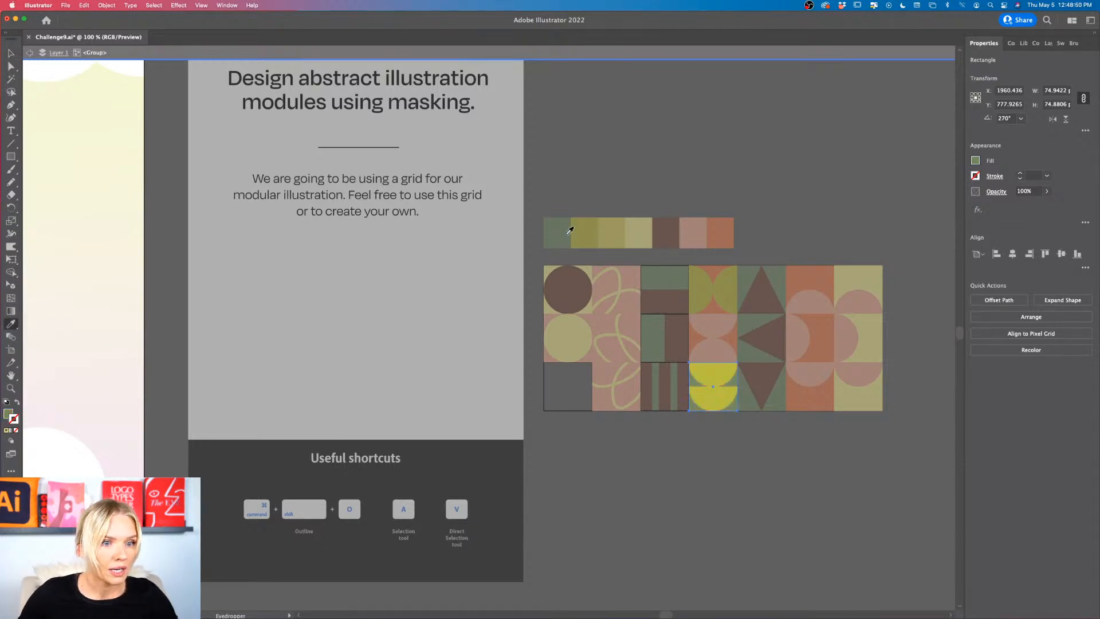
key(v)
double_click(704, 476)
Step: Recolor the three brown stripes of the third row's striped tile with the palette's light yellow and leave its group
scroll(740, 448, up, 1)
scroll(740, 447, right, 3)
scroll(740, 447, up, 1)
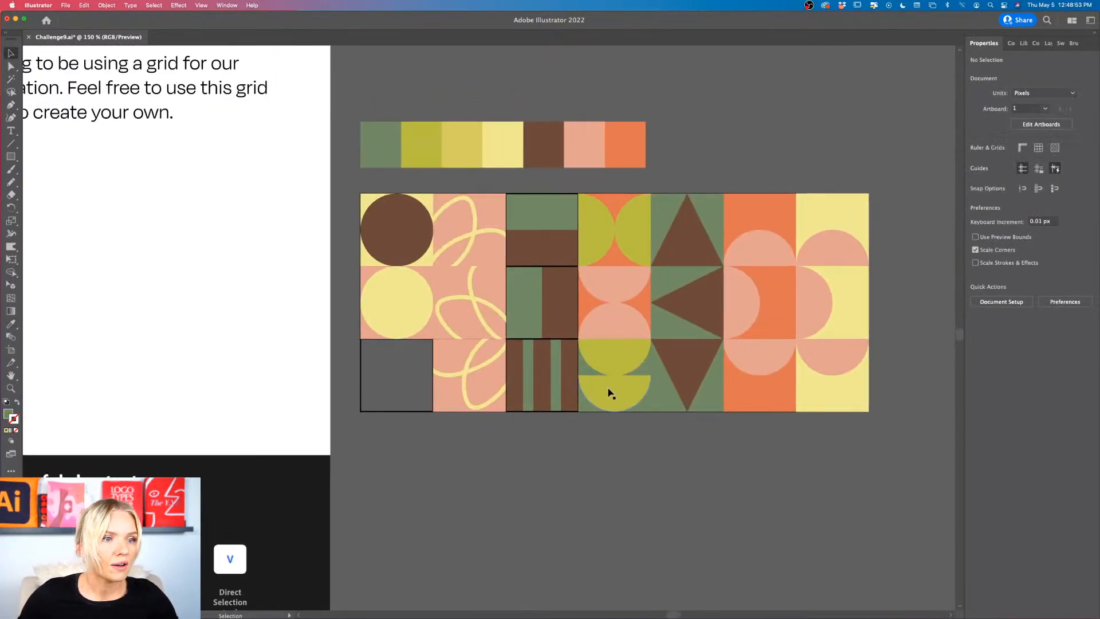
double_click(570, 390)
click(570, 393)
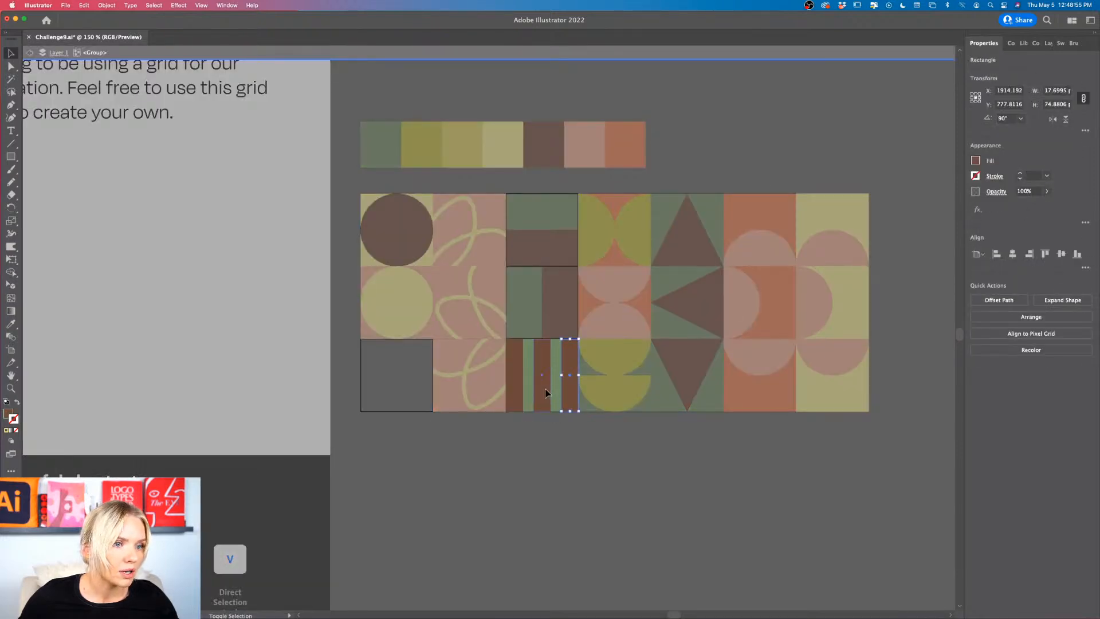
shift+click(544, 393)
key(i)
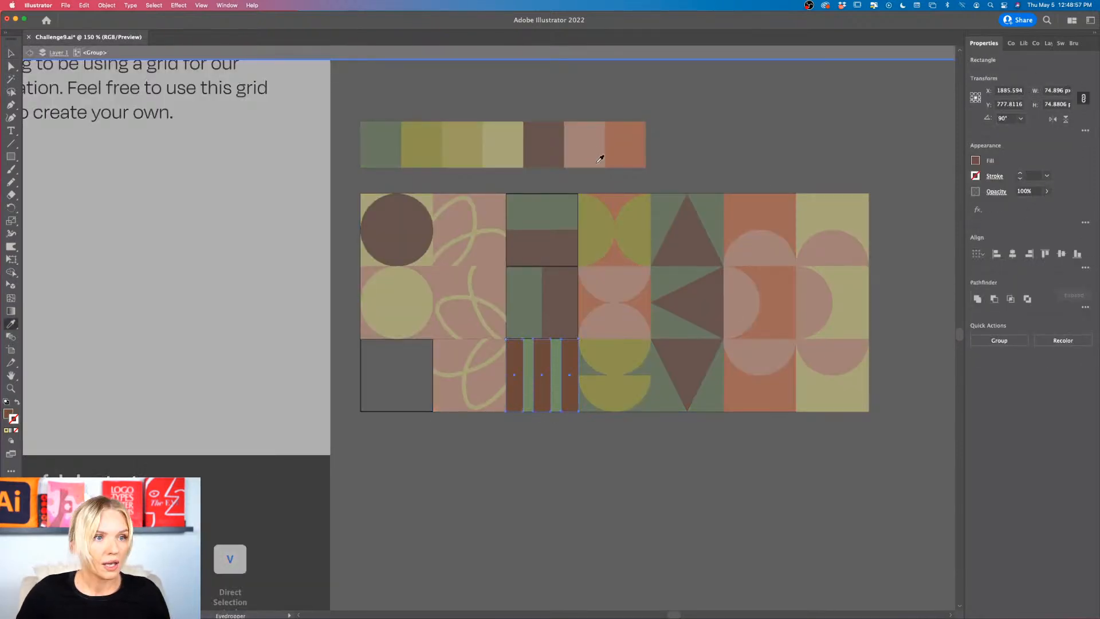
click(510, 140)
key(v)
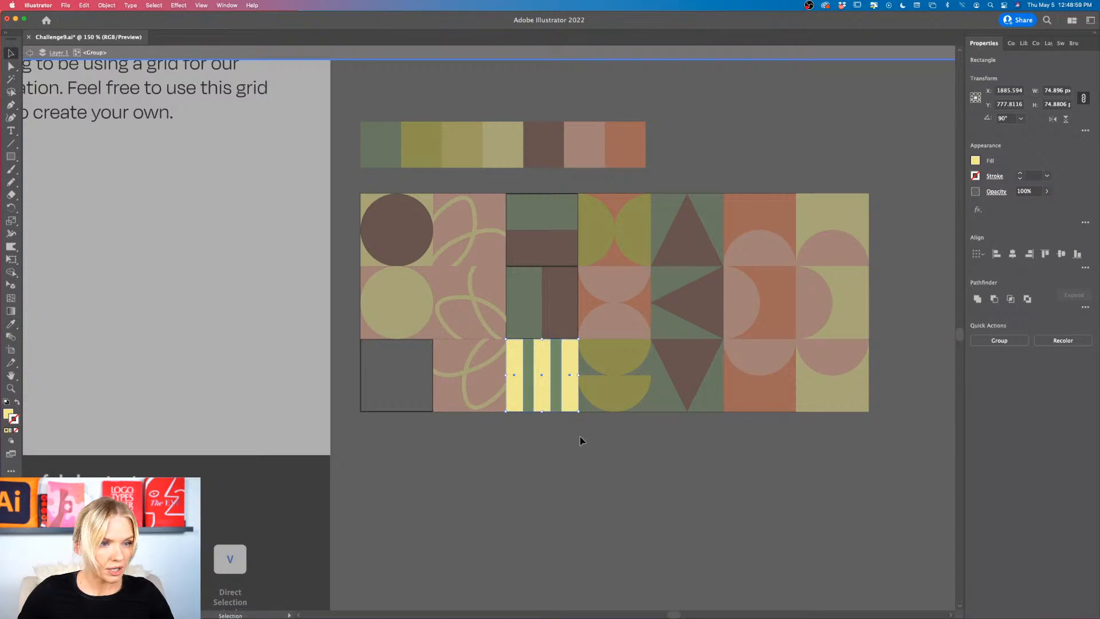
double_click(567, 436)
Step: Recolor the green upper half of the first row's green and brown tile with the palette's orange
click(545, 222)
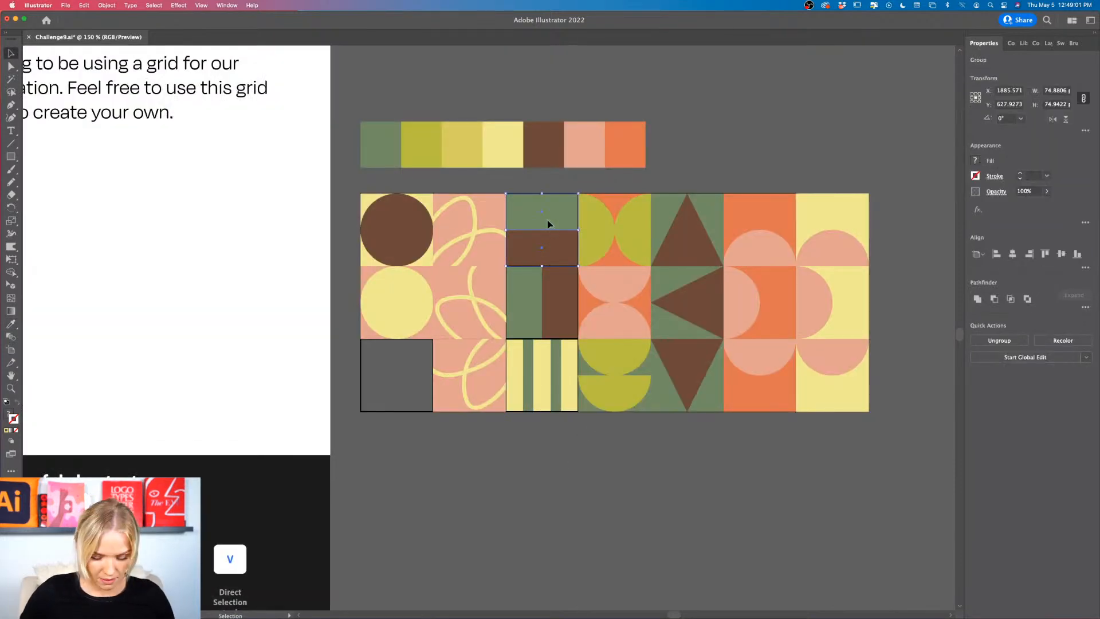
double_click(547, 224)
key(i)
click(616, 157)
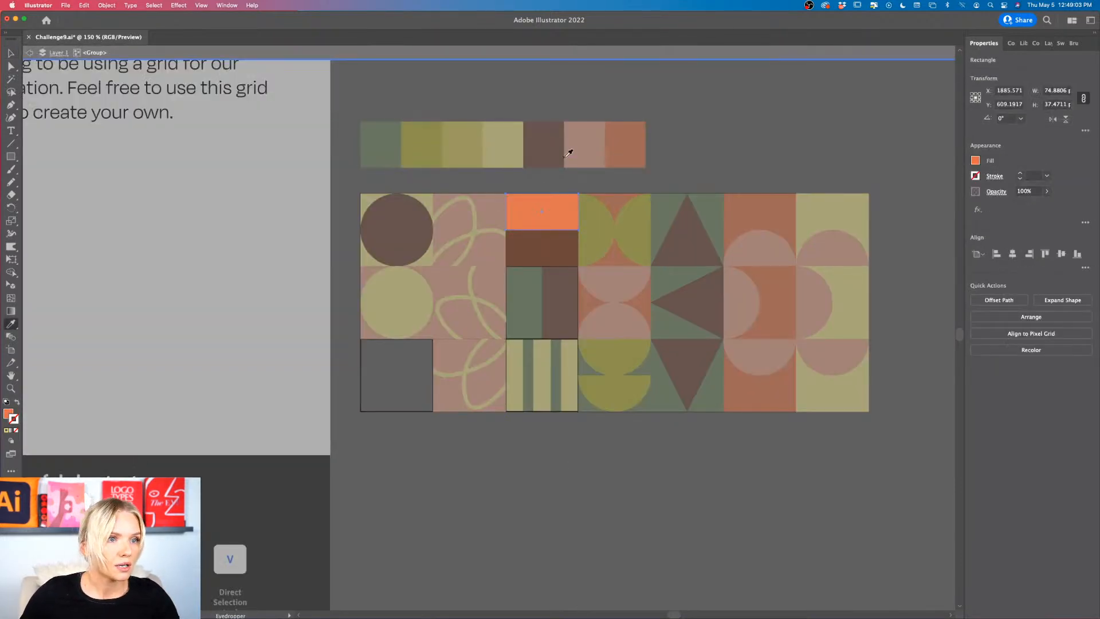
Step: Recolor the upper half of the first row's two-band tile with the palette's pink and leave its group
click(603, 152)
key(v)
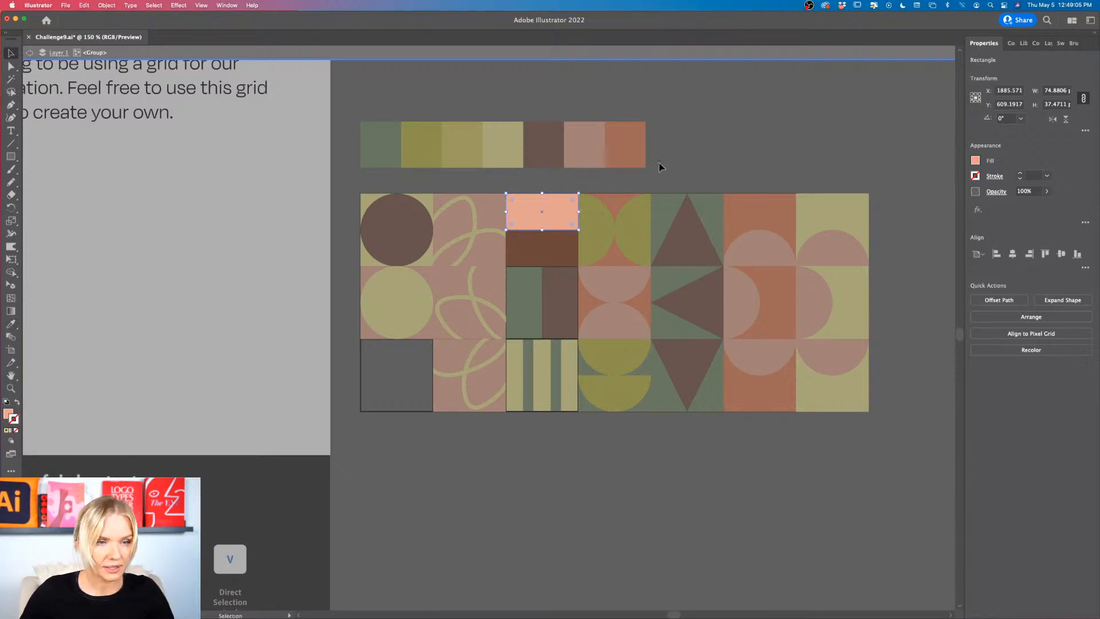
double_click(658, 166)
scroll(681, 175, right, 3)
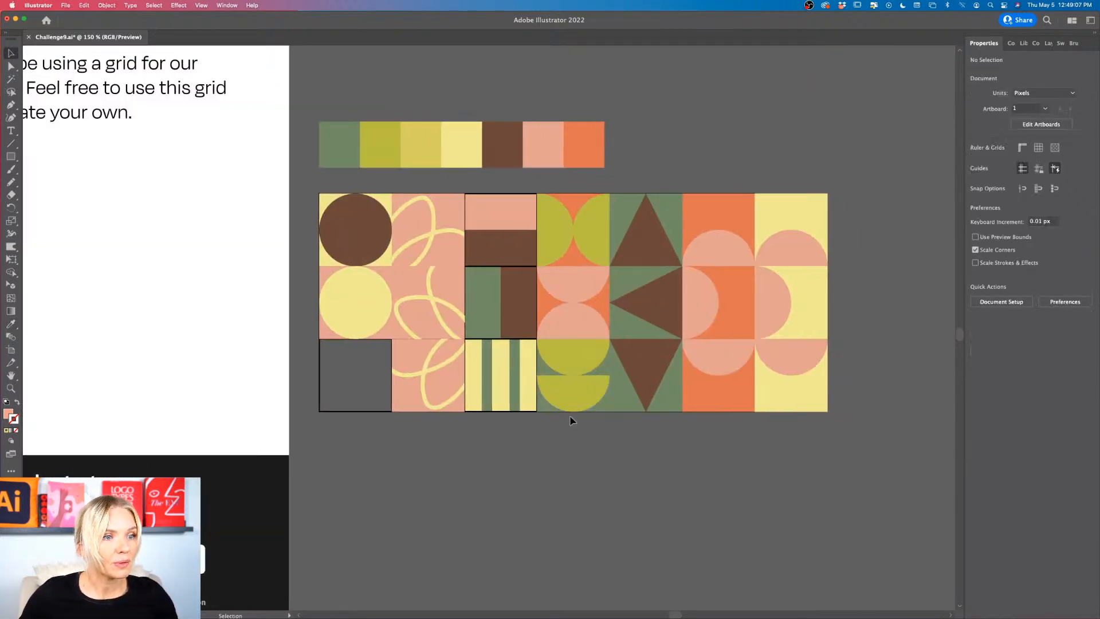
Step: Move the third row's striped tile out of the grid into the empty space below it and deselect it
scroll(569, 418, down, 1)
scroll(571, 421, left, 4)
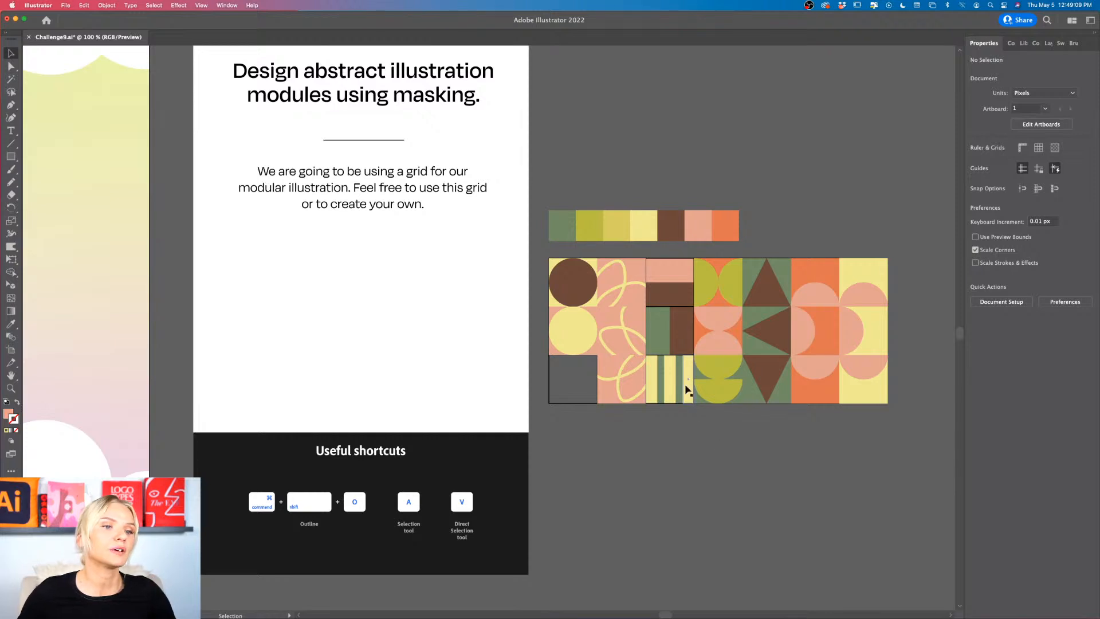
drag(687, 390, 631, 464)
scroll(631, 464, right, 4)
scroll(631, 464, down, 2)
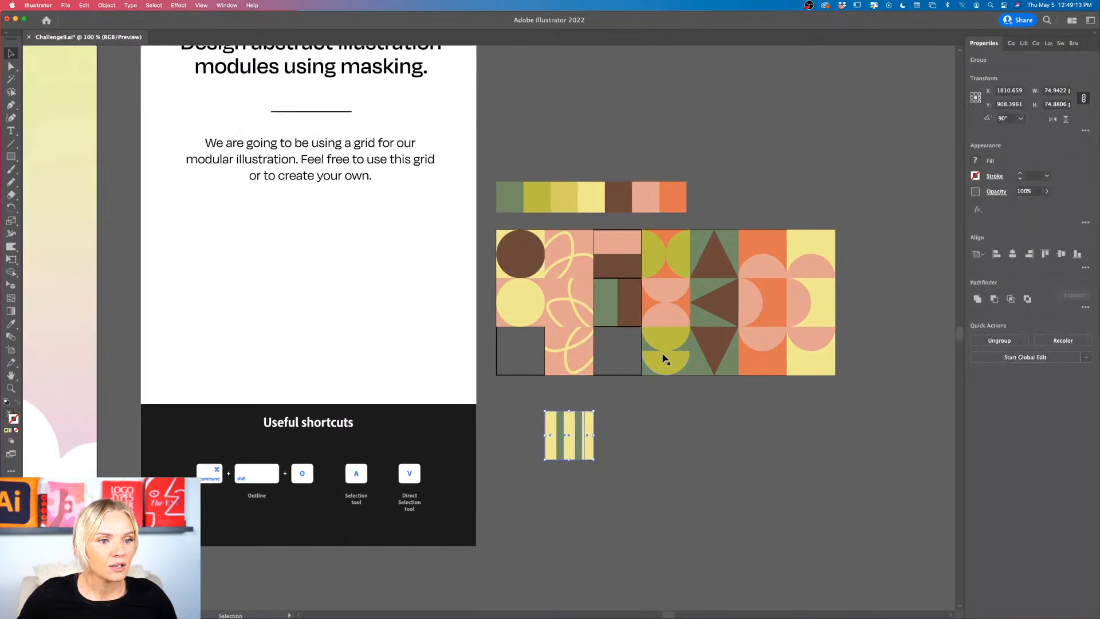
scroll(672, 304, down, 1)
scroll(672, 304, right, 1)
scroll(673, 304, down, 3)
scroll(672, 304, up, 4)
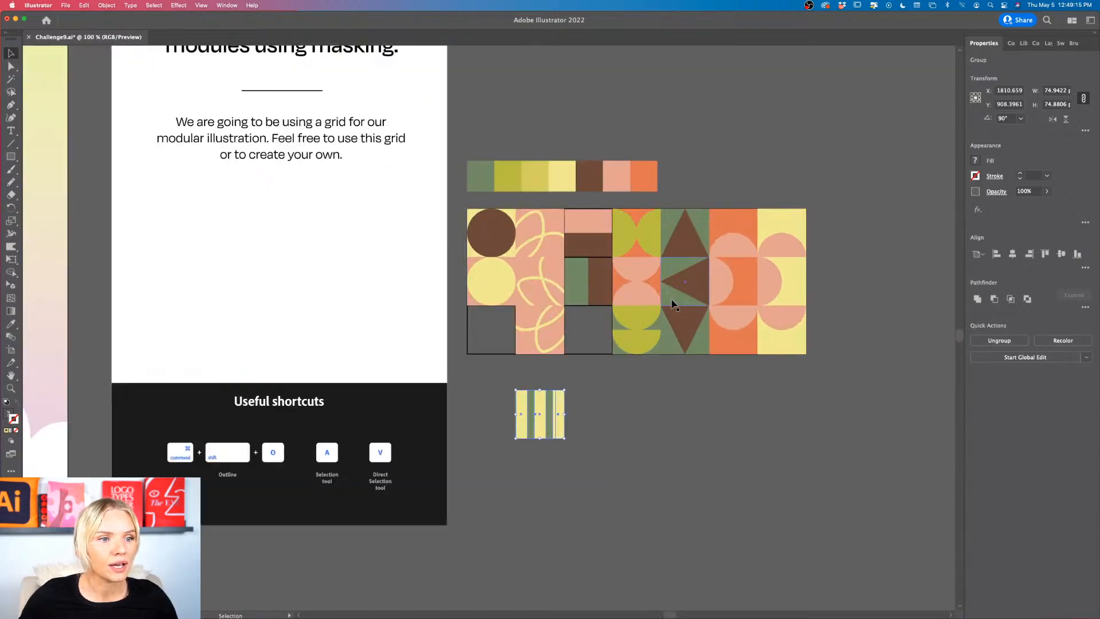
scroll(673, 305, right, 2)
scroll(673, 304, down, 1)
scroll(545, 218, up, 1)
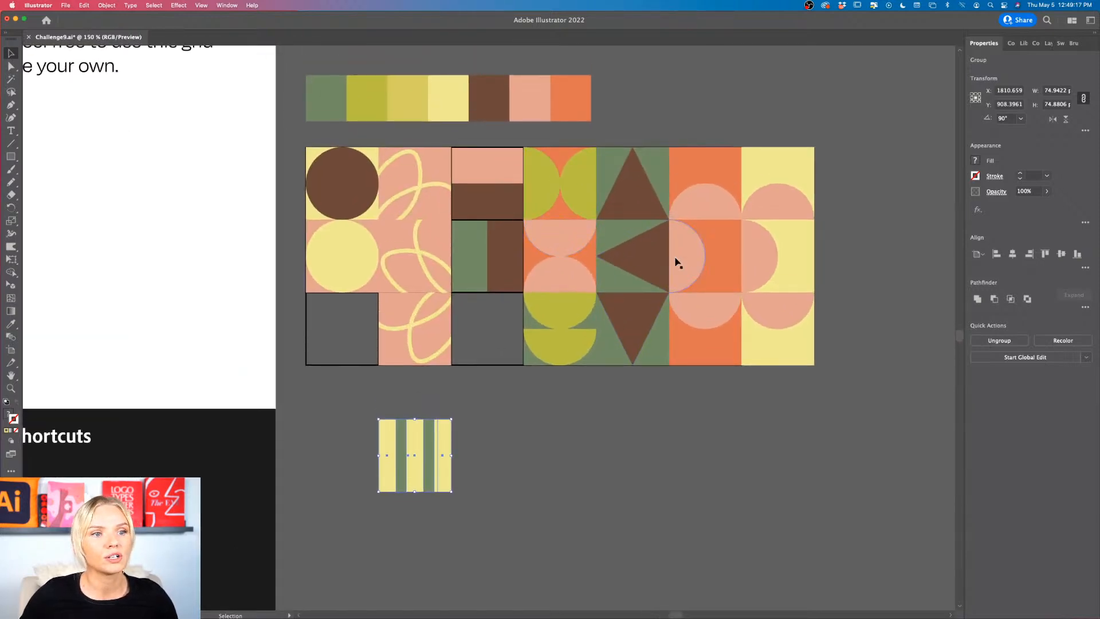
scroll(479, 457, down, 1)
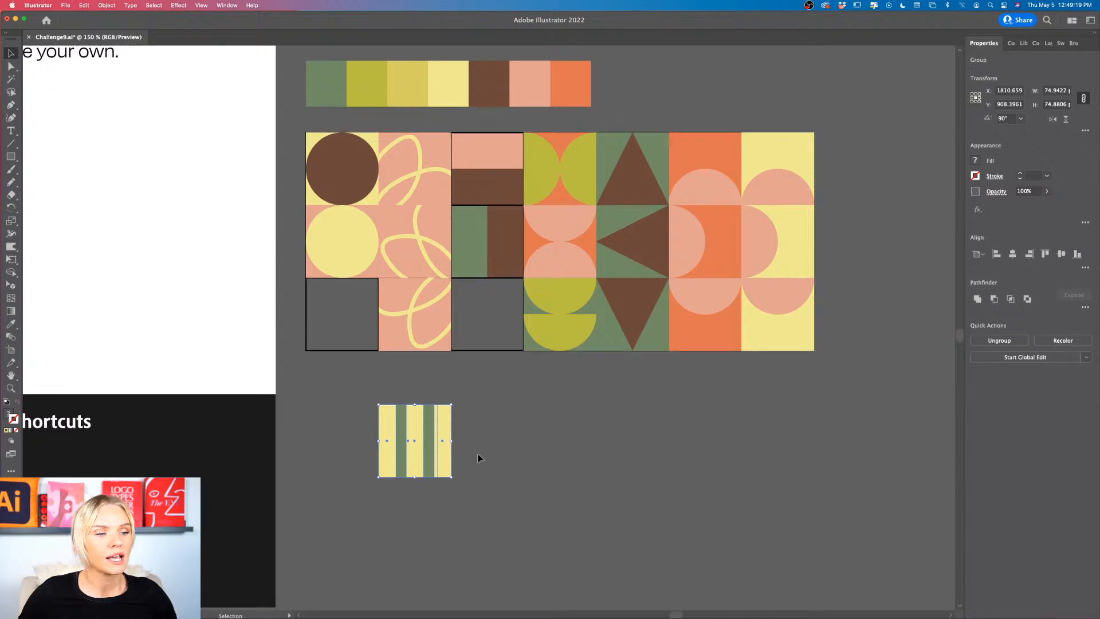
click(479, 457)
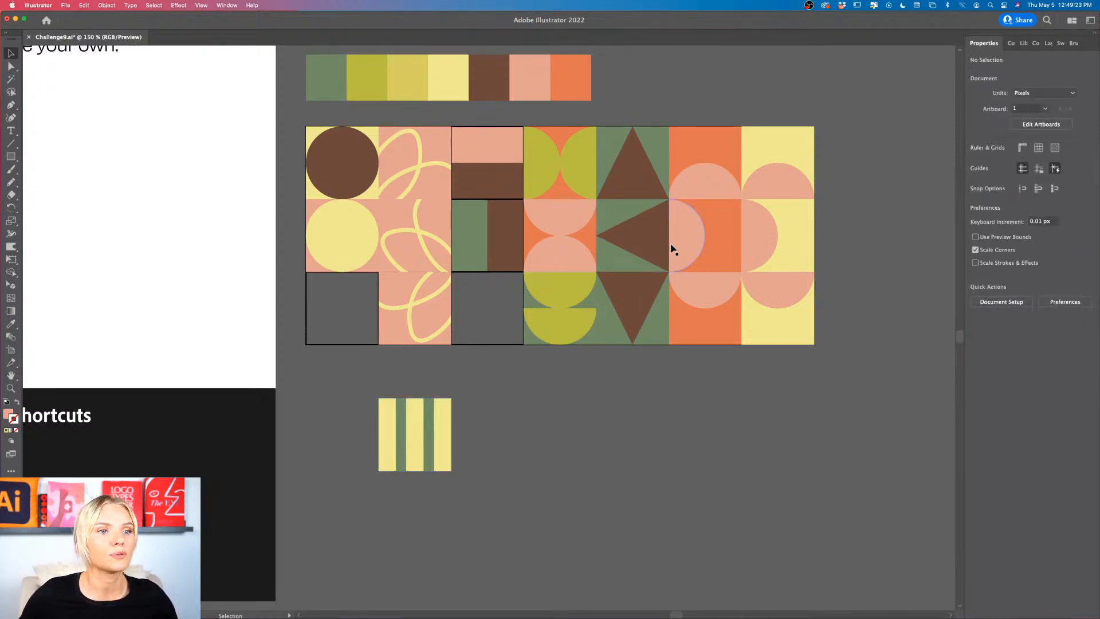
Step: Move the light yellow semicircle column out beside the grid and place the green and brown triangle column directly beneath it
drag(763, 305, 816, 301)
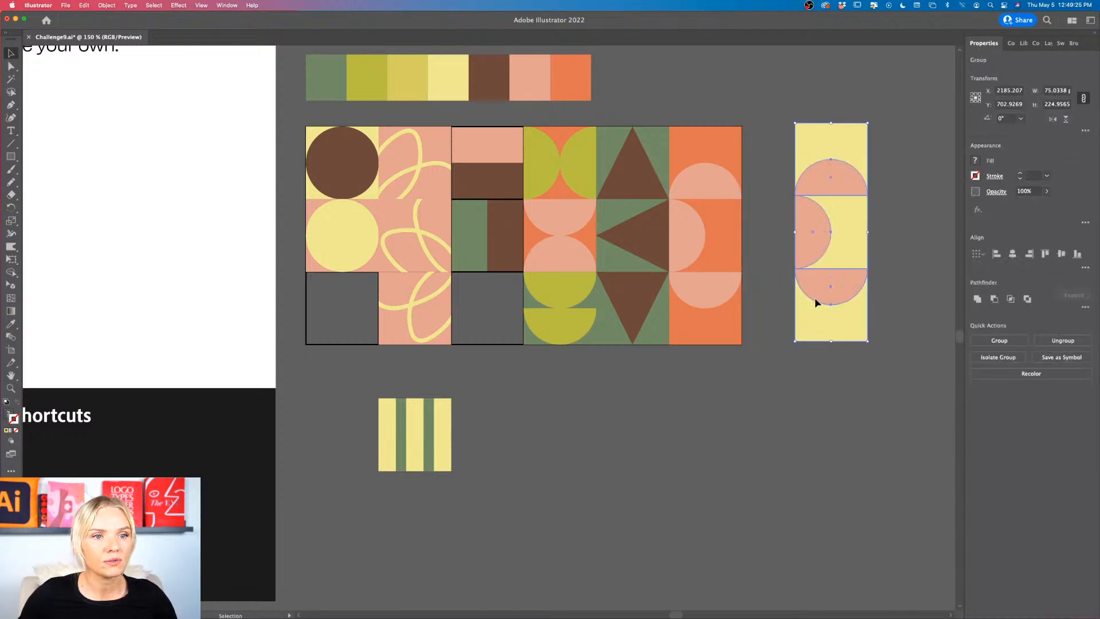
click(885, 352)
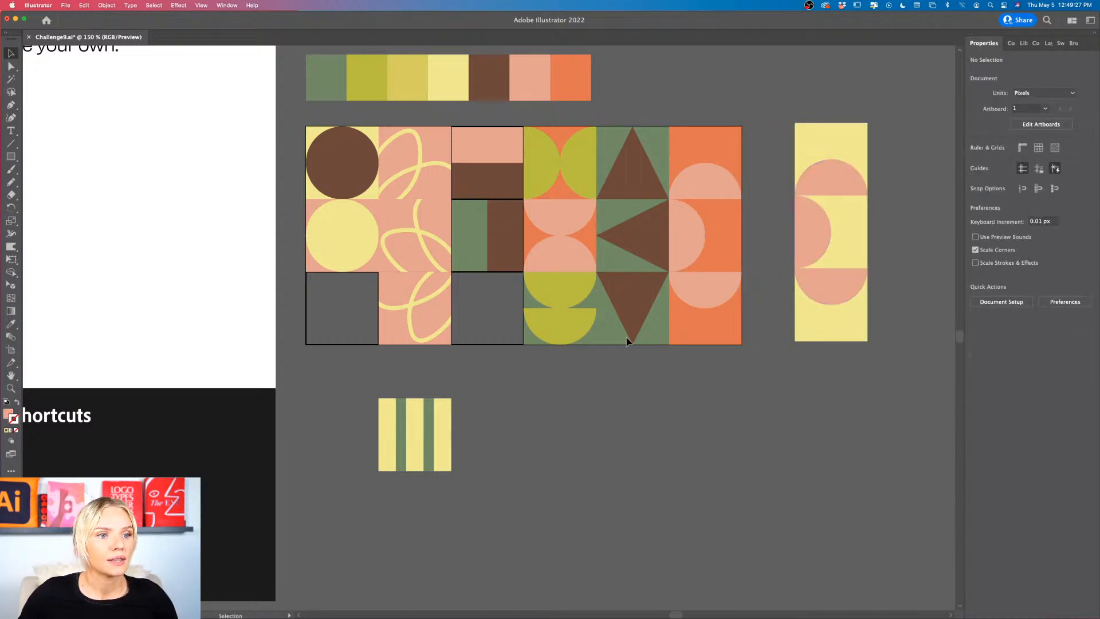
drag(635, 141, 835, 356)
click(730, 380)
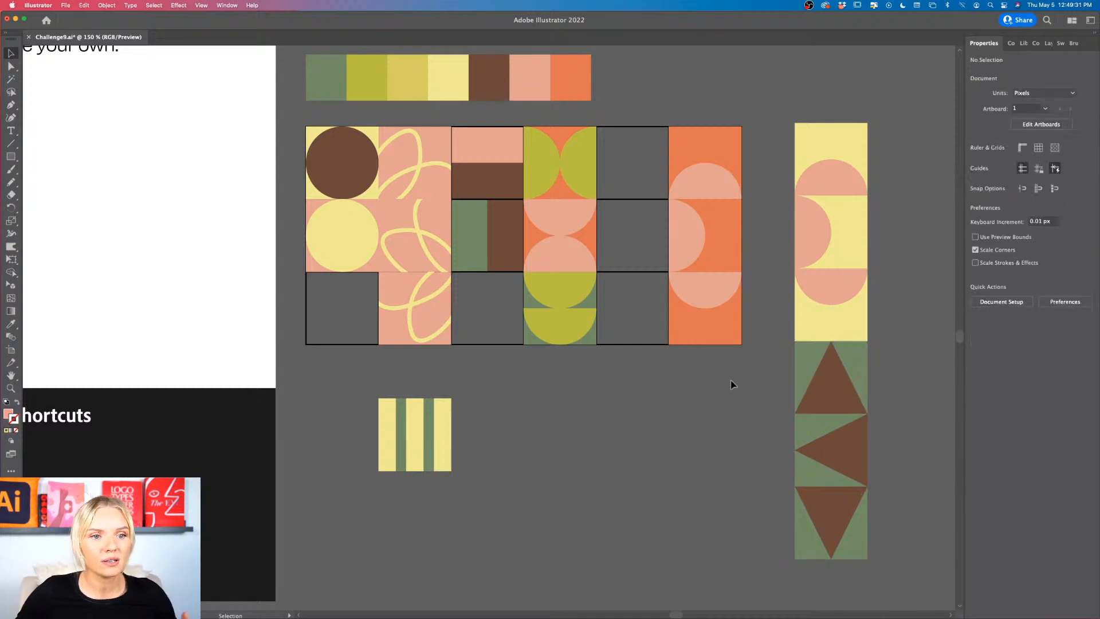
Step: Start a new row beside the striped tile with the upward-pointing triangle tile and the third row's looped-line tile
scroll(730, 380, down, 2)
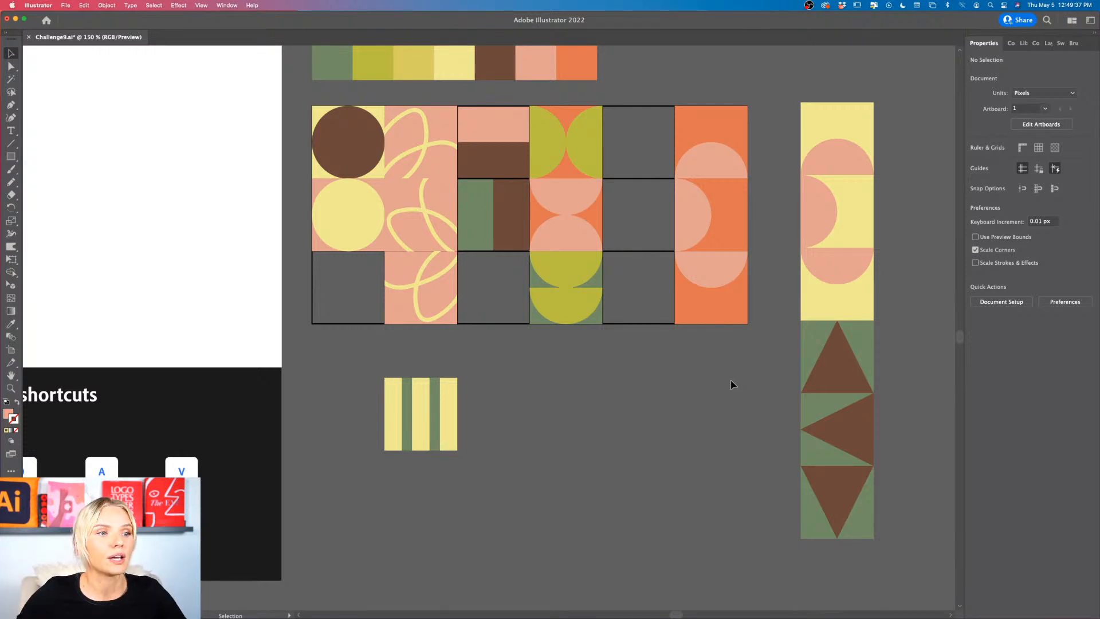
scroll(731, 383, down, 1)
drag(437, 277, 577, 401)
drag(815, 361, 561, 408)
click(652, 422)
Step: Place the olive and green semicircle tile under the new row's looped-line tile and add the brown circle tile to the row's end
scroll(580, 275, down, 2)
scroll(581, 275, left, 1)
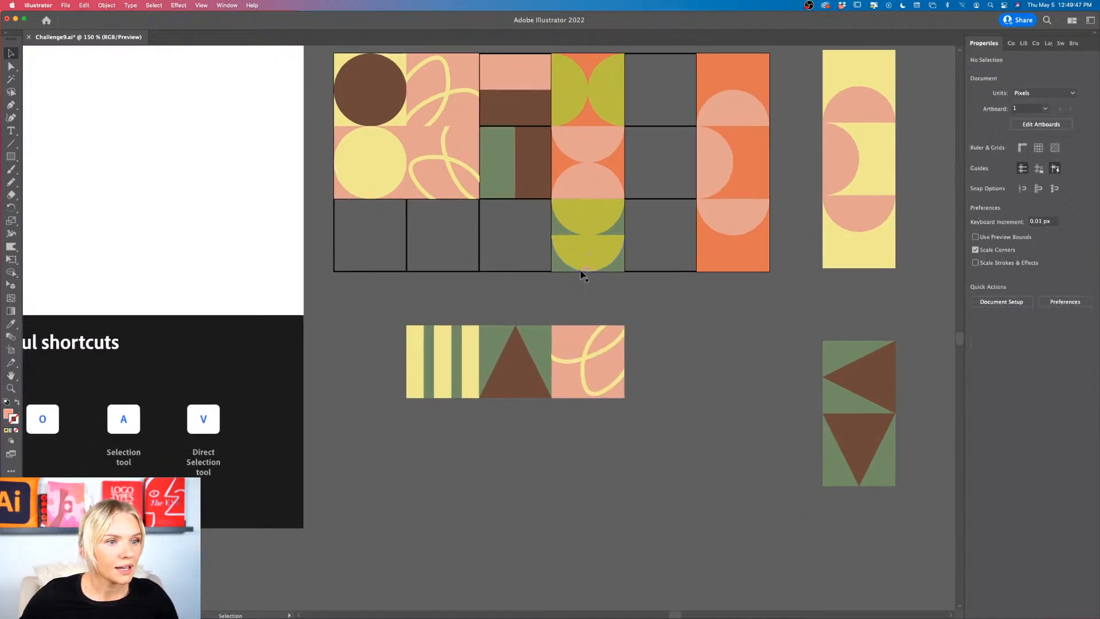
drag(579, 225, 578, 419)
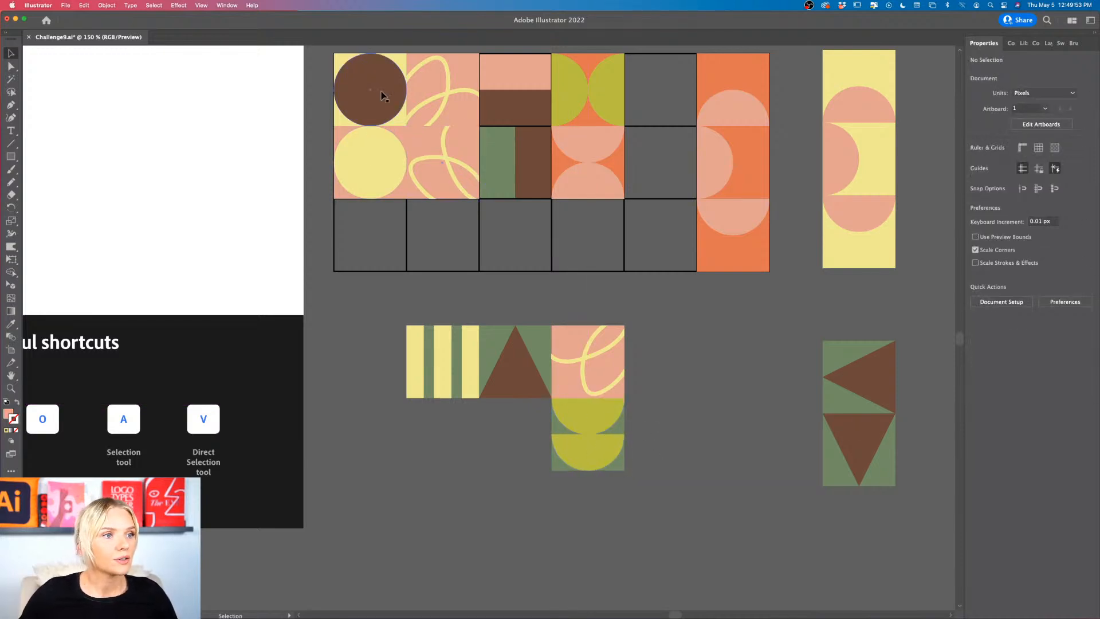
drag(382, 95, 672, 366)
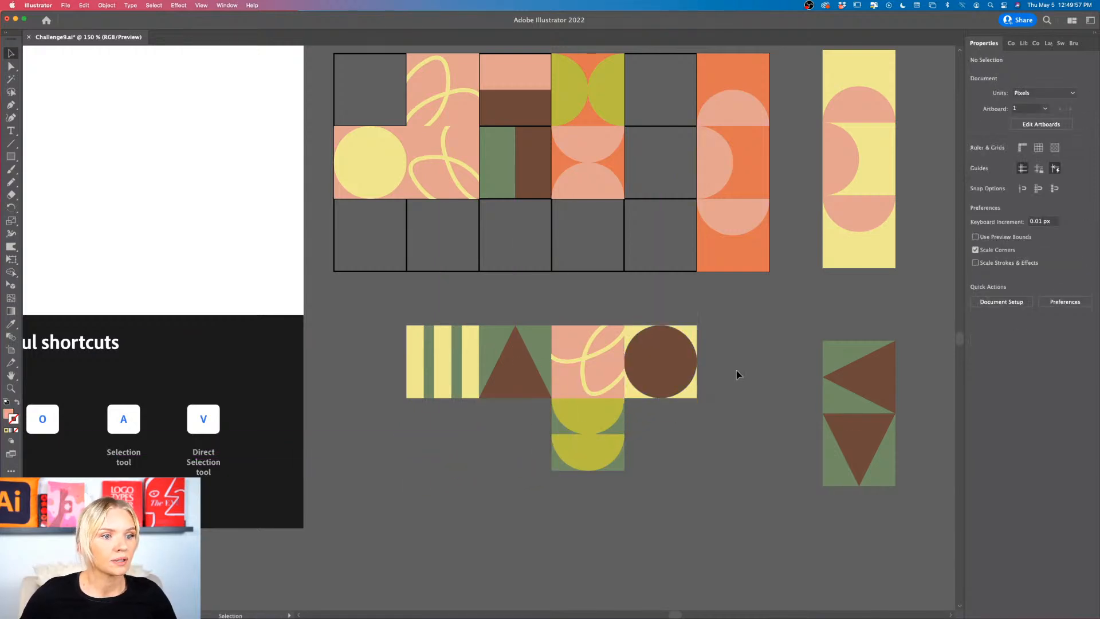
Step: Place the first row's orange tile with the pink semicircle directly beneath the upward-pointing triangle tile
scroll(737, 371, down, 1)
scroll(736, 269, up, 1)
drag(739, 112, 520, 435)
click(679, 444)
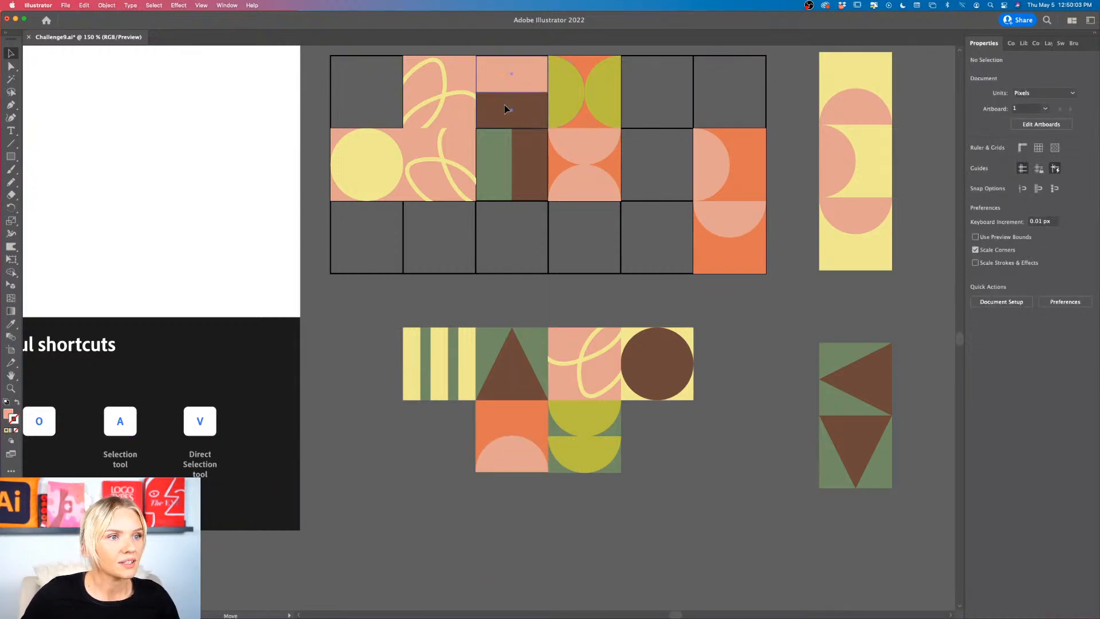
Step: Set the pink and brown two-band tile aside below the arrangement and add the orange and olive semicircle tile after the brown circle tile
drag(504, 105, 708, 569)
drag(569, 105, 713, 371)
click(734, 449)
Step: Place a light yellow semicircle tile under the brown circle tile and the sideways triangle tile under the orange and olive tile
drag(871, 269, 673, 468)
click(716, 472)
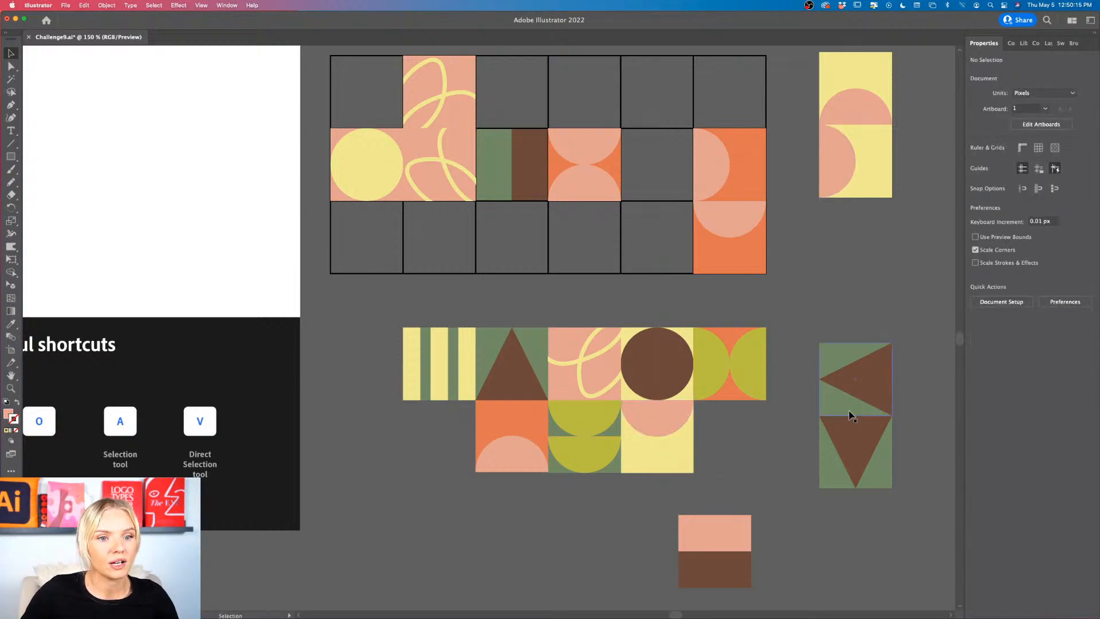
drag(863, 383, 736, 439)
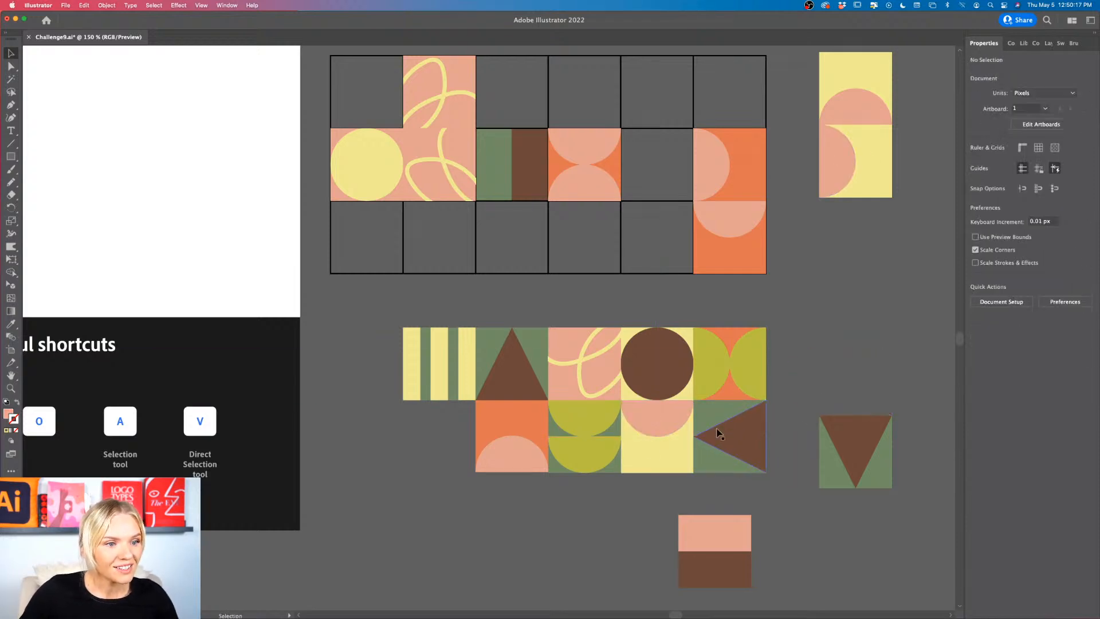
Step: Move the grid's second-row looped-line tile directly beneath the striped tile in the new arrangement
scroll(647, 441, up, 3)
scroll(648, 442, down, 1)
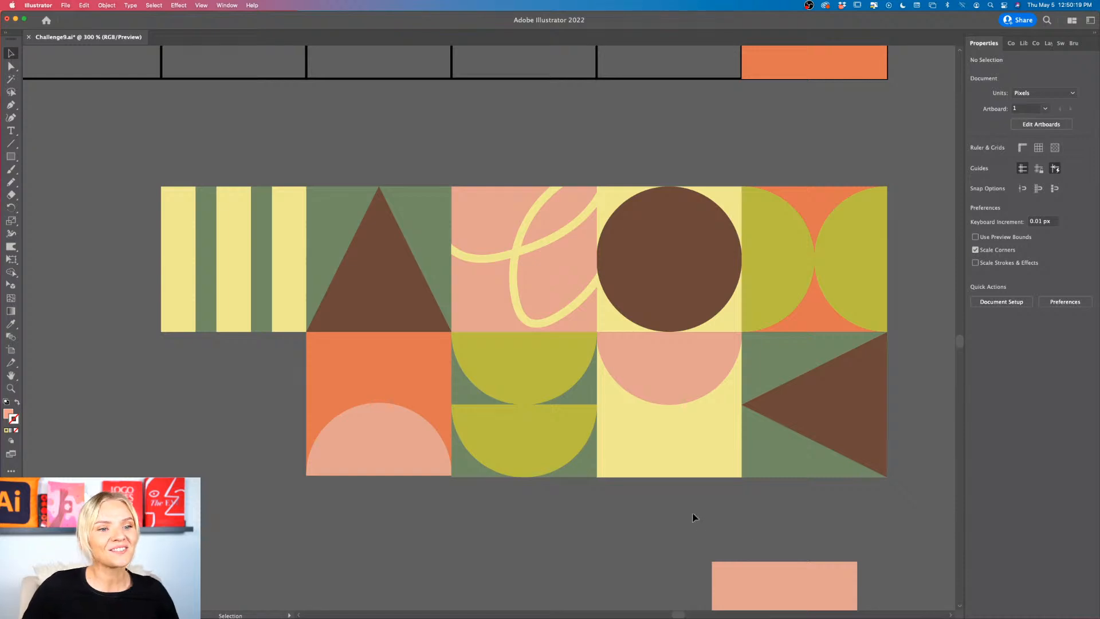
scroll(693, 517, down, 3)
scroll(694, 517, down, 2)
scroll(657, 486, up, 1)
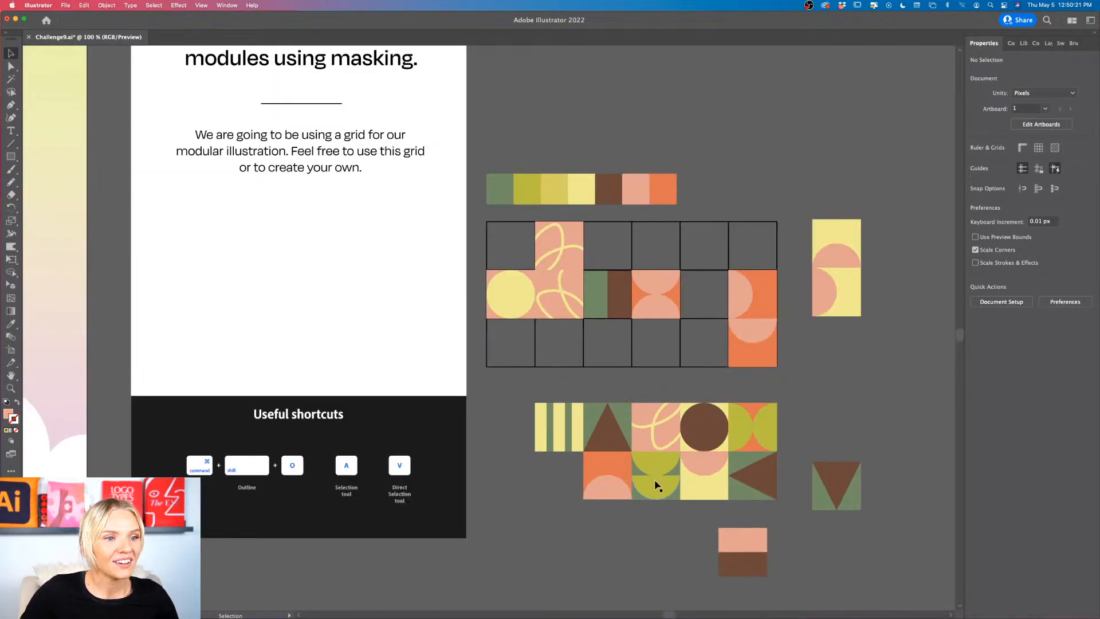
scroll(657, 485, down, 1)
scroll(680, 449, up, 1)
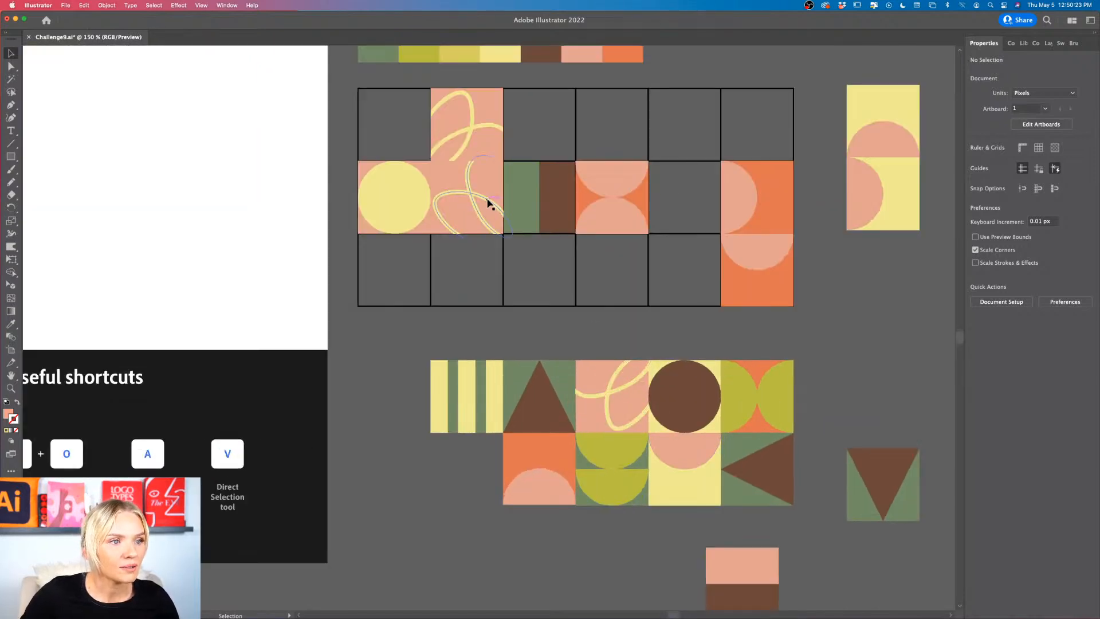
drag(490, 203, 485, 466)
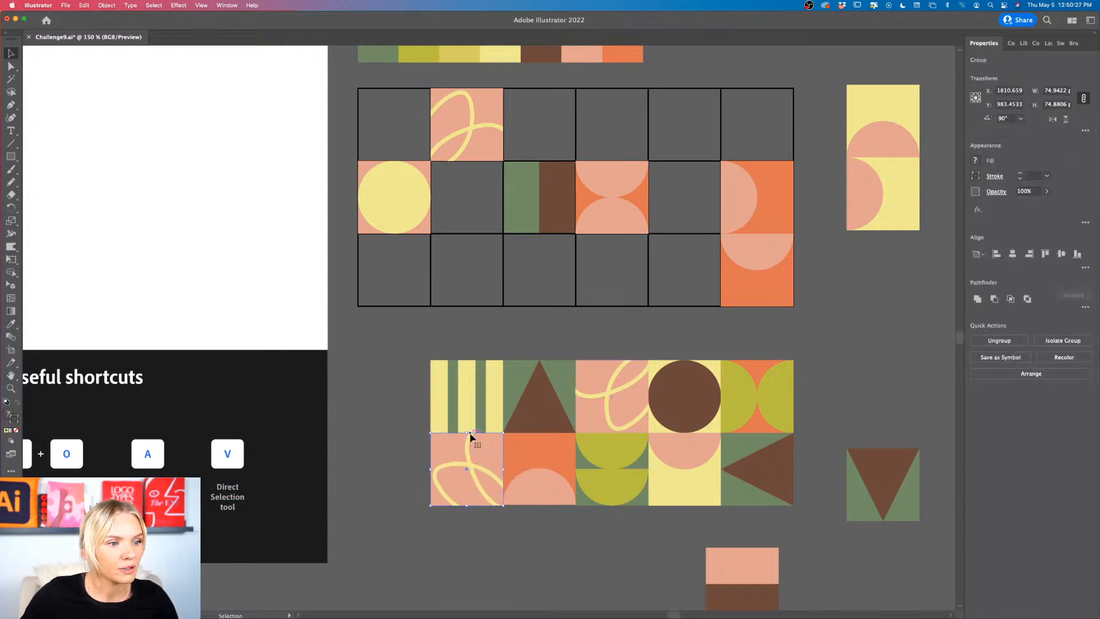
Step: Try orange as the background color of the looped-line tile beneath the striped tile
double_click(493, 442)
key(i)
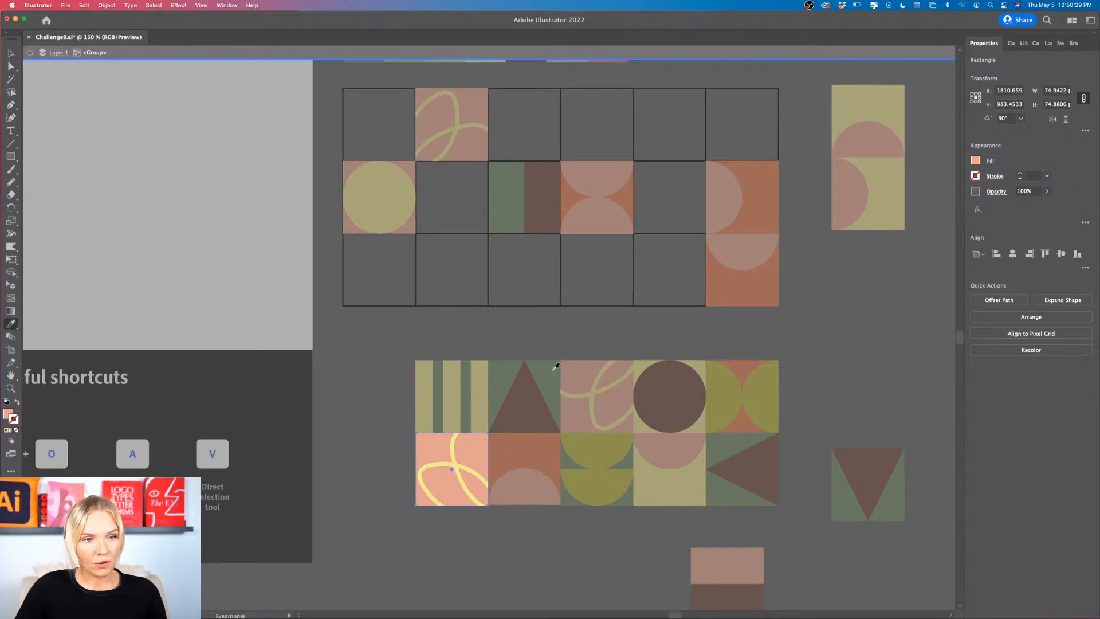
click(620, 195)
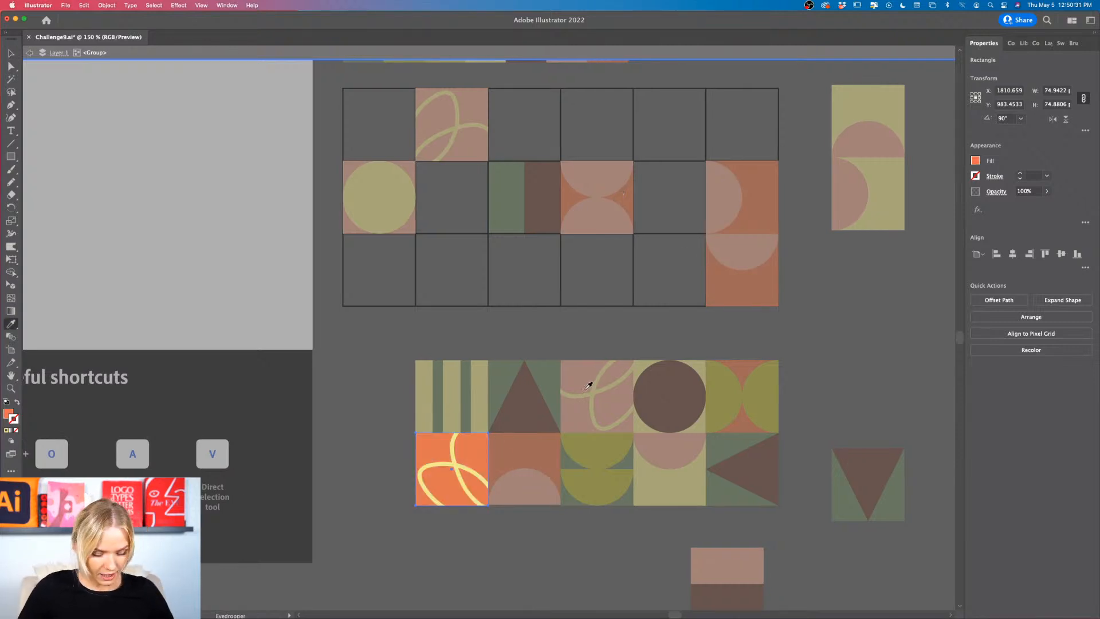
key(v)
Step: Recolor that tile's looped line brown as a 4 px stroke with no fill and leave its clip group
double_click(453, 469)
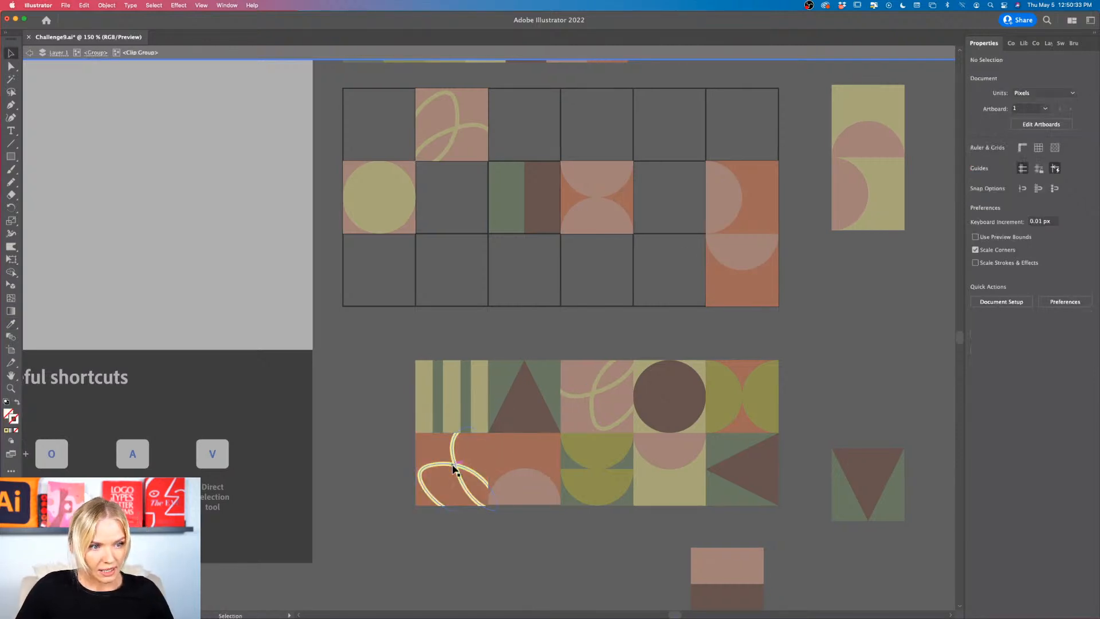
click(452, 468)
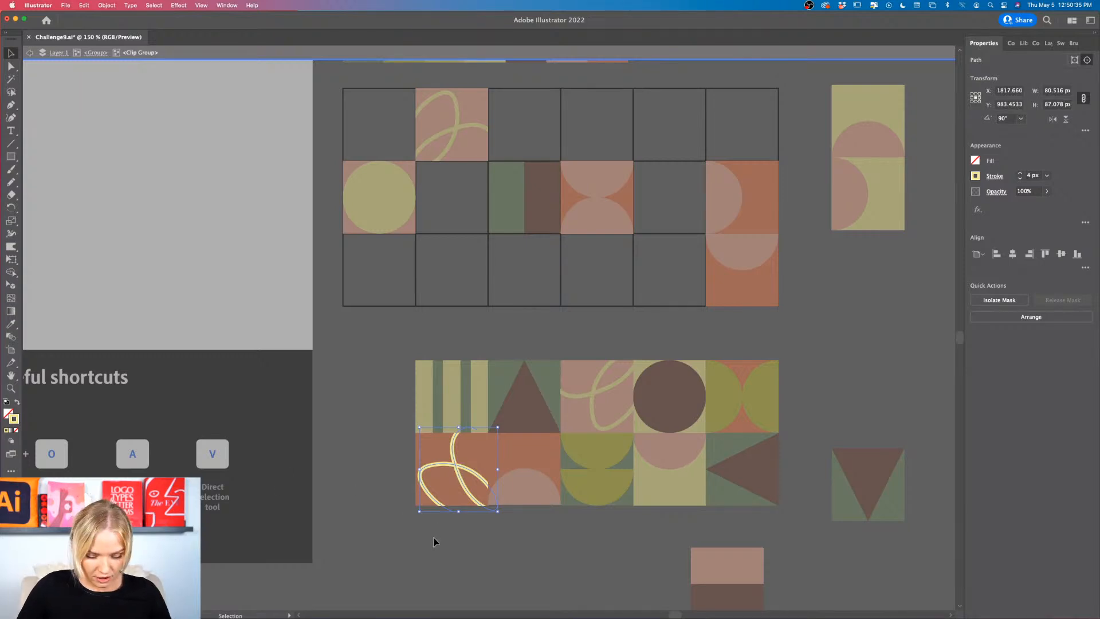
key(i)
click(528, 397)
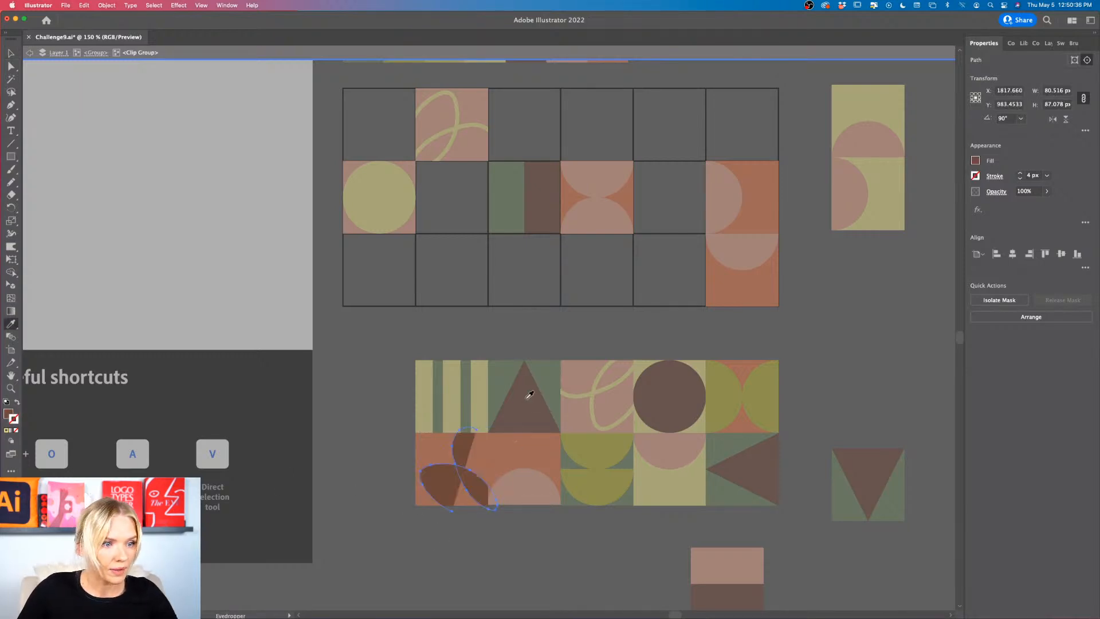
click(18, 403)
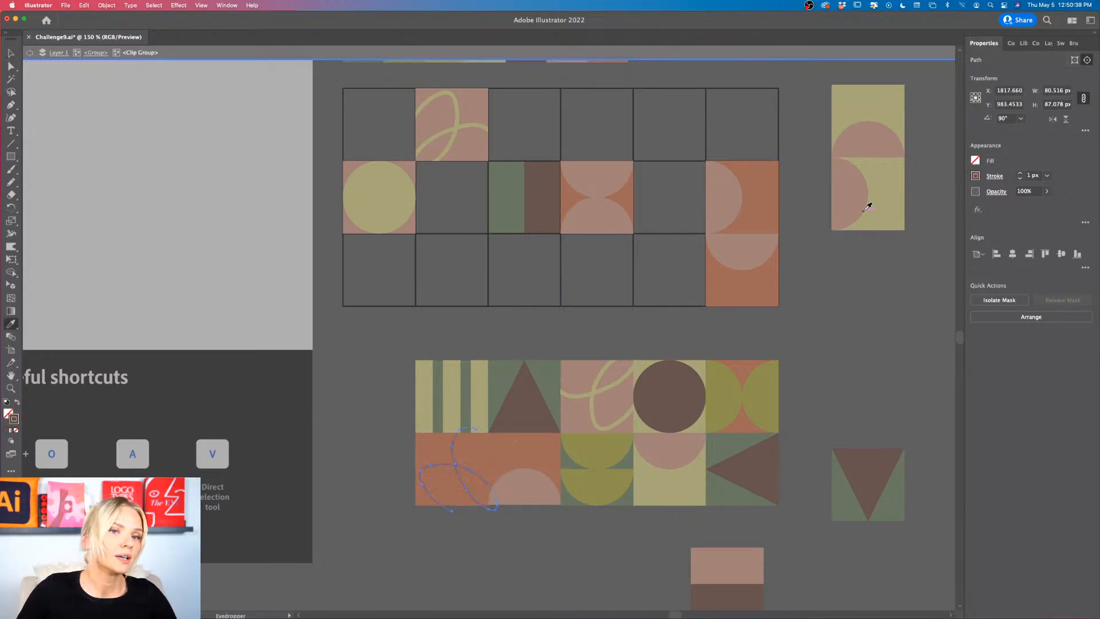
click(1021, 174)
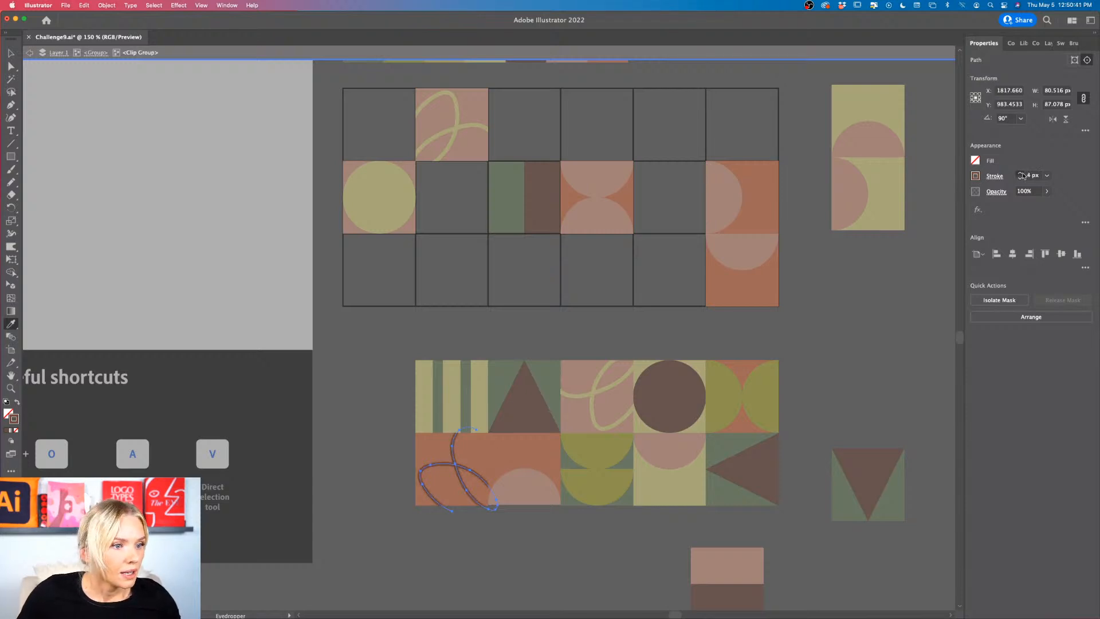
key(v)
click(850, 323)
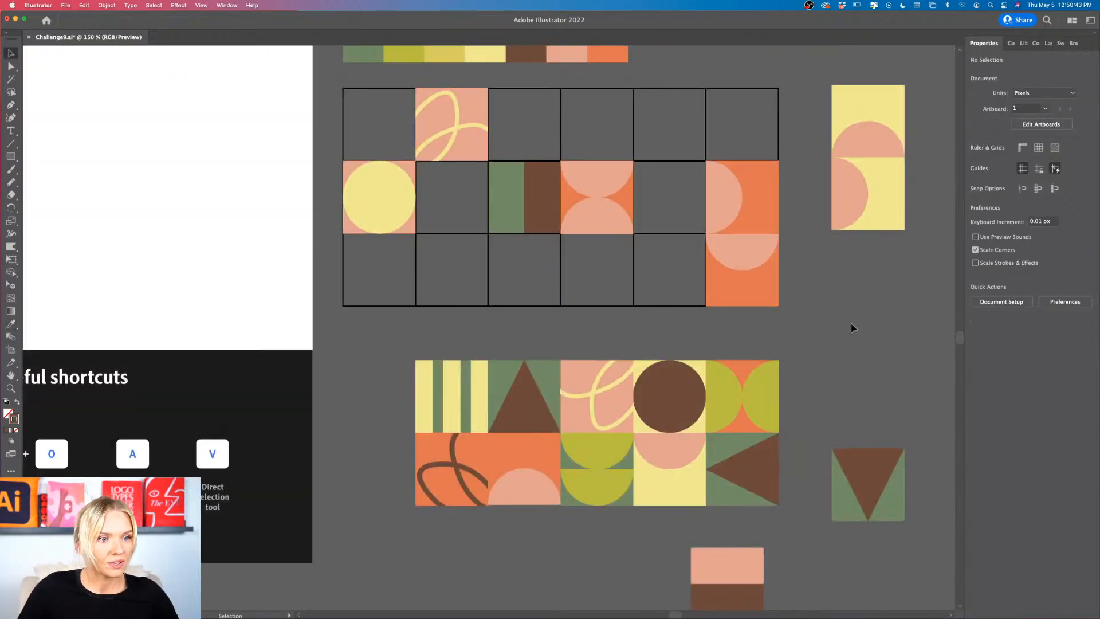
Step: Try light yellow behind the brown looped line, settle on pink for the background, and leave the group
double_click(463, 447)
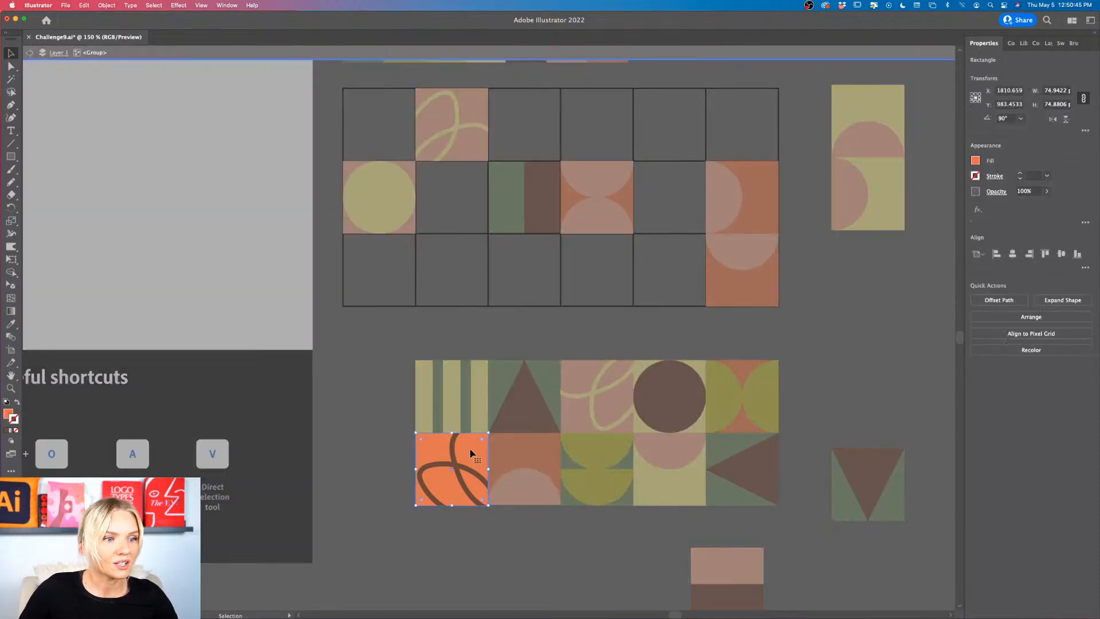
key(i)
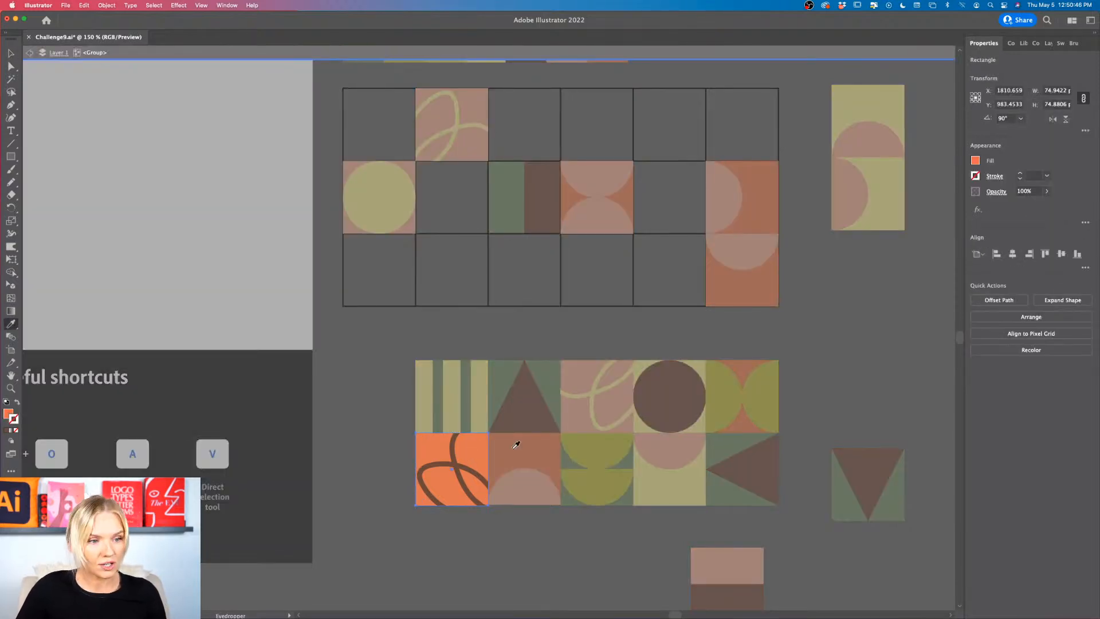
click(398, 181)
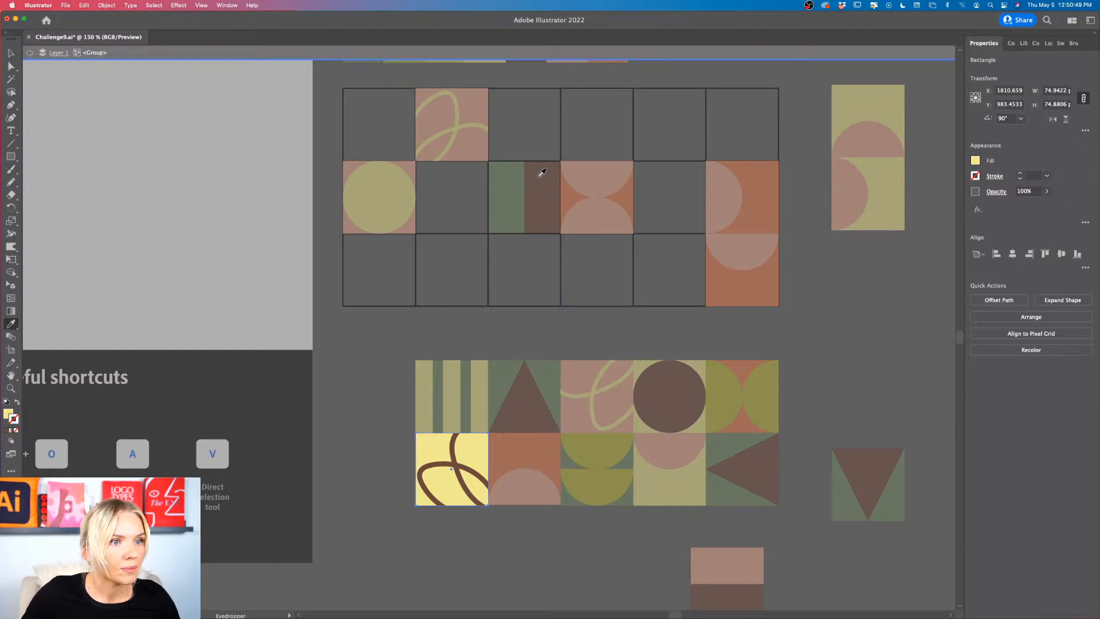
click(616, 175)
key(v)
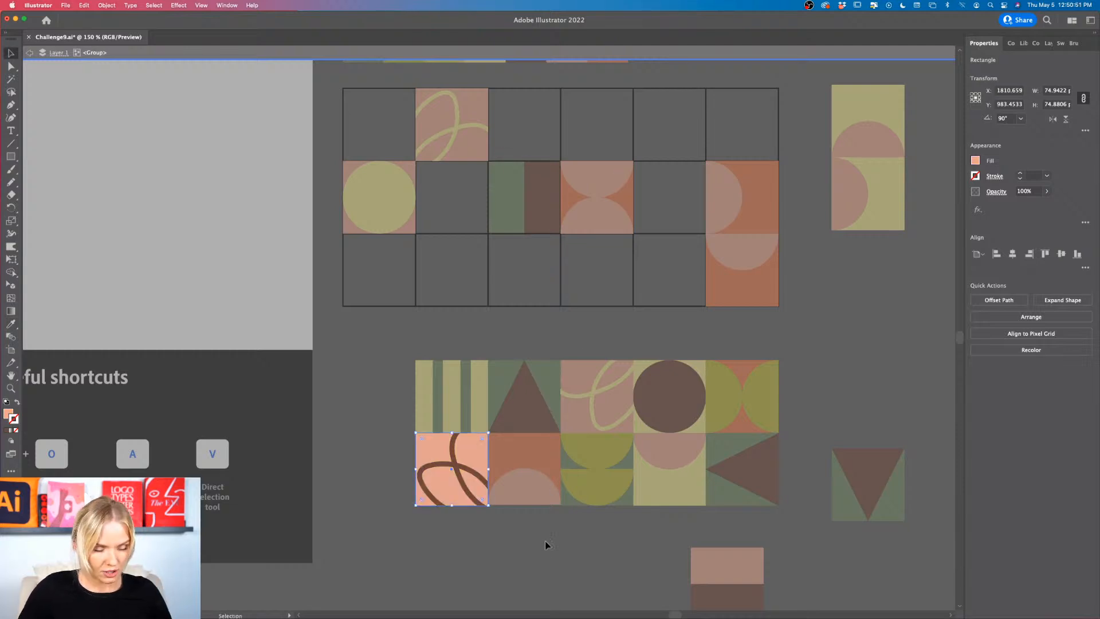
double_click(540, 558)
scroll(540, 558, down, 1)
scroll(540, 558, up, 3)
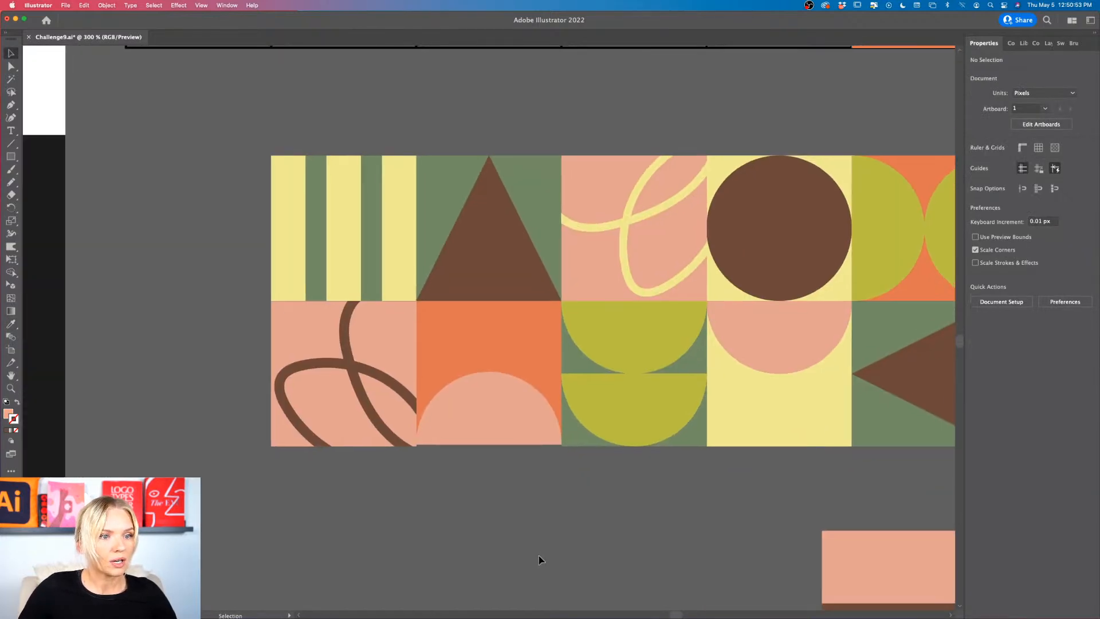
Step: Try pink as the background color of the orange half-circle tile in the second row
scroll(540, 560, down, 1)
key(v)
double_click(495, 395)
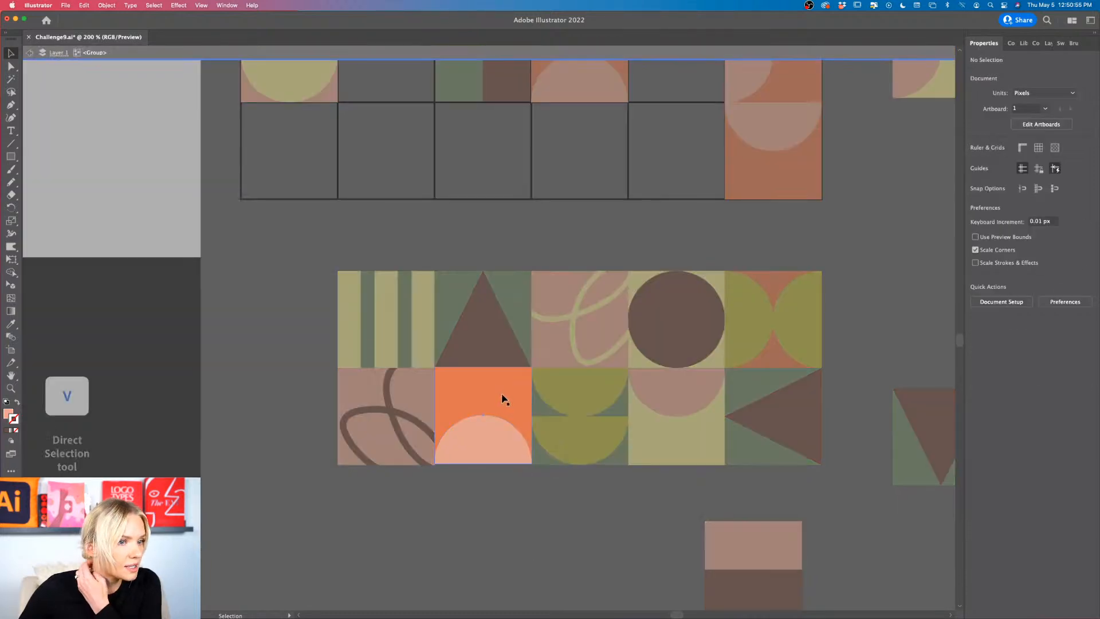
key(i)
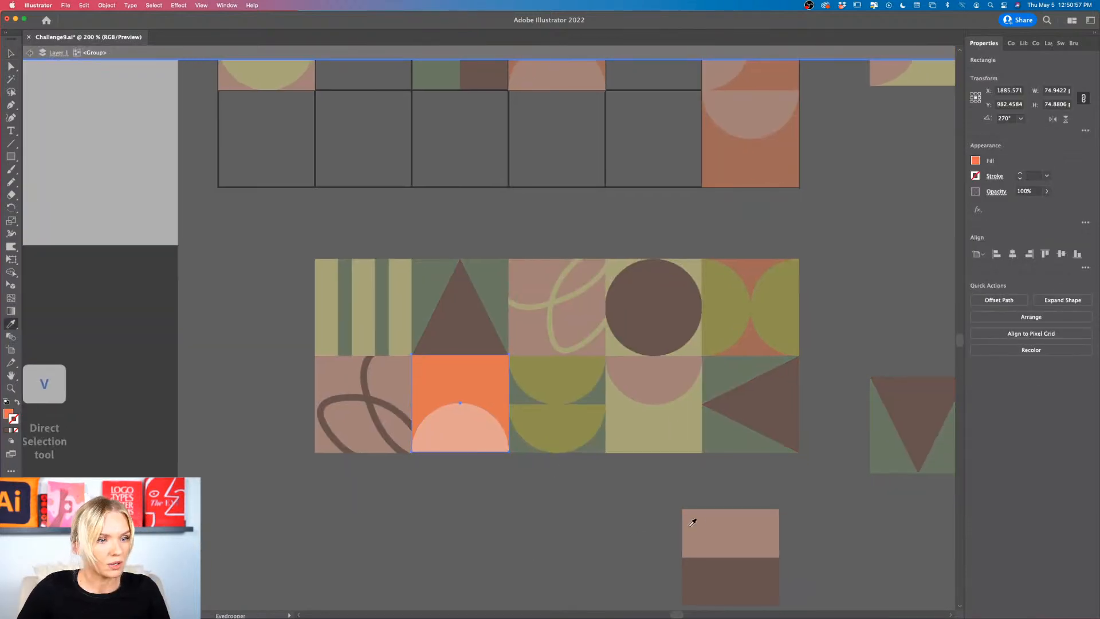
click(690, 522)
Step: Recolor that tile's half circle, trying brown and pink before settling on light yellow, and leave the group
click(468, 421)
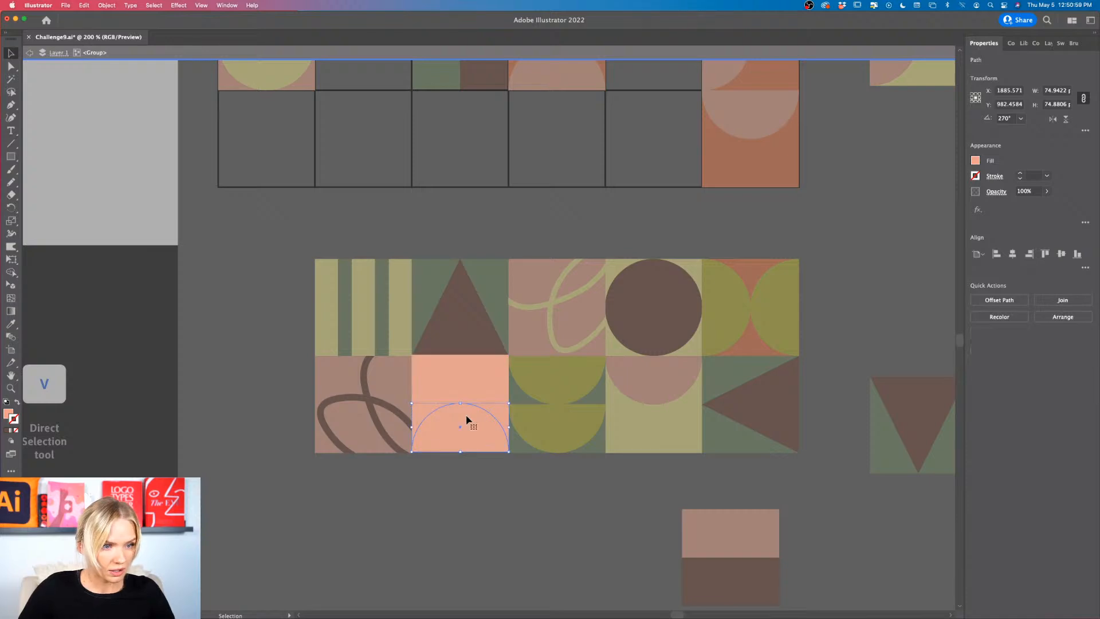
key(i)
click(667, 329)
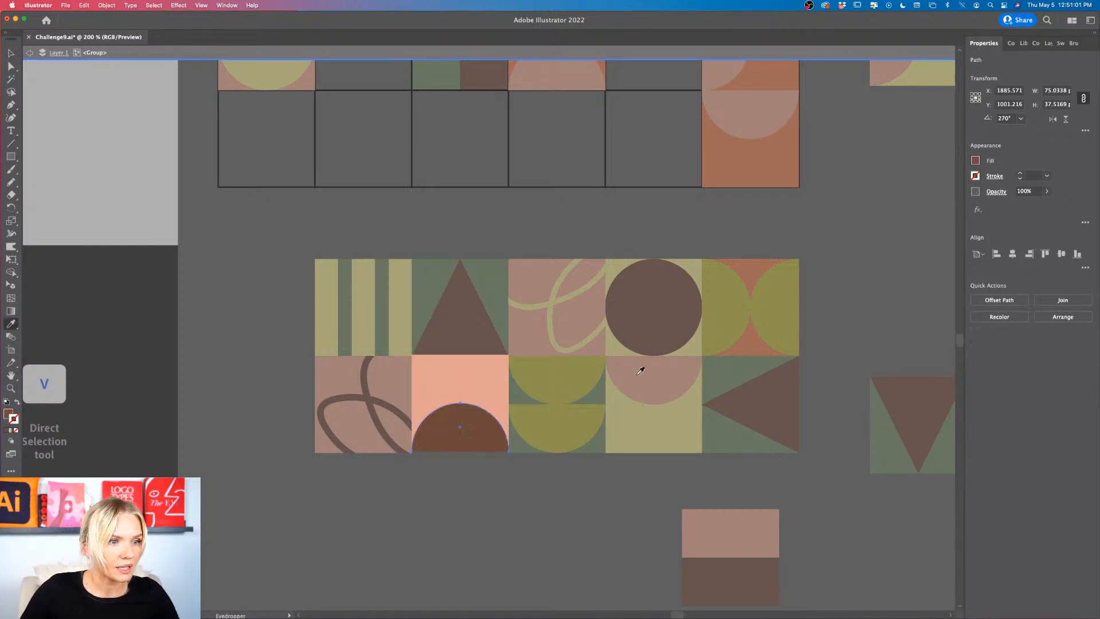
click(668, 361)
click(665, 436)
key(v)
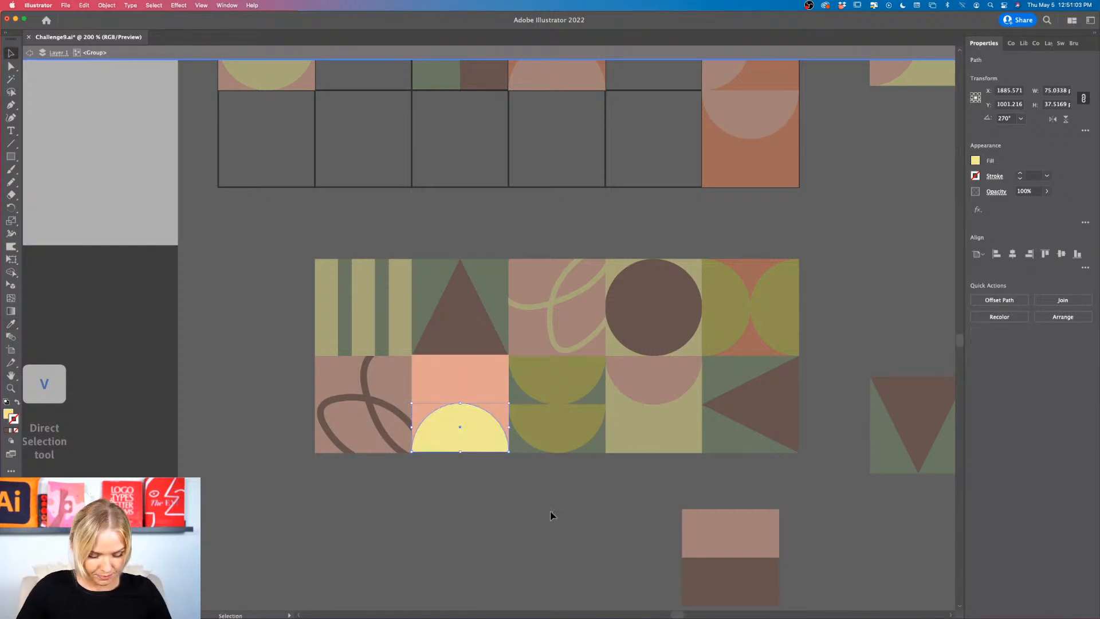
double_click(551, 516)
scroll(551, 516, down, 2)
scroll(511, 477, up, 2)
scroll(510, 475, down, 2)
scroll(511, 474, right, 2)
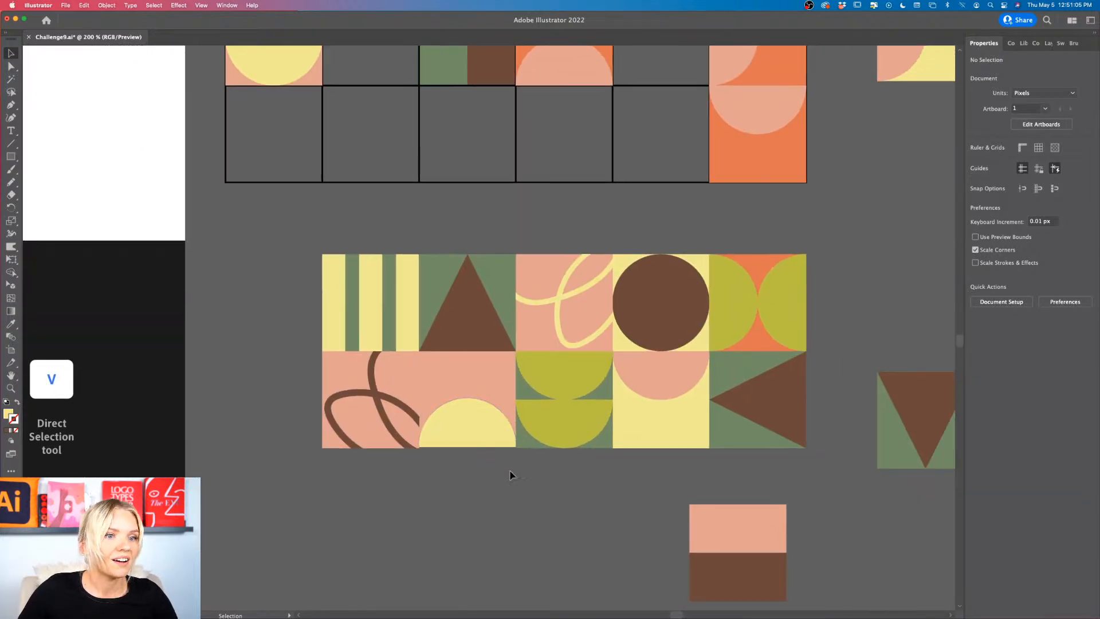
Step: Recolor the background behind the light yellow half circle olive green from the palette and leave the group
double_click(480, 374)
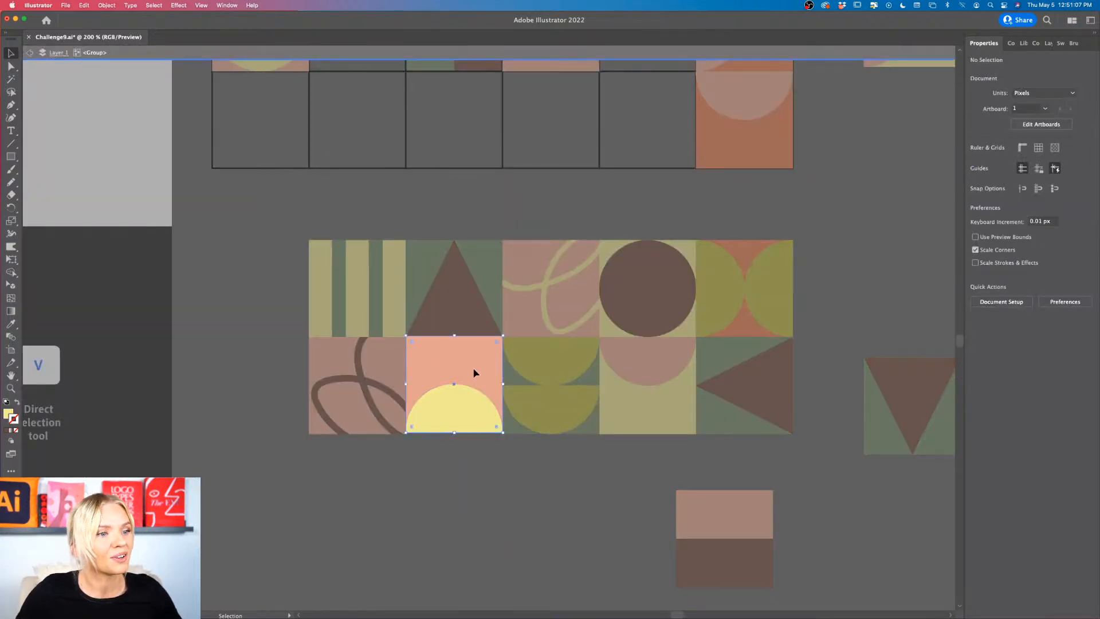
scroll(477, 374, down, 2)
scroll(474, 374, up, 2)
scroll(474, 373, right, 1)
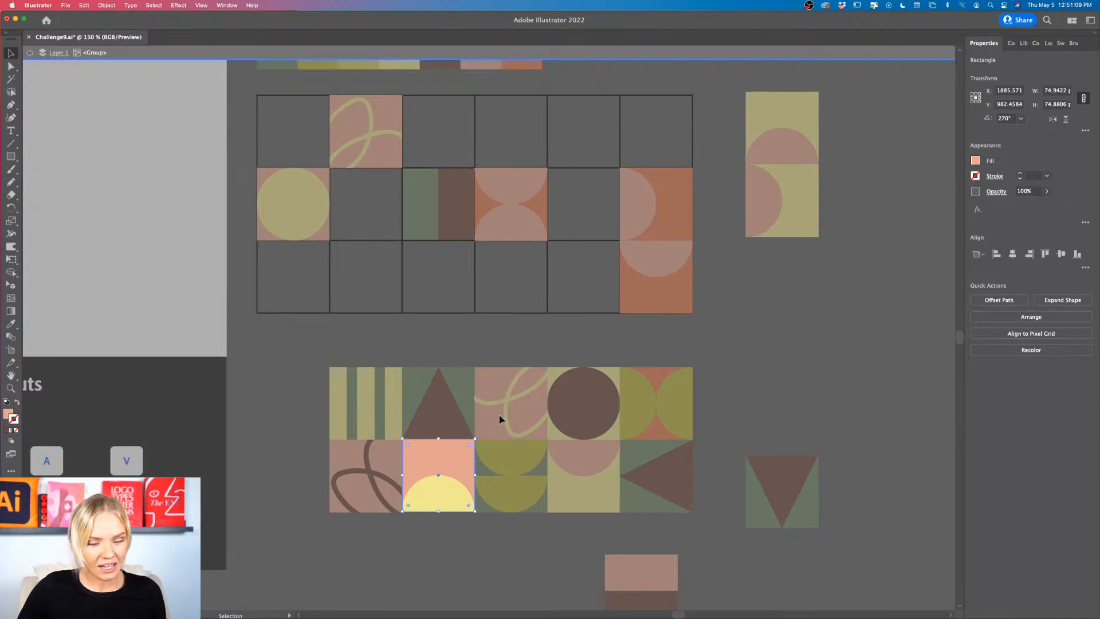
key(i)
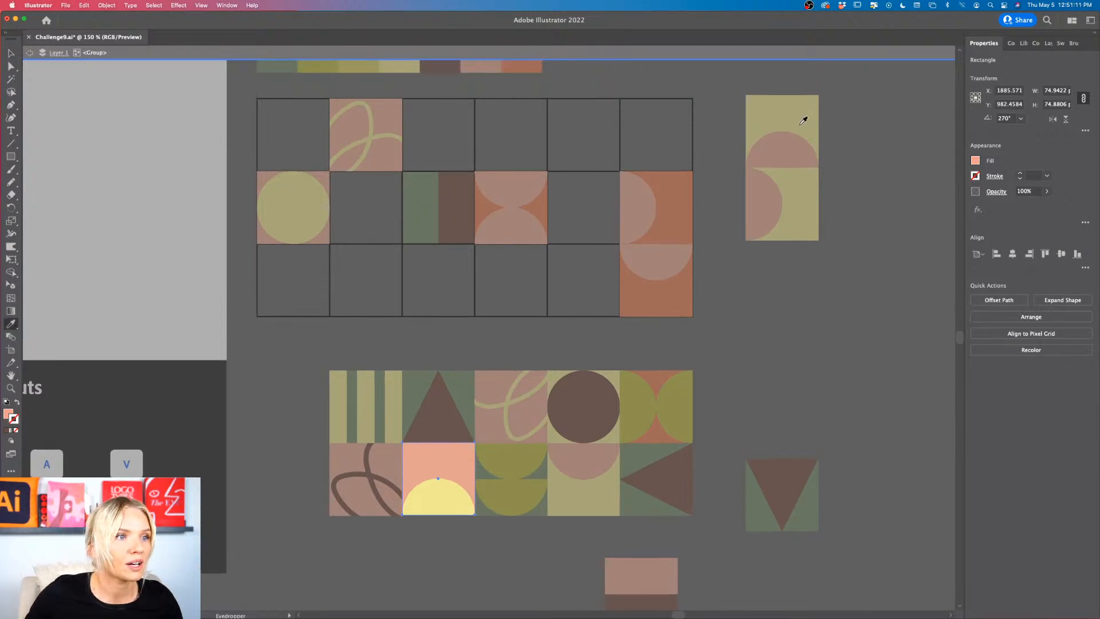
scroll(802, 115, up, 2)
click(361, 91)
click(329, 88)
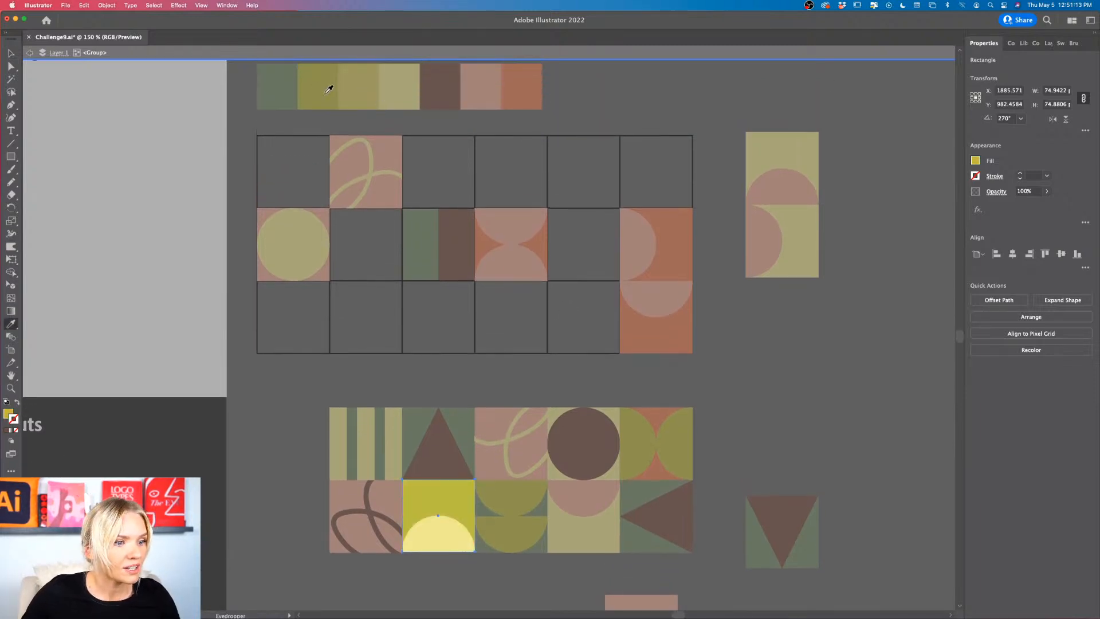
key(v)
double_click(774, 351)
scroll(773, 351, down, 5)
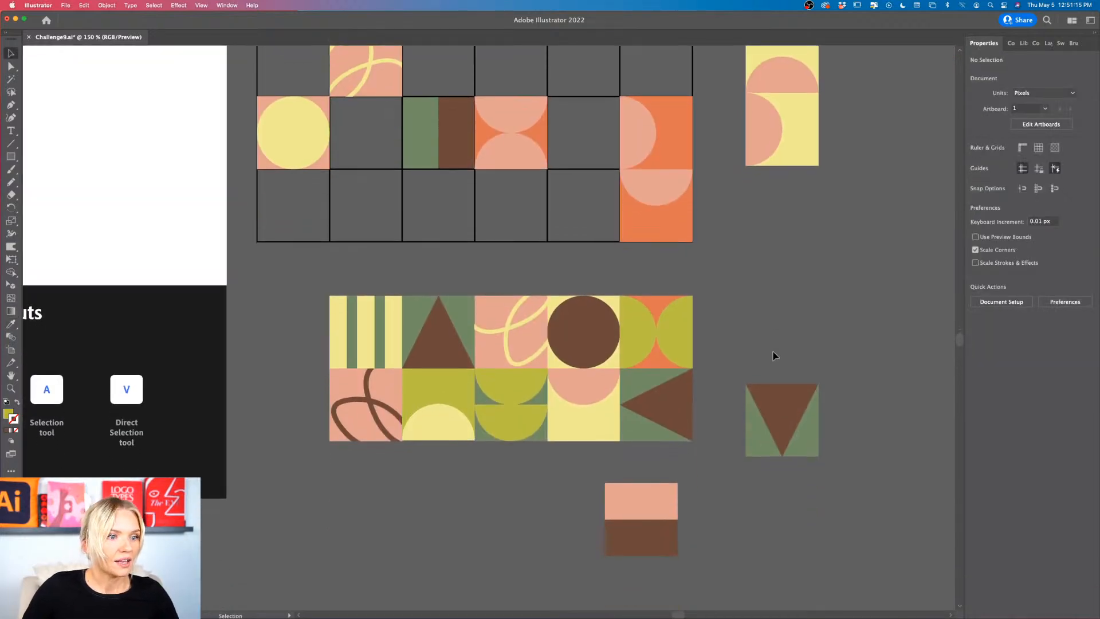
scroll(543, 462, right, 1)
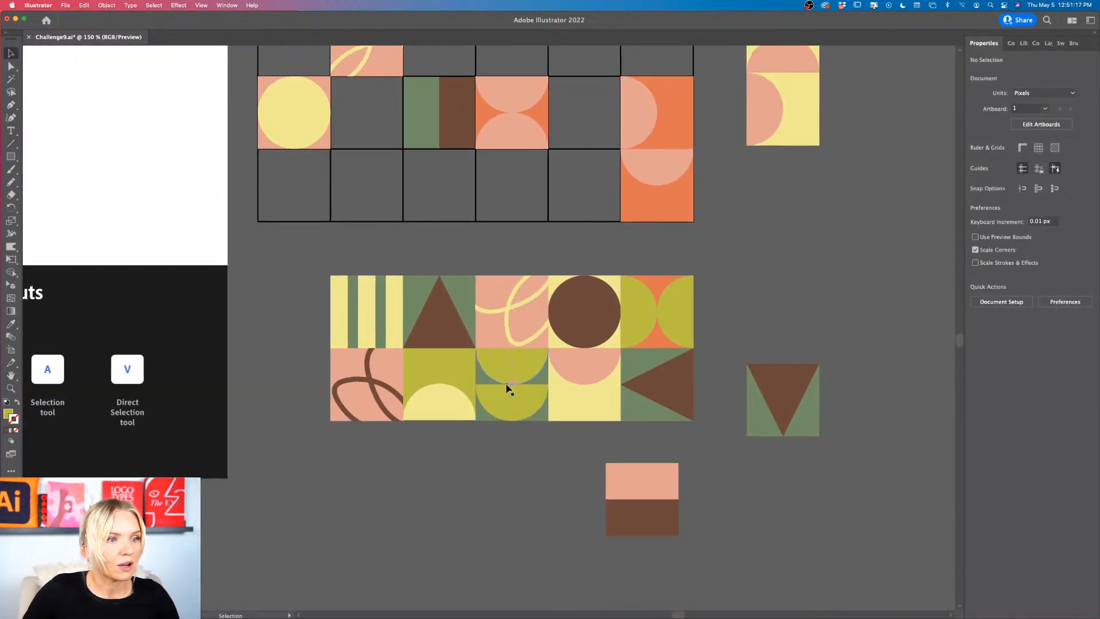
Step: Swap the first two tiles of the second row so the olive half-circle tile sits beneath the striped tile
drag(437, 387, 339, 486)
drag(400, 381, 473, 383)
drag(346, 501, 369, 400)
key(super+equal)
key(super+equal)
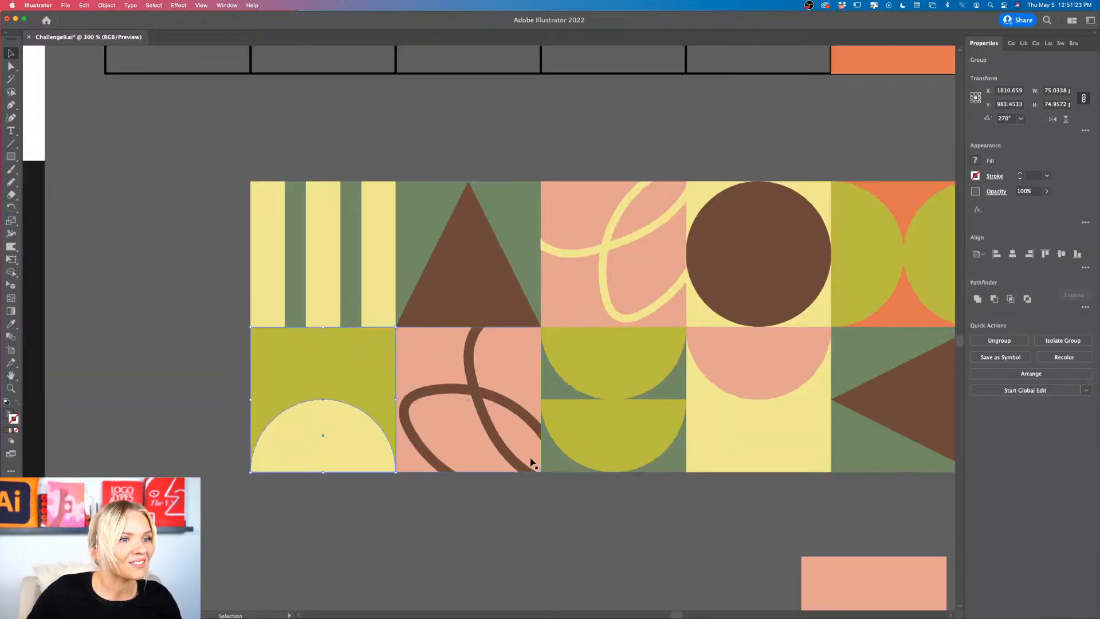
click(391, 499)
scroll(390, 496, down, 1)
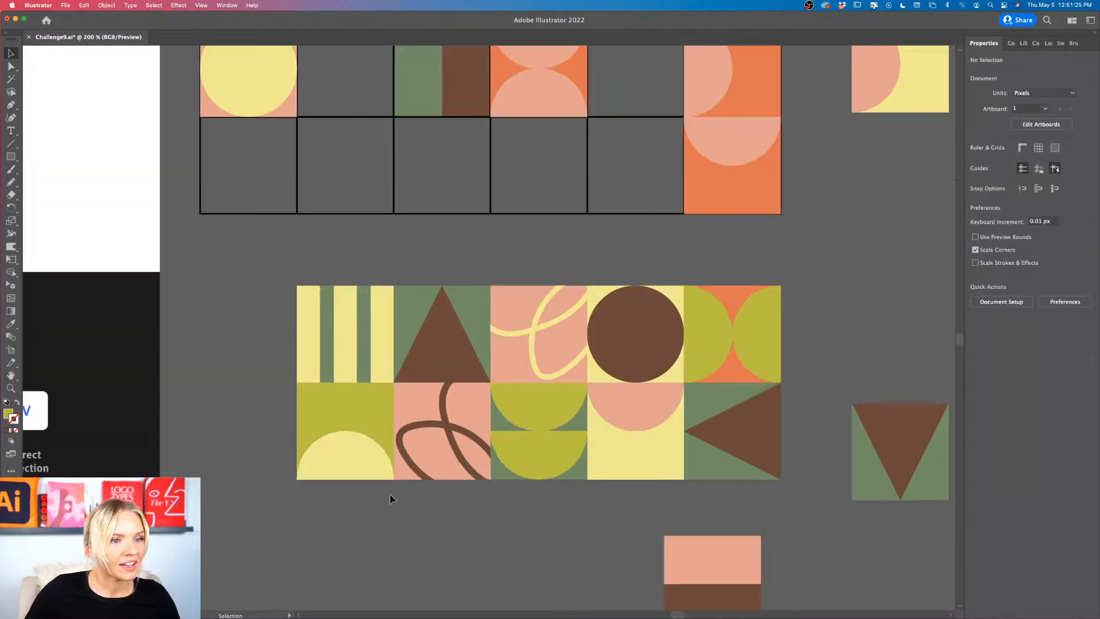
Step: Rotate the light yellow tile with the pink half circle 180° so the half circle sits at its base
scroll(391, 497, down, 1)
click(651, 427)
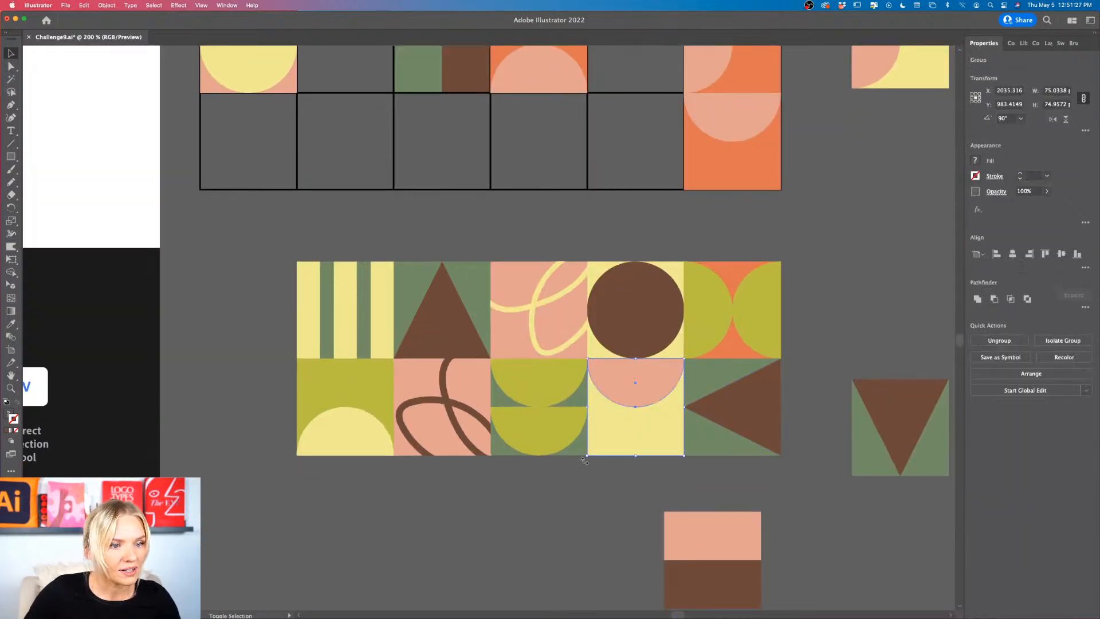
drag(585, 460, 674, 381)
click(606, 479)
Step: Place the pink-and-brown tile beneath the brown circle and replace the sideways triangle tile with the light yellow half-circle tile
drag(628, 412, 487, 550)
drag(717, 549, 649, 414)
click(704, 528)
drag(768, 426, 934, 530)
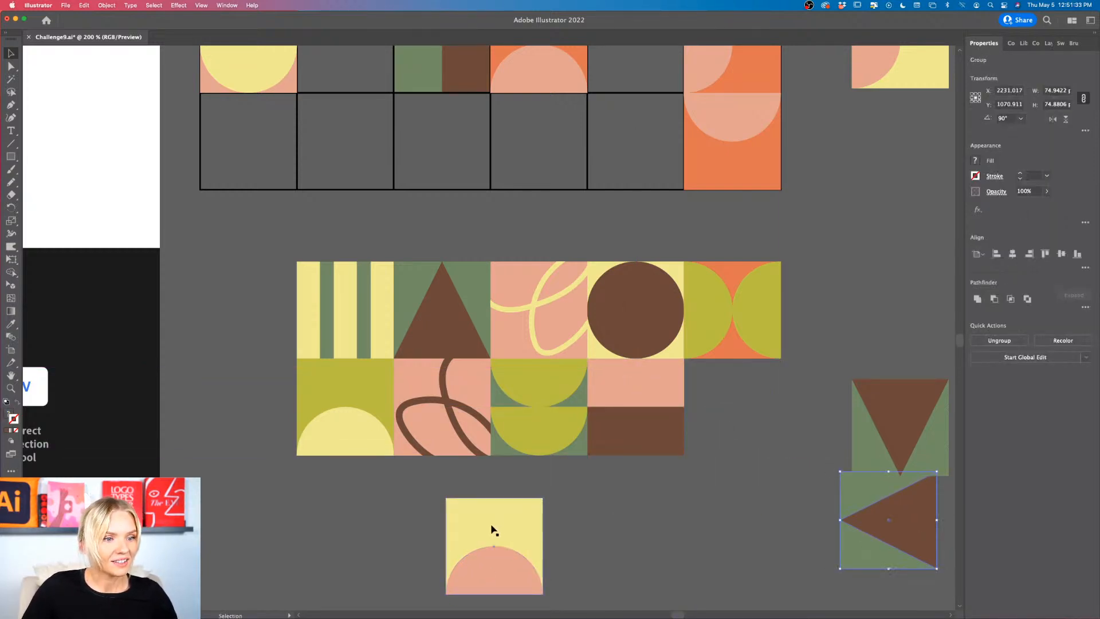
drag(493, 528, 730, 391)
click(642, 513)
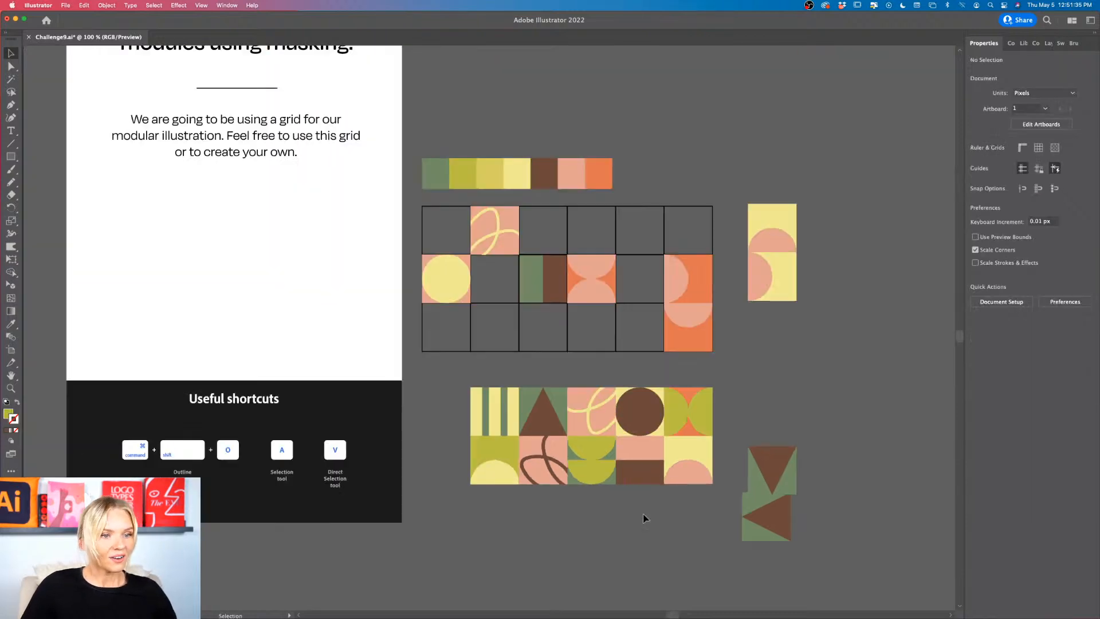
Step: Select all ten tiles of the new arrangement and move them onto the Apple Cider can
key(super+1)
click(710, 363)
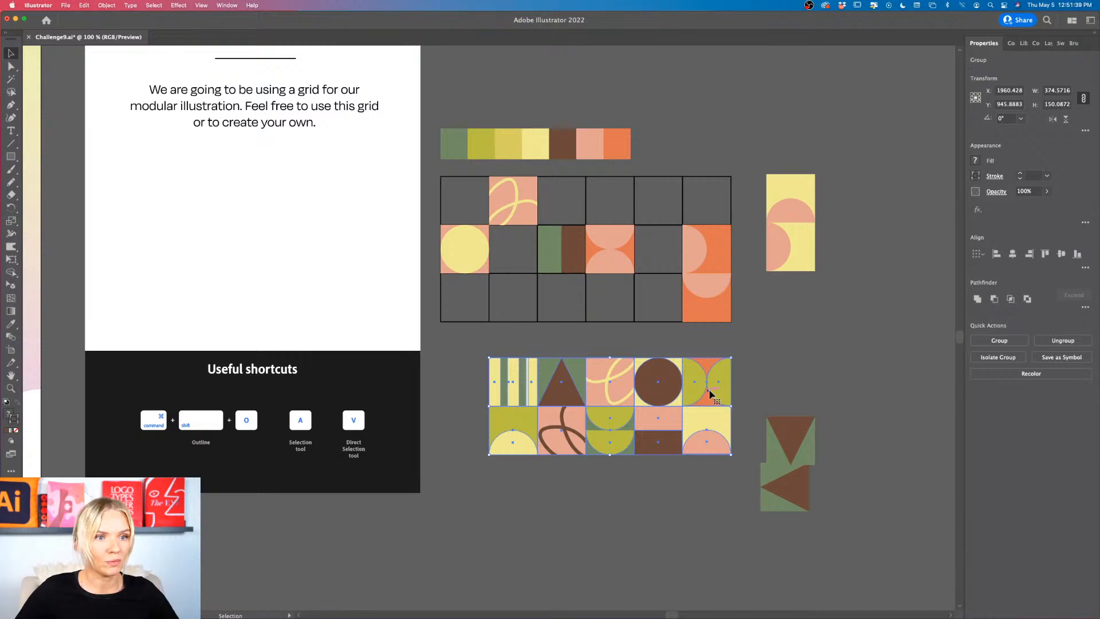
key(super+minus)
scroll(713, 389, left, 6)
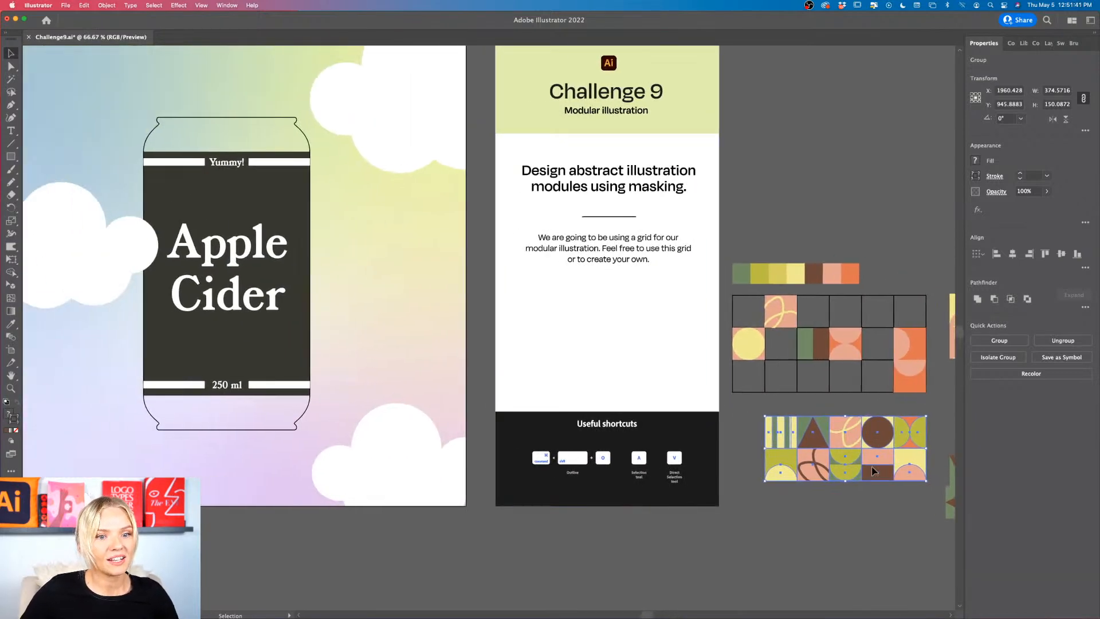
drag(874, 471, 261, 223)
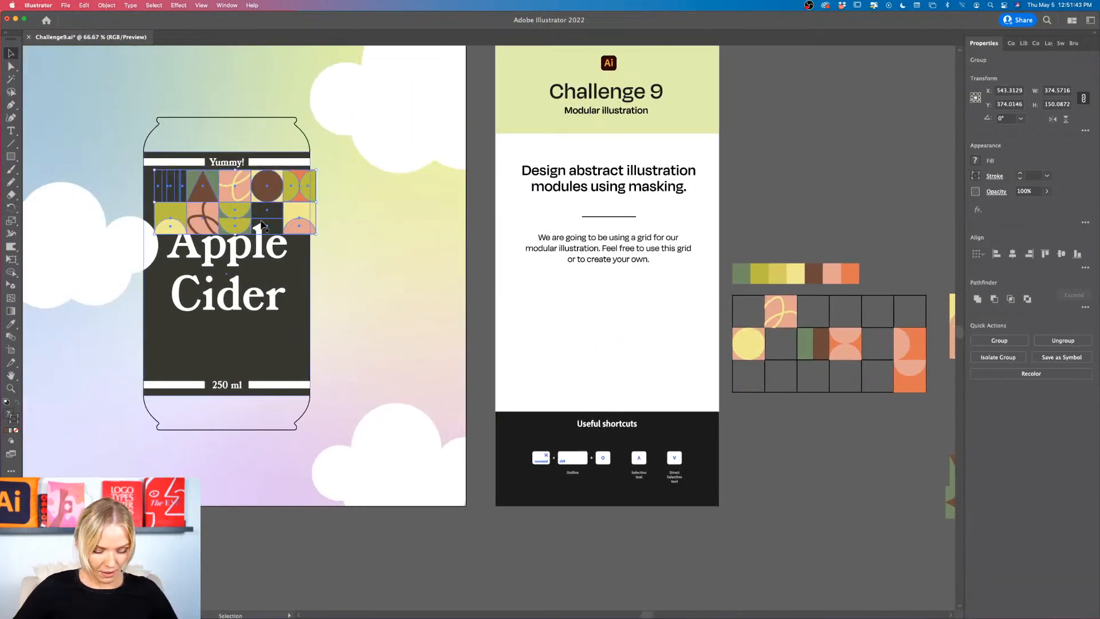
Step: Bring the tile pattern to the front of the can artwork
right_click(248, 214)
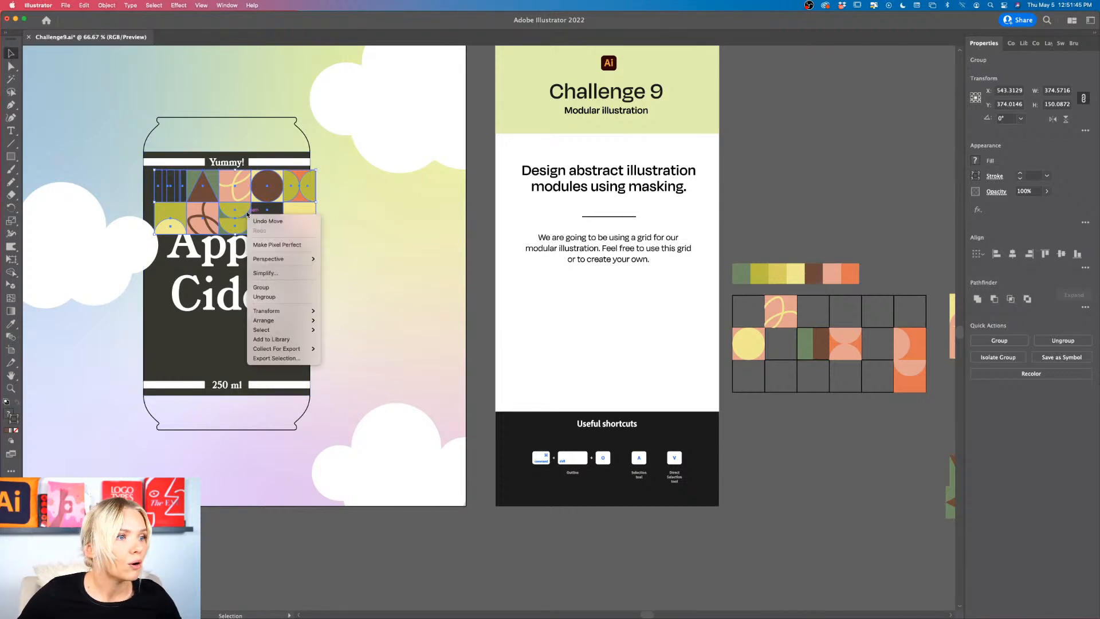
mouse_move(288, 321)
click(349, 320)
scroll(349, 324, left, 5)
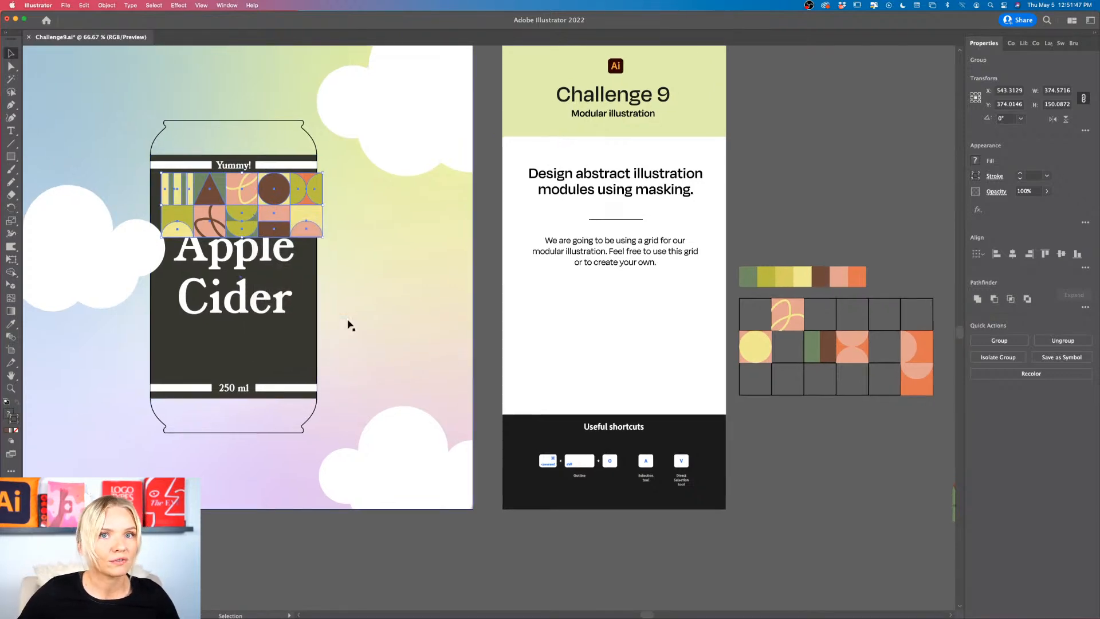
Step: Scale the pattern to about 245 × 98 px flush with the label's left edge, just below the Yummy! stripe, and group it
scroll(366, 270, up, 3)
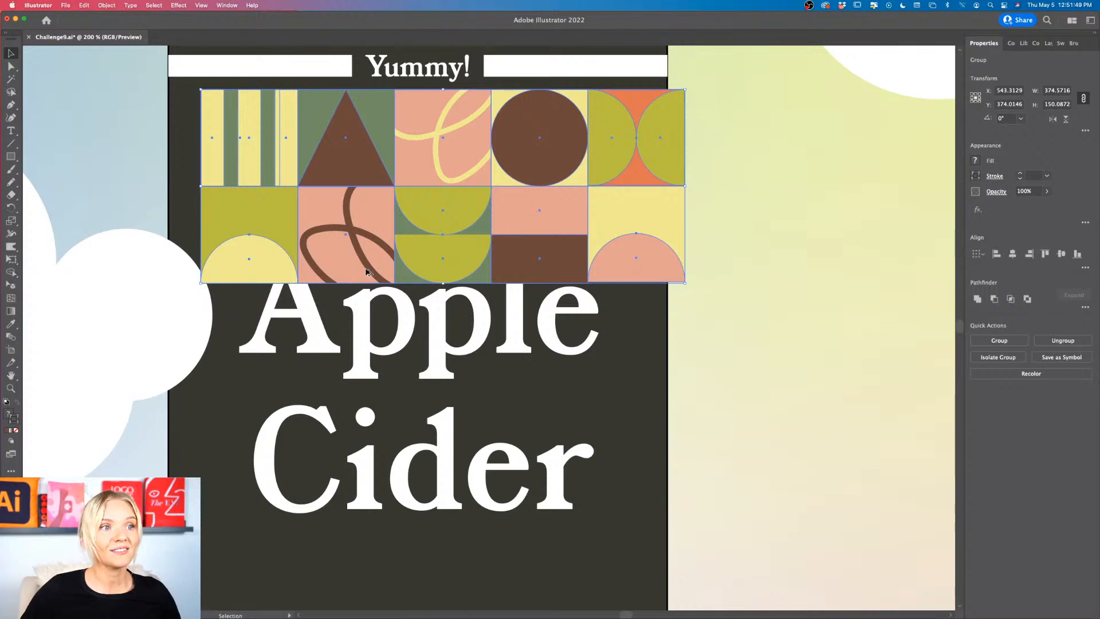
scroll(366, 270, up, 2)
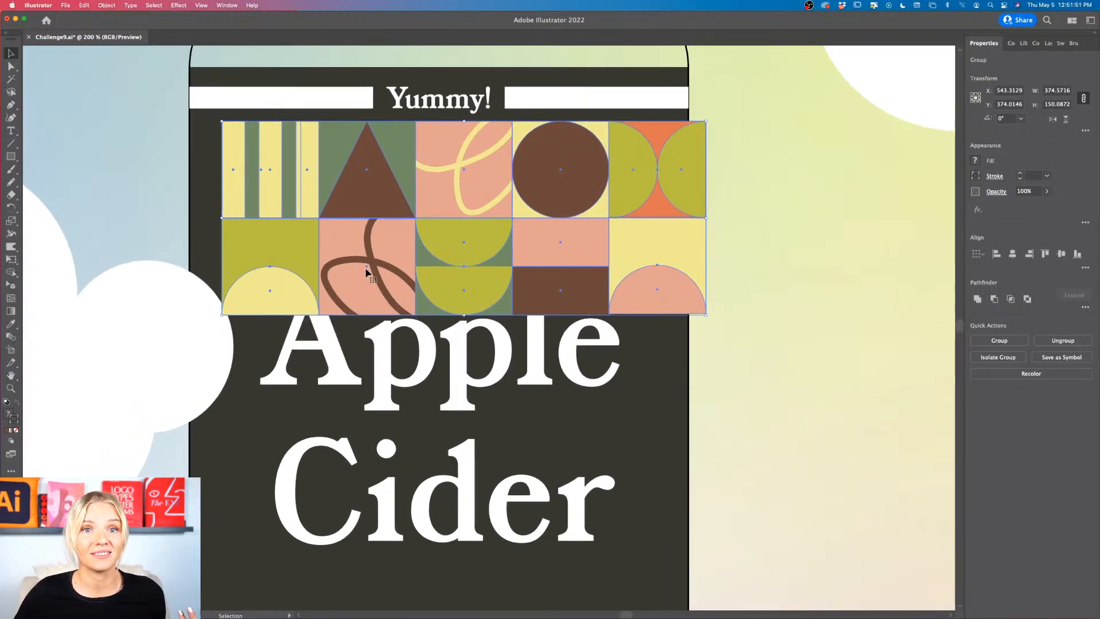
scroll(366, 270, up, 2)
drag(369, 254, 340, 254)
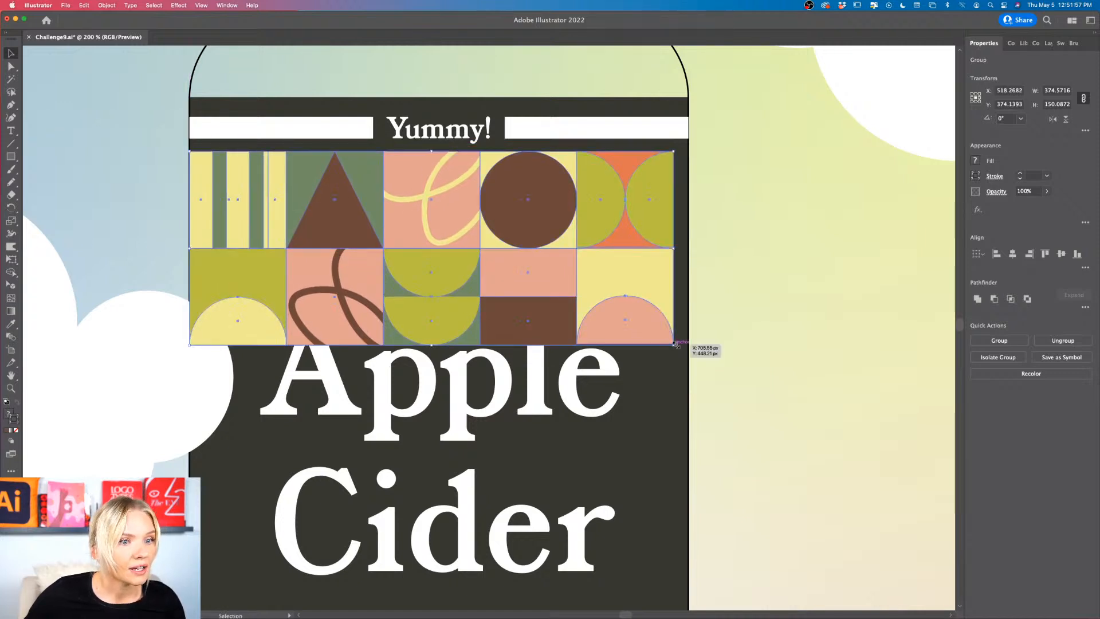
drag(671, 344, 562, 276)
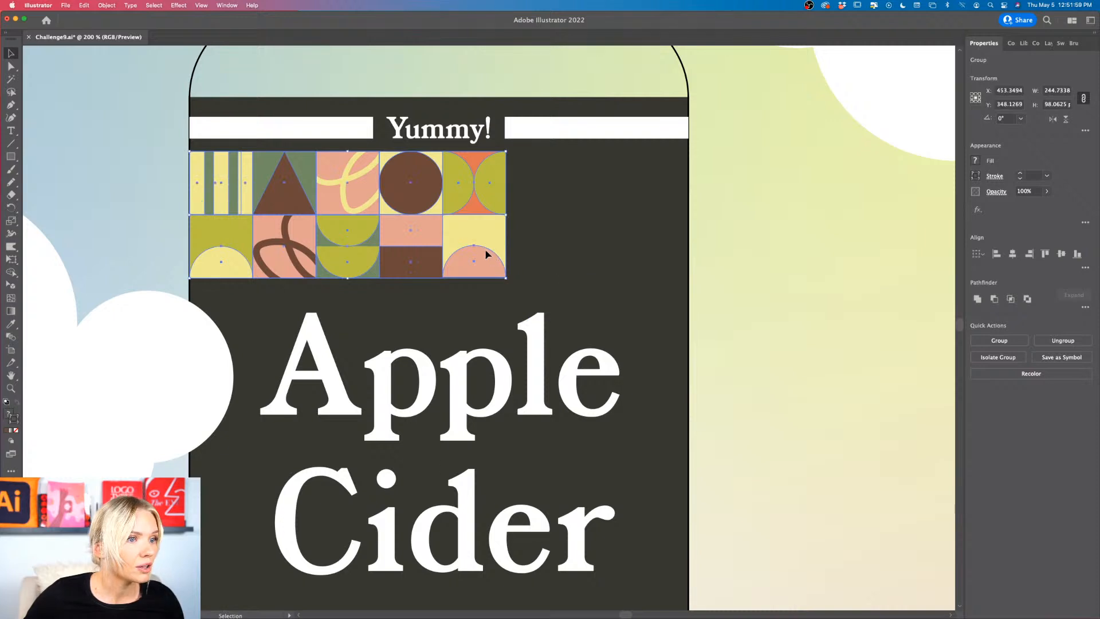
drag(485, 248, 484, 264)
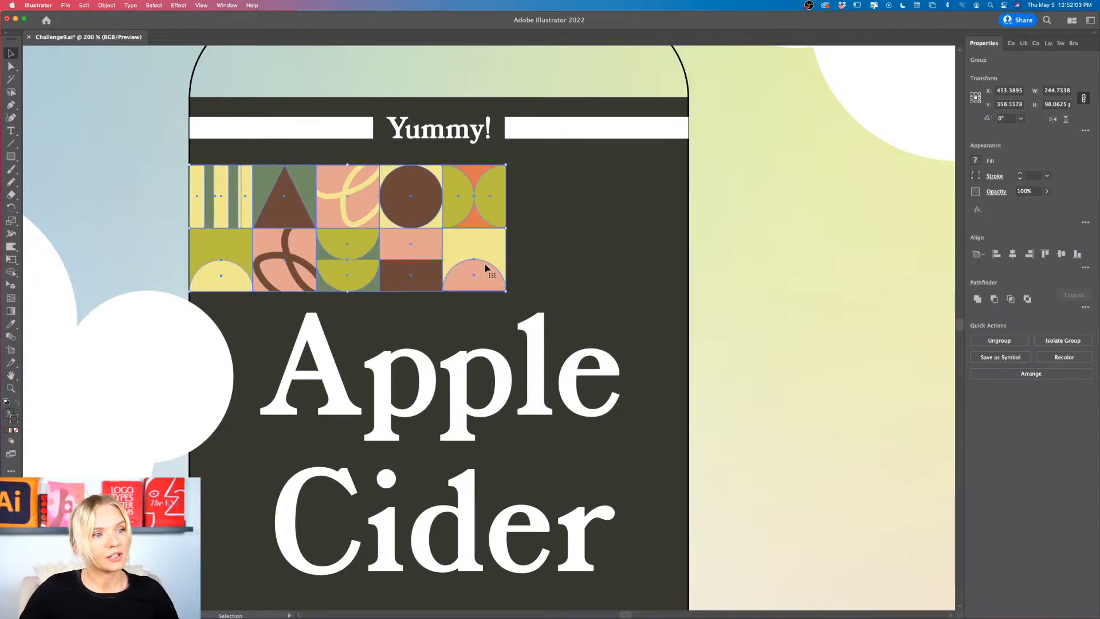
click(577, 251)
Step: Duplicate the pattern group directly to its right so the strip spans beyond the can's width
drag(293, 255, 609, 254)
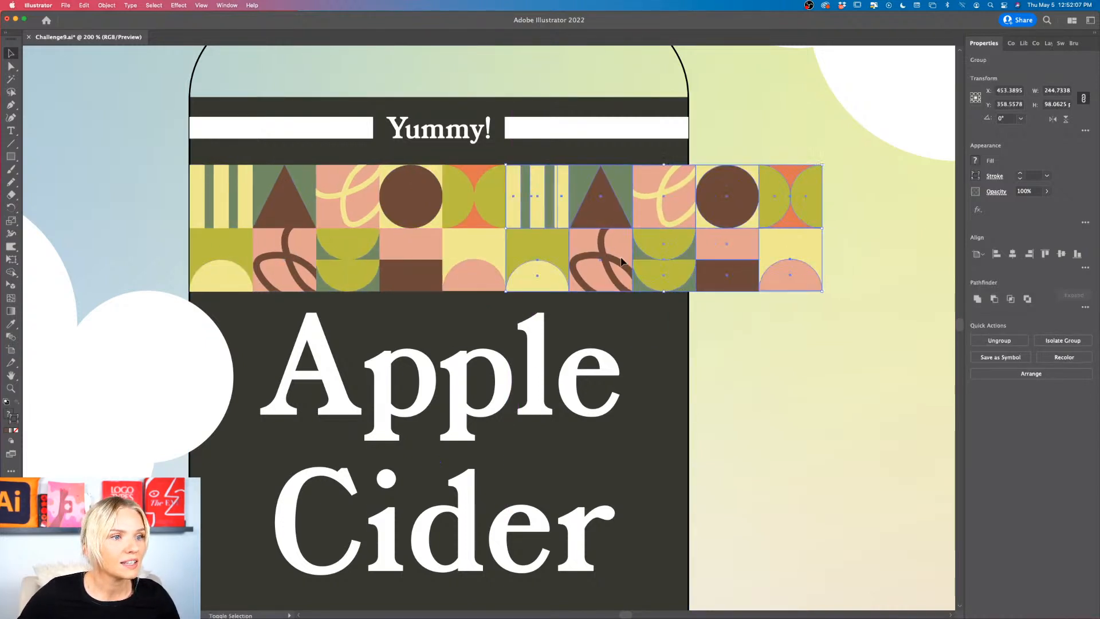
click(733, 334)
scroll(590, 219, down, 3)
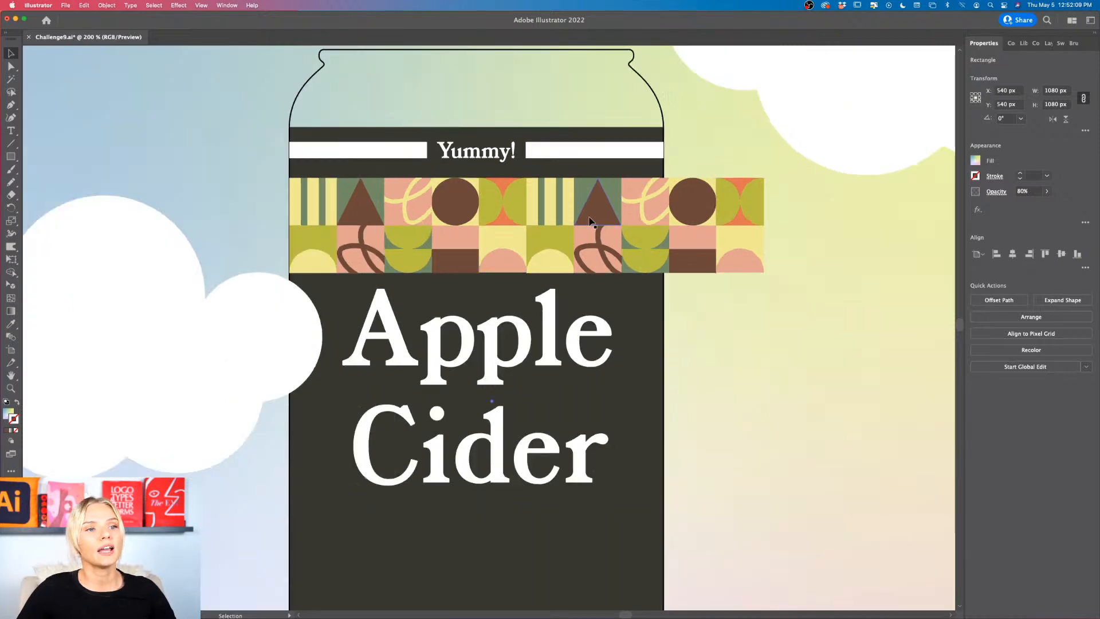
Step: Copy both pattern groups together to the empty canvas beside the can artboard, clear of its left edge
click(587, 221)
shift+click(529, 219)
drag(630, 213, 292, 199)
scroll(292, 255, left, 5)
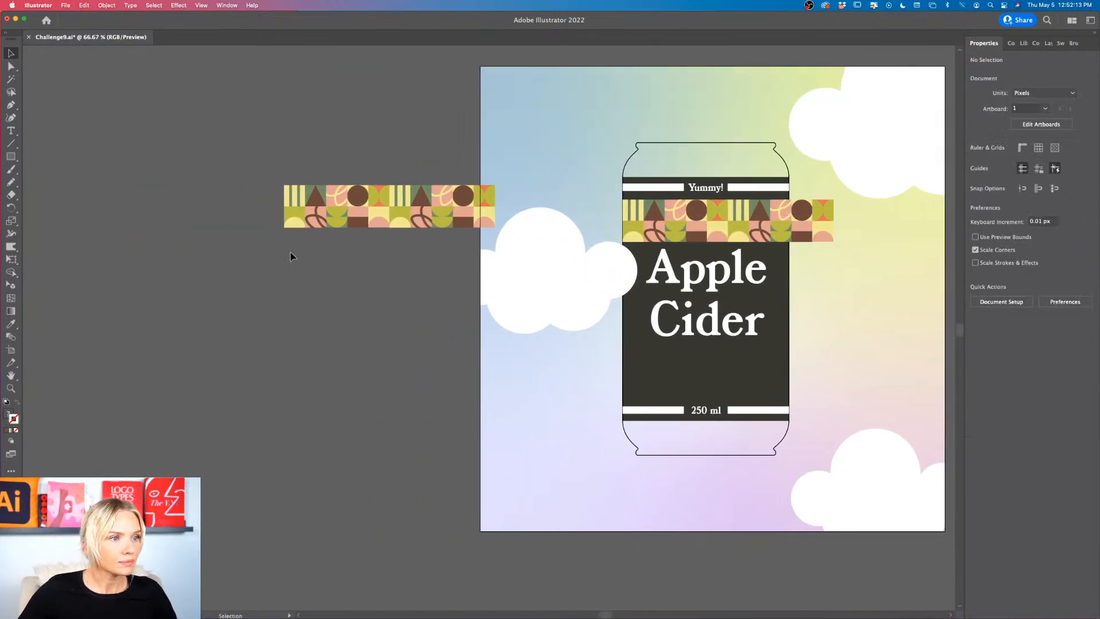
drag(496, 205, 454, 207)
click(439, 246)
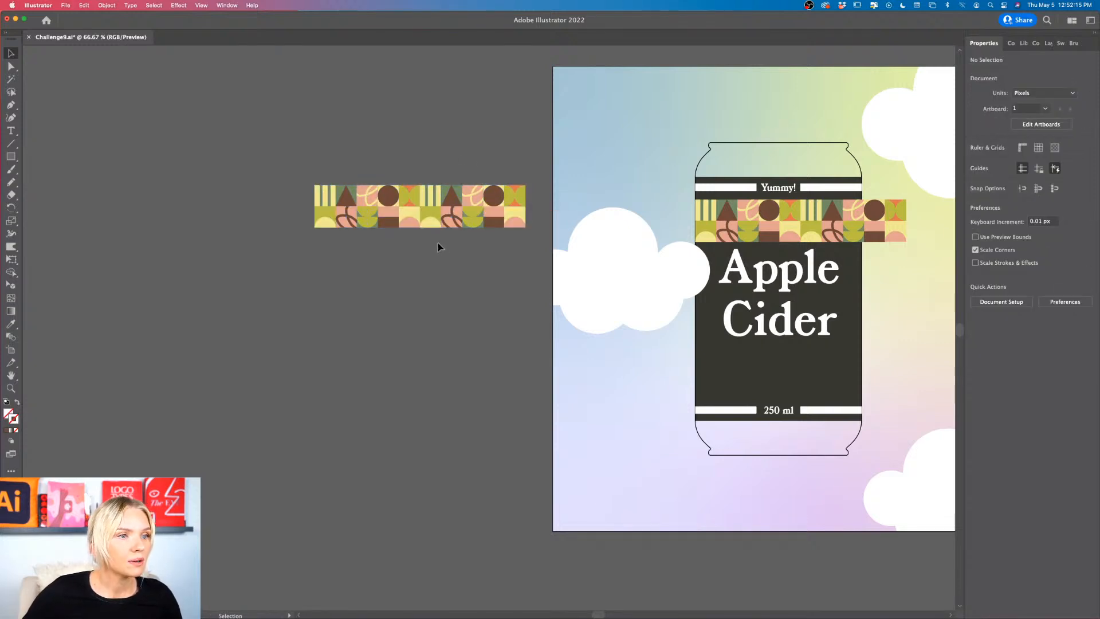
scroll(439, 246, up, 4)
scroll(438, 243, up, 2)
scroll(438, 244, left, 3)
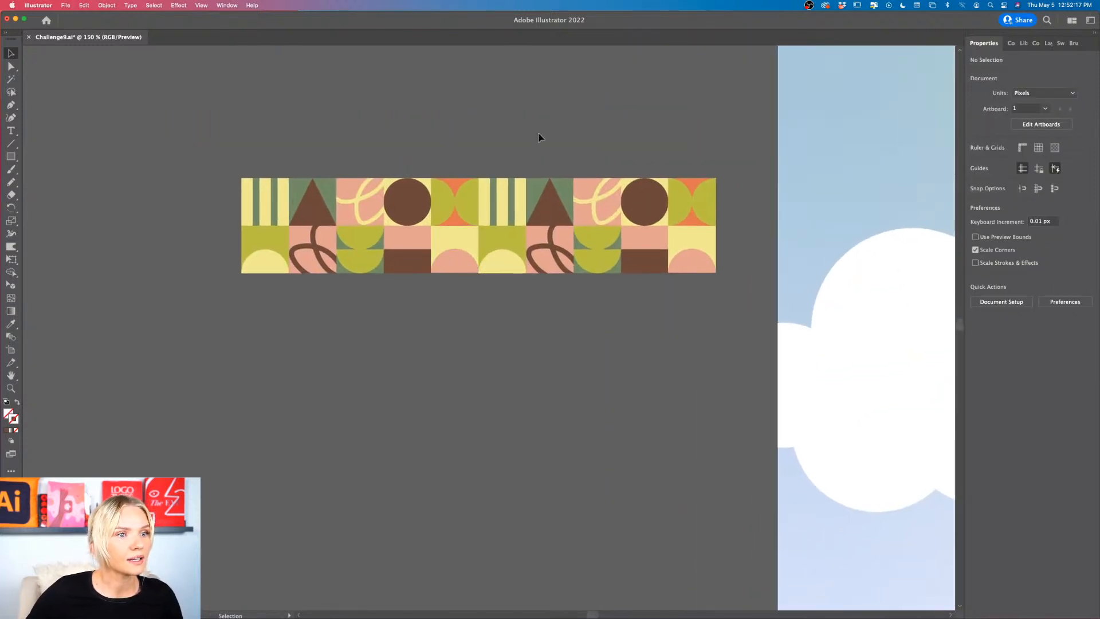
Step: Duplicate the copied strip directly beneath itself and offset the duplicate two tiles to the left
drag(504, 233, 504, 317)
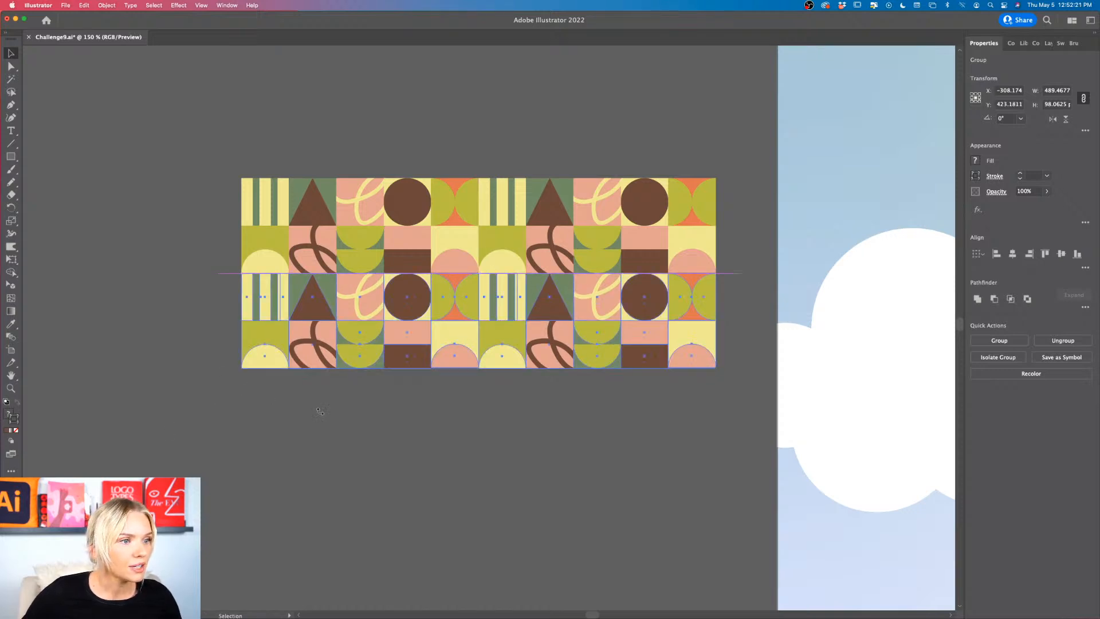
drag(320, 410, 620, 316)
drag(500, 314, 589, 319)
key(cmd+z)
key(cmd+z)
click(620, 416)
scroll(620, 412, down, 1)
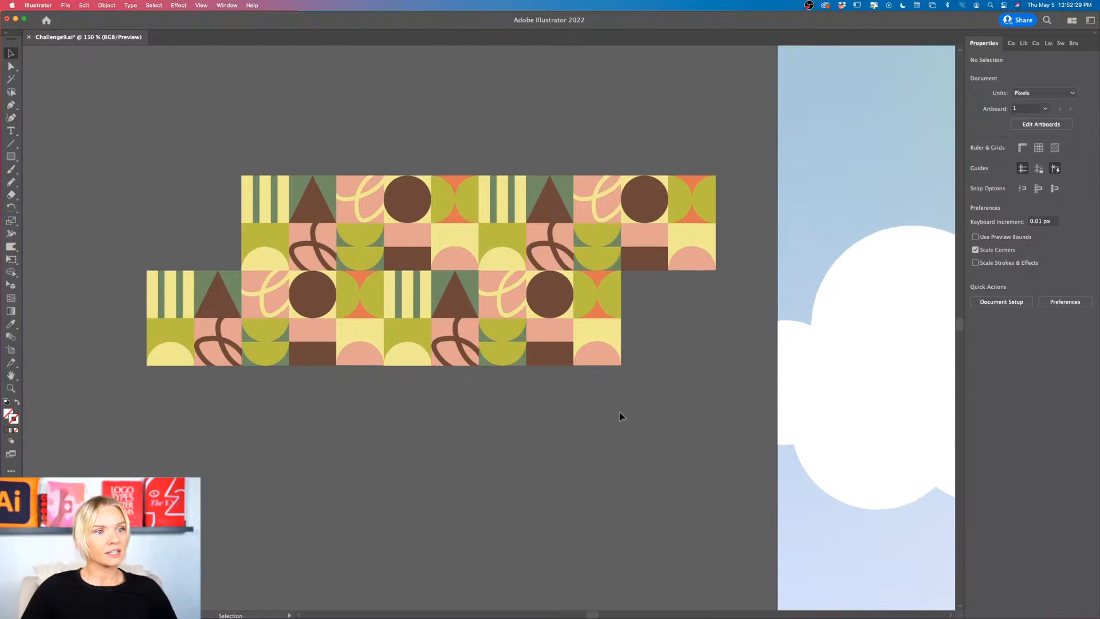
scroll(620, 412, up, 2)
scroll(621, 412, left, 2)
scroll(550, 292, up, 1)
scroll(550, 291, left, 3)
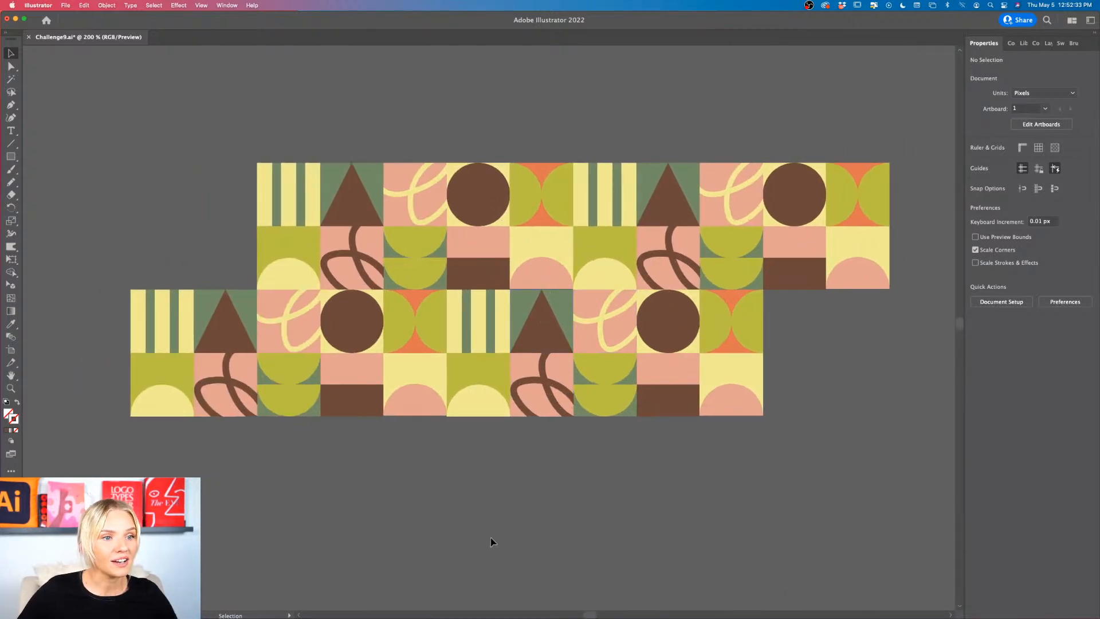
Step: Scale both pattern groups on the can together to about 483 px wide so whole tiles fit the label width
scroll(489, 518, down, 3)
scroll(490, 518, down, 3)
scroll(490, 517, right, 3)
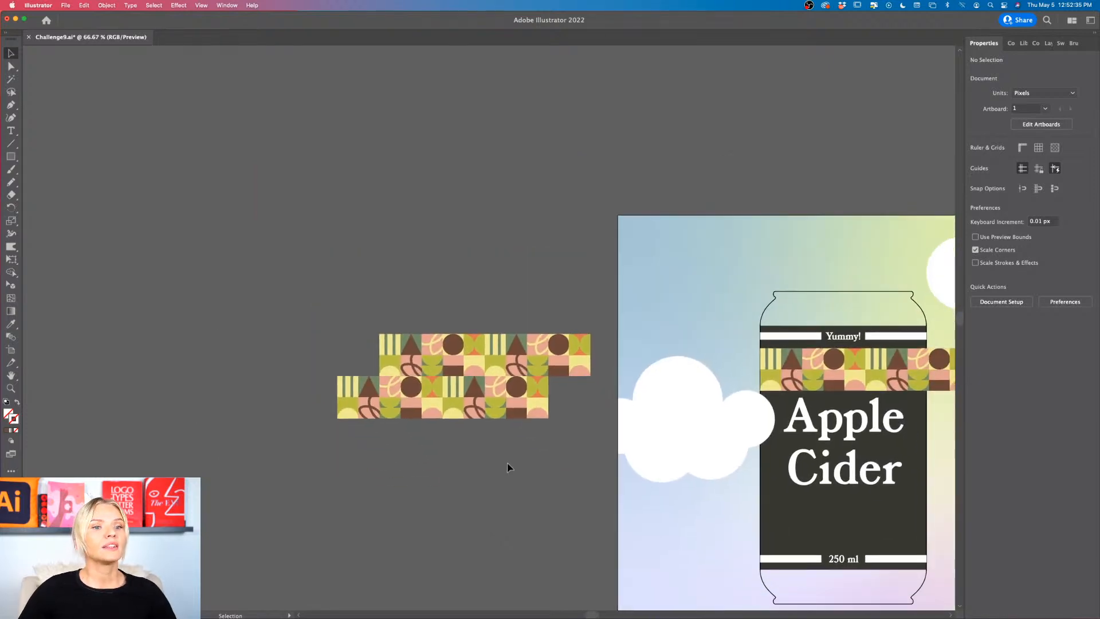
scroll(507, 467, down, 3)
scroll(507, 467, right, 3)
scroll(750, 266, up, 3)
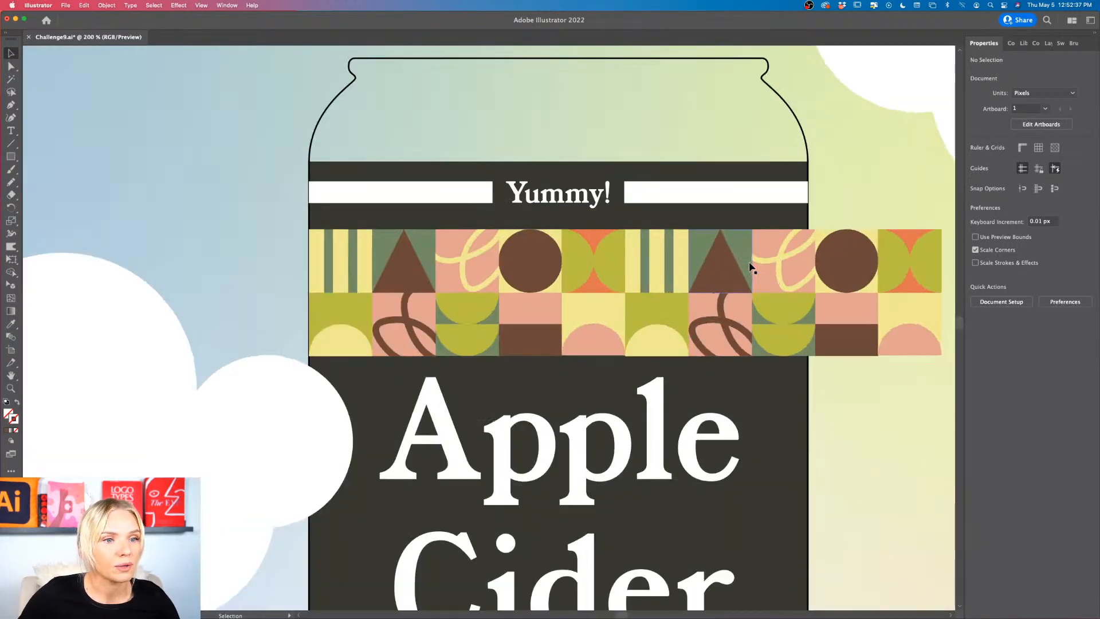
shift+click(479, 277)
scroll(643, 285, right, 3)
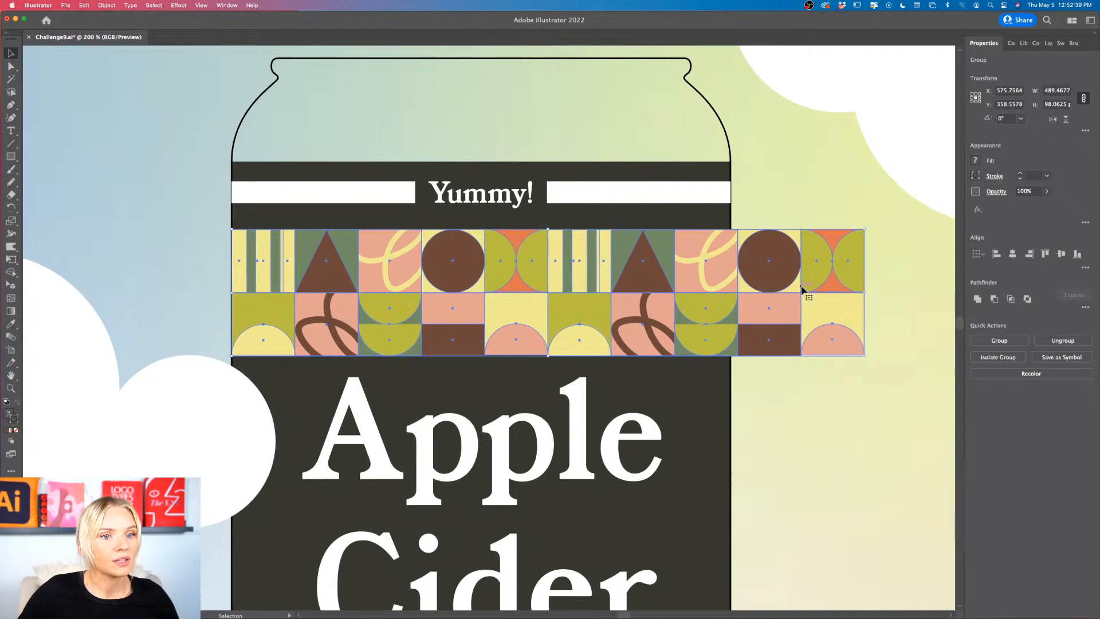
drag(865, 294, 856, 293)
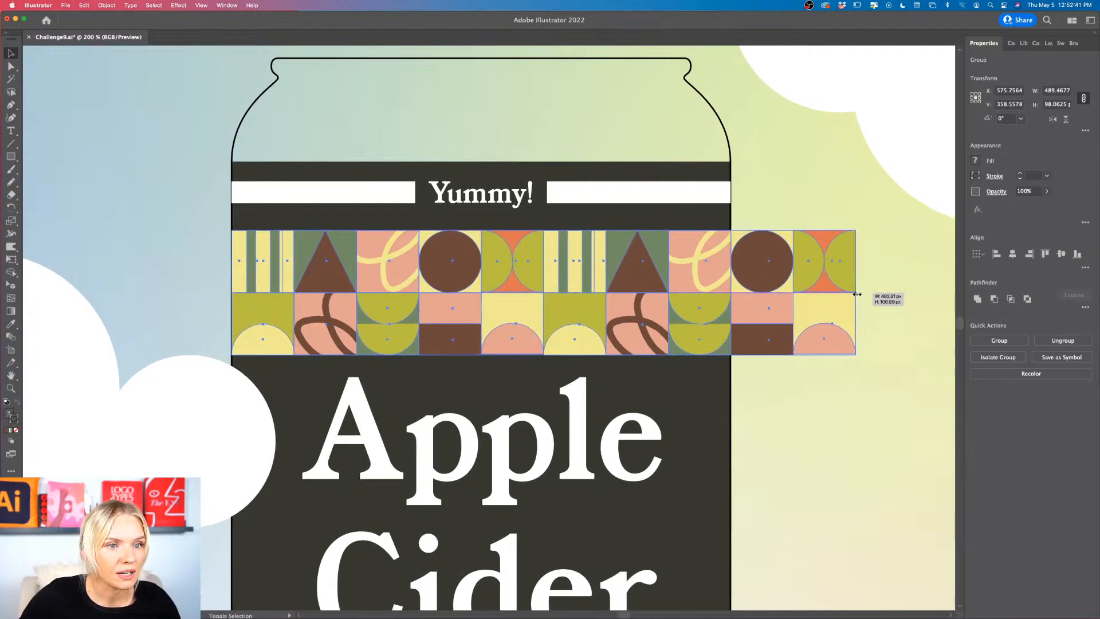
Step: Delete the two columns of tiles from the right pattern group that overhang the can's right edge
double_click(839, 268)
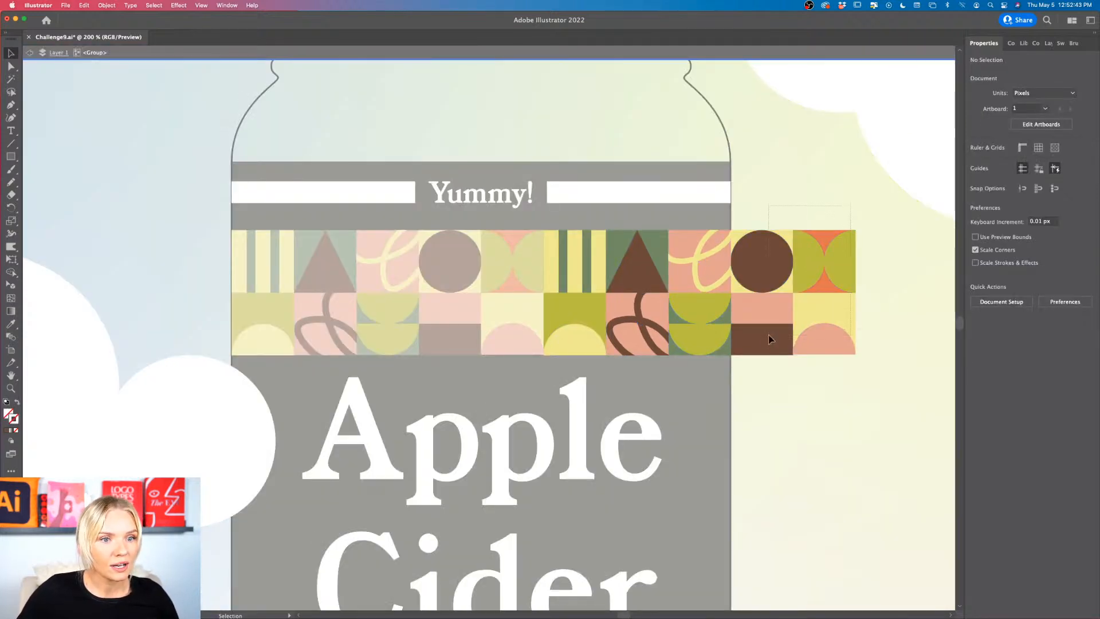
drag(769, 335, 755, 346)
key(Delete)
double_click(766, 357)
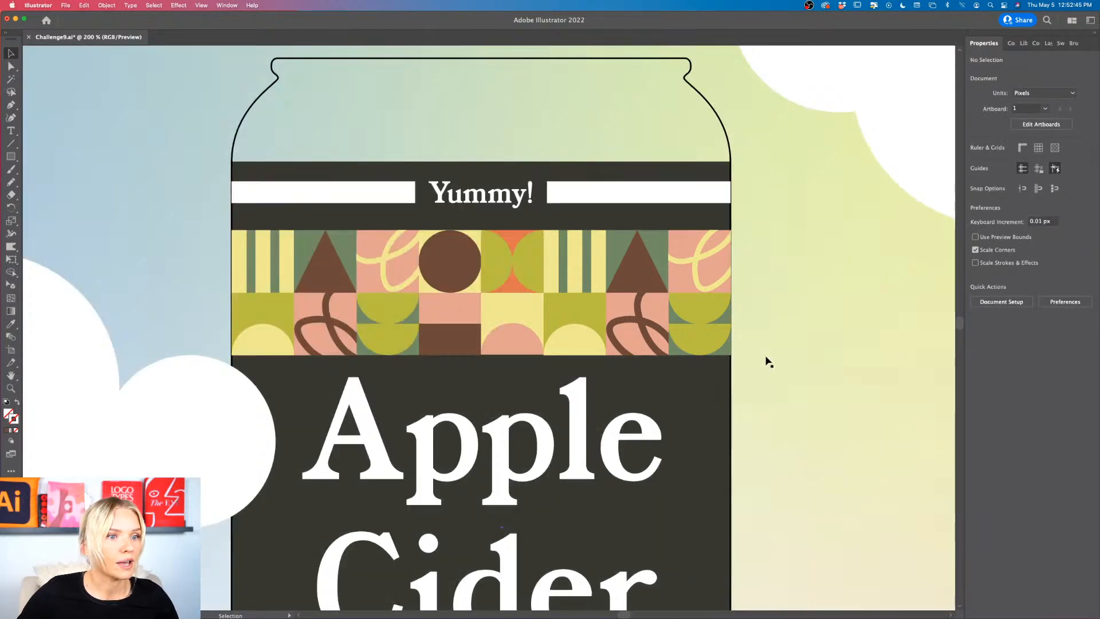
Step: Recolor the can's dark label rectangle with the brown sampled from the palette strip
alt+scroll(768, 361, down, 6)
alt+scroll(767, 361, up, 3)
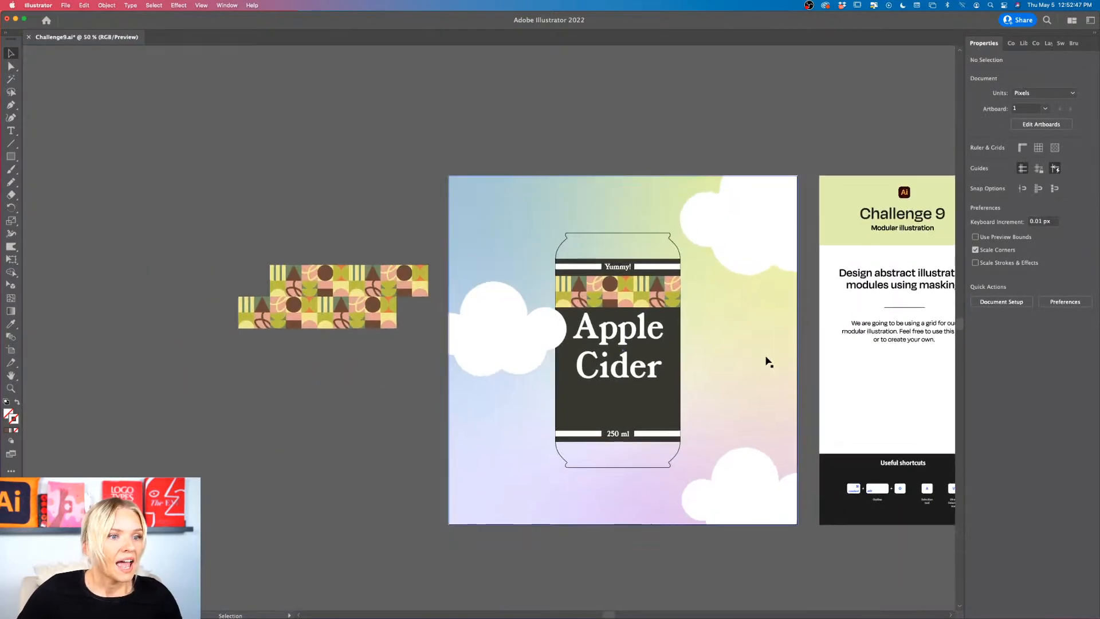
click(614, 393)
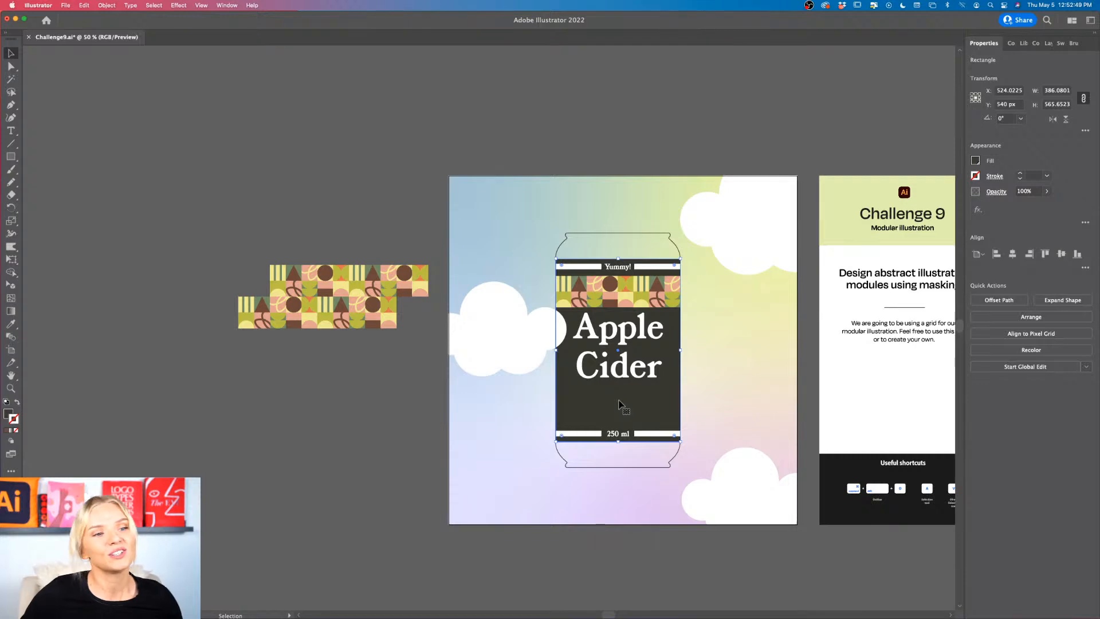
alt+scroll(618, 404, up, 1)
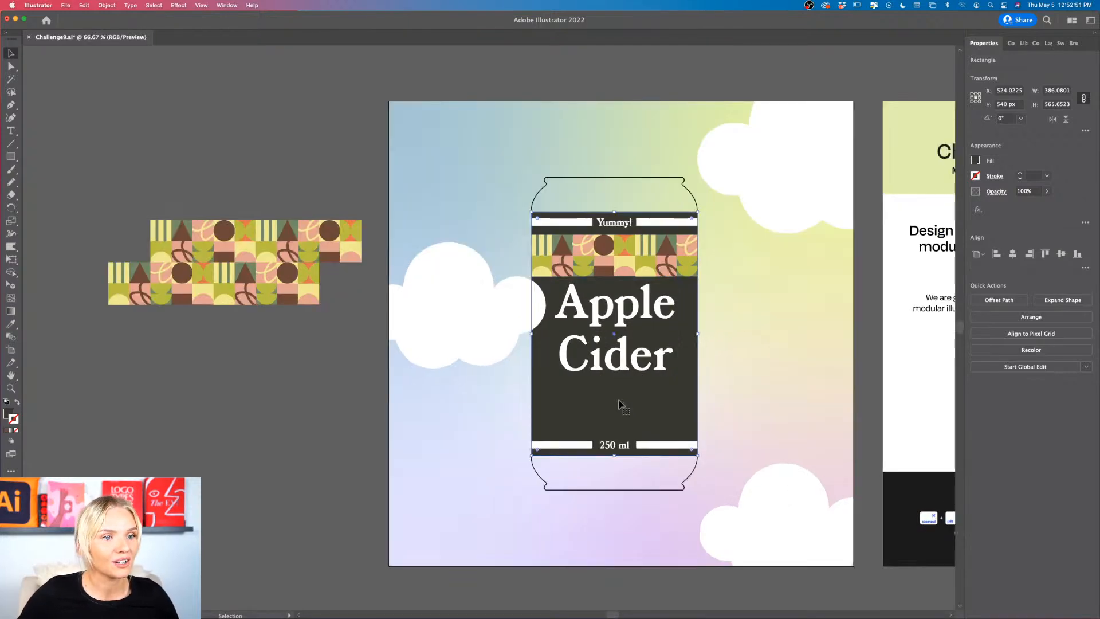
scroll(618, 402, right, 10)
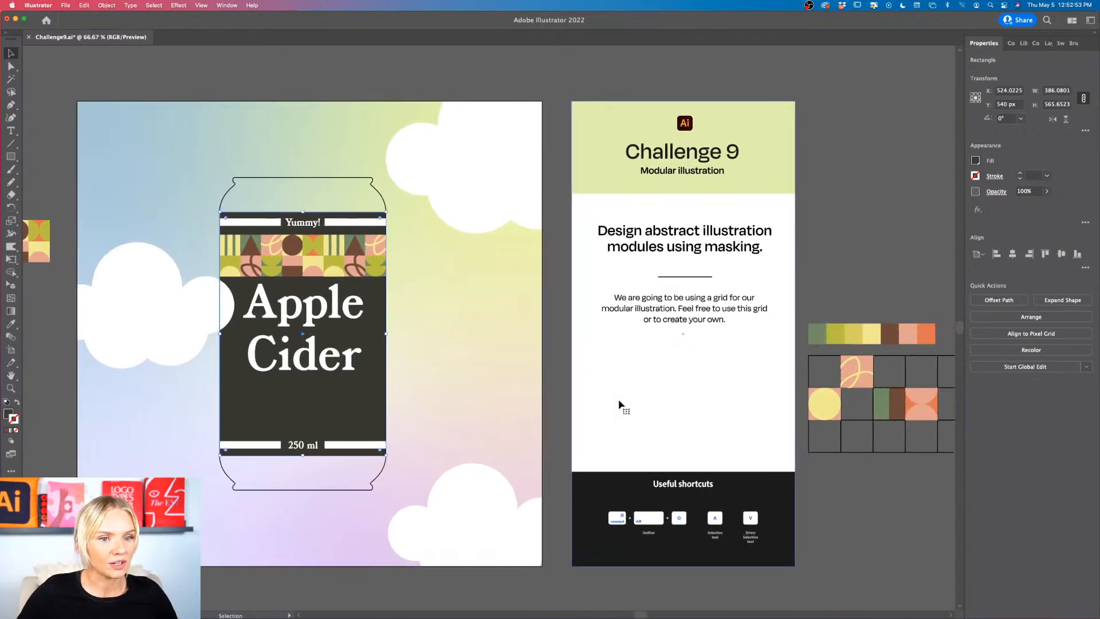
scroll(618, 402, right, 2)
key(i)
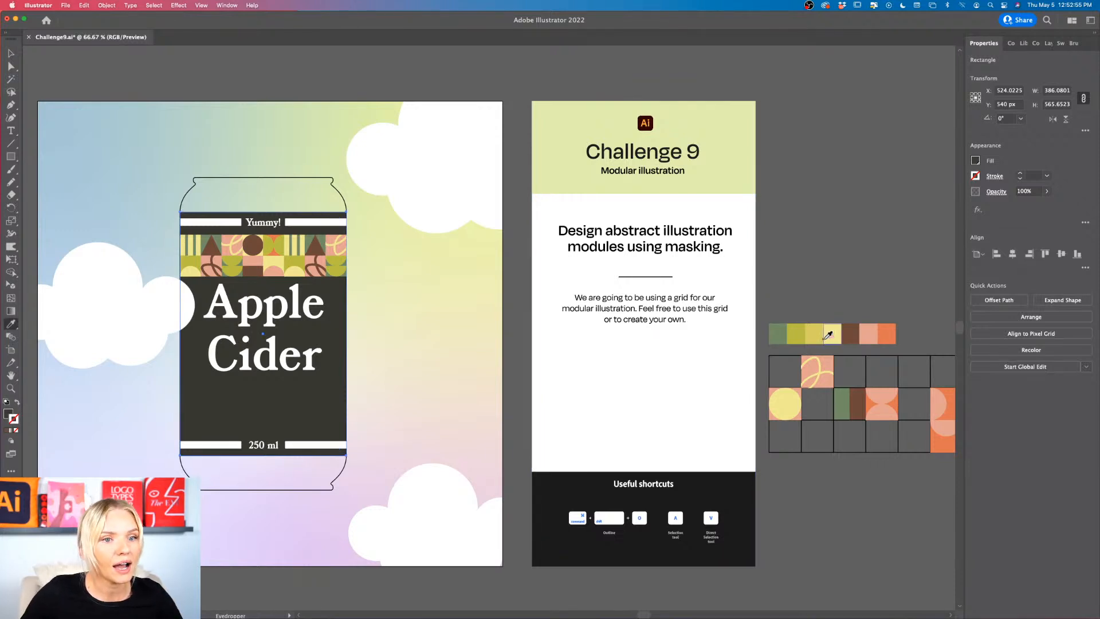
click(784, 332)
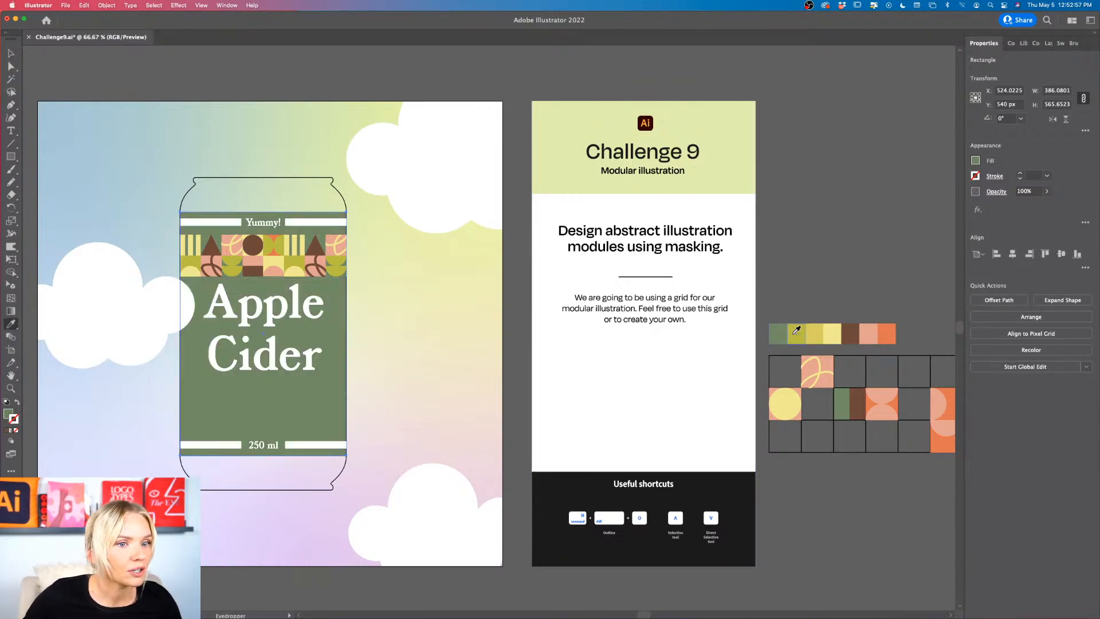
click(796, 331)
click(853, 330)
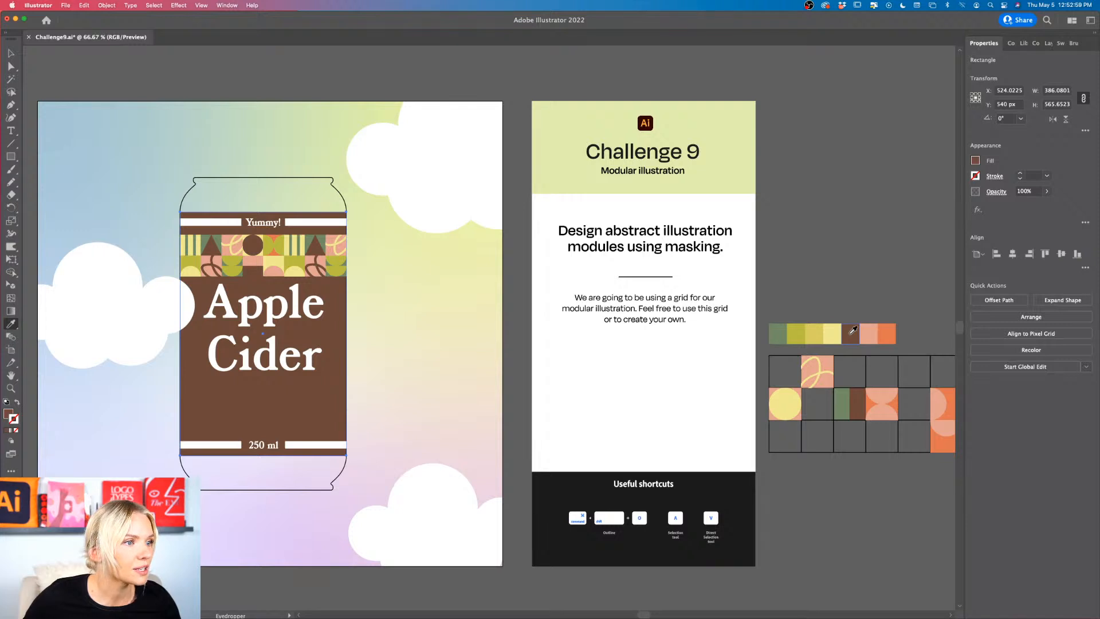
Step: Try the palette's green, orange and pink and the shortcuts section's black as label fill, and return it to brown
click(783, 328)
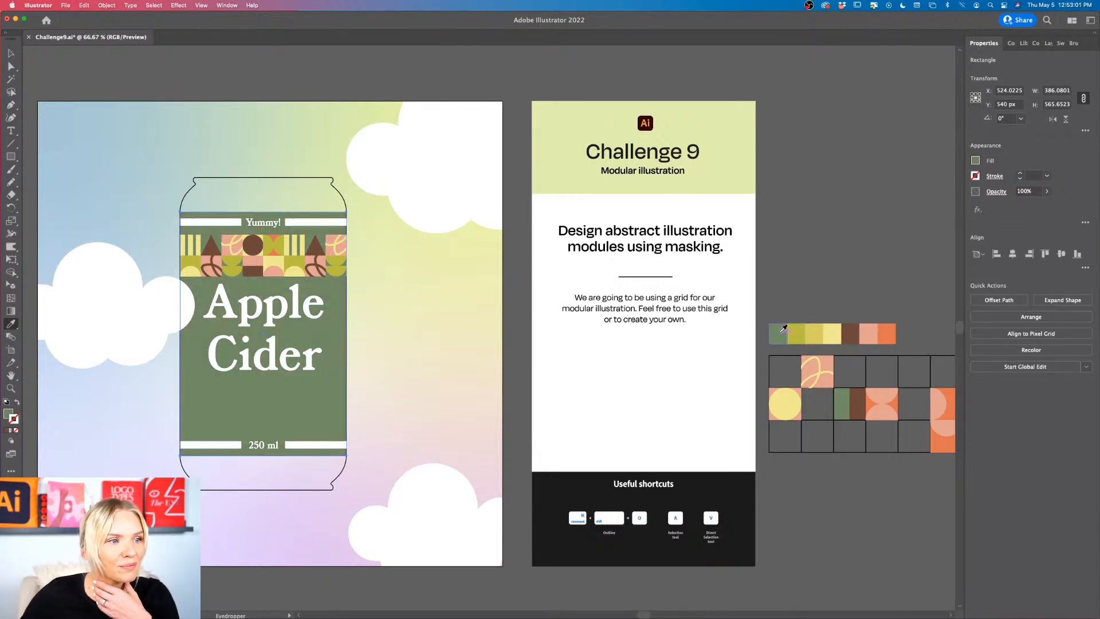
click(885, 331)
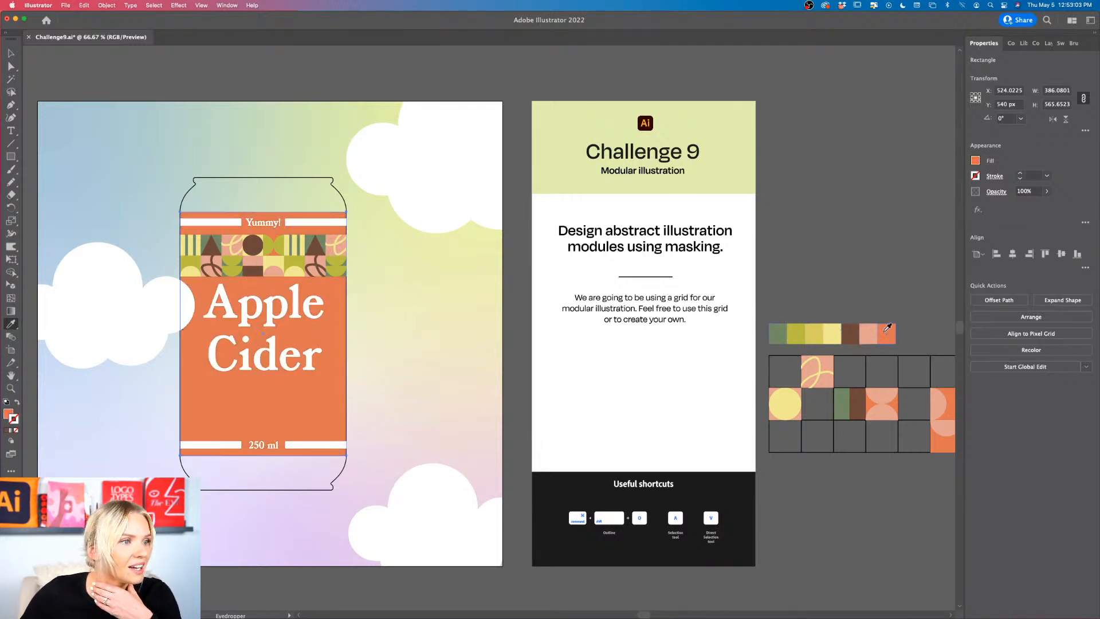
click(869, 331)
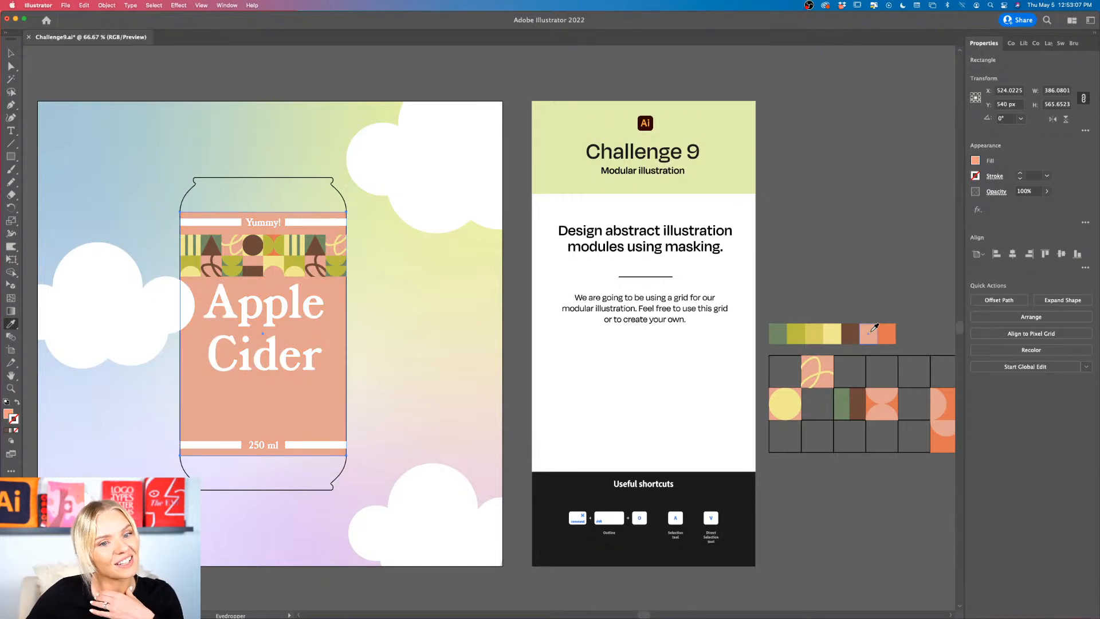
click(857, 330)
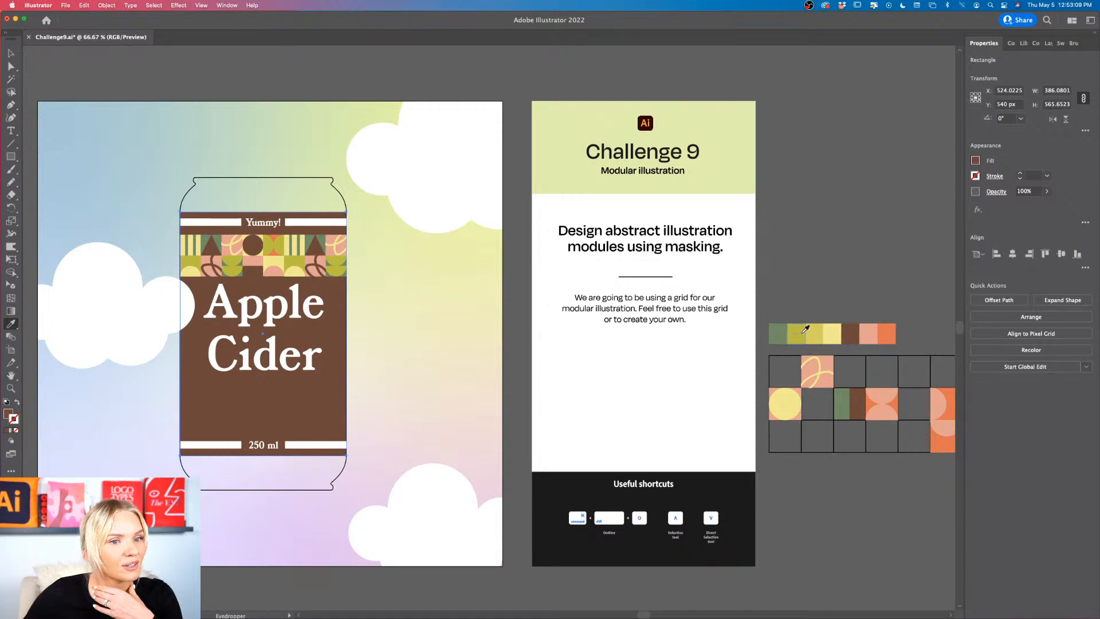
click(784, 330)
click(716, 492)
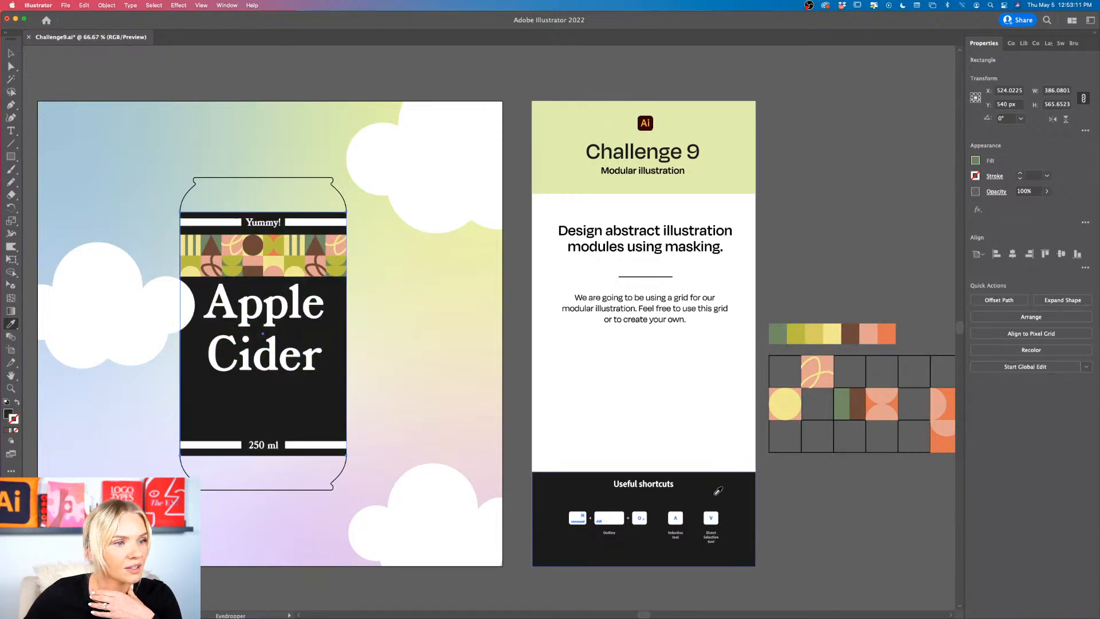
click(857, 331)
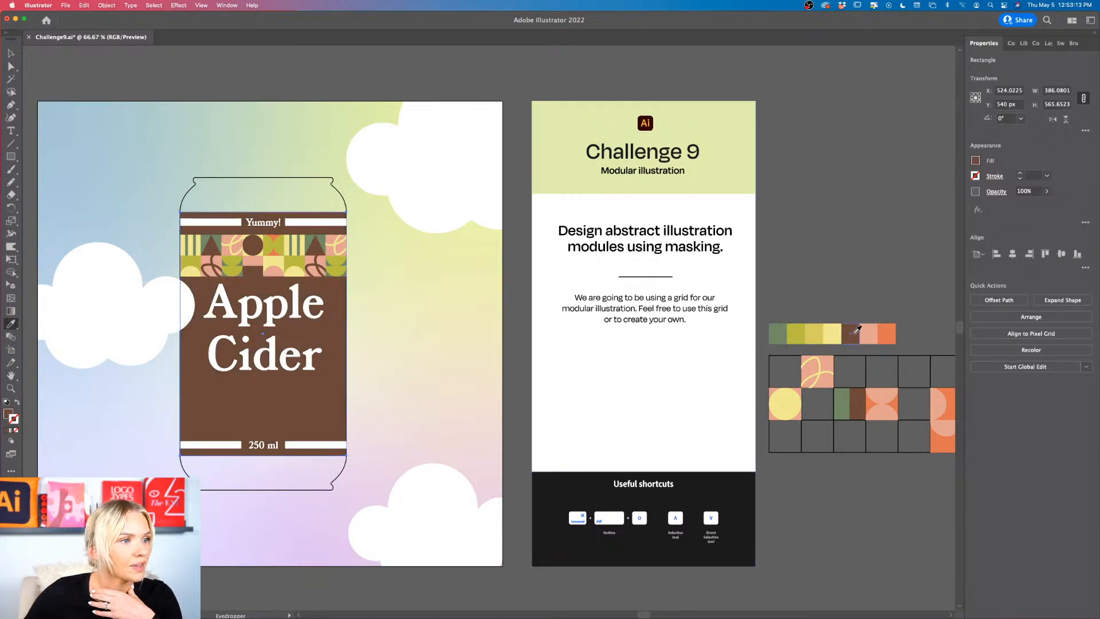
Step: Rotate the half-pink, half-brown tile in the can's pattern strip 180° so its brown half is on top
scroll(856, 331, left, 5)
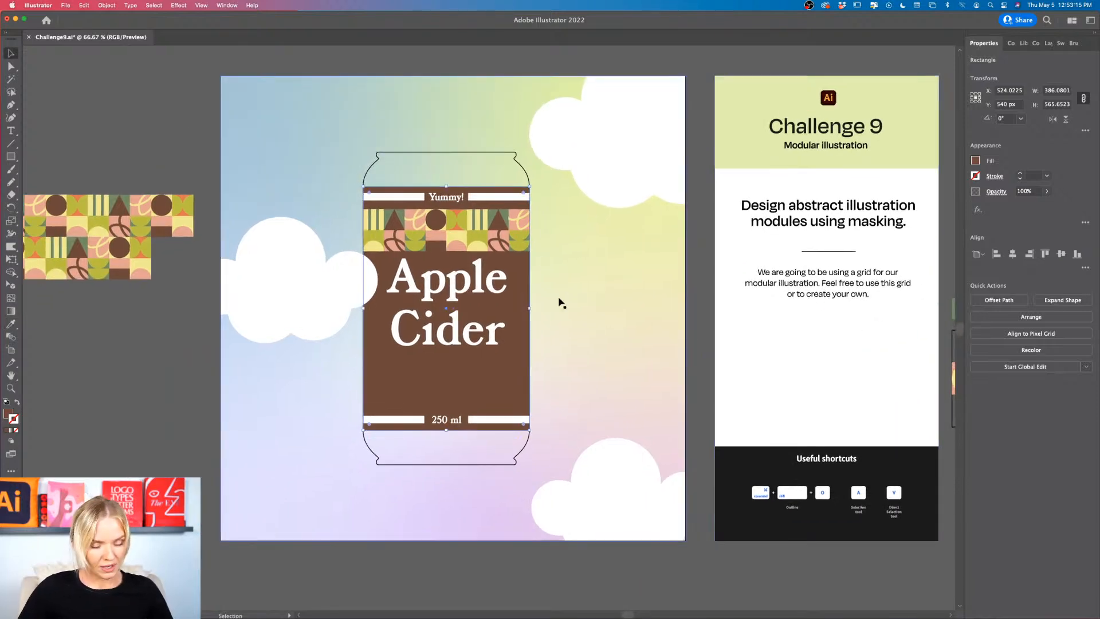
scroll(481, 245, up, 5)
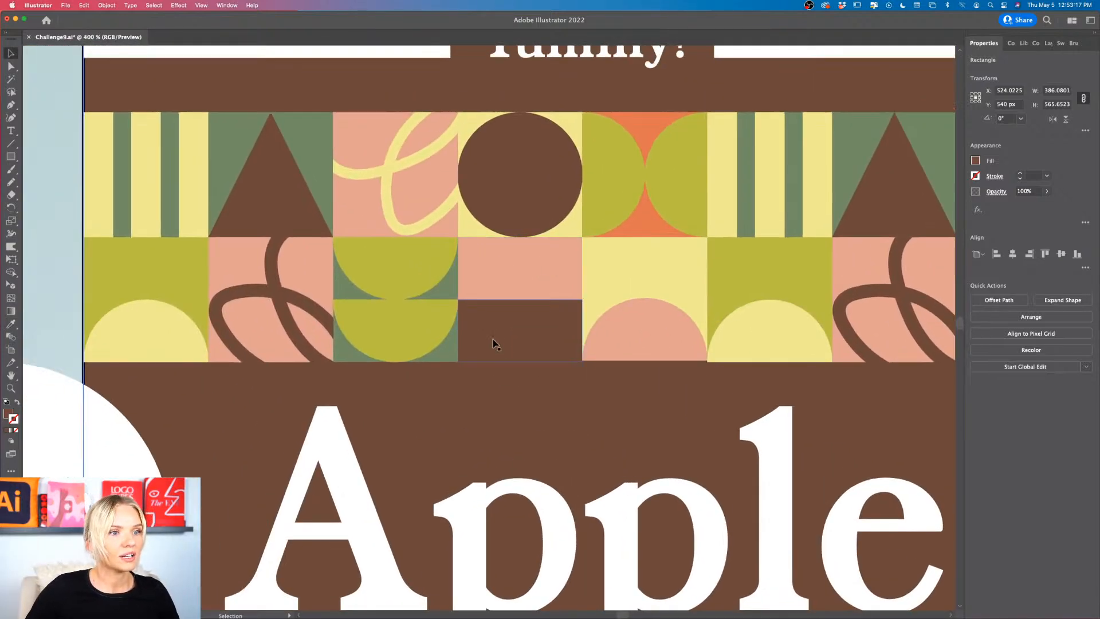
double_click(494, 343)
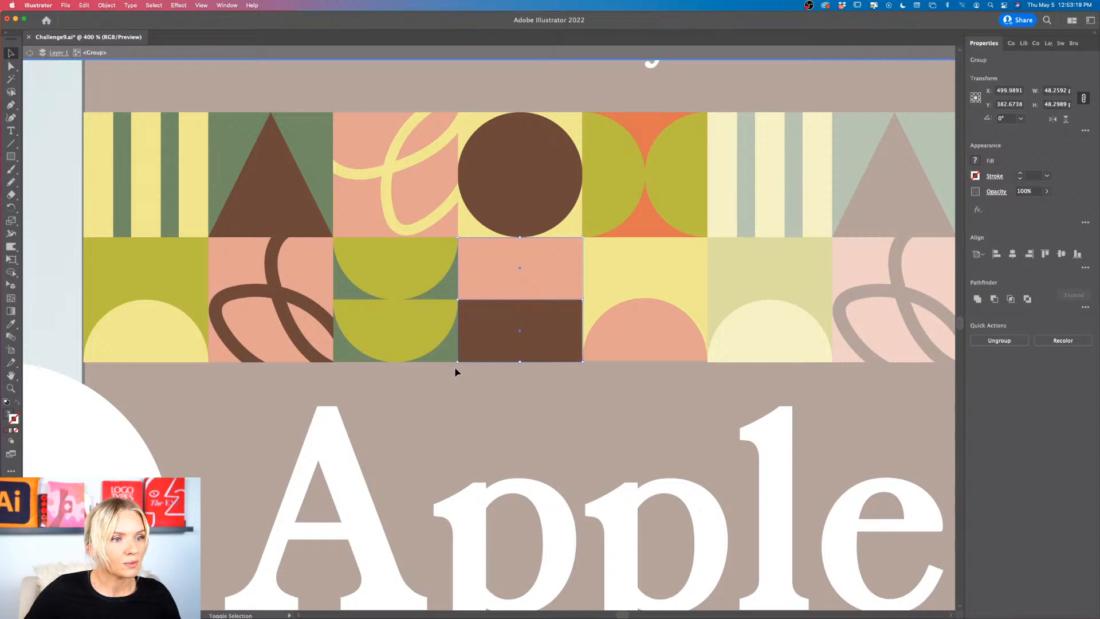
drag(456, 373, 567, 263)
scroll(578, 289, down, 2)
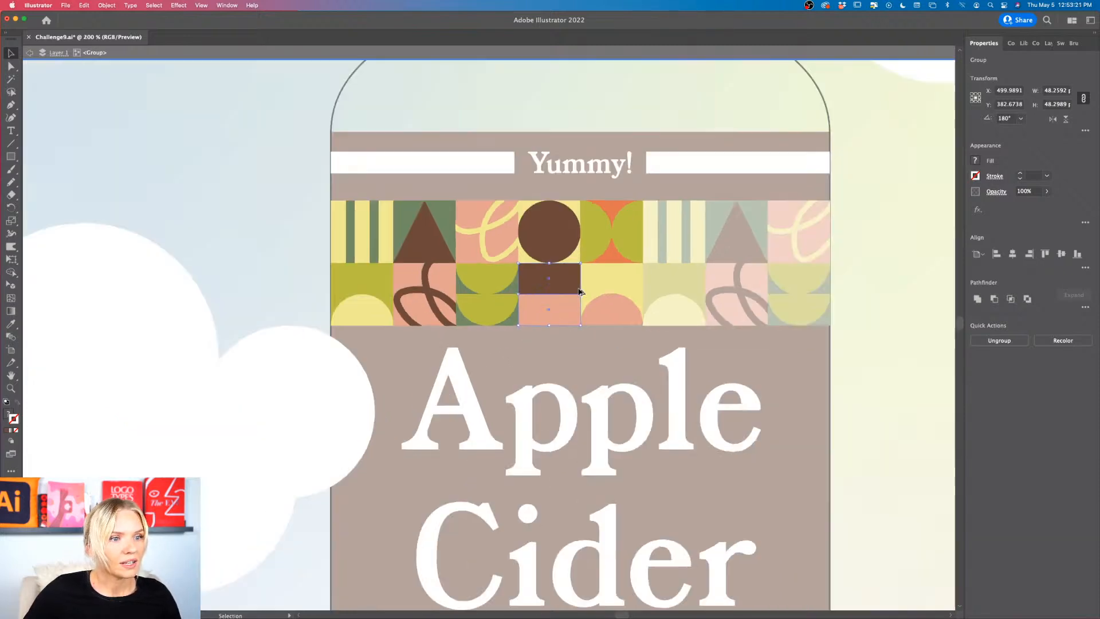
double_click(890, 235)
scroll(864, 243, down, 2)
scroll(864, 243, right, 4)
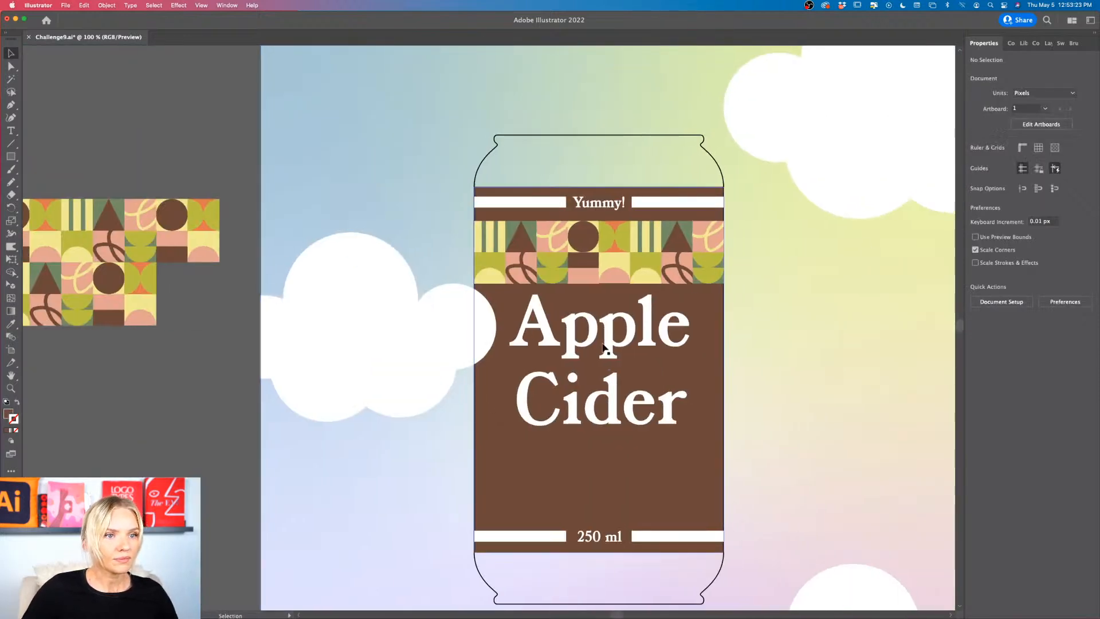
Step: Copy the whole pattern strip to just above the 250 ml stripe and rotate the copy 180°
scroll(157, 434, down, 2)
scroll(342, 328, up, 3)
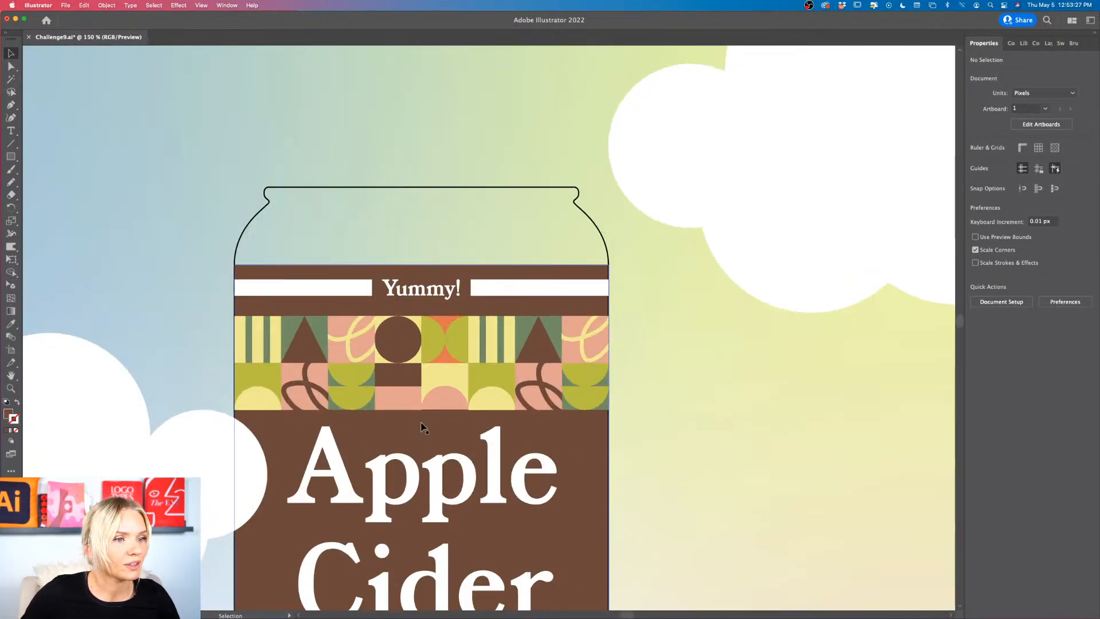
scroll(421, 427, down, 2)
scroll(515, 309, down, 3)
scroll(515, 309, left, 2)
click(518, 306)
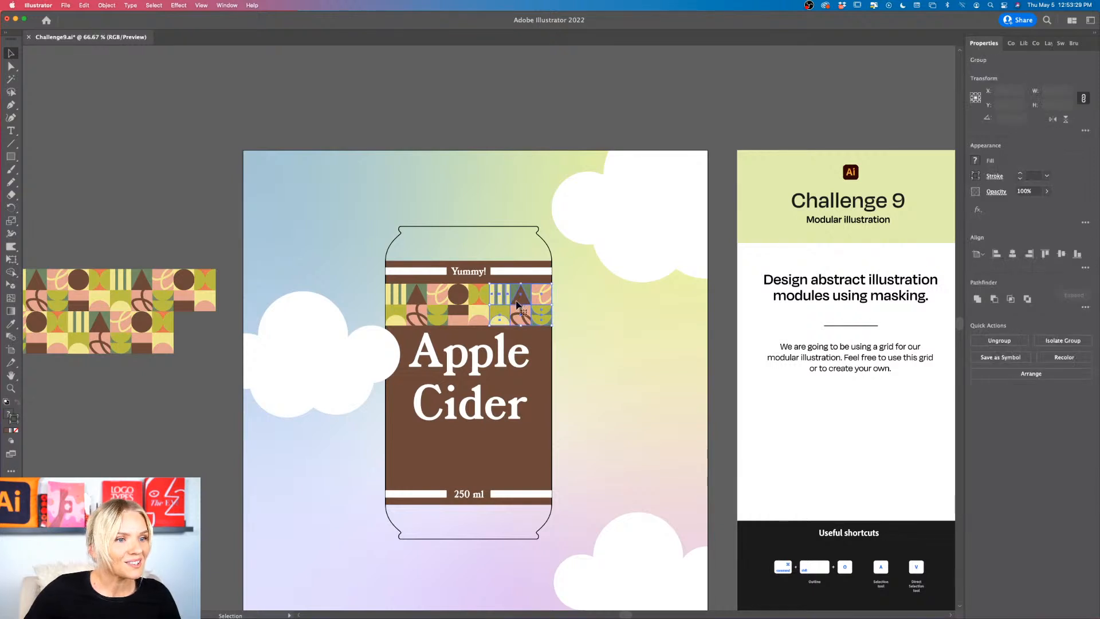
shift+click(474, 303)
drag(474, 304, 470, 460)
scroll(471, 459, up, 1)
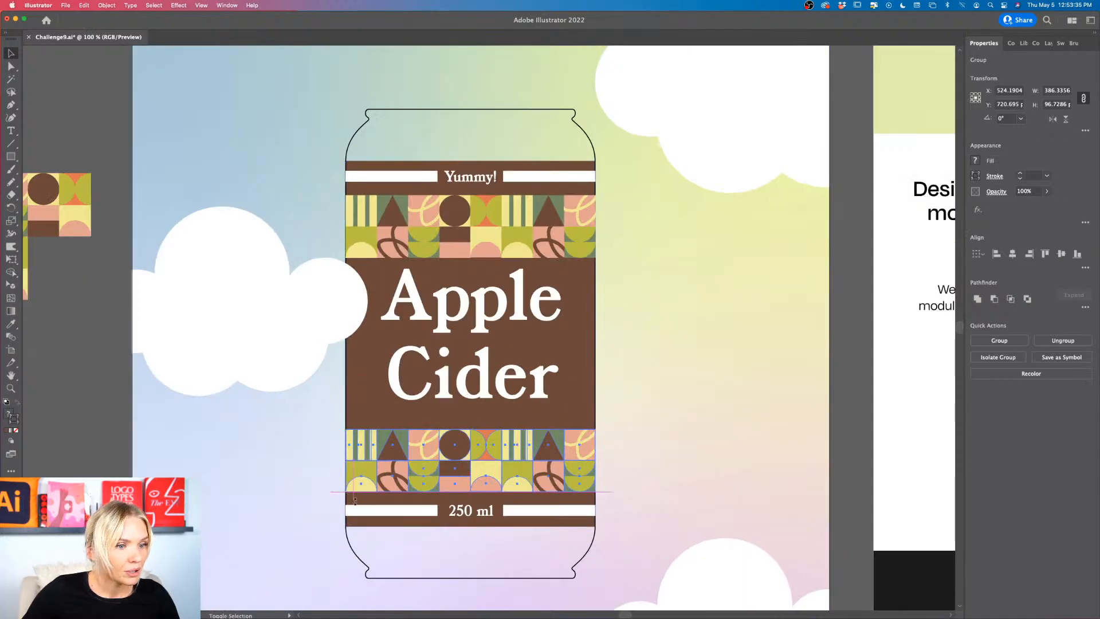
click(638, 465)
scroll(638, 465, down, 2)
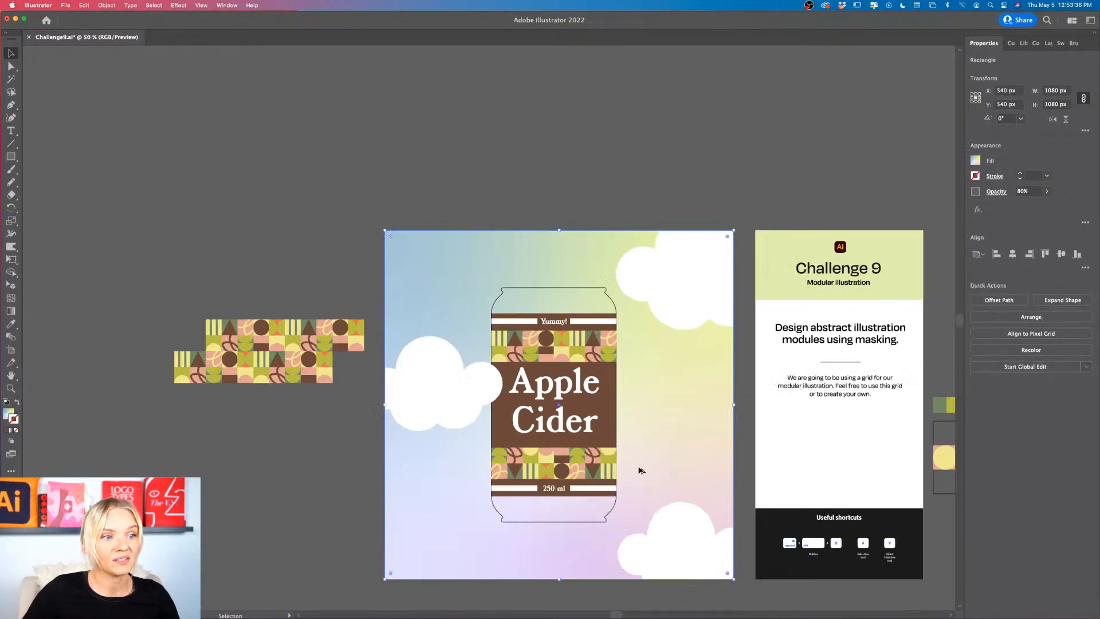
click(346, 493)
Step: Rotate the right-hand triangle tile in the lower pattern strip 180° so the triangle points upward
scroll(598, 476, up, 4)
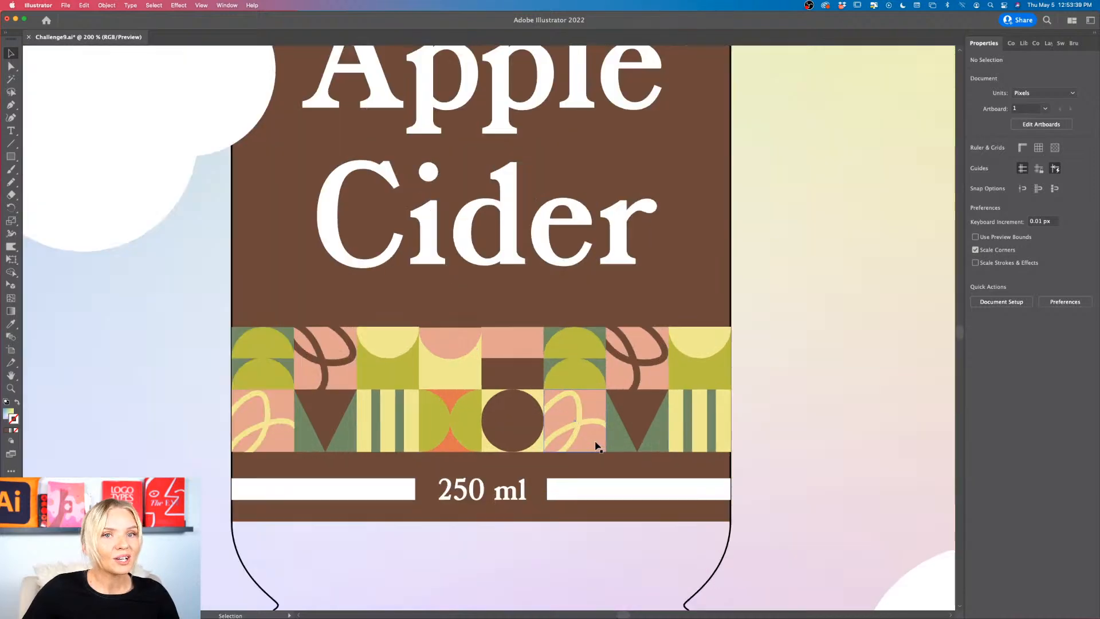
scroll(599, 448, down, 1)
scroll(633, 385, up, 1)
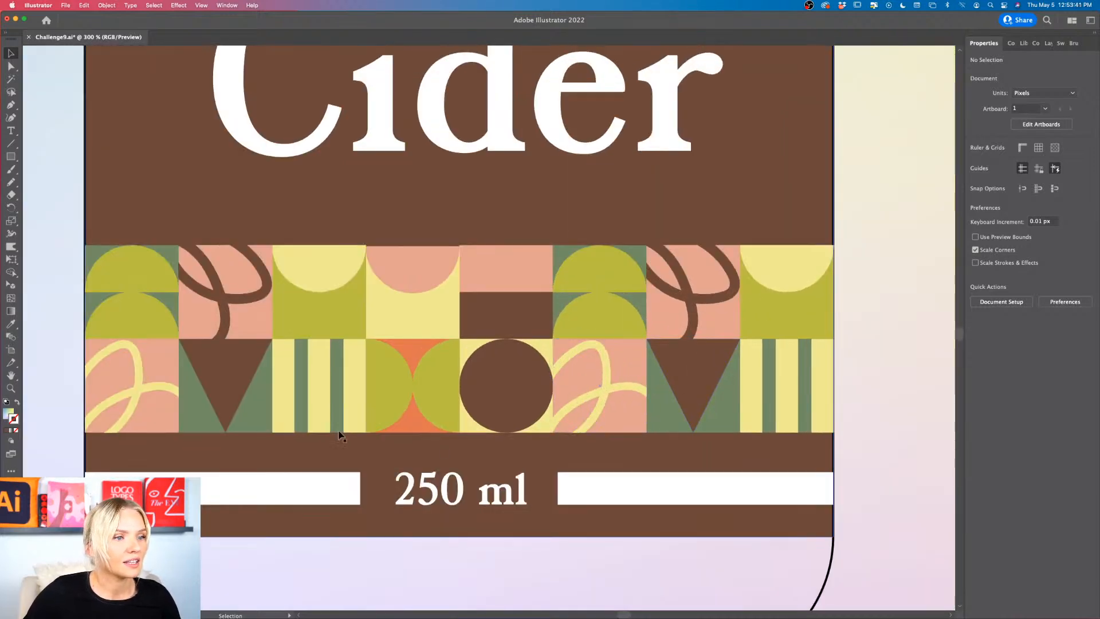
double_click(689, 412)
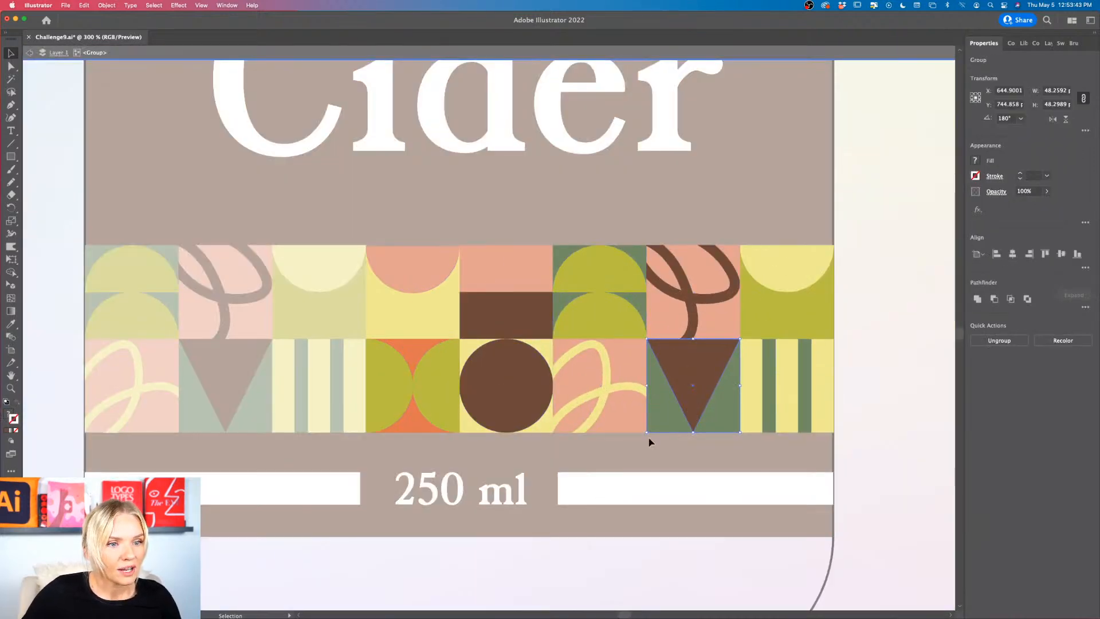
drag(642, 437, 763, 340)
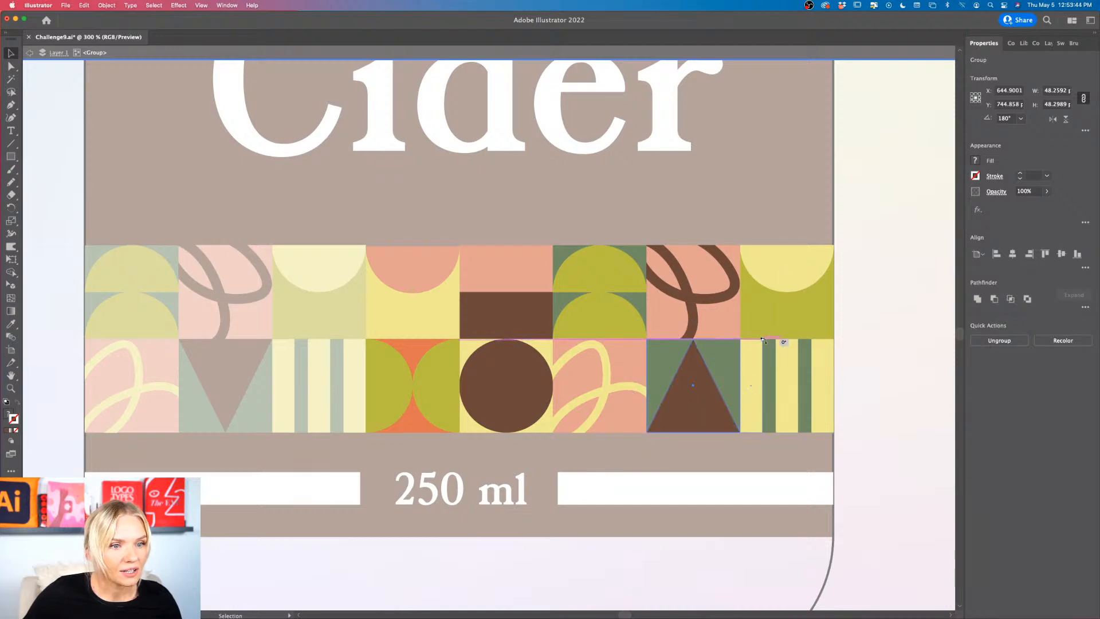
click(723, 458)
scroll(723, 458, down, 2)
double_click(239, 436)
Step: Rotate the right-hand triangle tile in the upper pattern strip 90° counterclockwise so the triangle points left
scroll(240, 441, up, 5)
scroll(241, 441, right, 2)
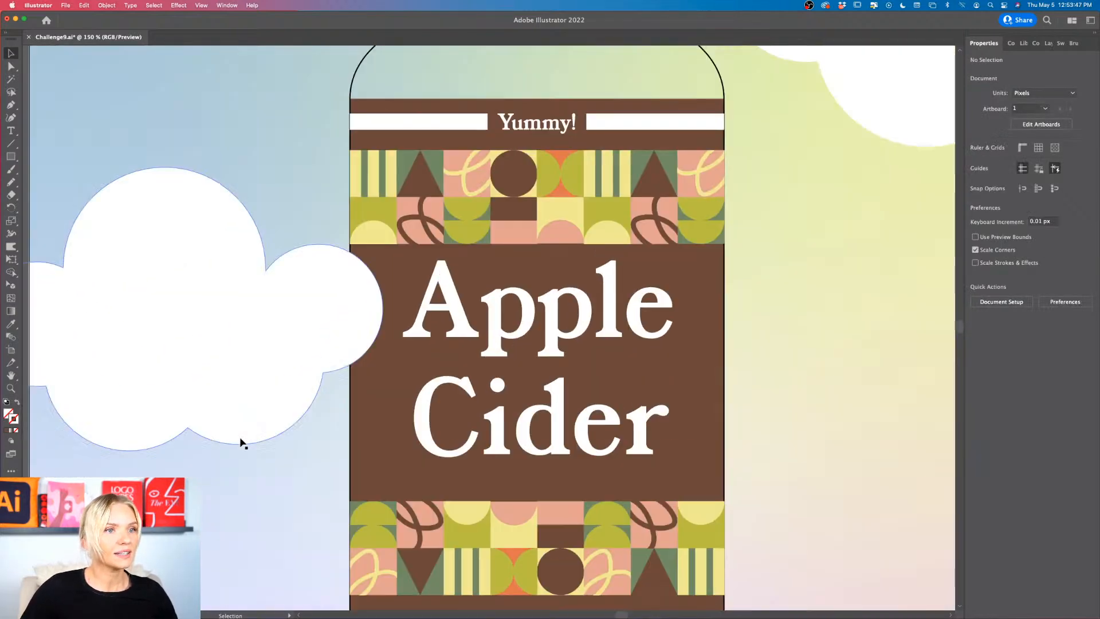
scroll(642, 306, up, 3)
double_click(635, 300)
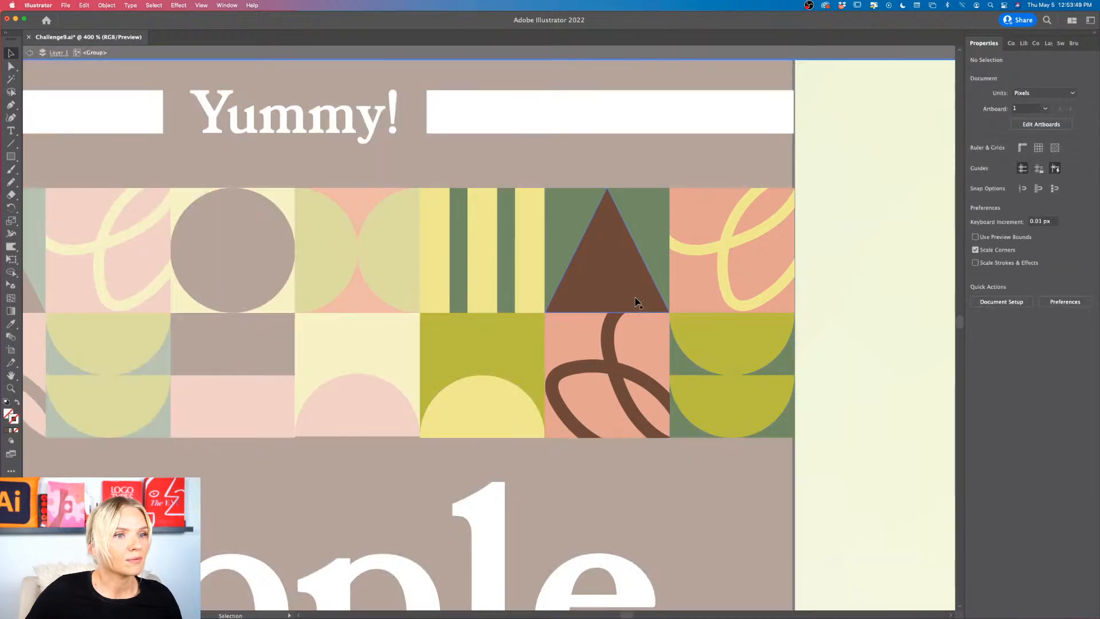
click(636, 302)
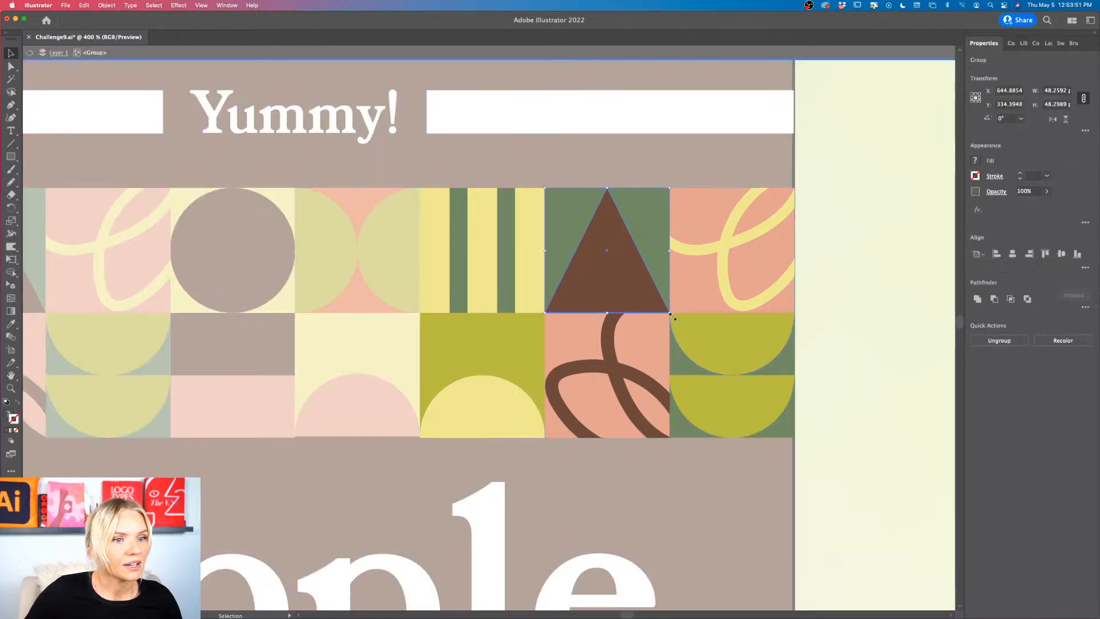
drag(673, 316, 700, 177)
scroll(711, 274, down, 5)
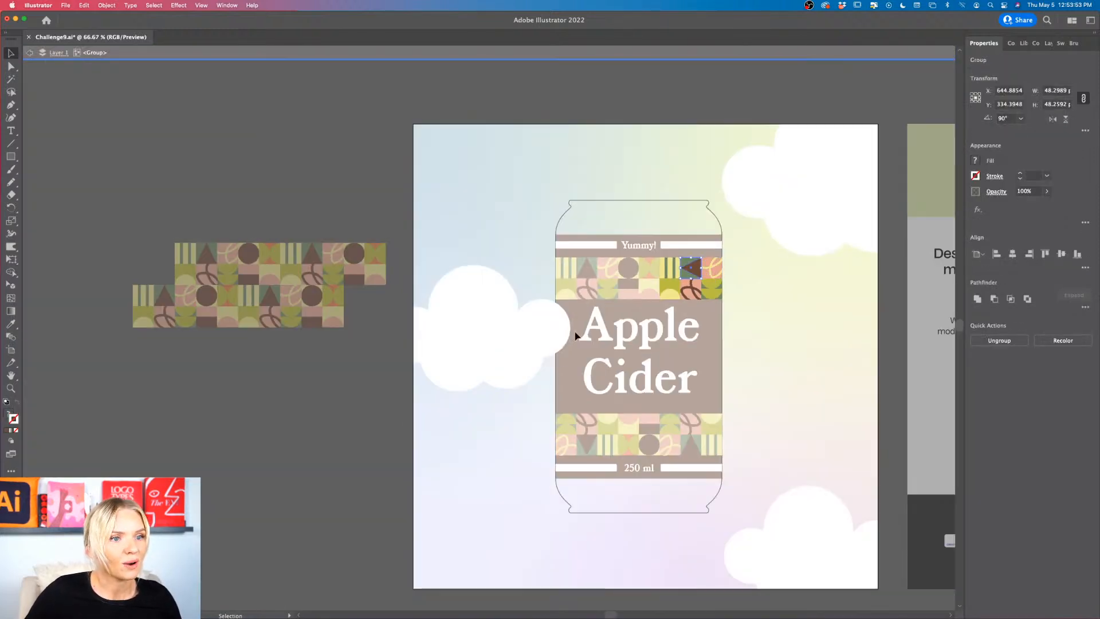
double_click(321, 444)
Step: Examine the can label's pattern strips against the original tile pattern and the module grid for further tiles to vary
scroll(320, 444, right, 3)
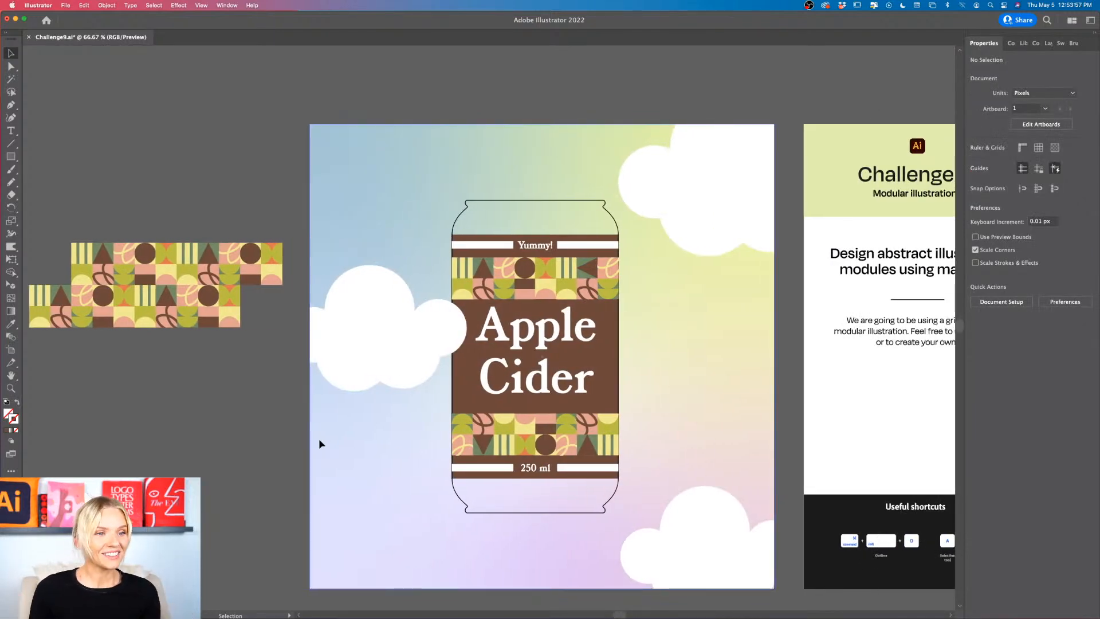
scroll(319, 440, right, 2)
scroll(319, 440, down, 1)
scroll(72, 262, left, 4)
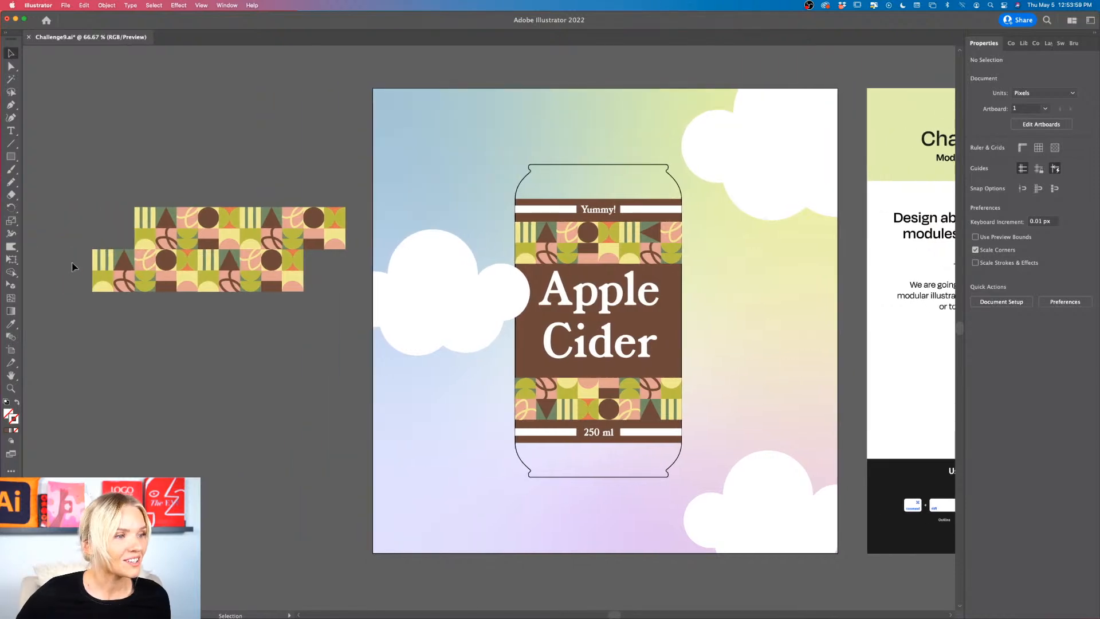
scroll(128, 289, up, 5)
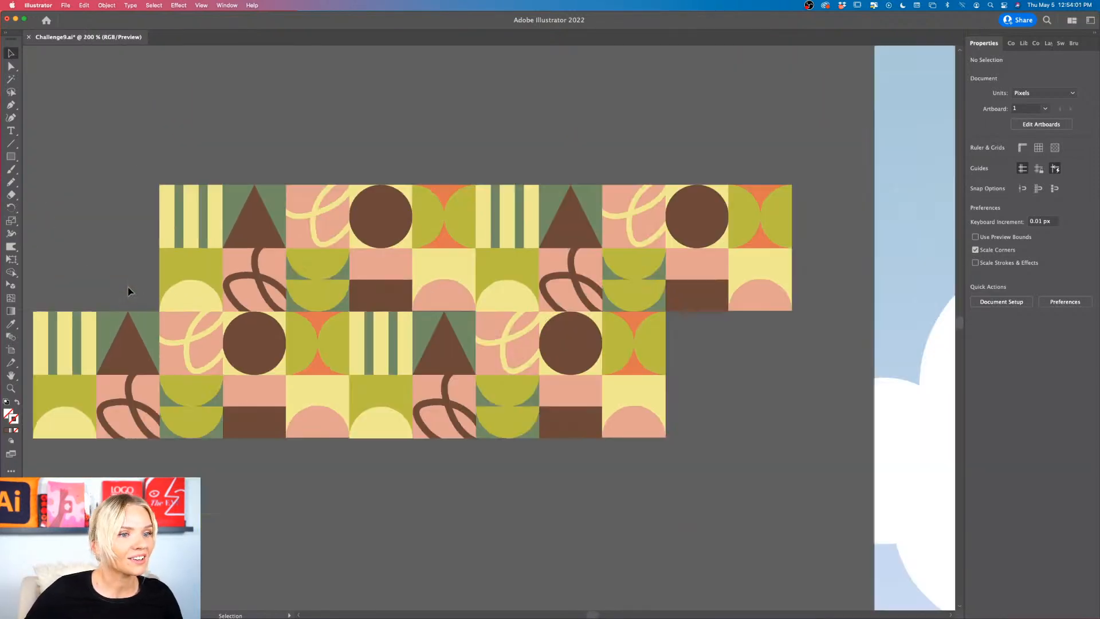
scroll(128, 289, up, 6)
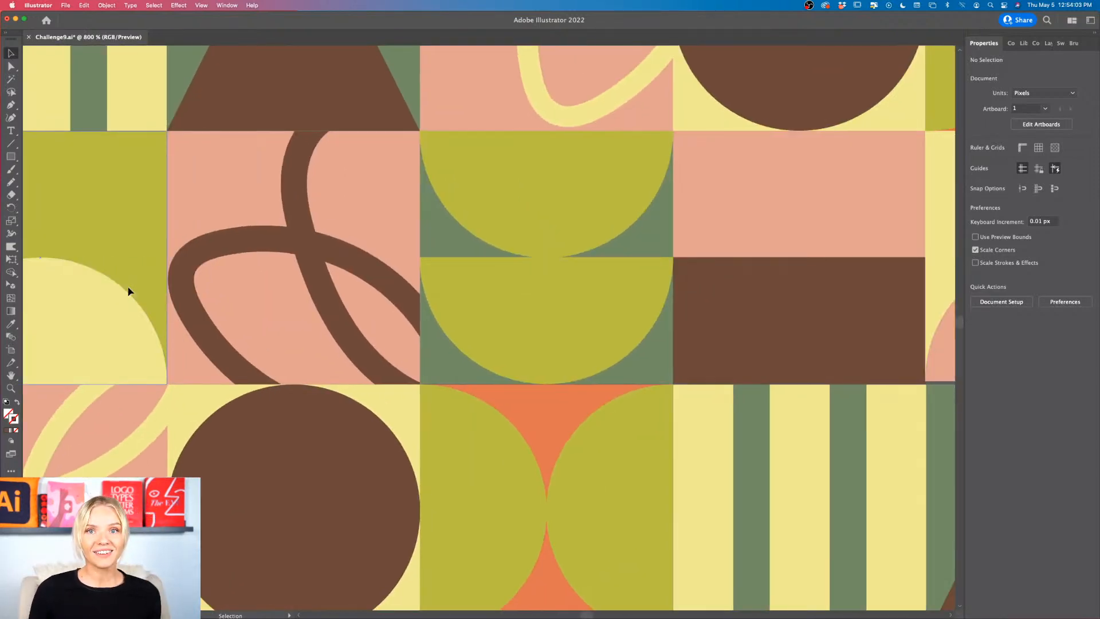
scroll(129, 290, down, 6)
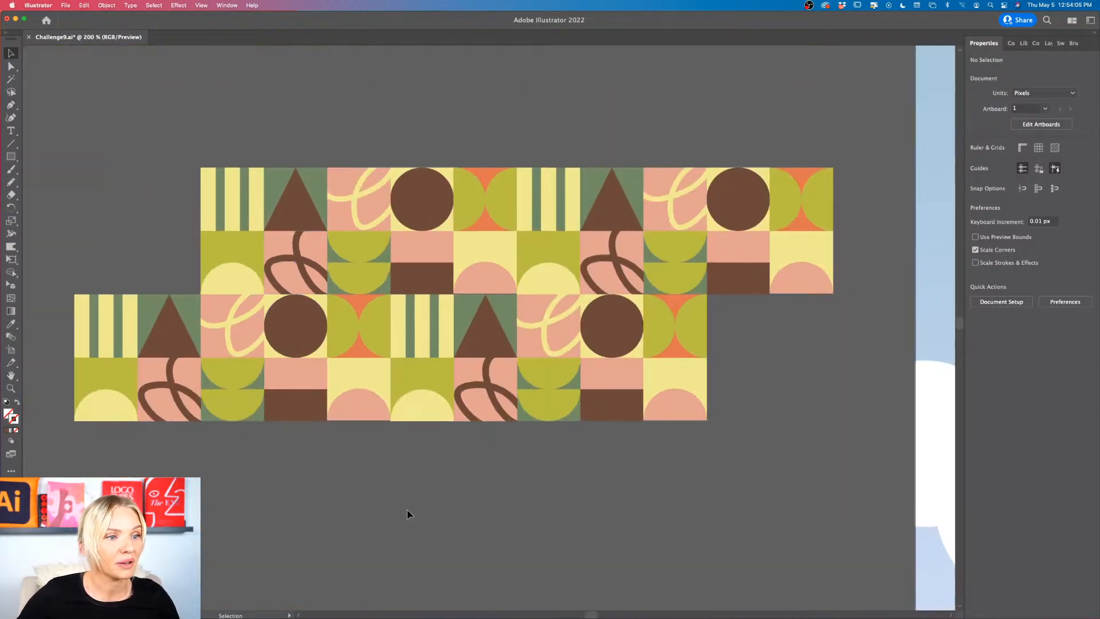
scroll(407, 509, down, 5)
scroll(407, 508, down, 5)
scroll(406, 509, right, 5)
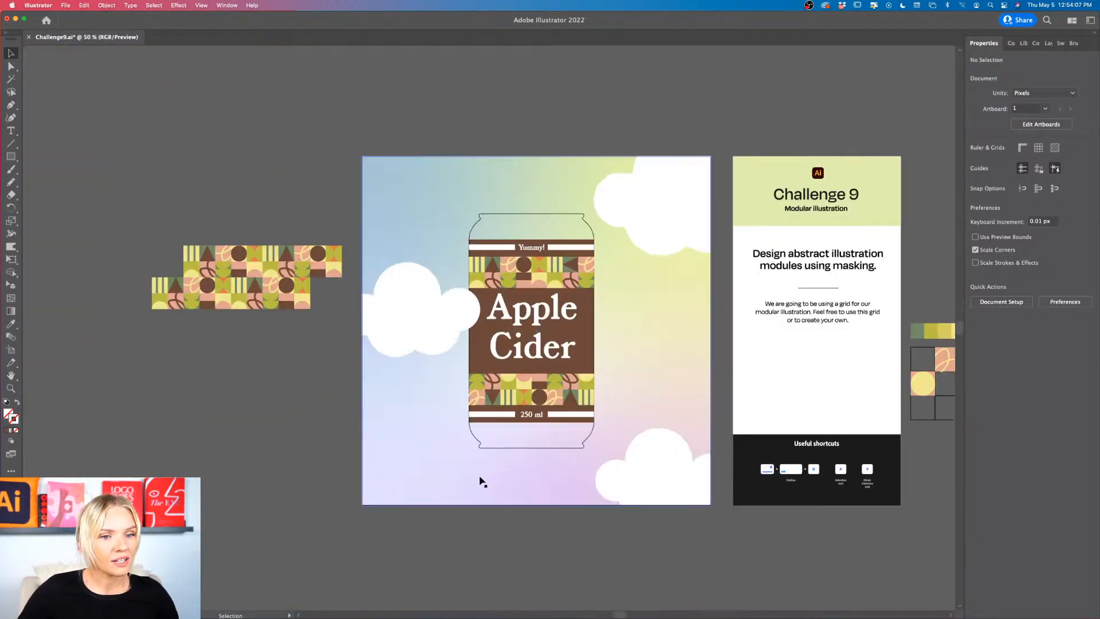
scroll(481, 479, right, 5)
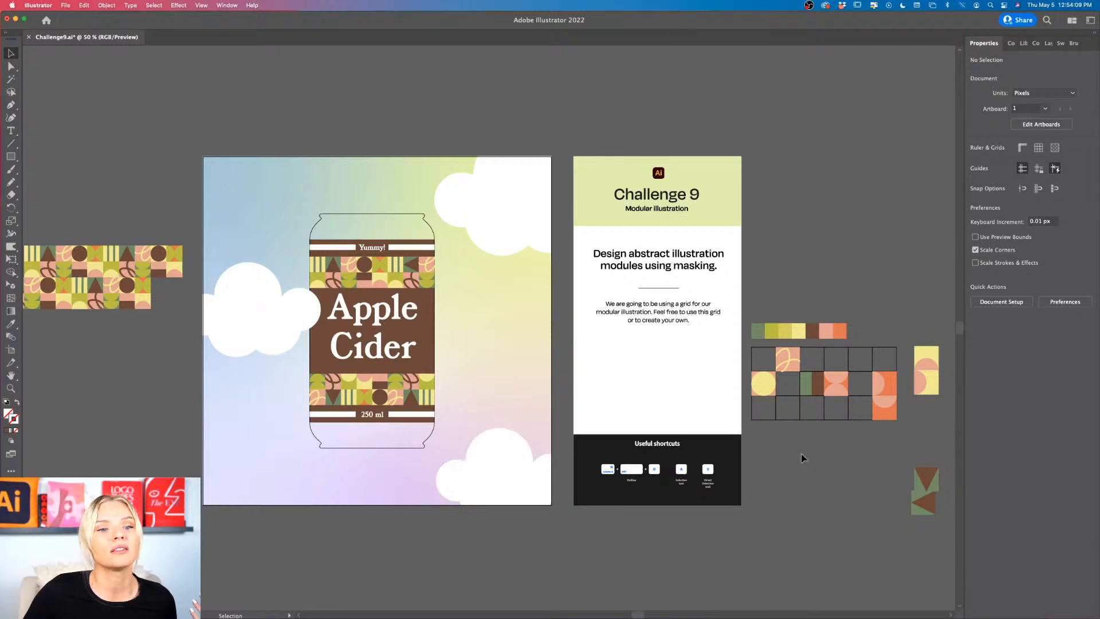
scroll(775, 452, left, 3)
scroll(433, 324, up, 3)
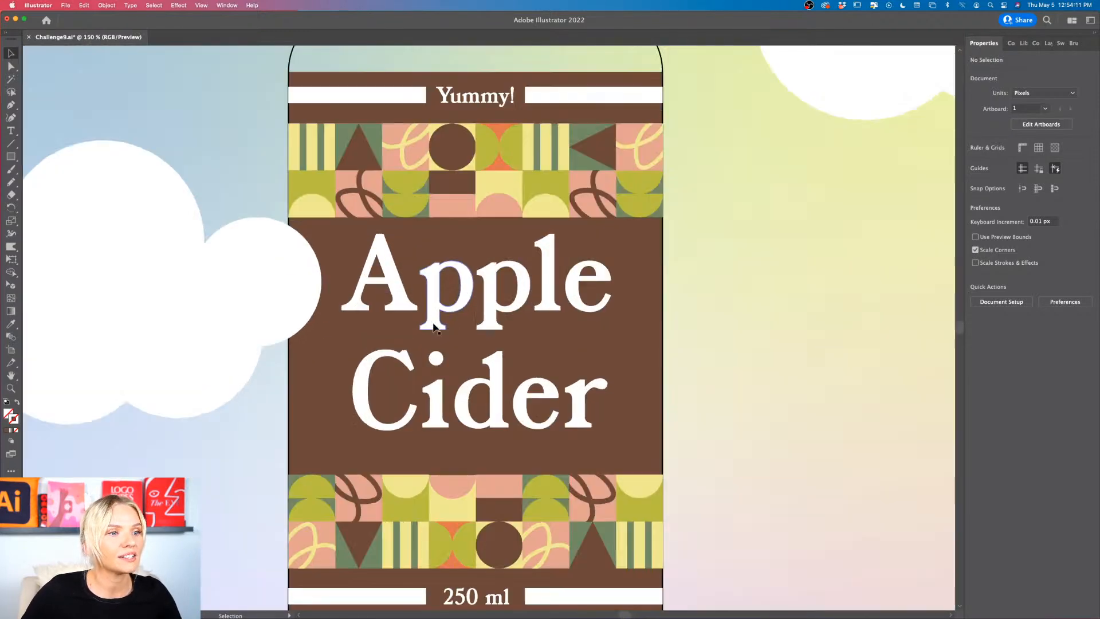
scroll(432, 324, down, 1)
scroll(715, 334, down, 1)
scroll(715, 334, left, 2)
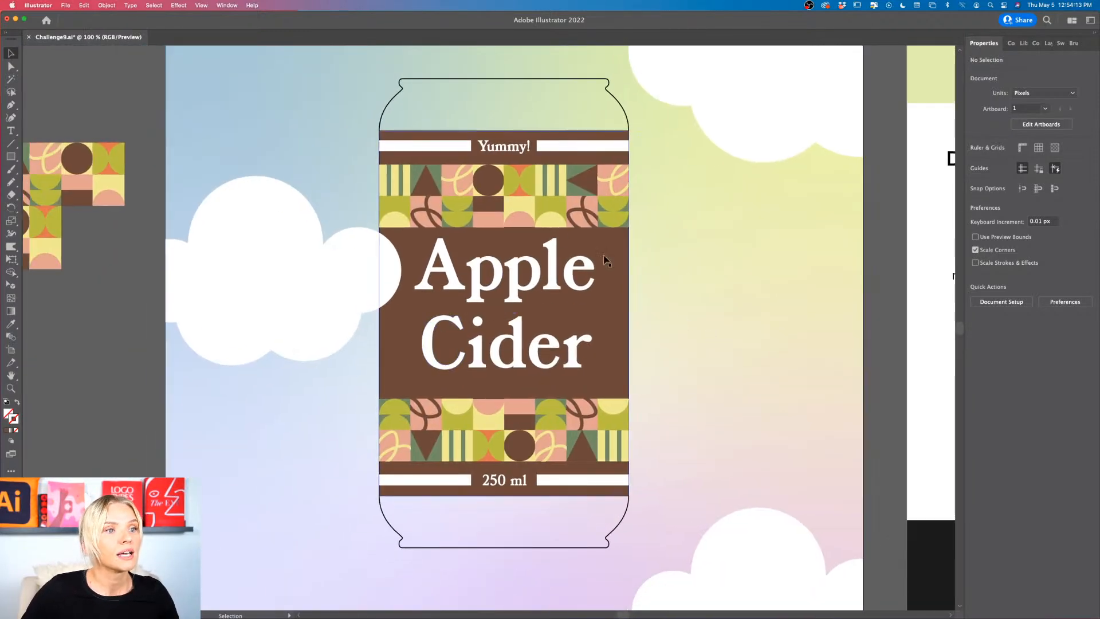
scroll(421, 215, up, 5)
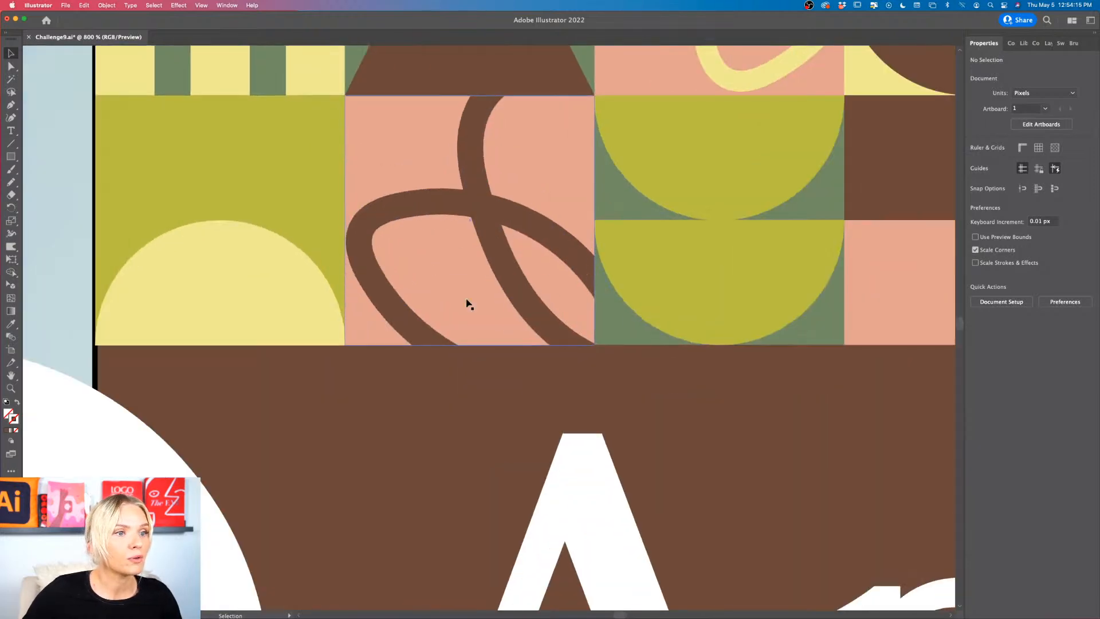
scroll(484, 109, down, 6)
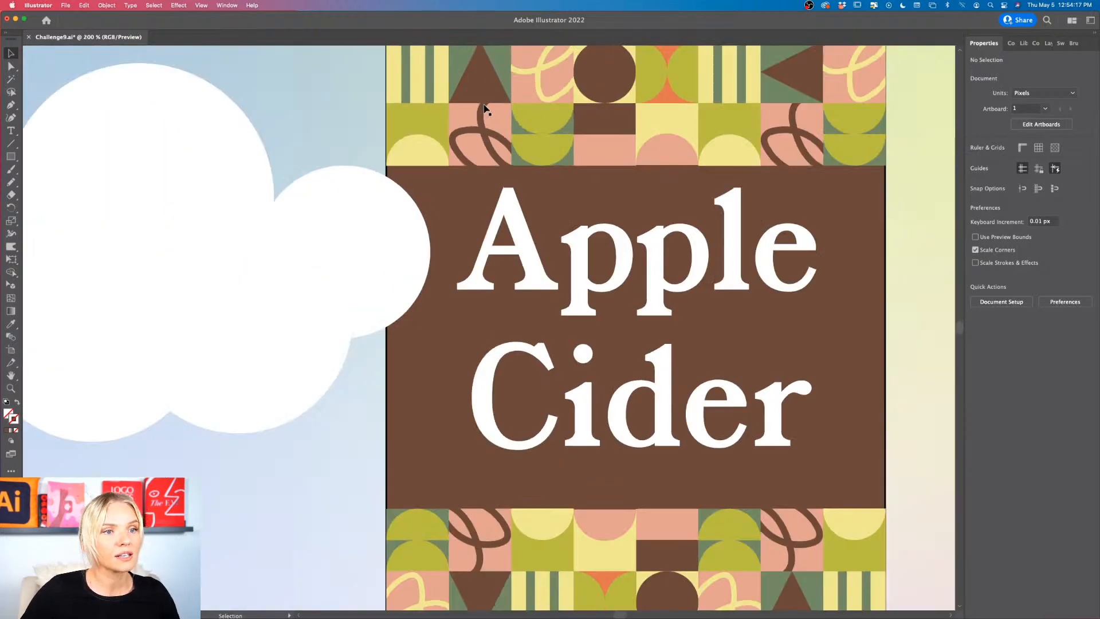
scroll(484, 109, up, 3)
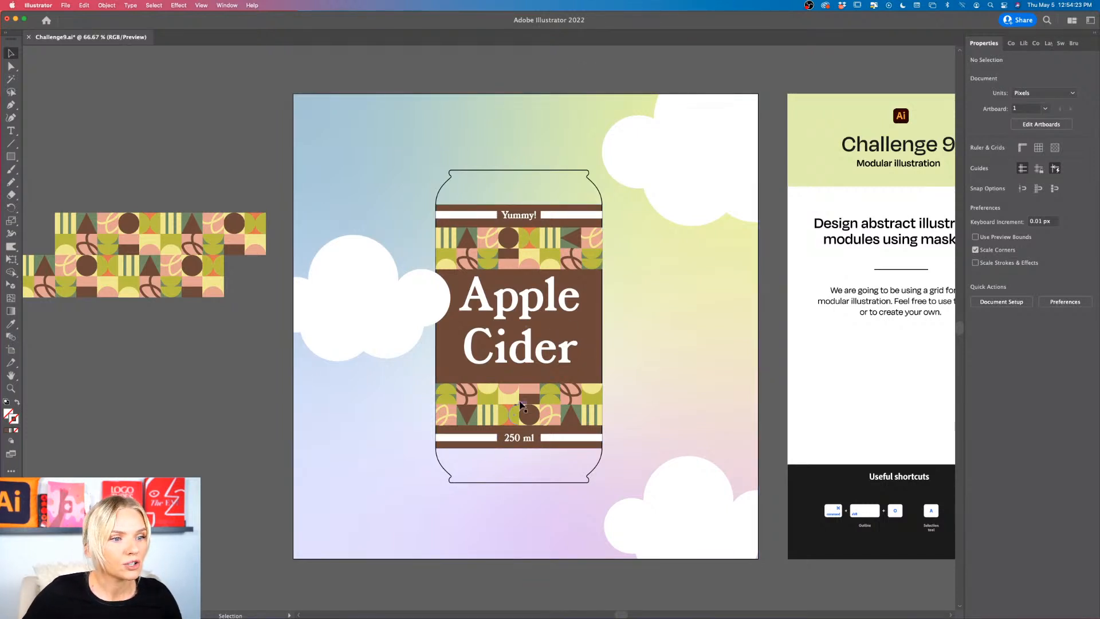
Step: Rotate the olive tile with the yellow semicircle under the right-hand striped tile in the upper strip 90° clockwise
scroll(546, 271, up, 5)
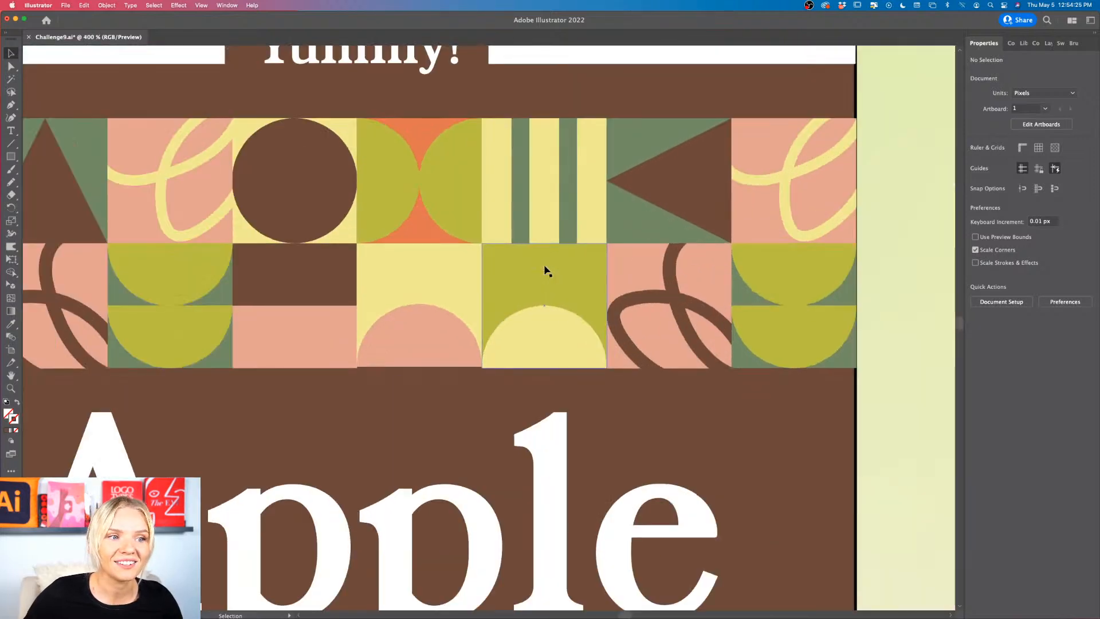
double_click(567, 279)
click(569, 282)
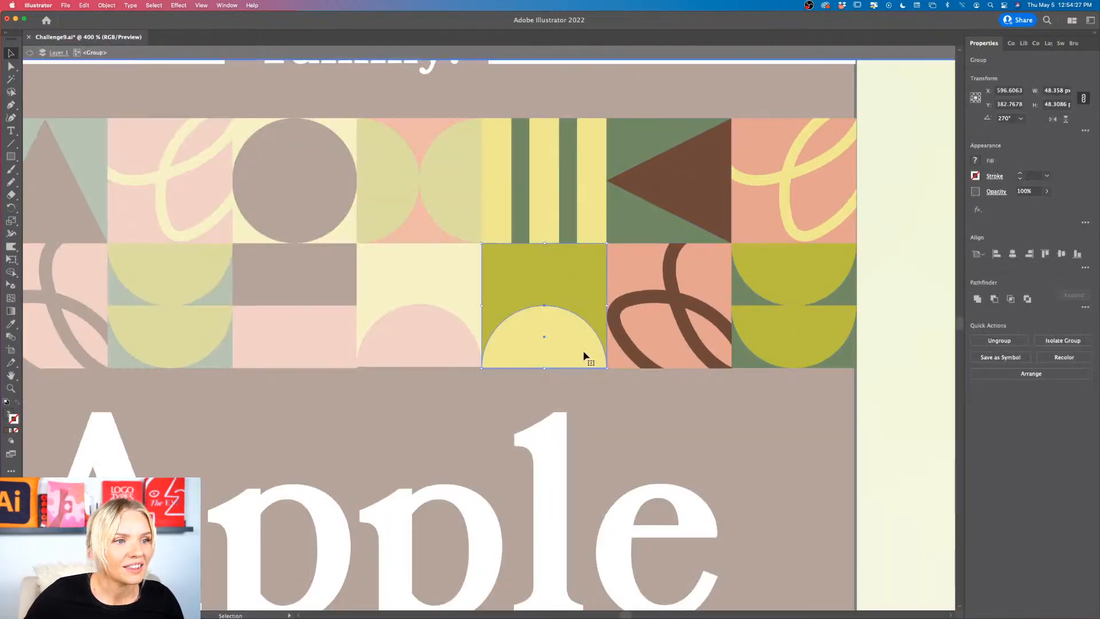
drag(608, 372, 513, 322)
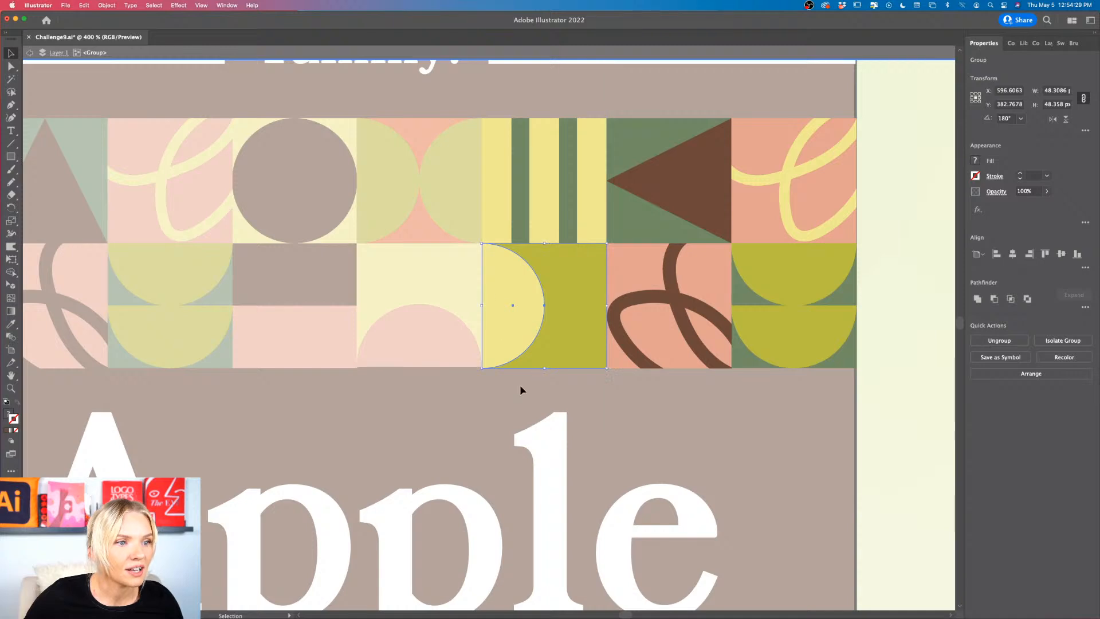
click(520, 384)
scroll(520, 384, down, 1)
scroll(520, 384, down, 3)
double_click(520, 385)
scroll(521, 386, down, 4)
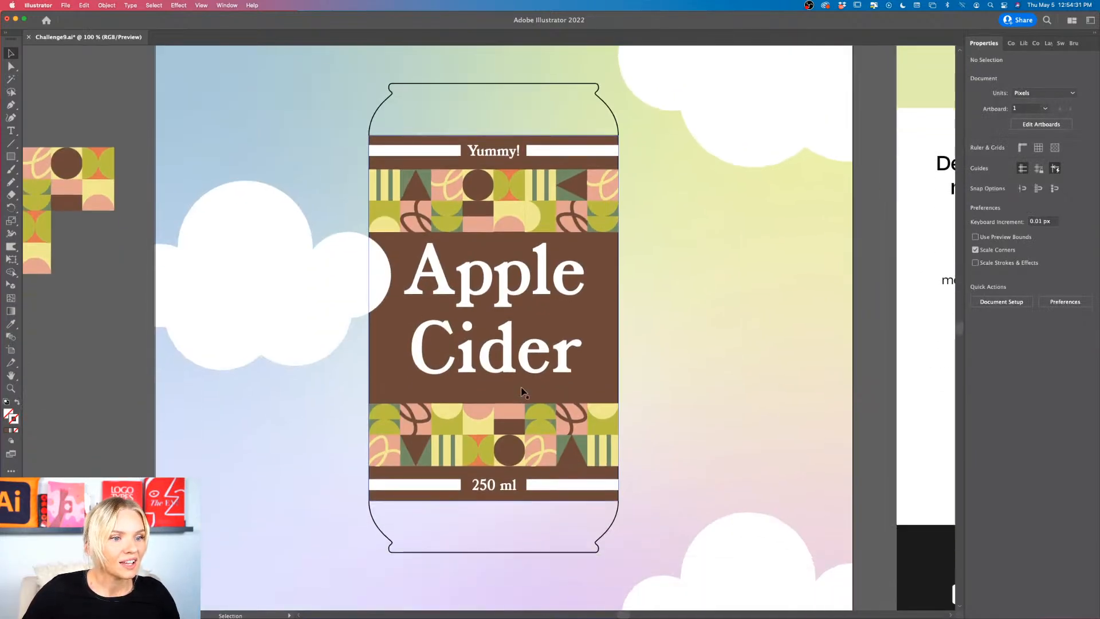
Step: Rotate the yellow tile with the pink semicircle in the lower pattern strip 90° counterclockwise
scroll(509, 443, up, 2)
double_click(457, 414)
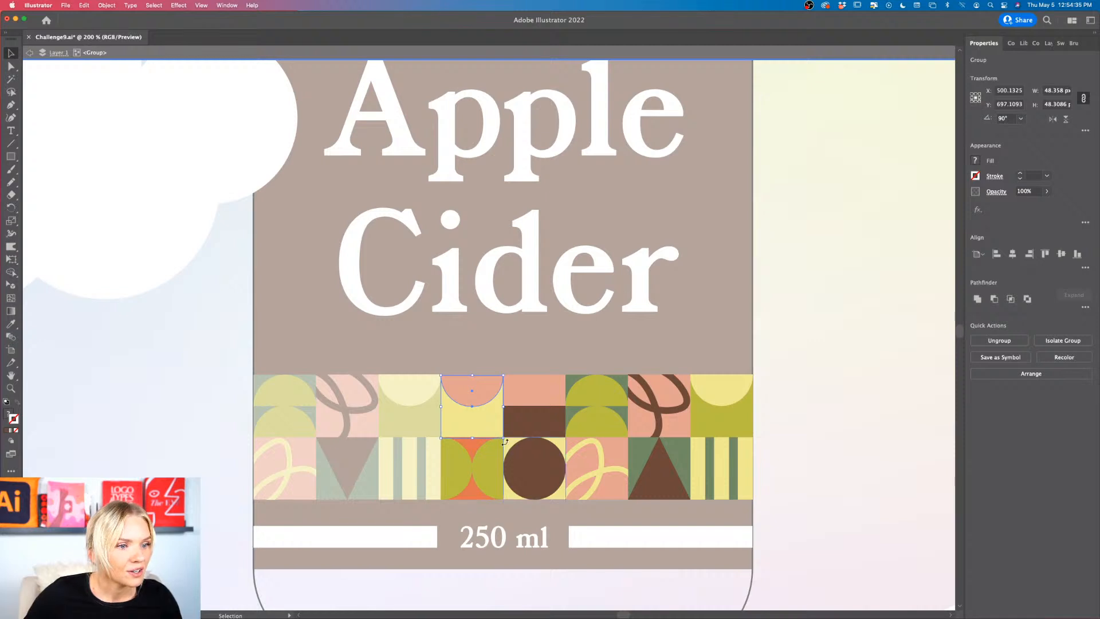
drag(506, 445, 523, 373)
click(532, 365)
scroll(532, 365, down, 6)
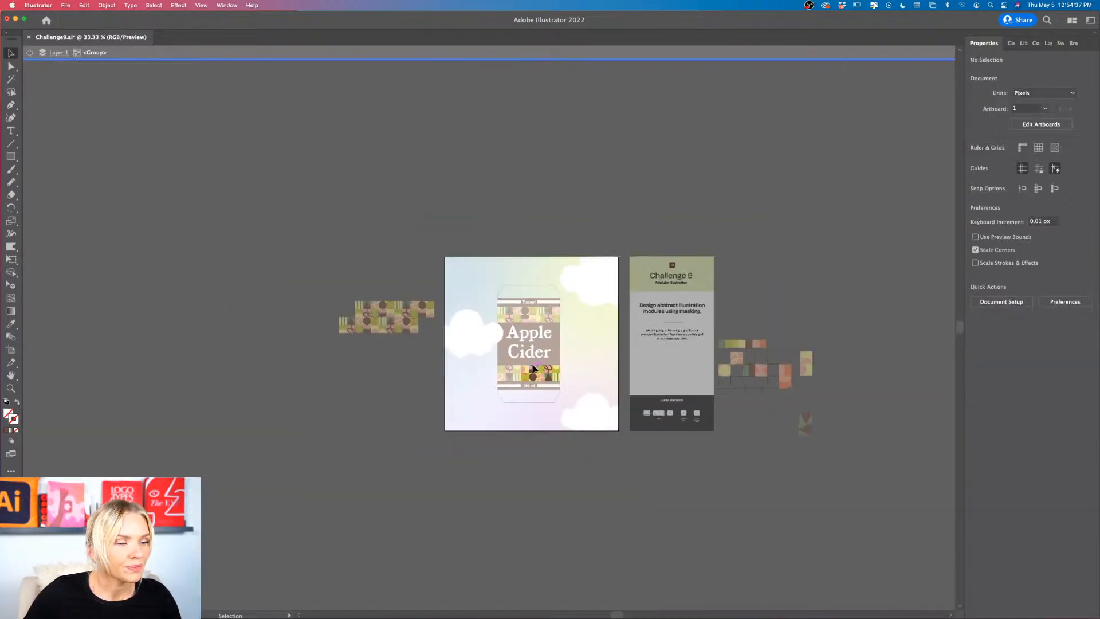
double_click(301, 447)
scroll(545, 320, up, 4)
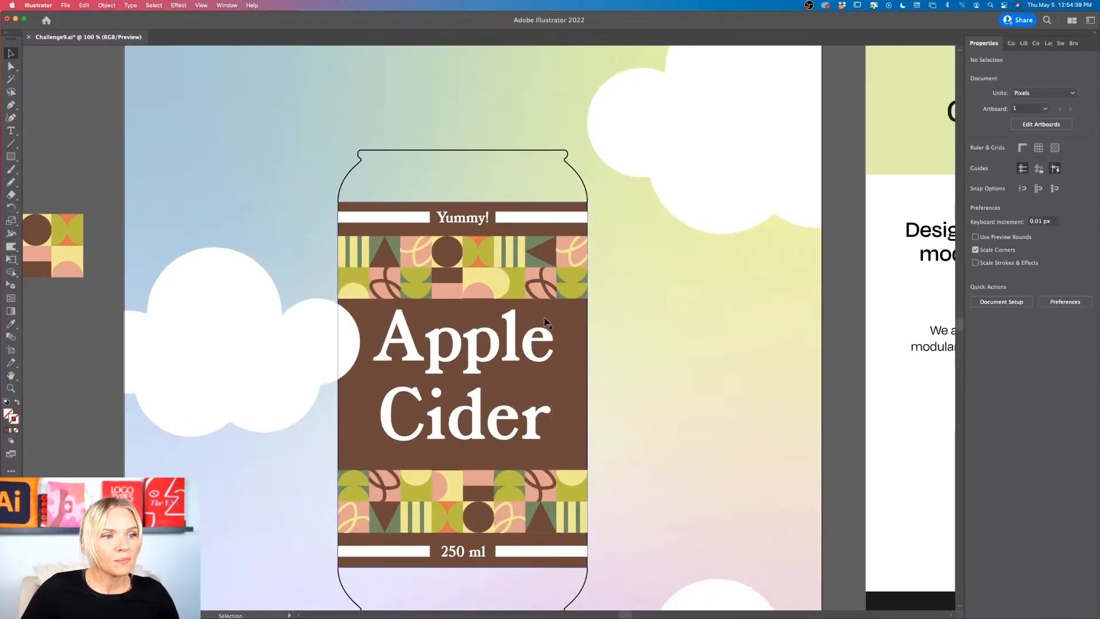
Step: Review the finished Apple Cider can label within the whole composition
scroll(545, 320, down, 1)
scroll(544, 320, down, 1)
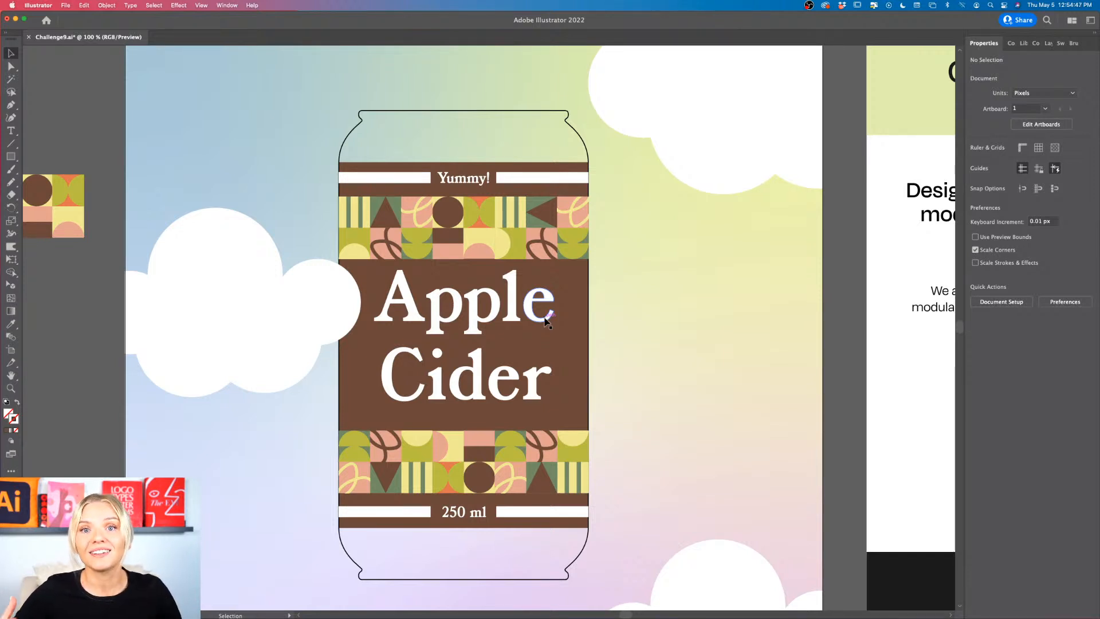
scroll(545, 320, down, 5)
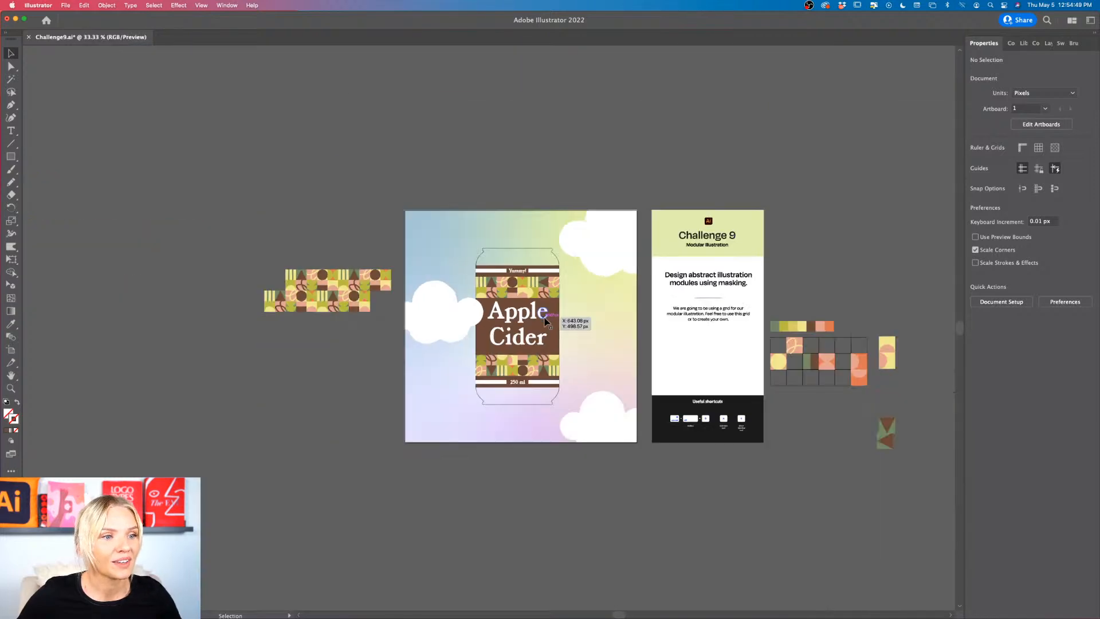
scroll(579, 476, up, 4)
scroll(557, 445, up, 3)
scroll(557, 445, down, 1)
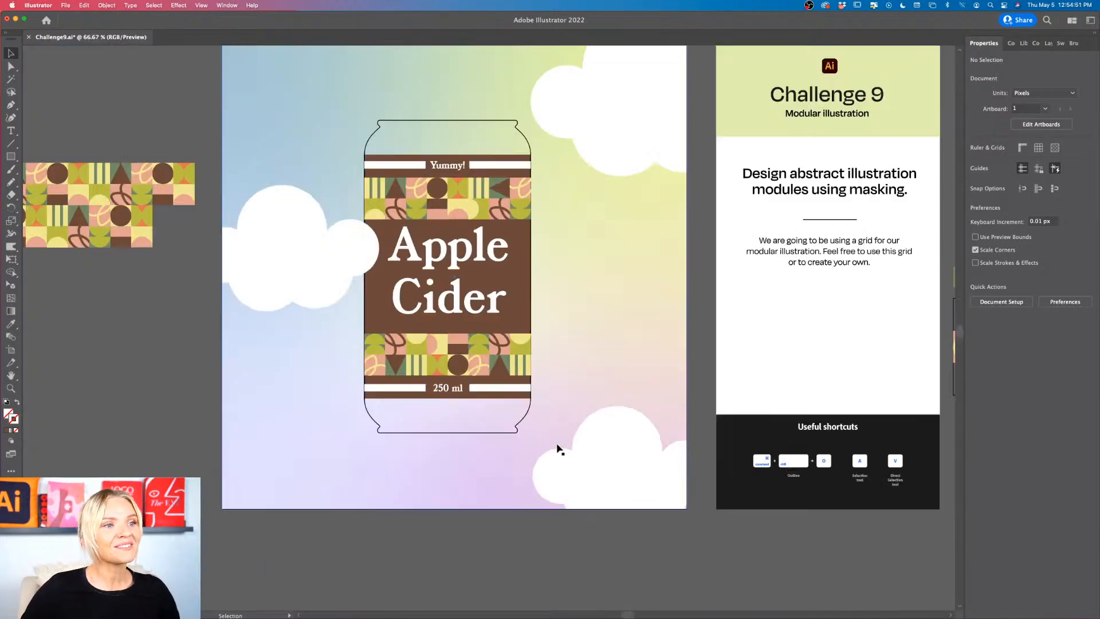
scroll(557, 445, up, 2)
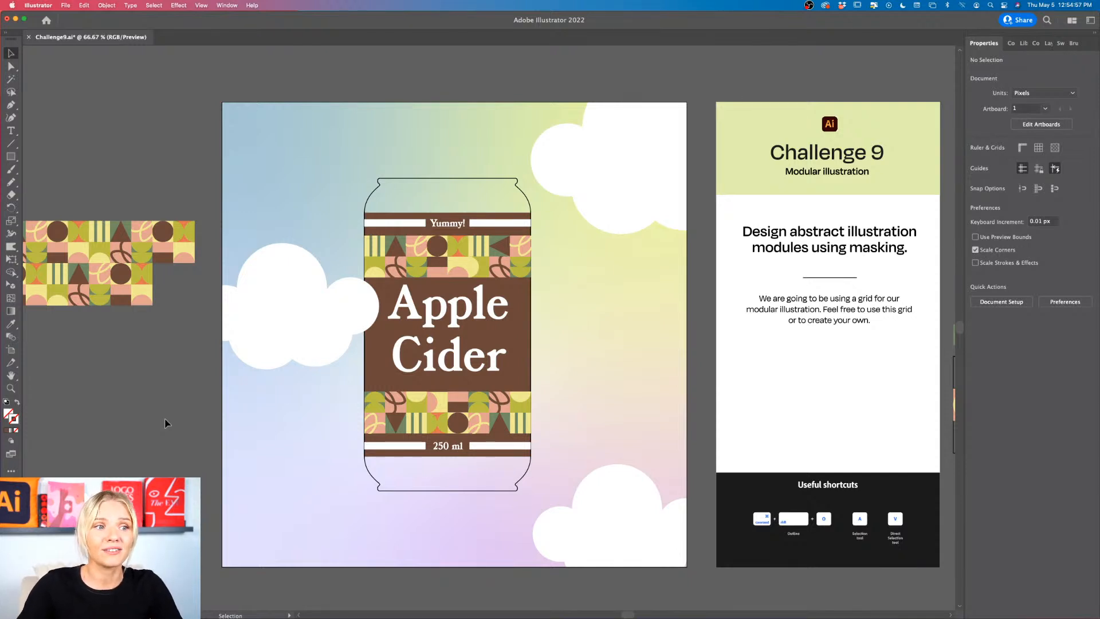
scroll(166, 423, up, 1)
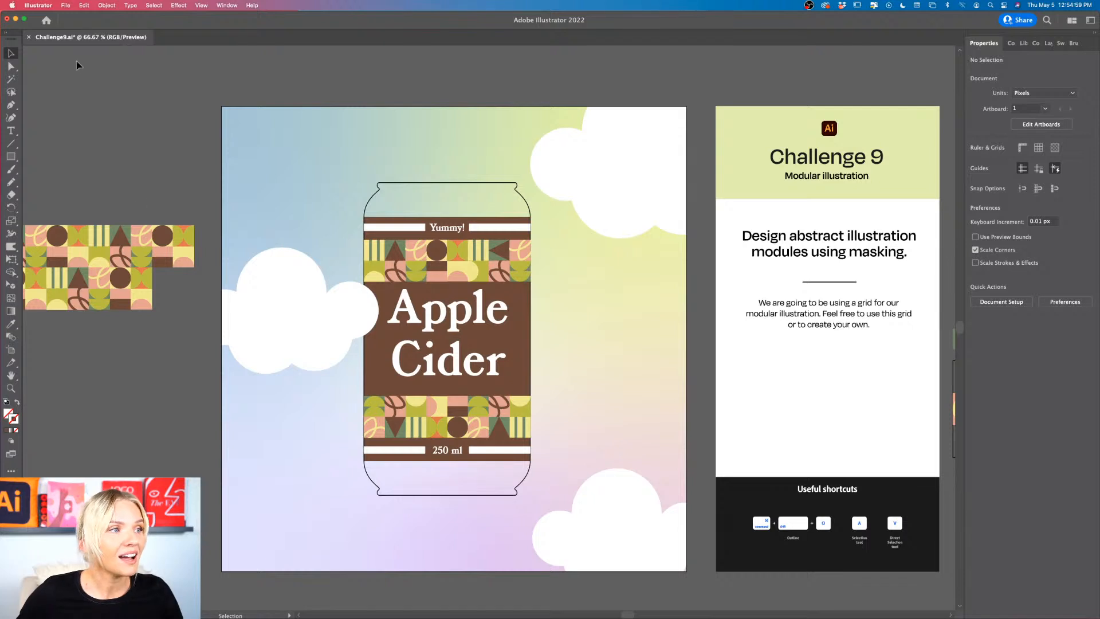
Step: Export all artboards as Challenge9.png in PNG format to the DCC April 2022 folder, at Medium (150 ppi) with a white background
click(66, 6)
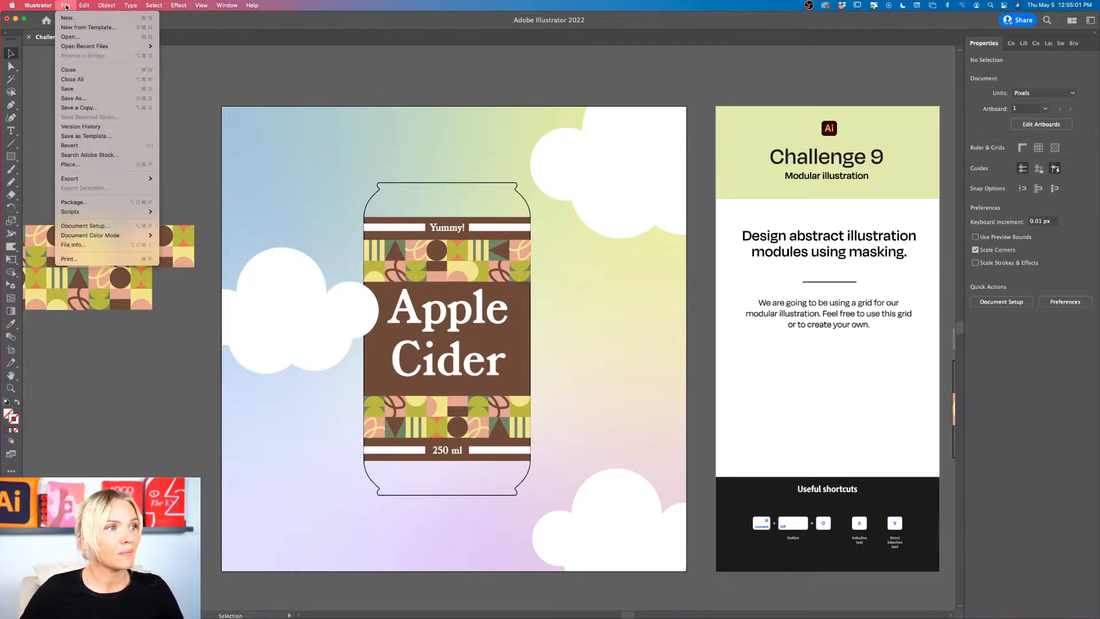
mouse_move(115, 178)
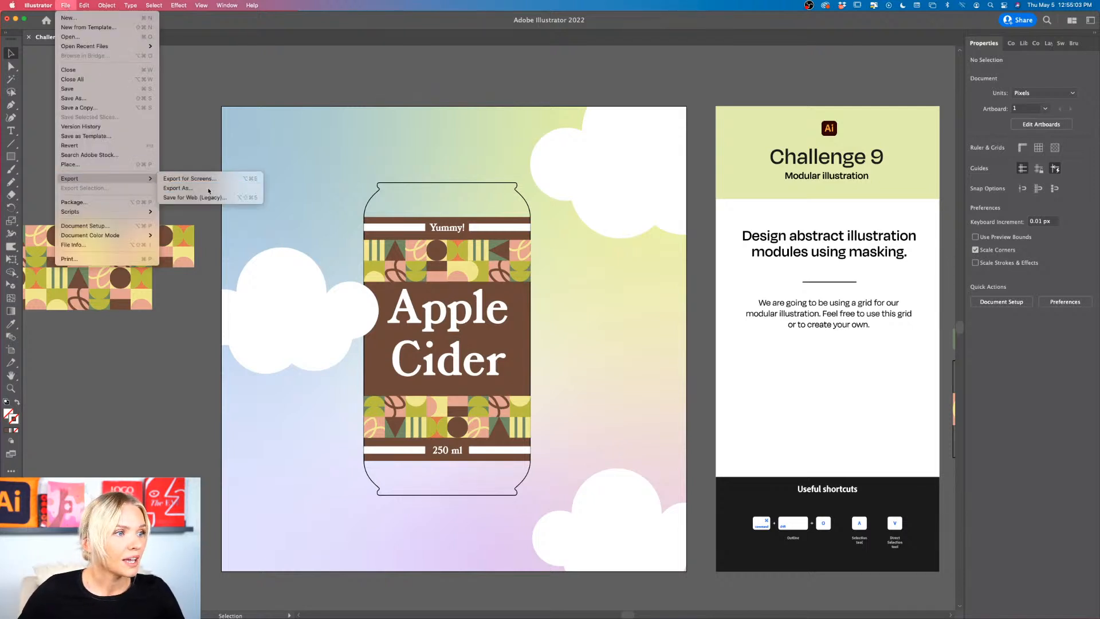
click(209, 191)
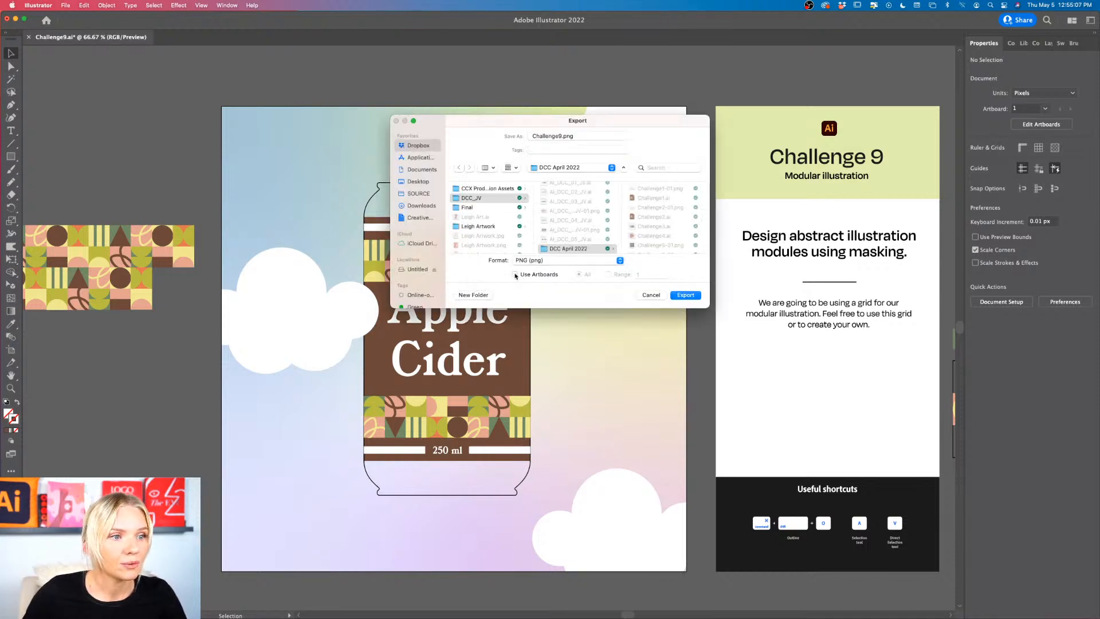
click(514, 274)
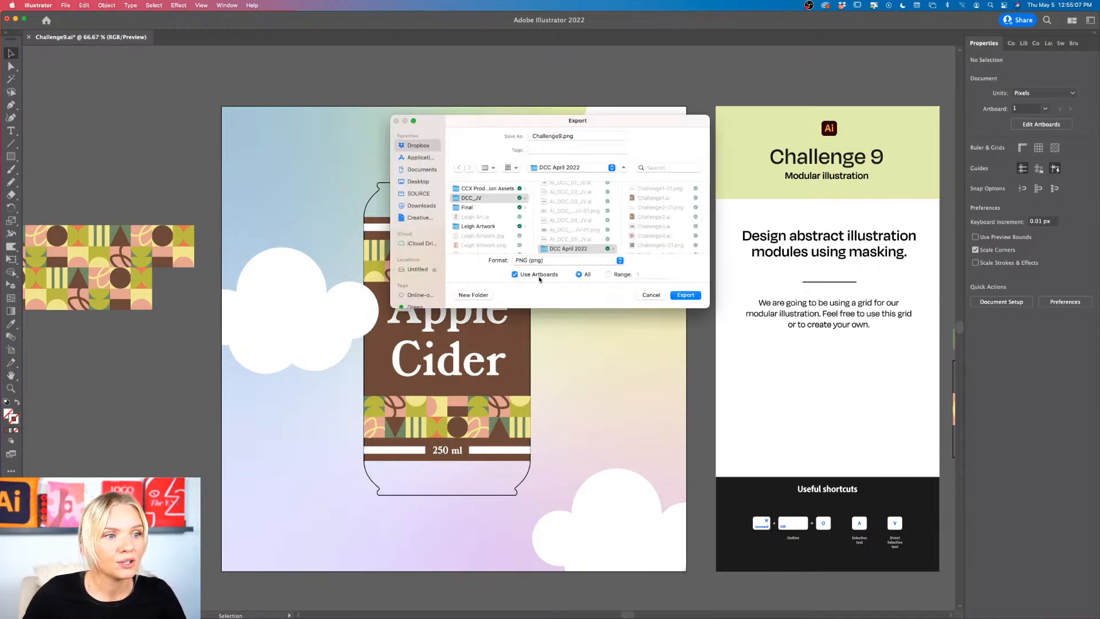
click(685, 294)
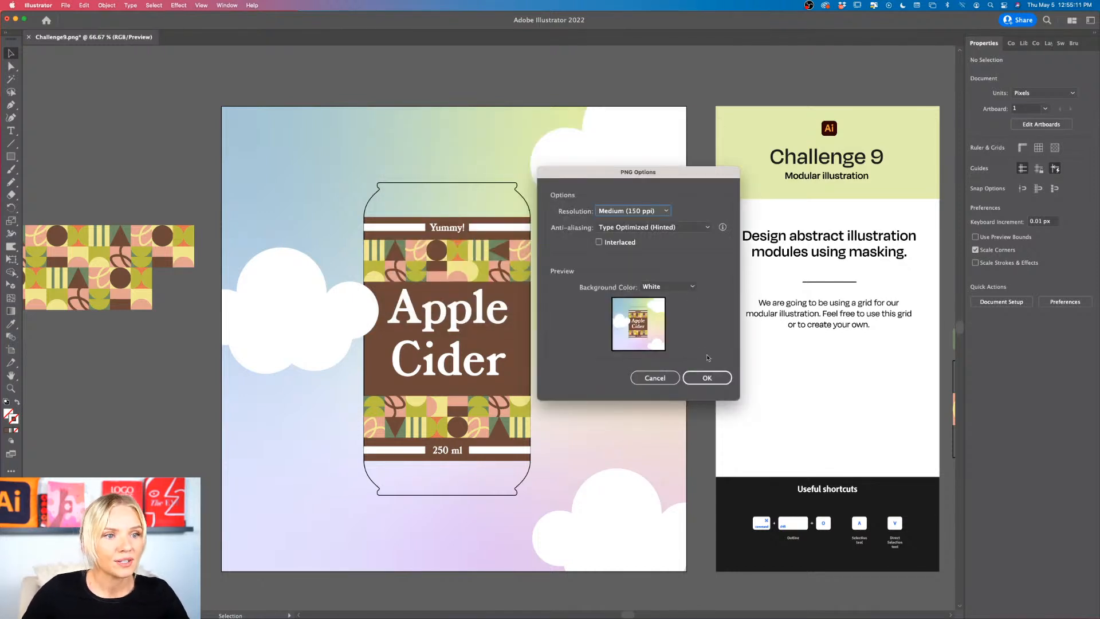
click(707, 377)
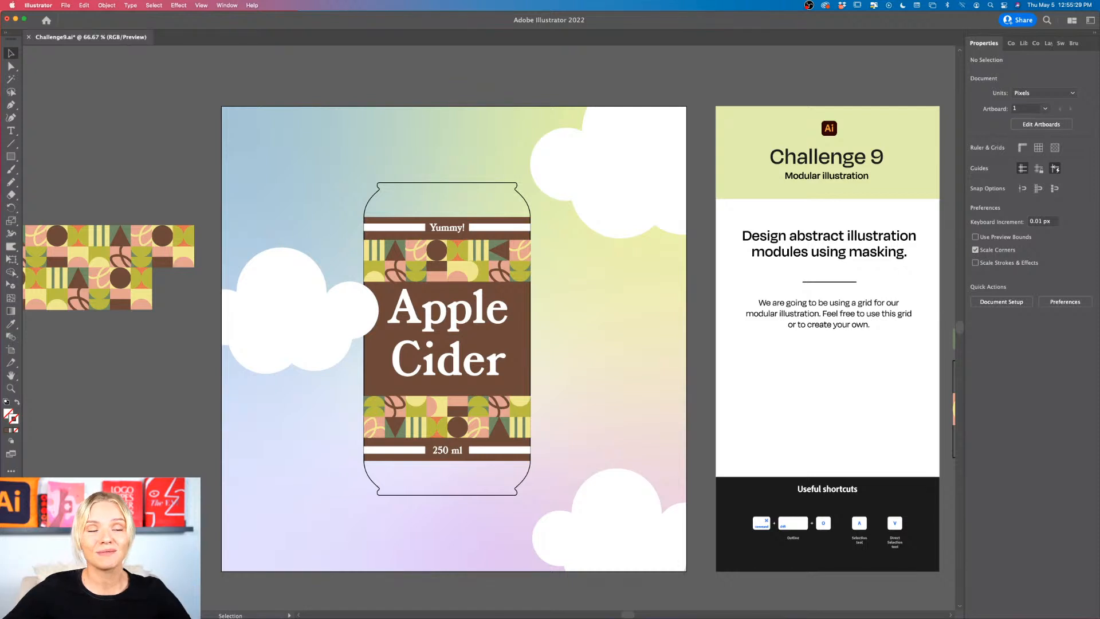
scroll(487, 338, left, 5)
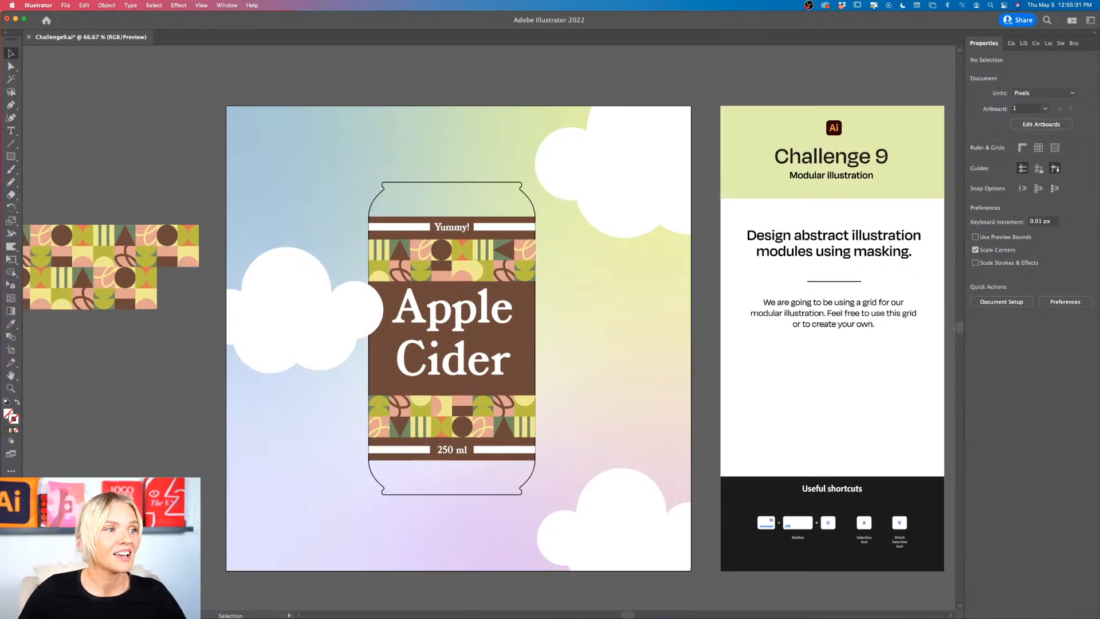